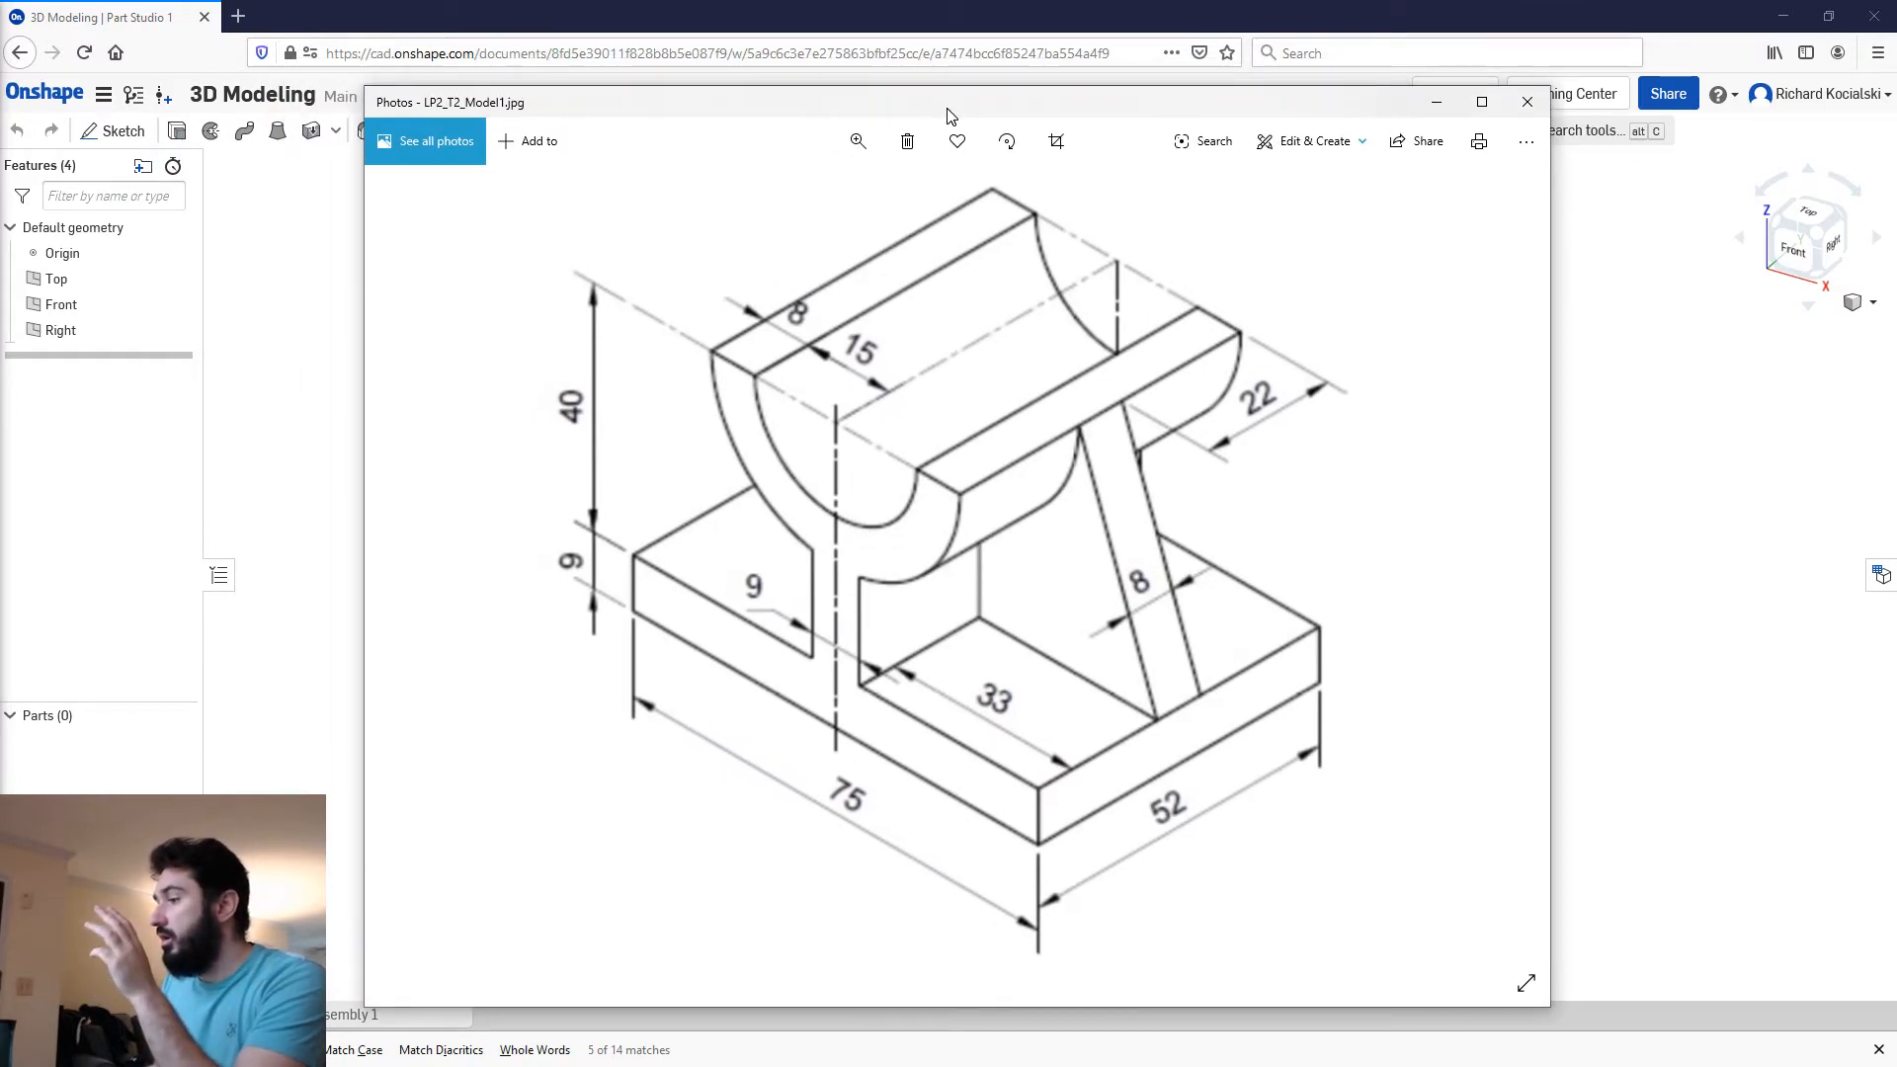
Step: Review the dimensions in the LP2_T2_Model1.jpg reference drawing and close it to return to the empty Part Studio
drag(947, 115, 957, 106)
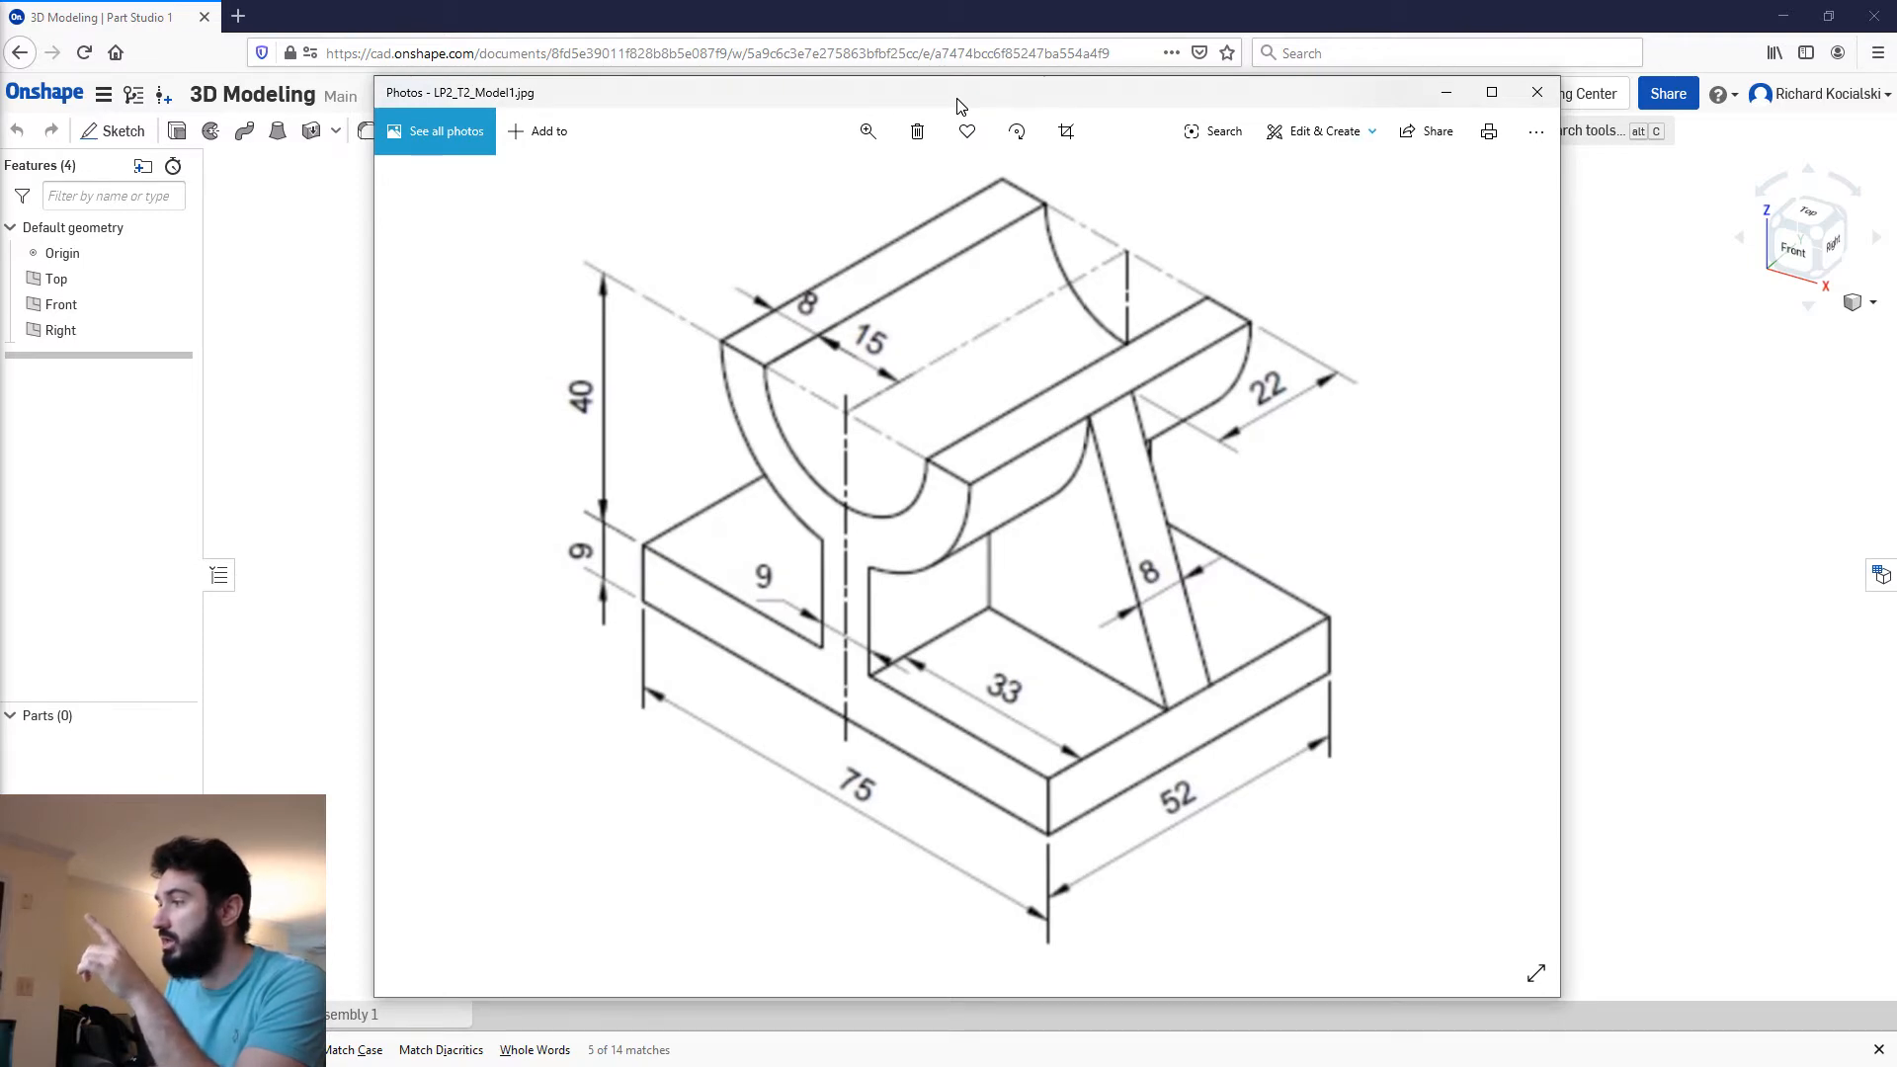
drag(958, 106, 938, 106)
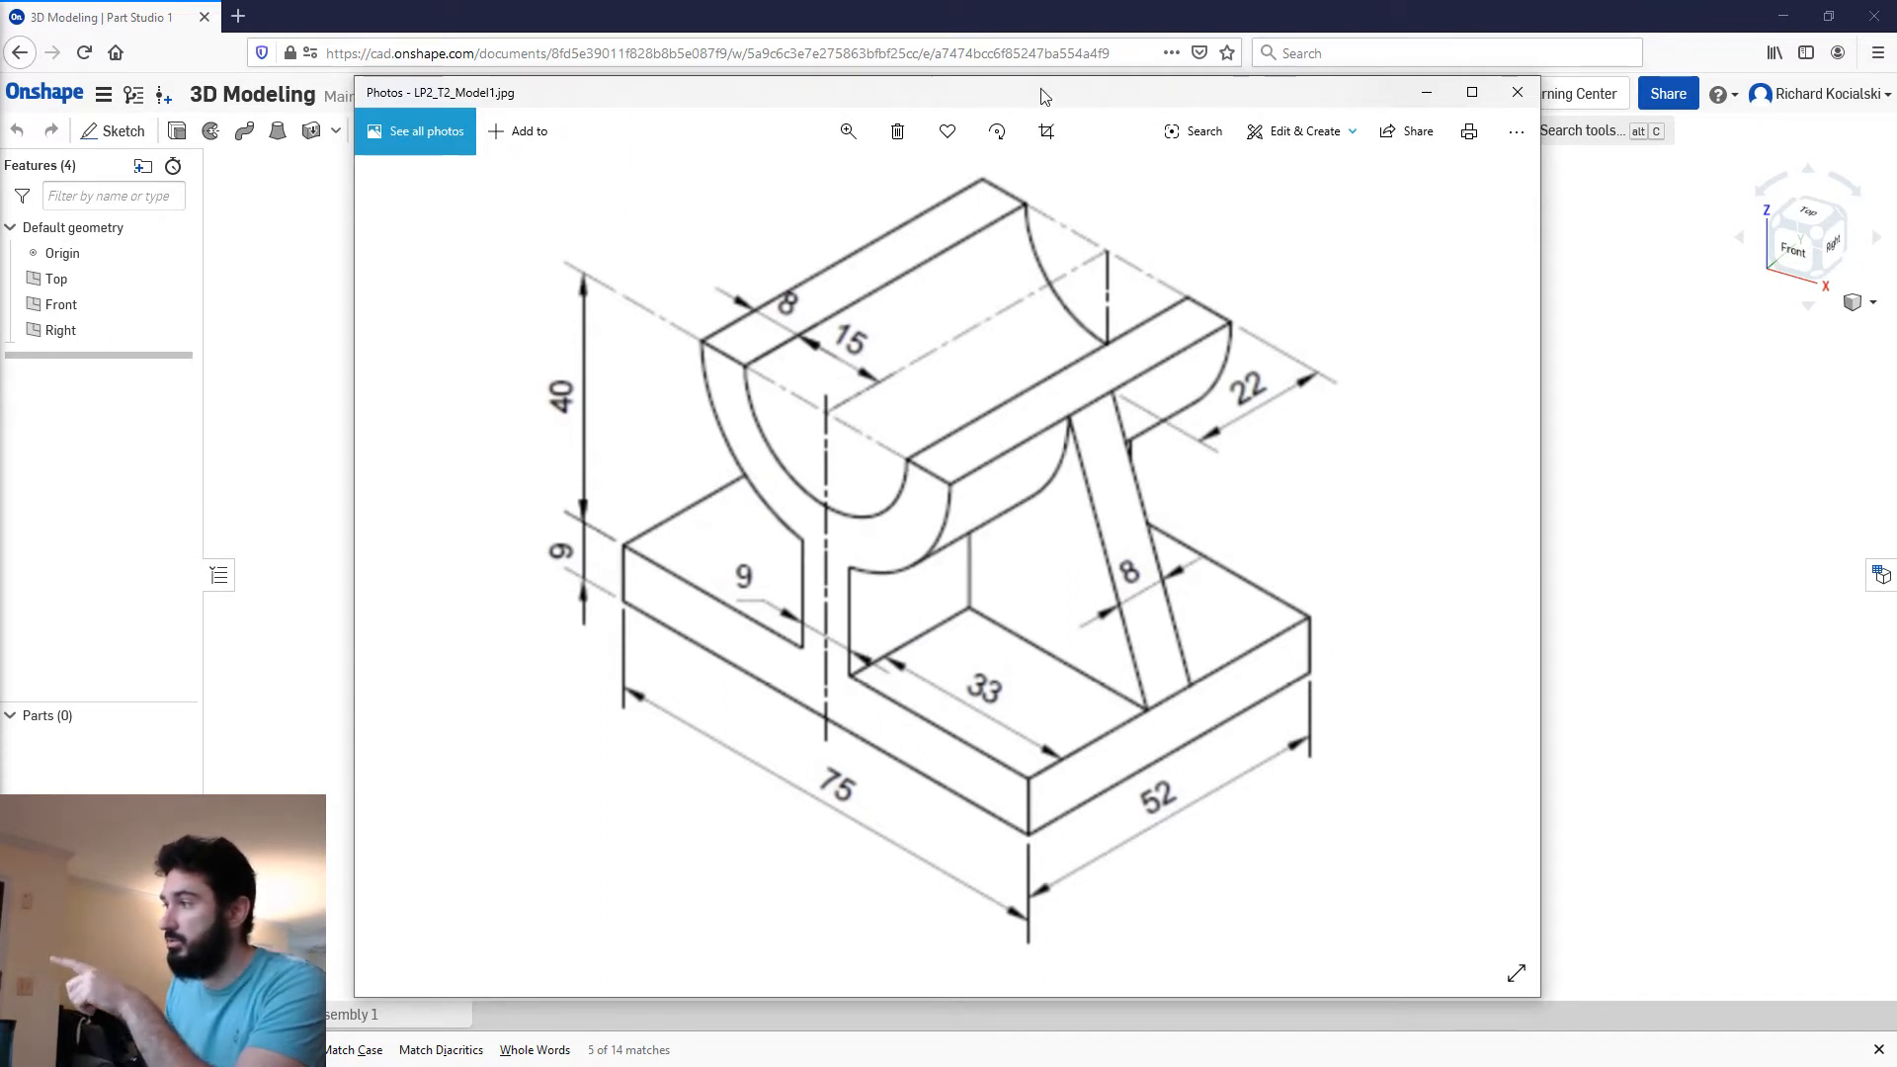
key(alt+F4)
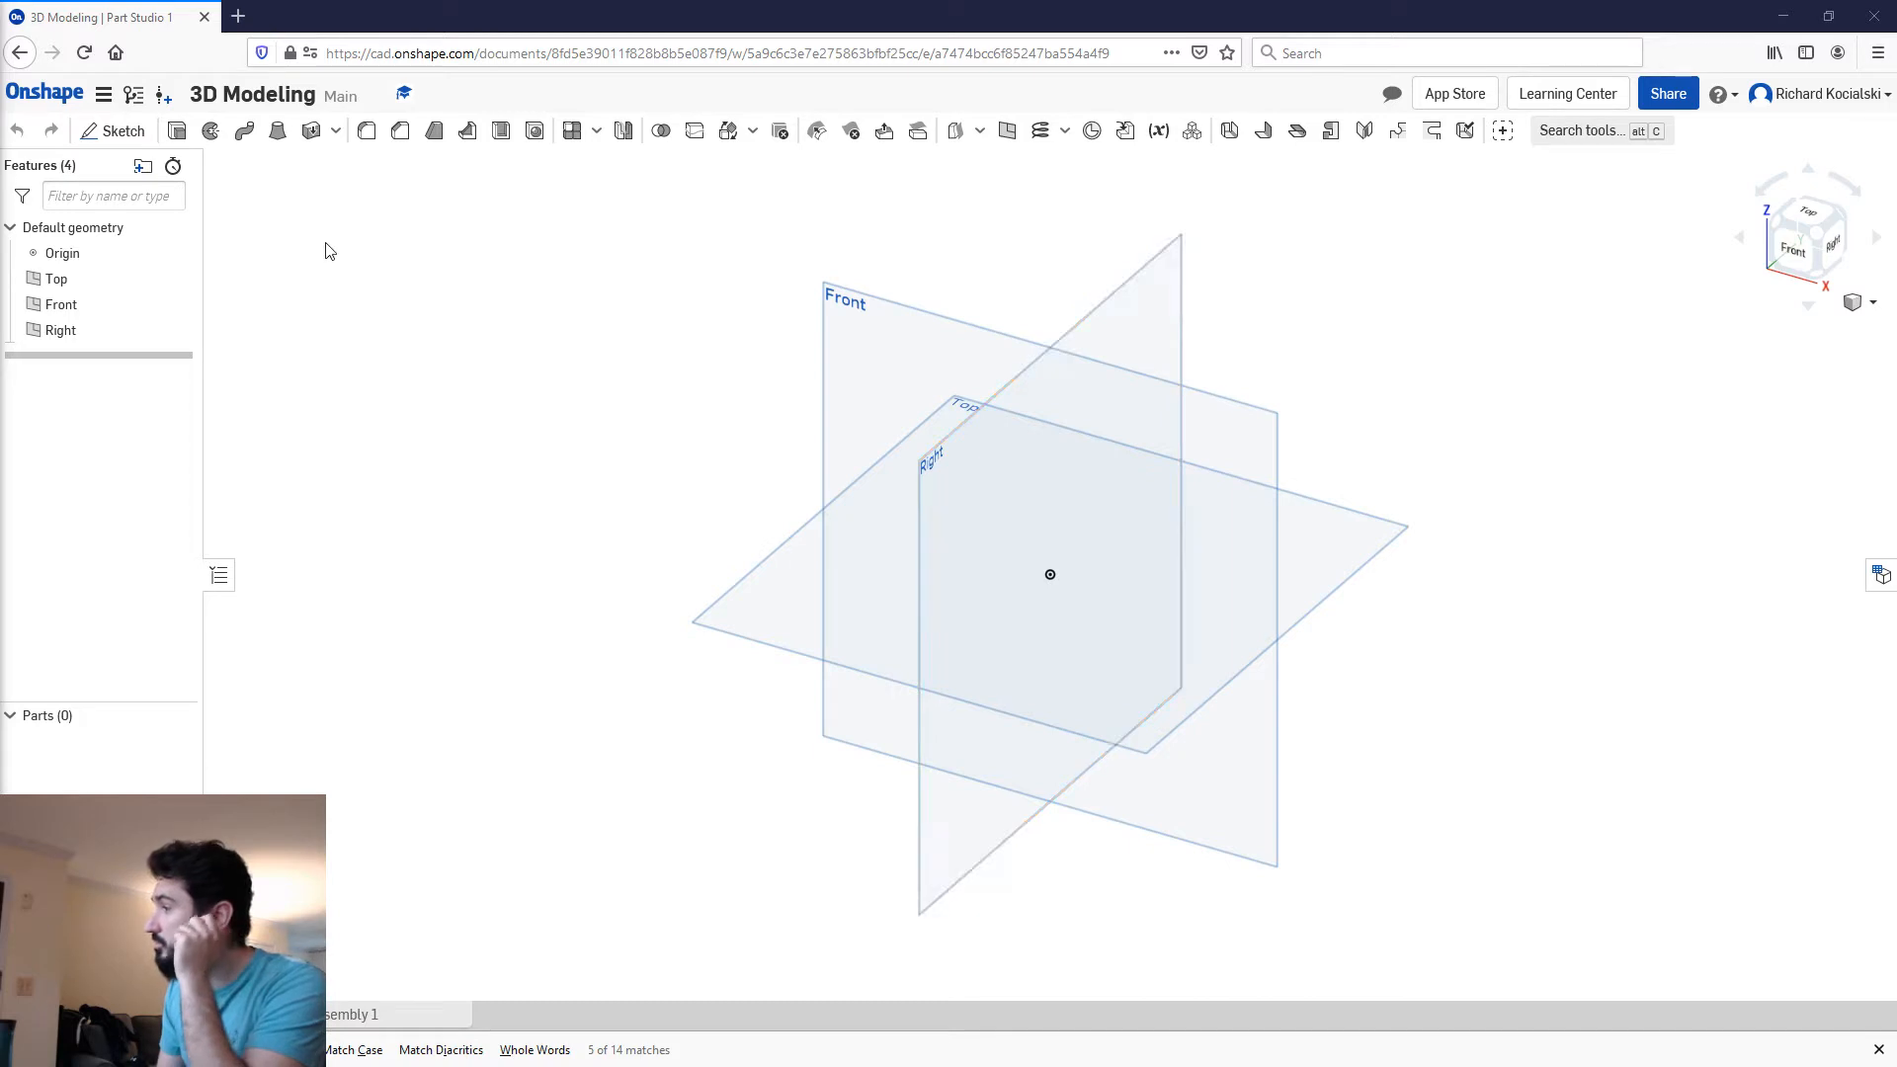
Step: Set the workspace's default length unit to millimeter
click(103, 94)
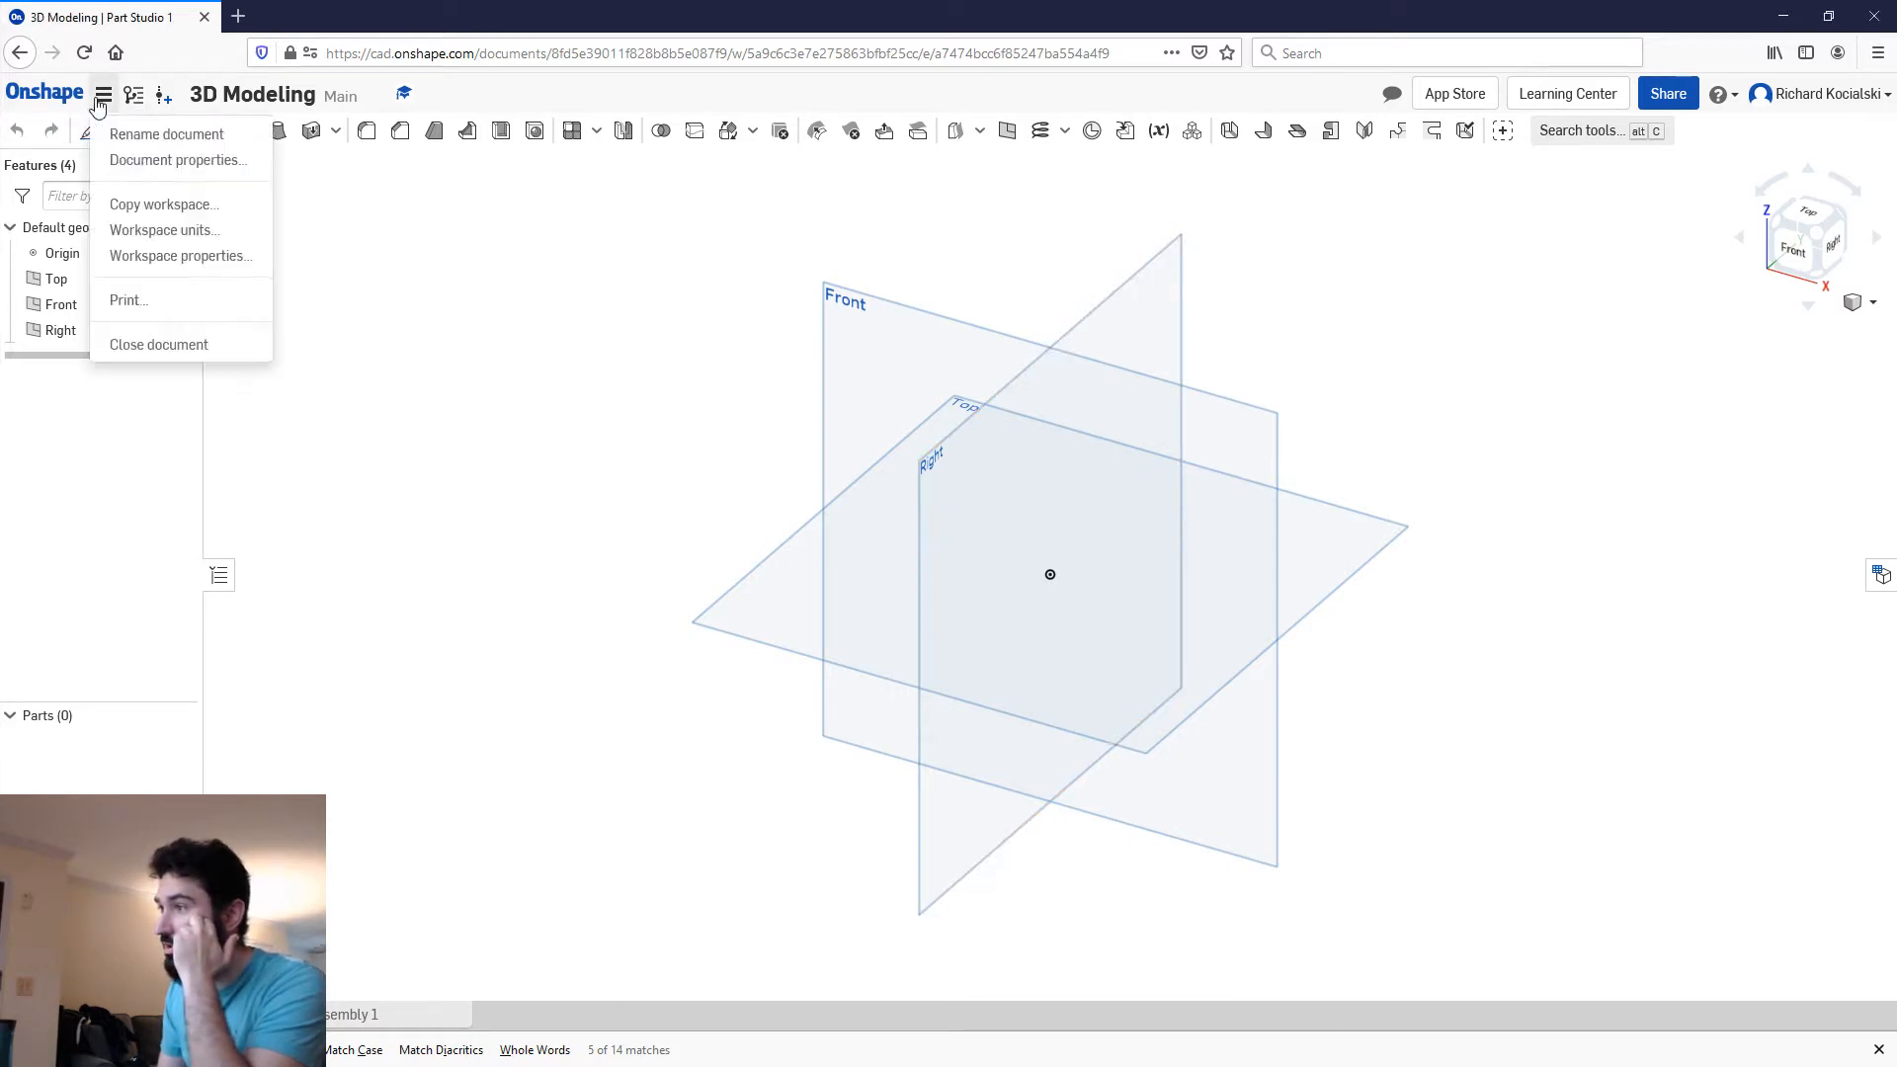
click(172, 233)
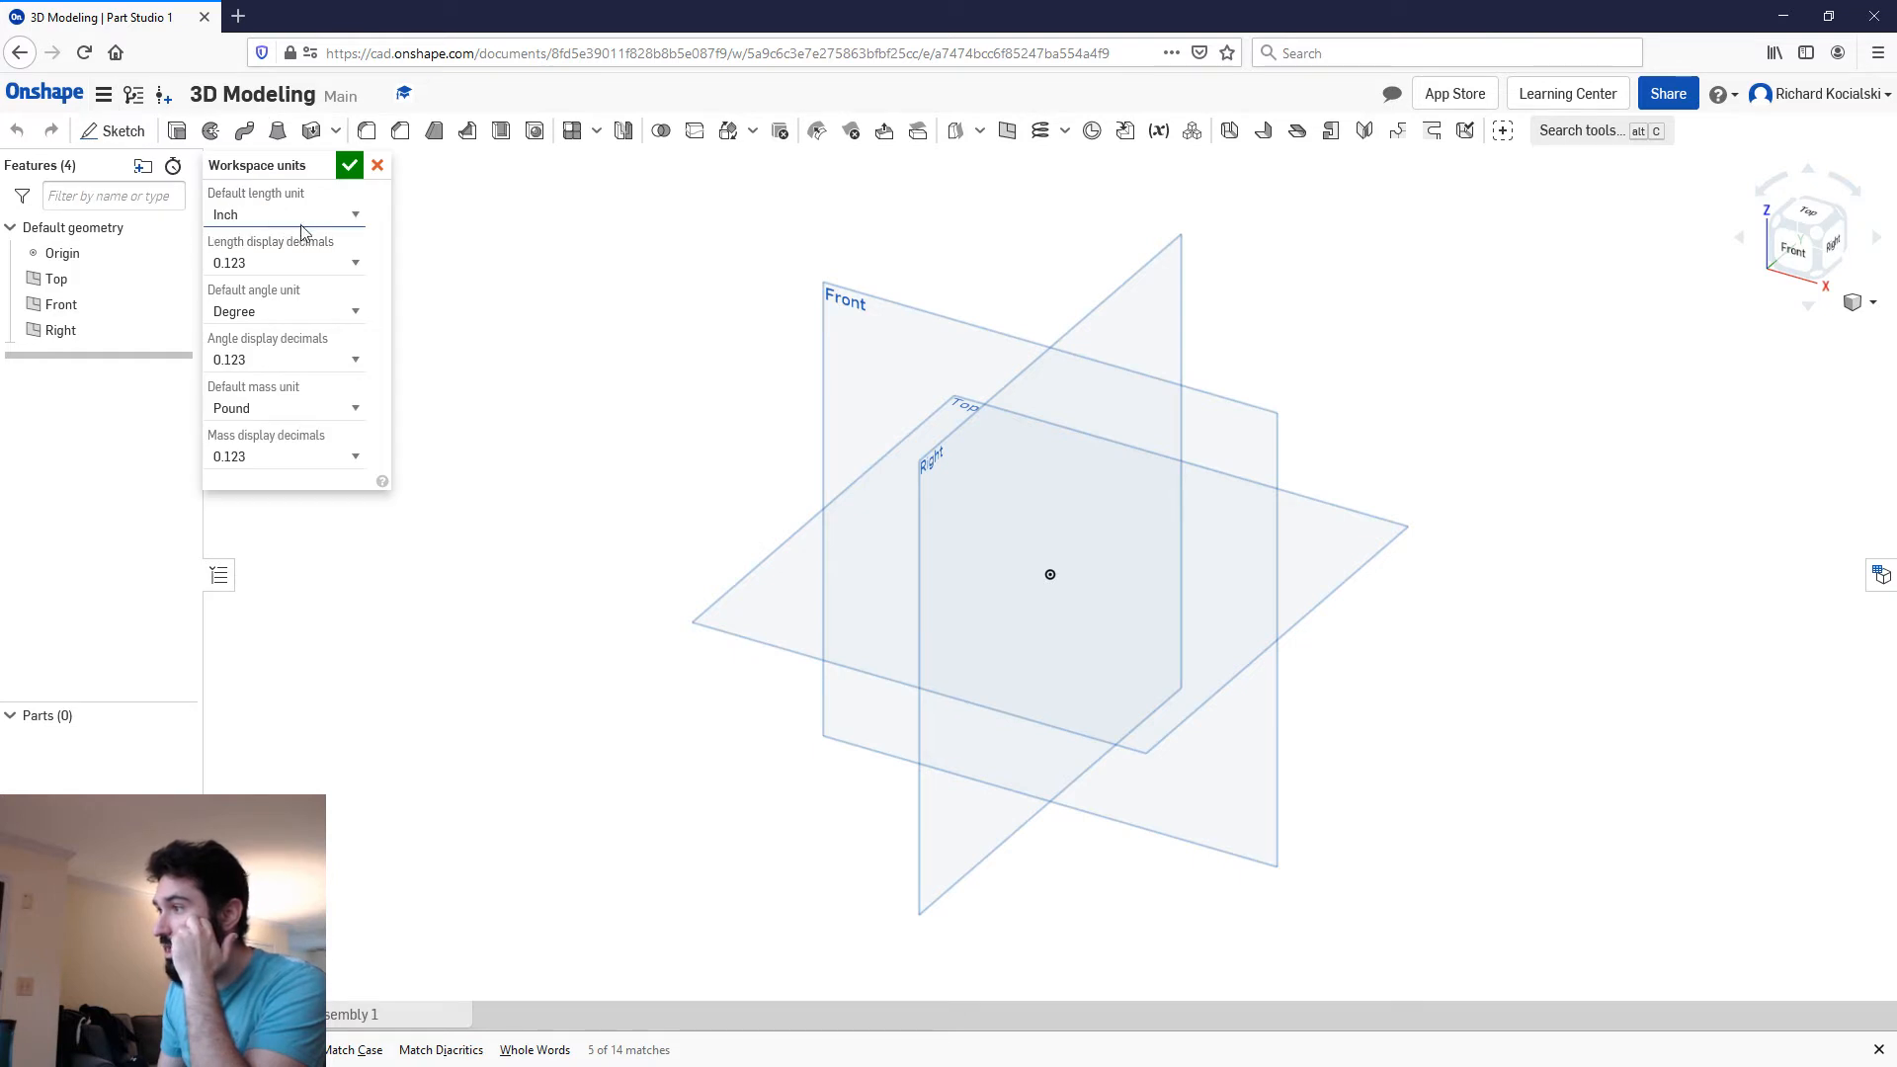
click(334, 223)
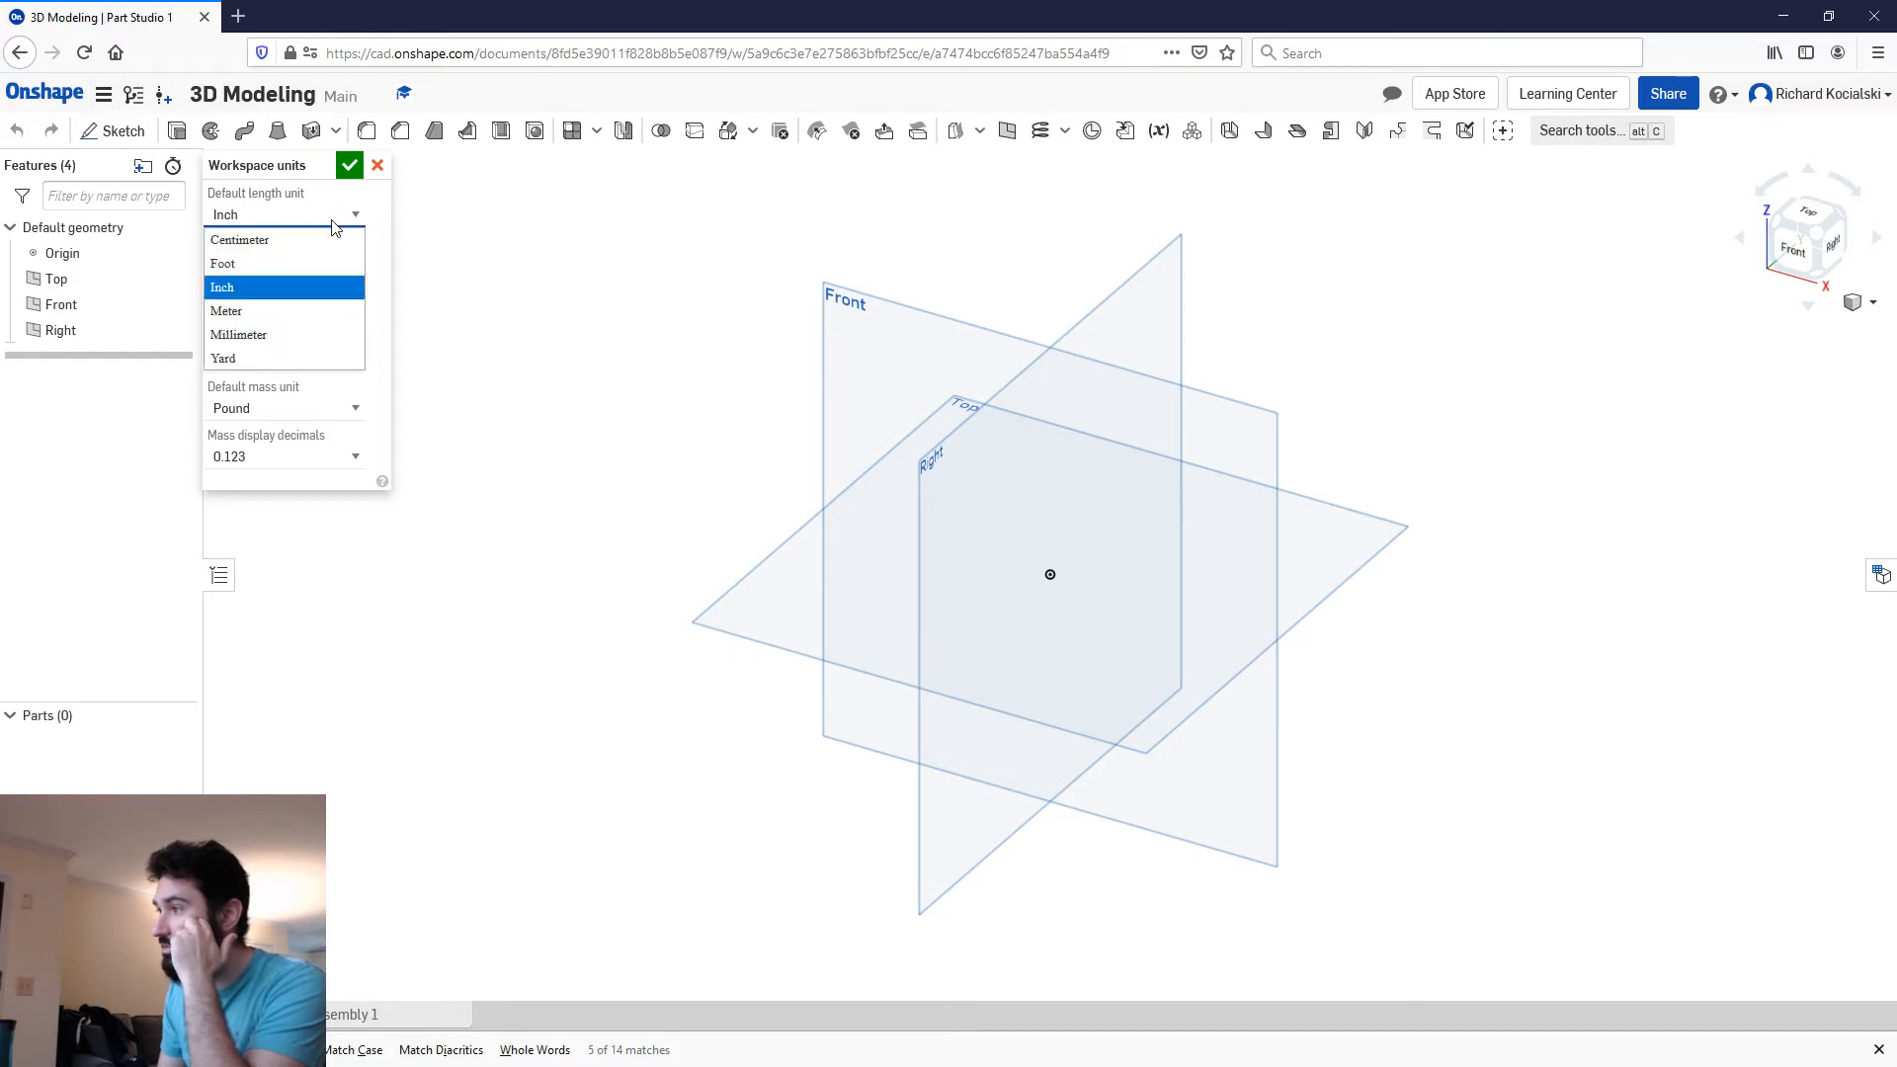
click(275, 335)
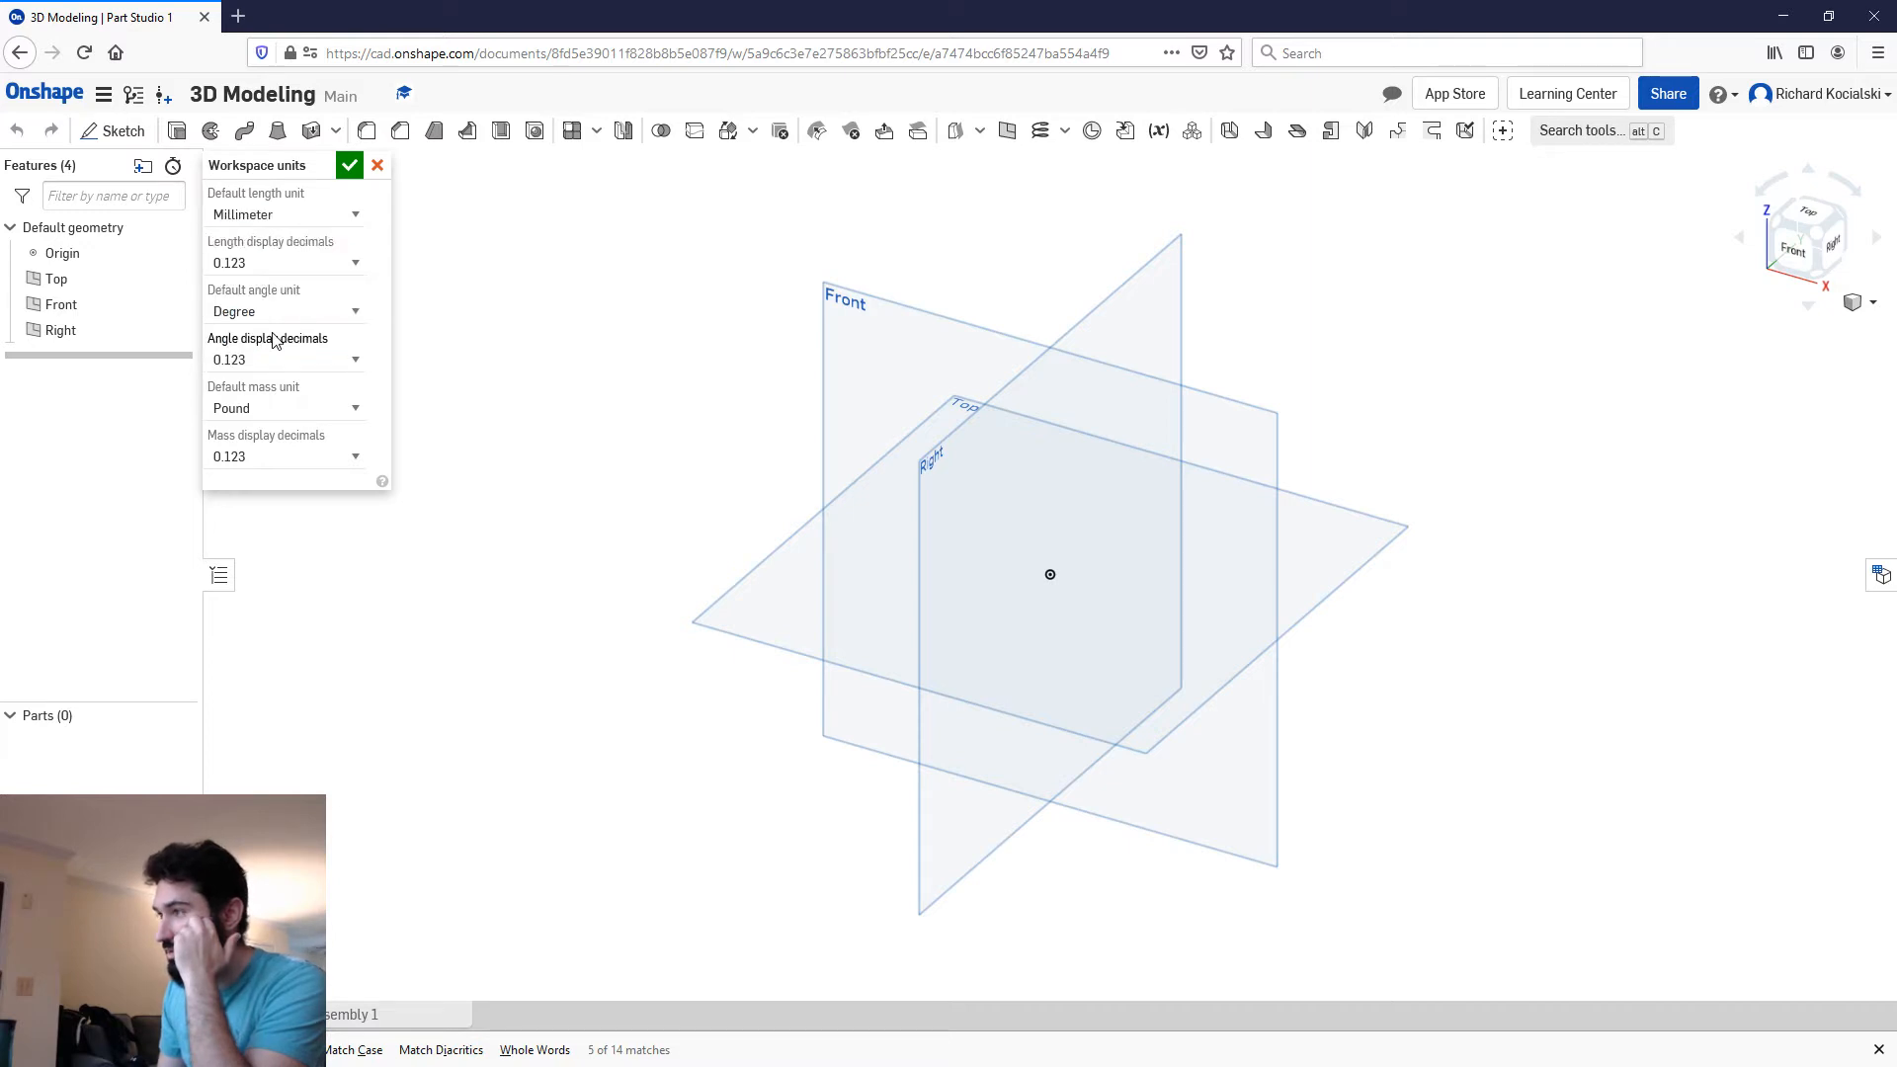
click(348, 170)
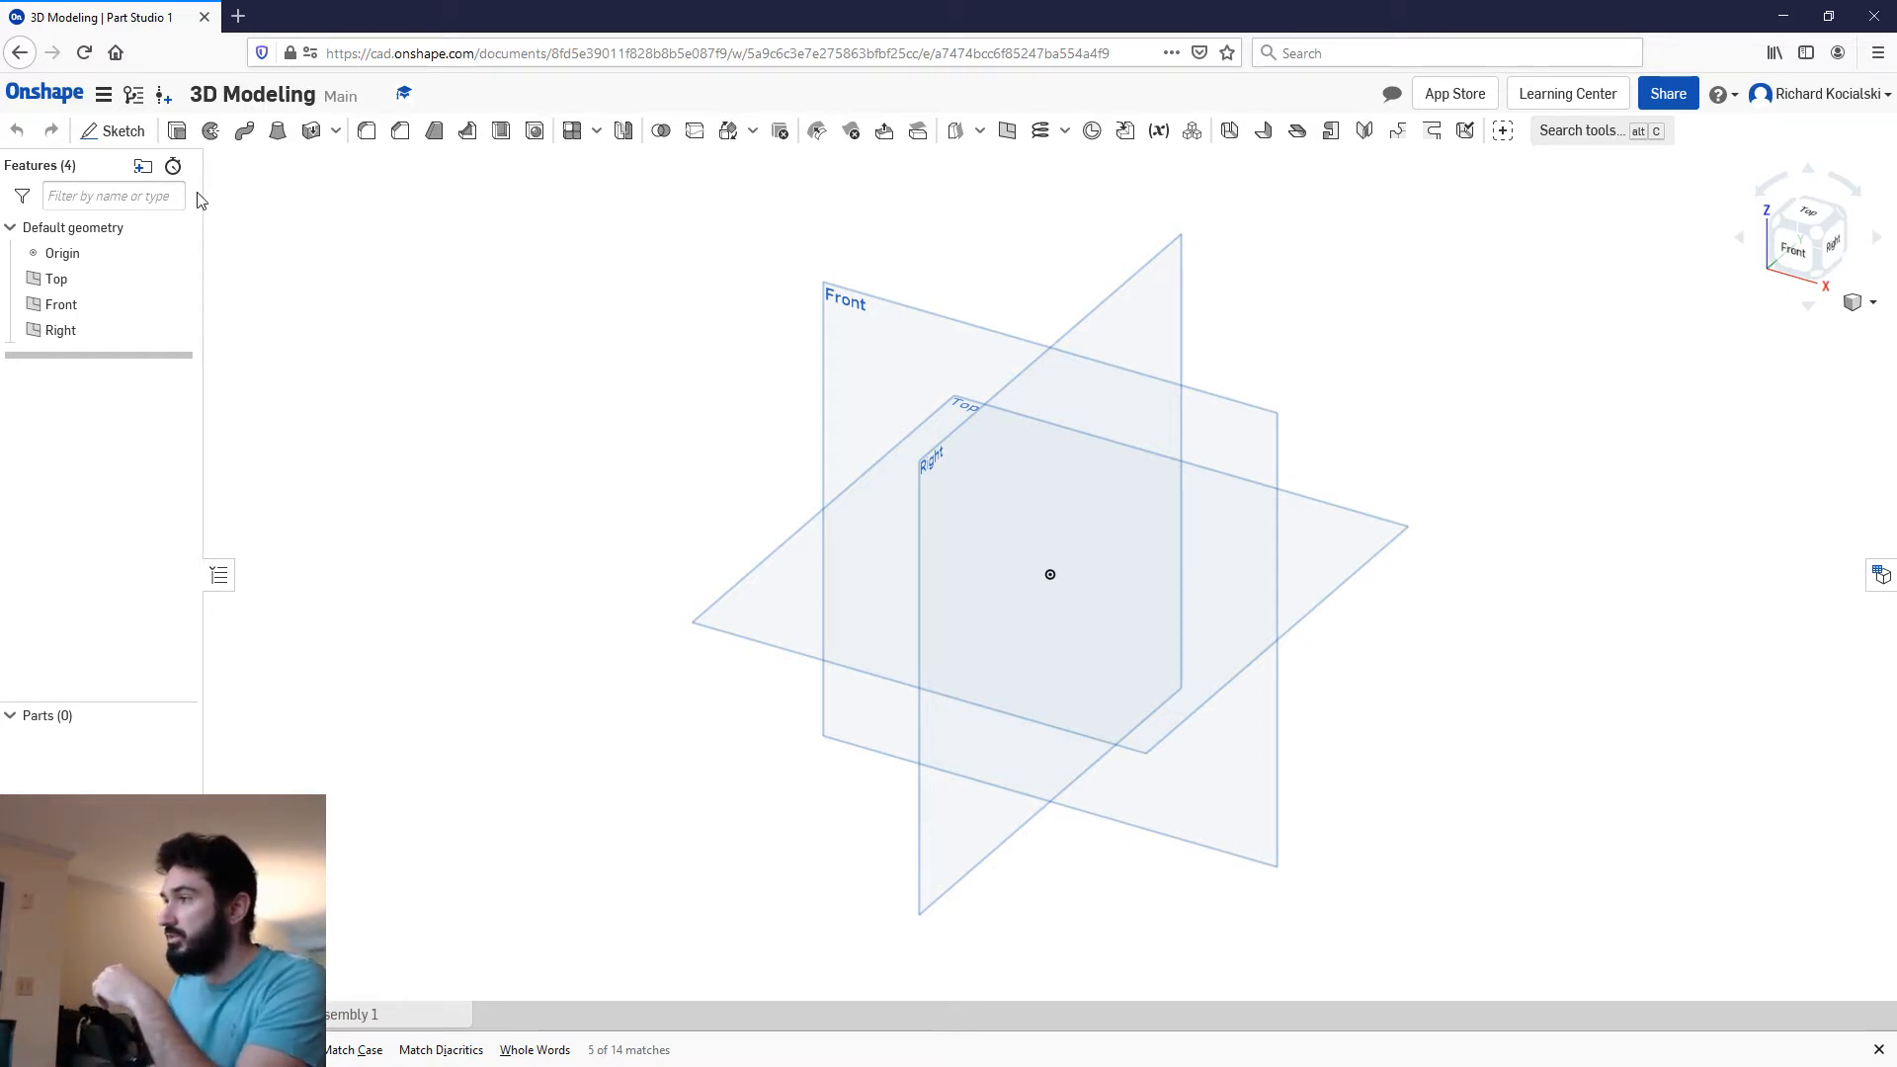
Step: Start a sketch on the Front plane and hide the Top, Front and Right default planes
click(116, 130)
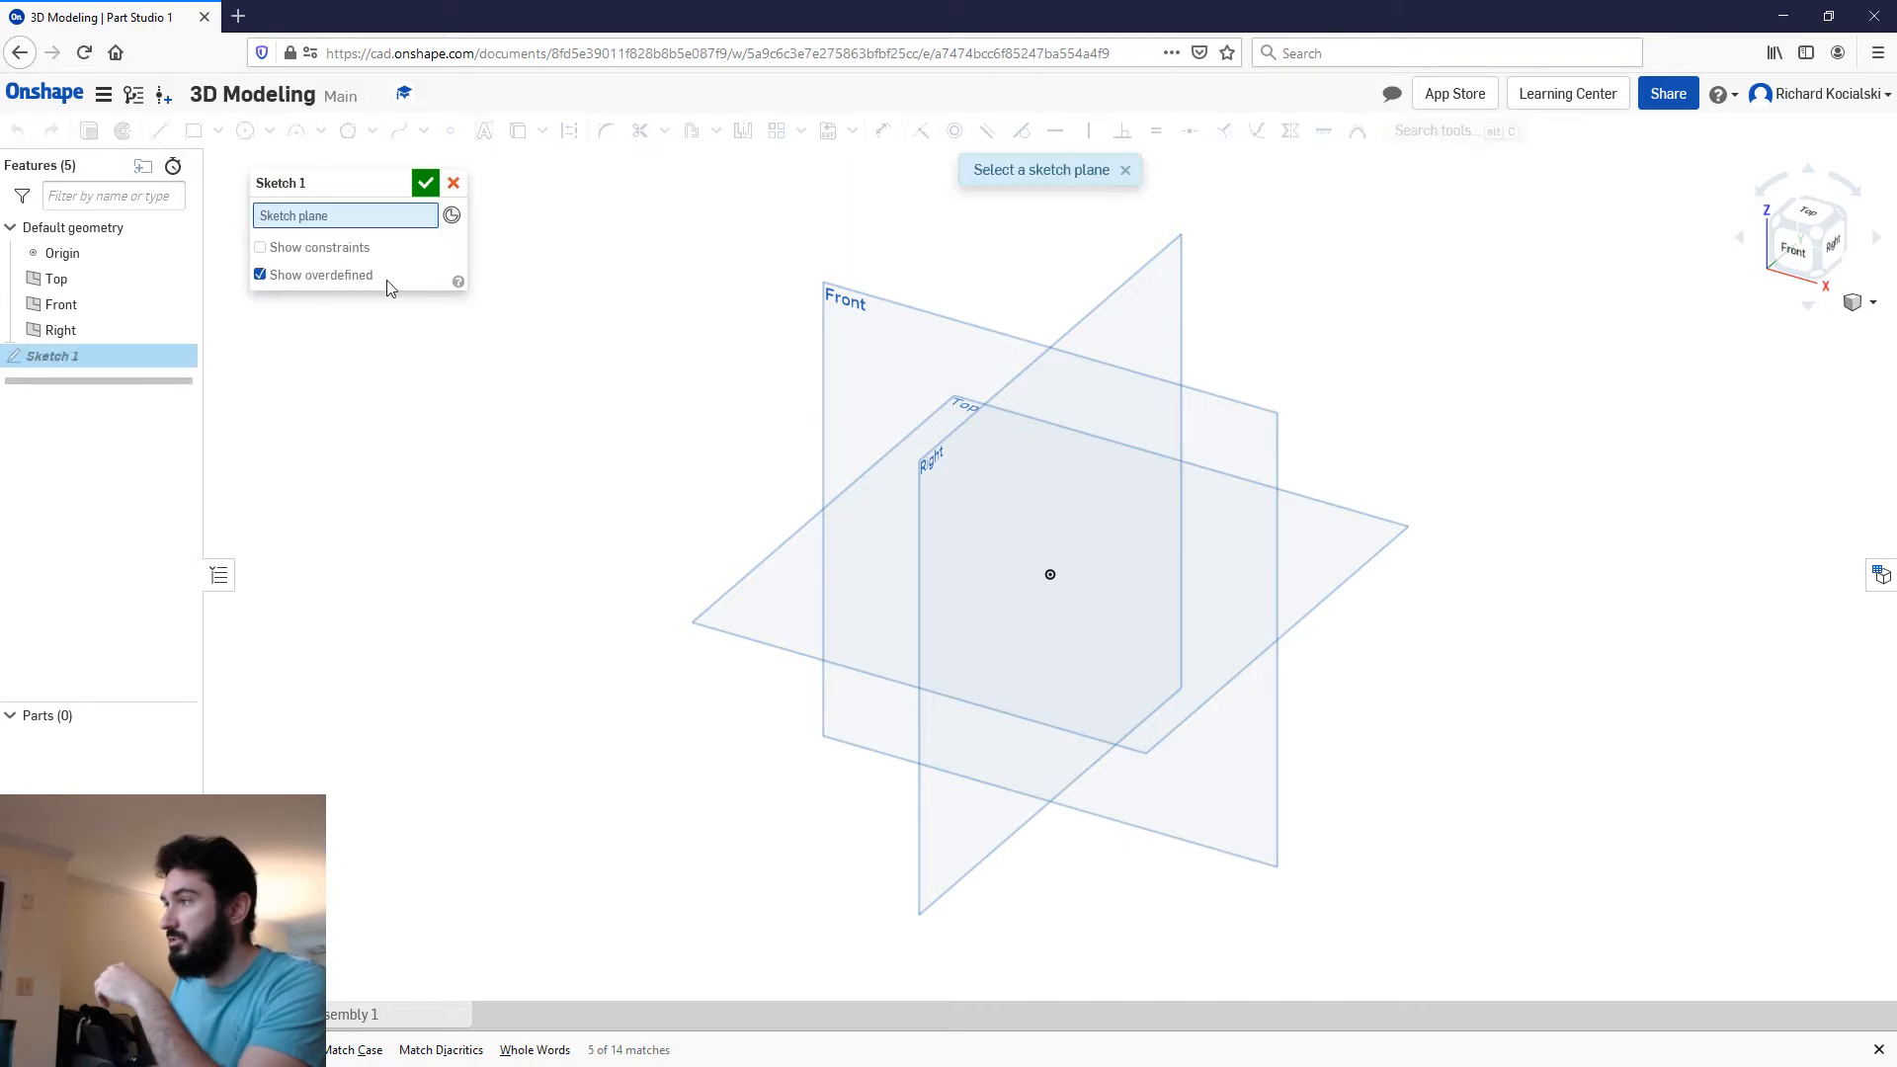
click(880, 384)
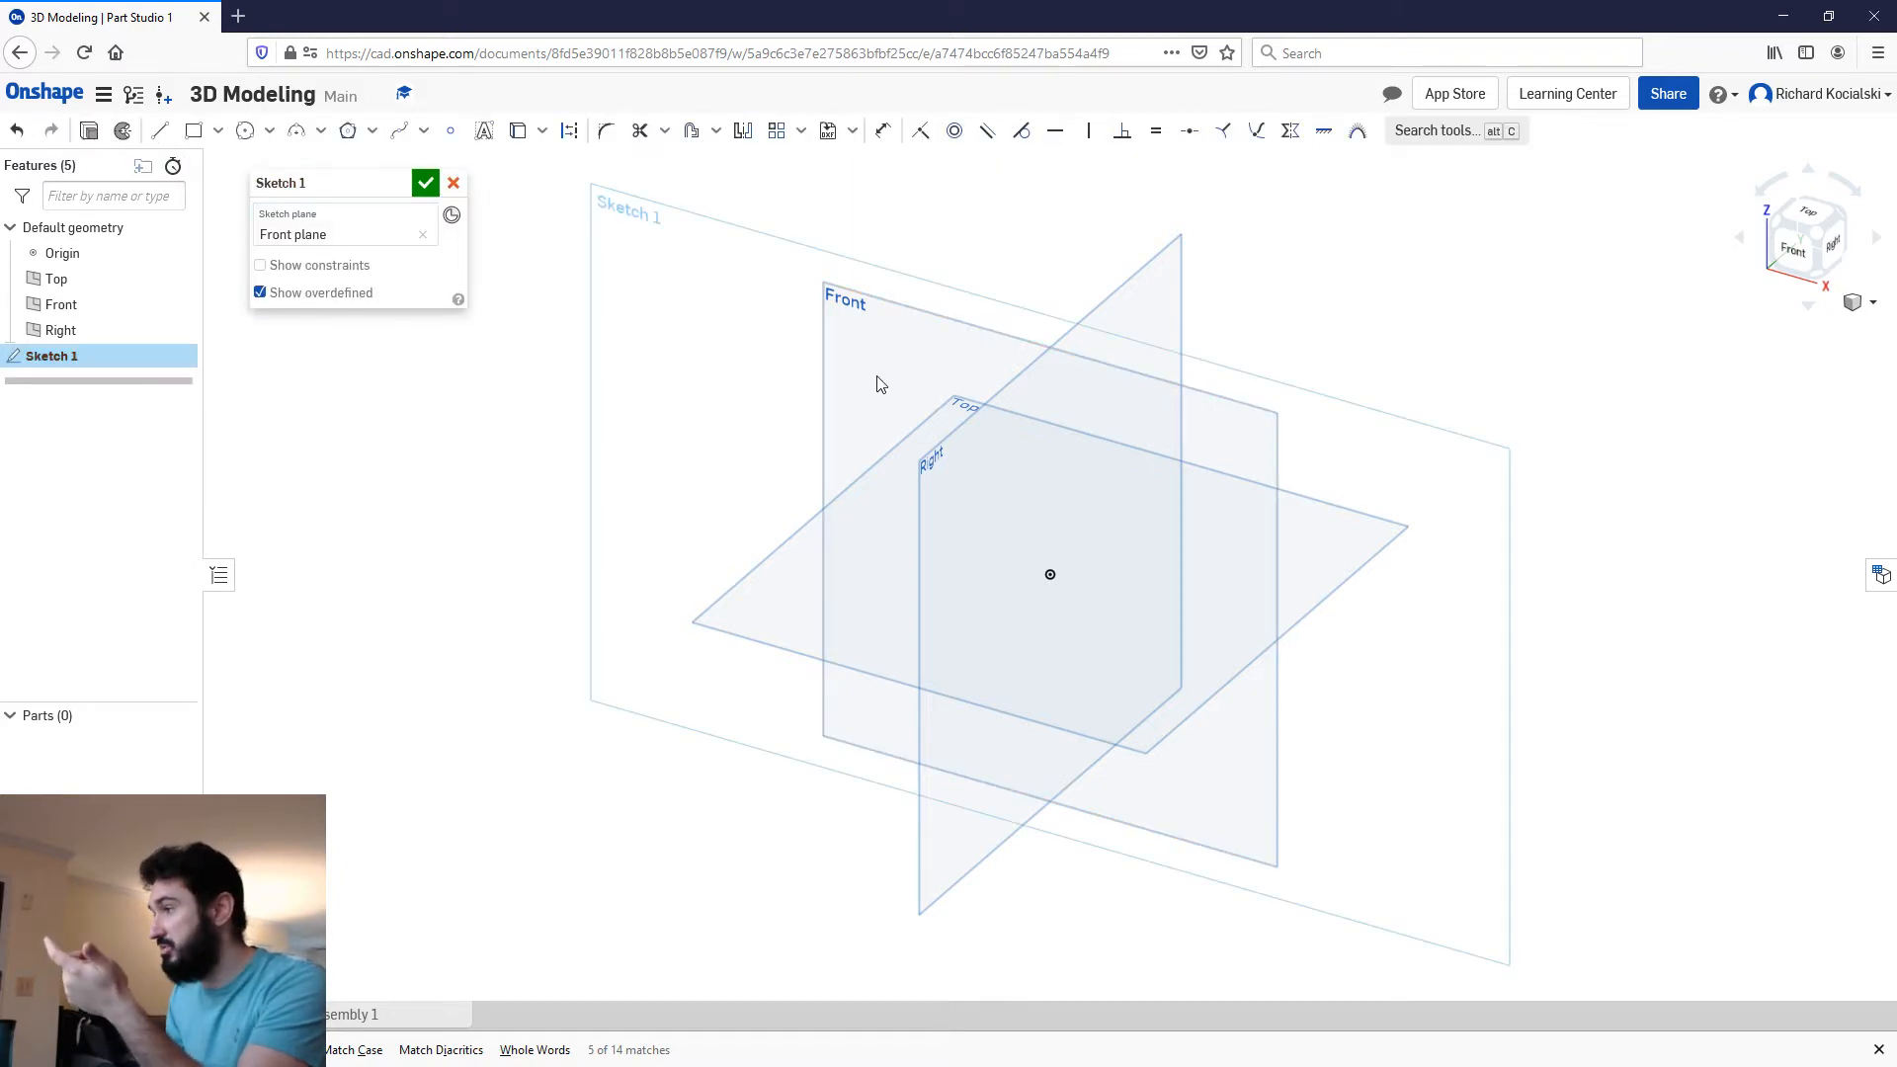
click(178, 280)
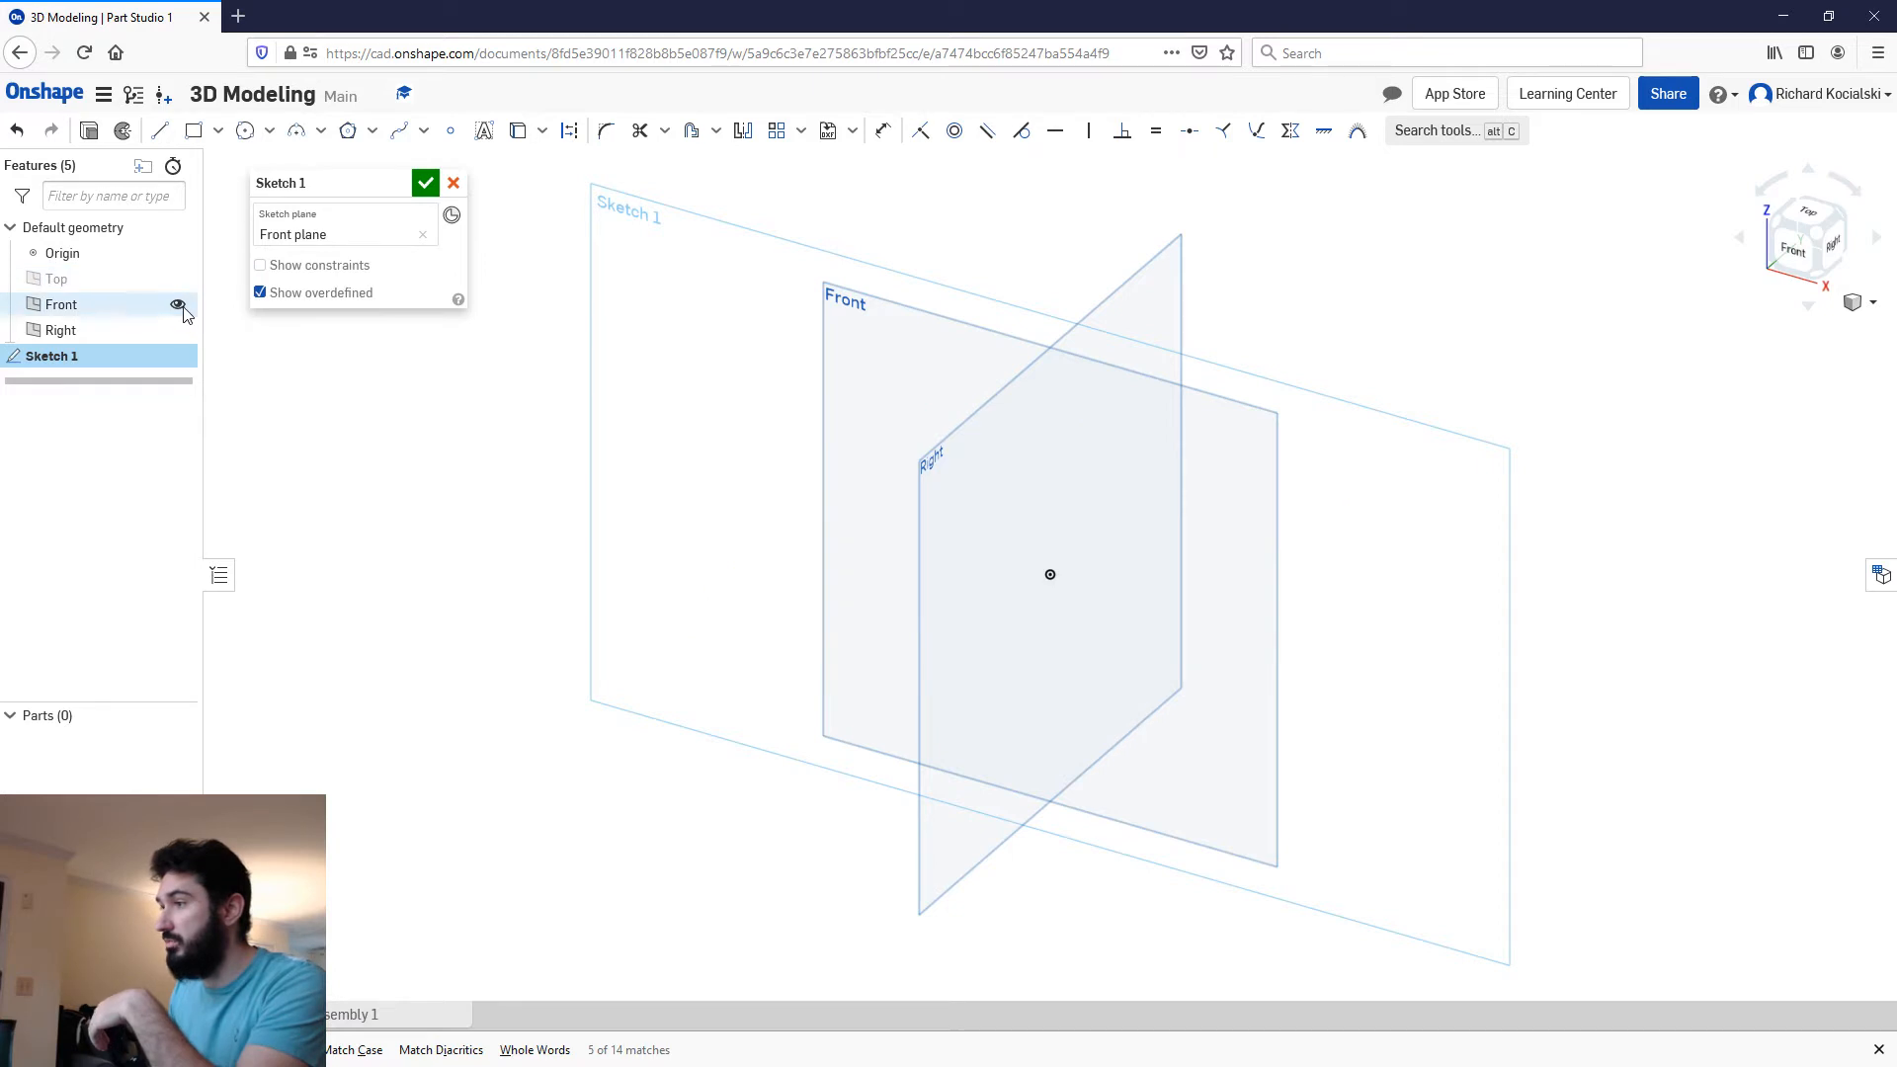
click(178, 305)
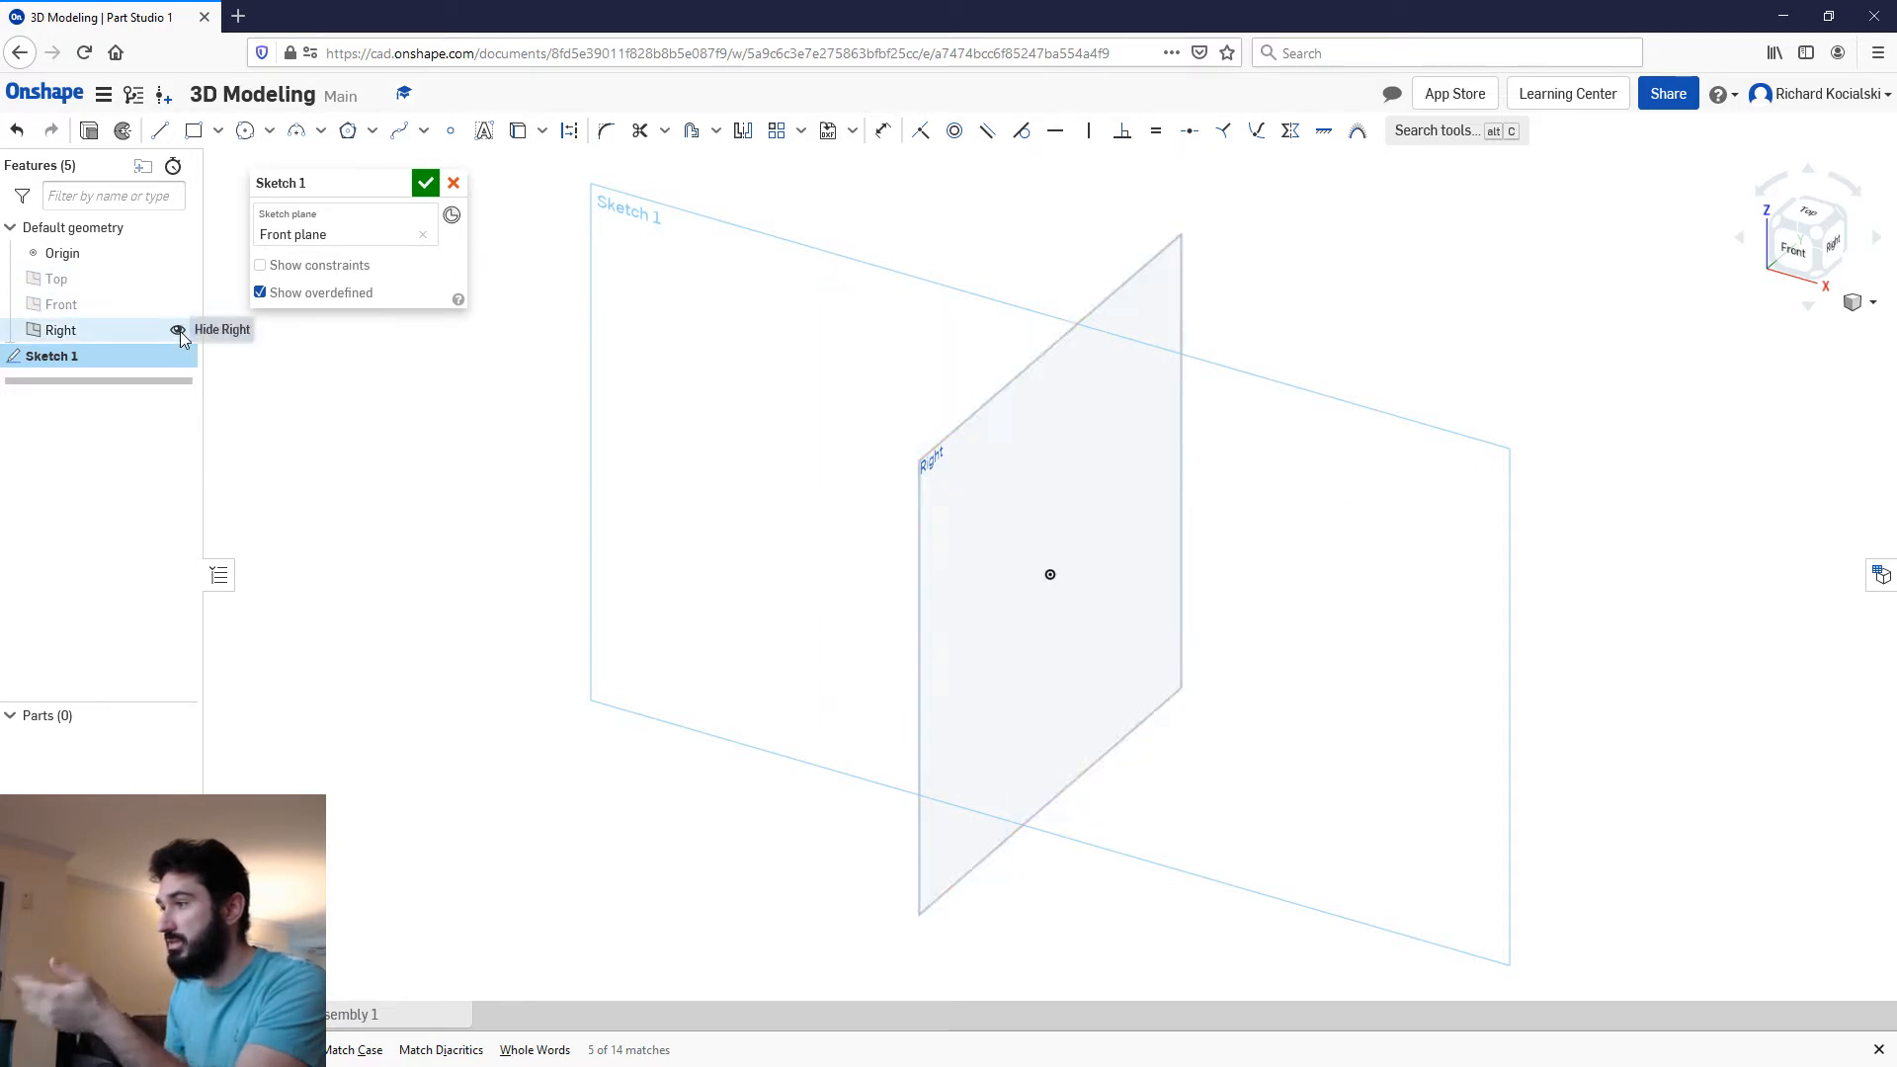
click(178, 330)
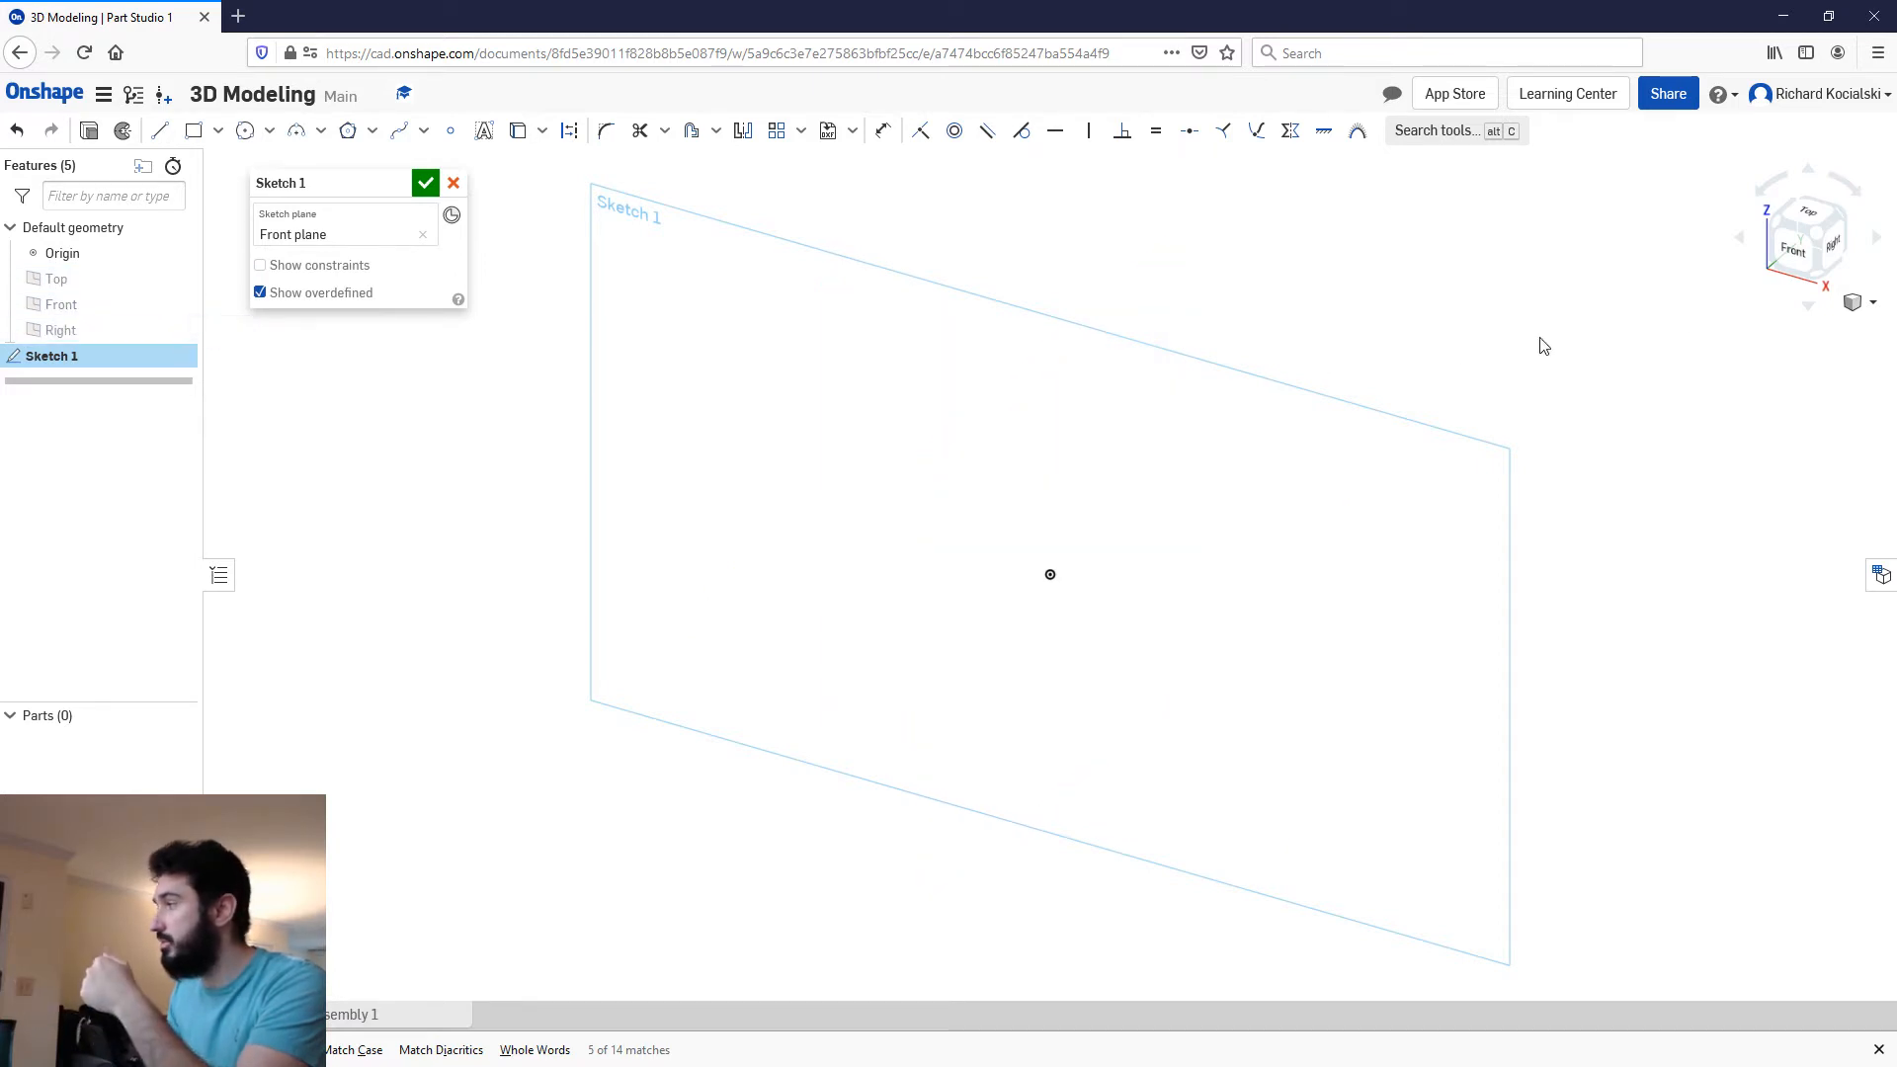
Step: Draw a vertical construction line about 160 mm long upward from the origin, facing the sketch from the front
click(1793, 247)
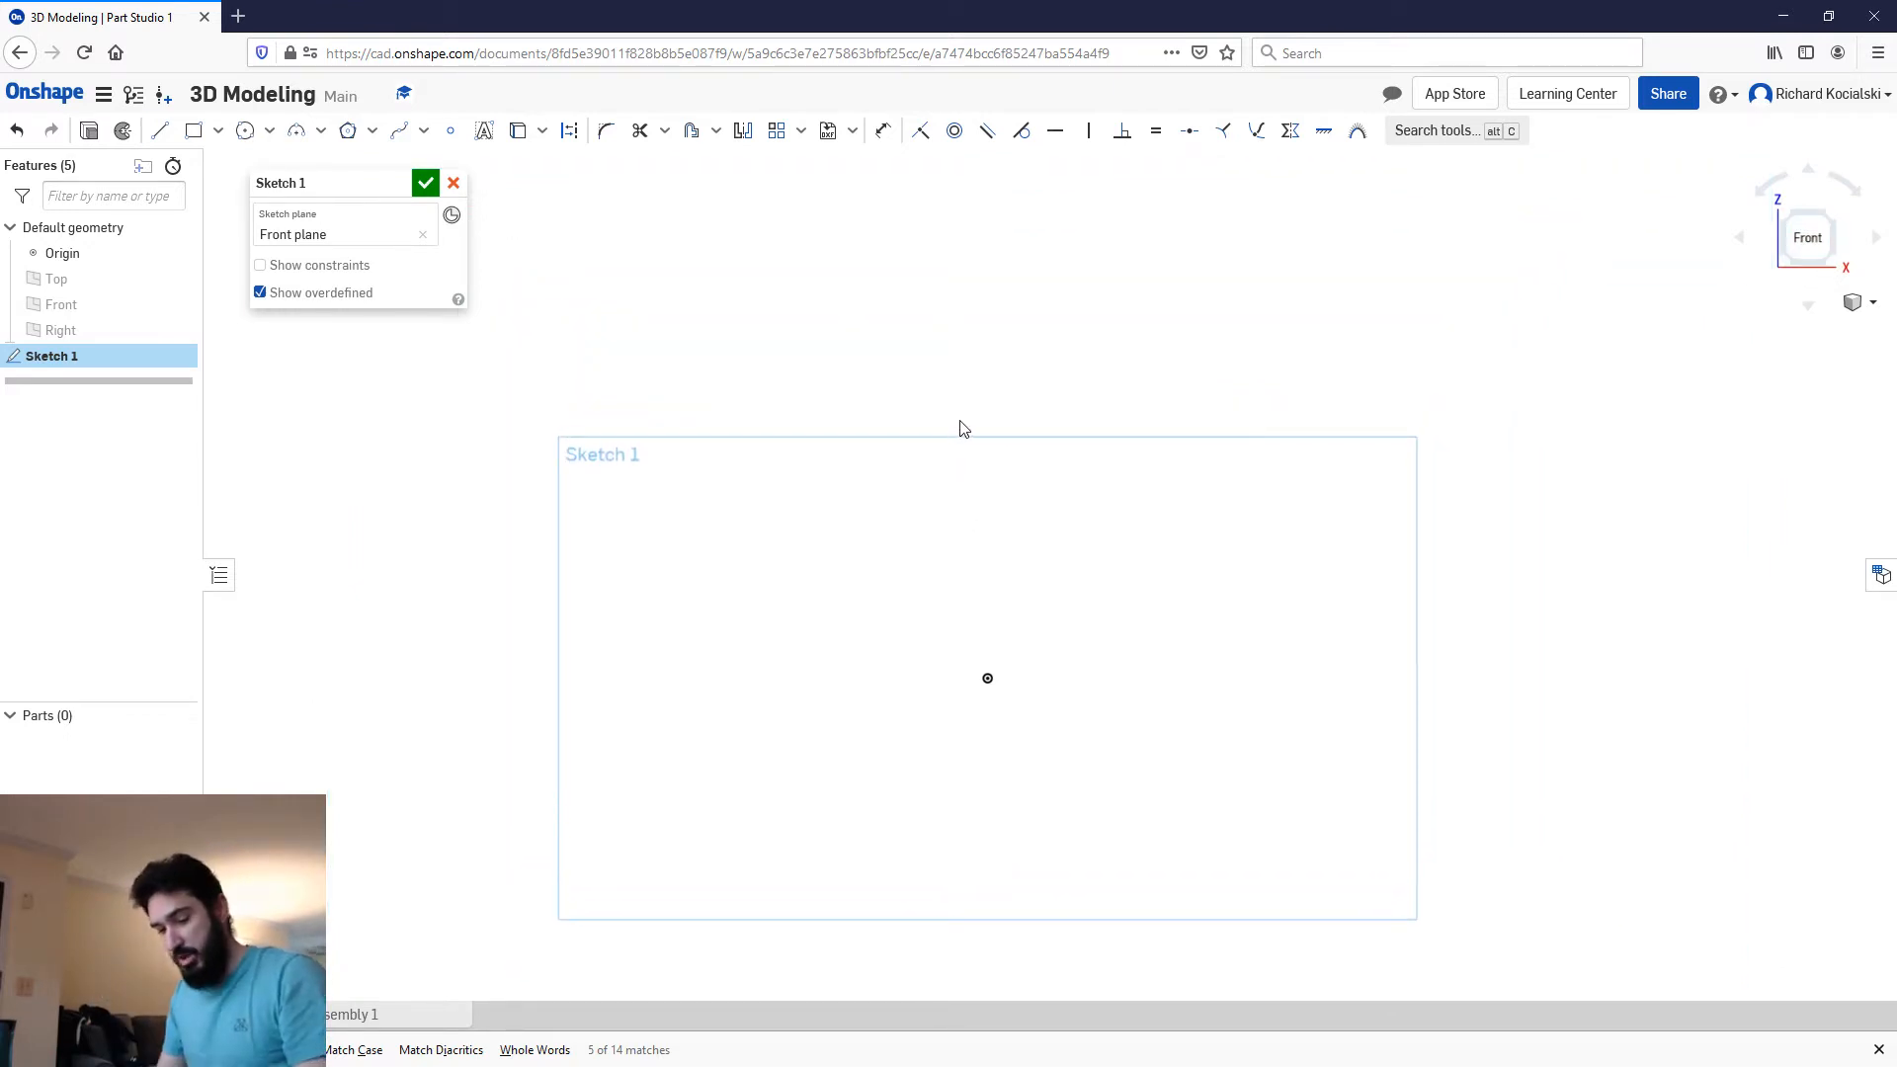
key(l)
key(q)
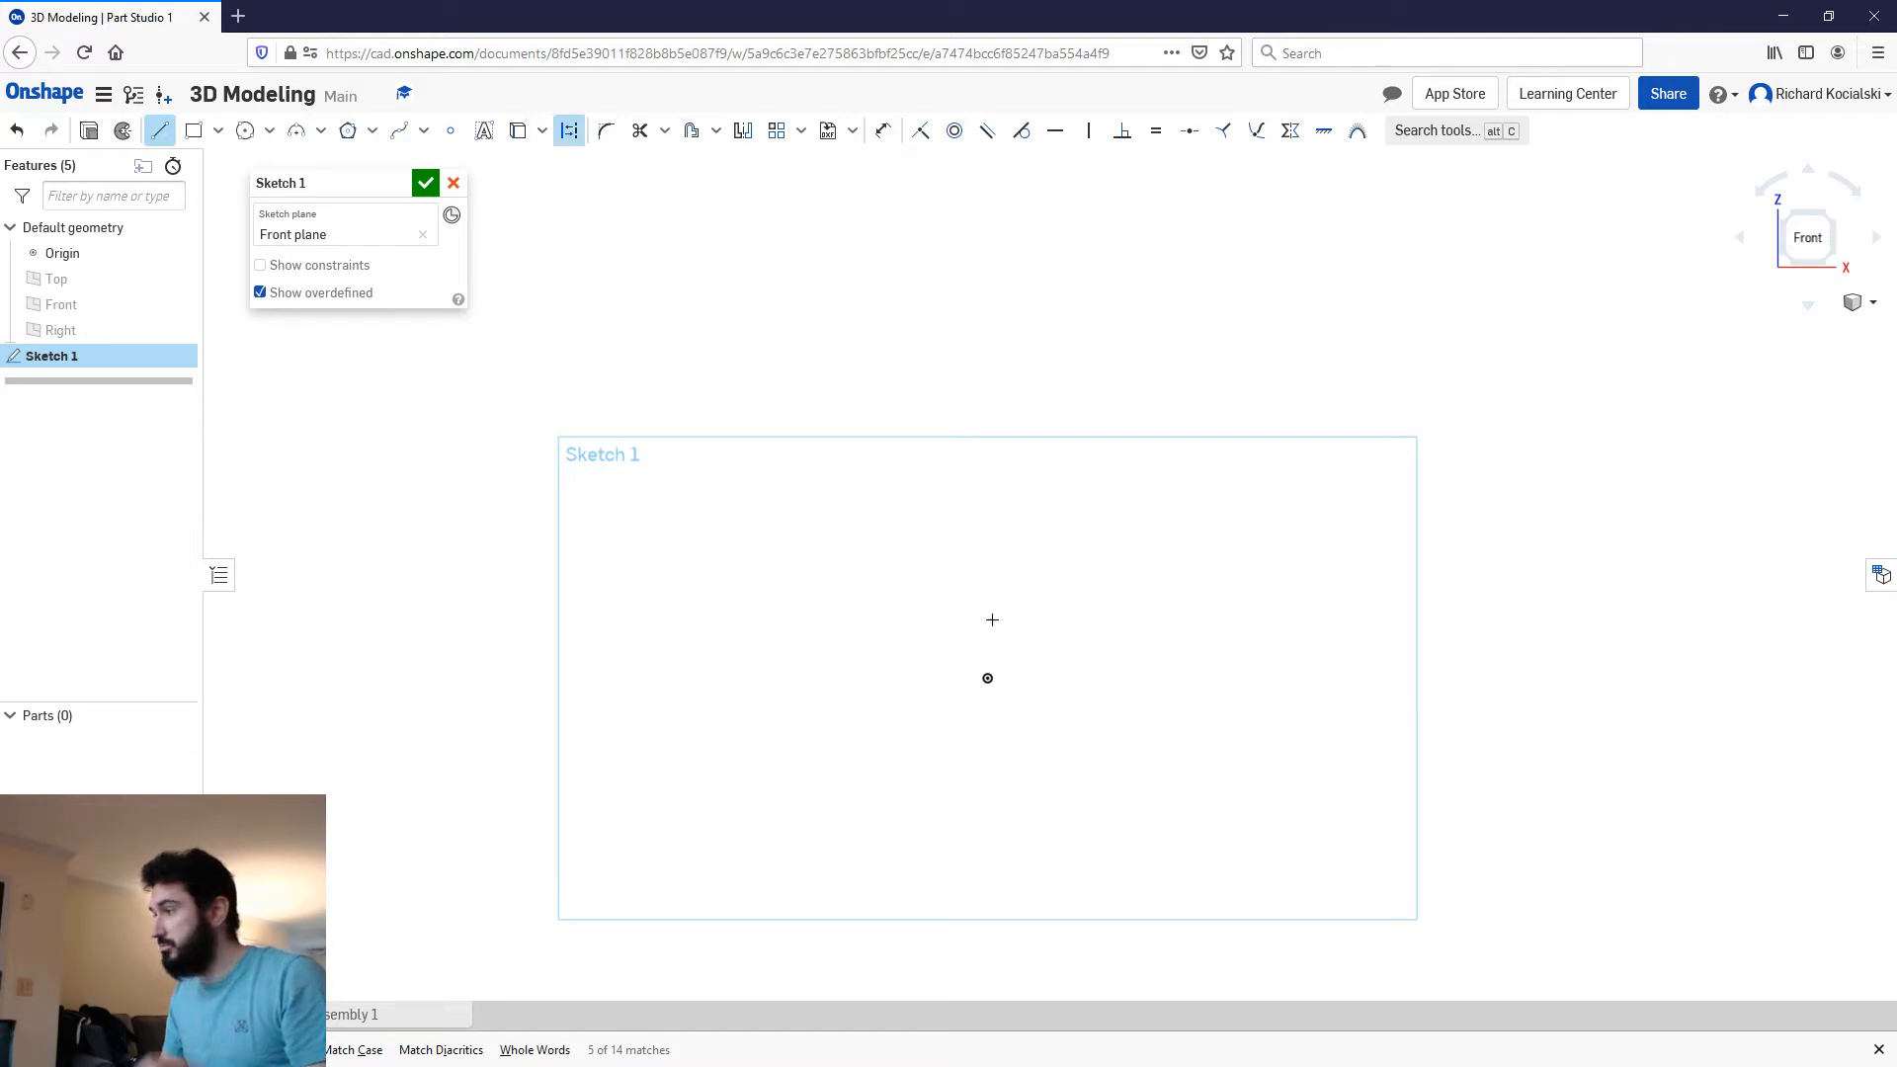
click(988, 676)
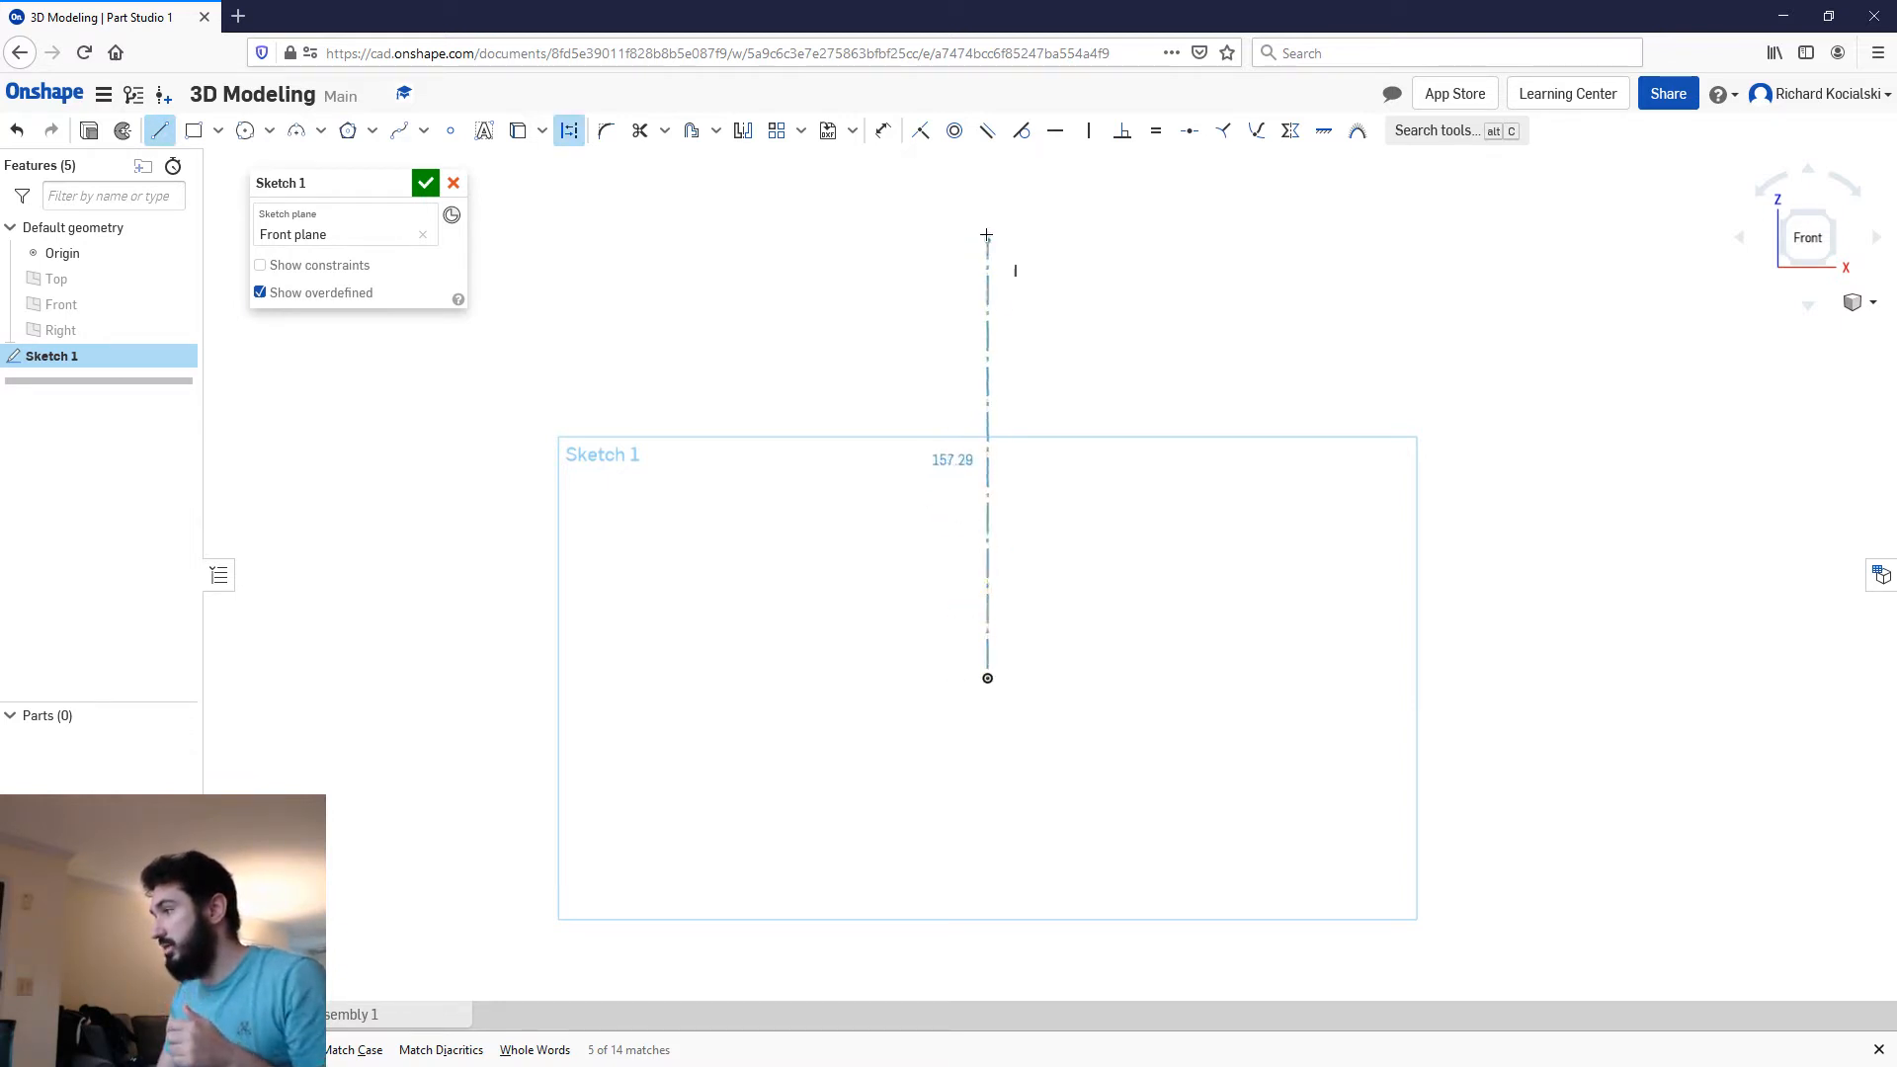
click(986, 234)
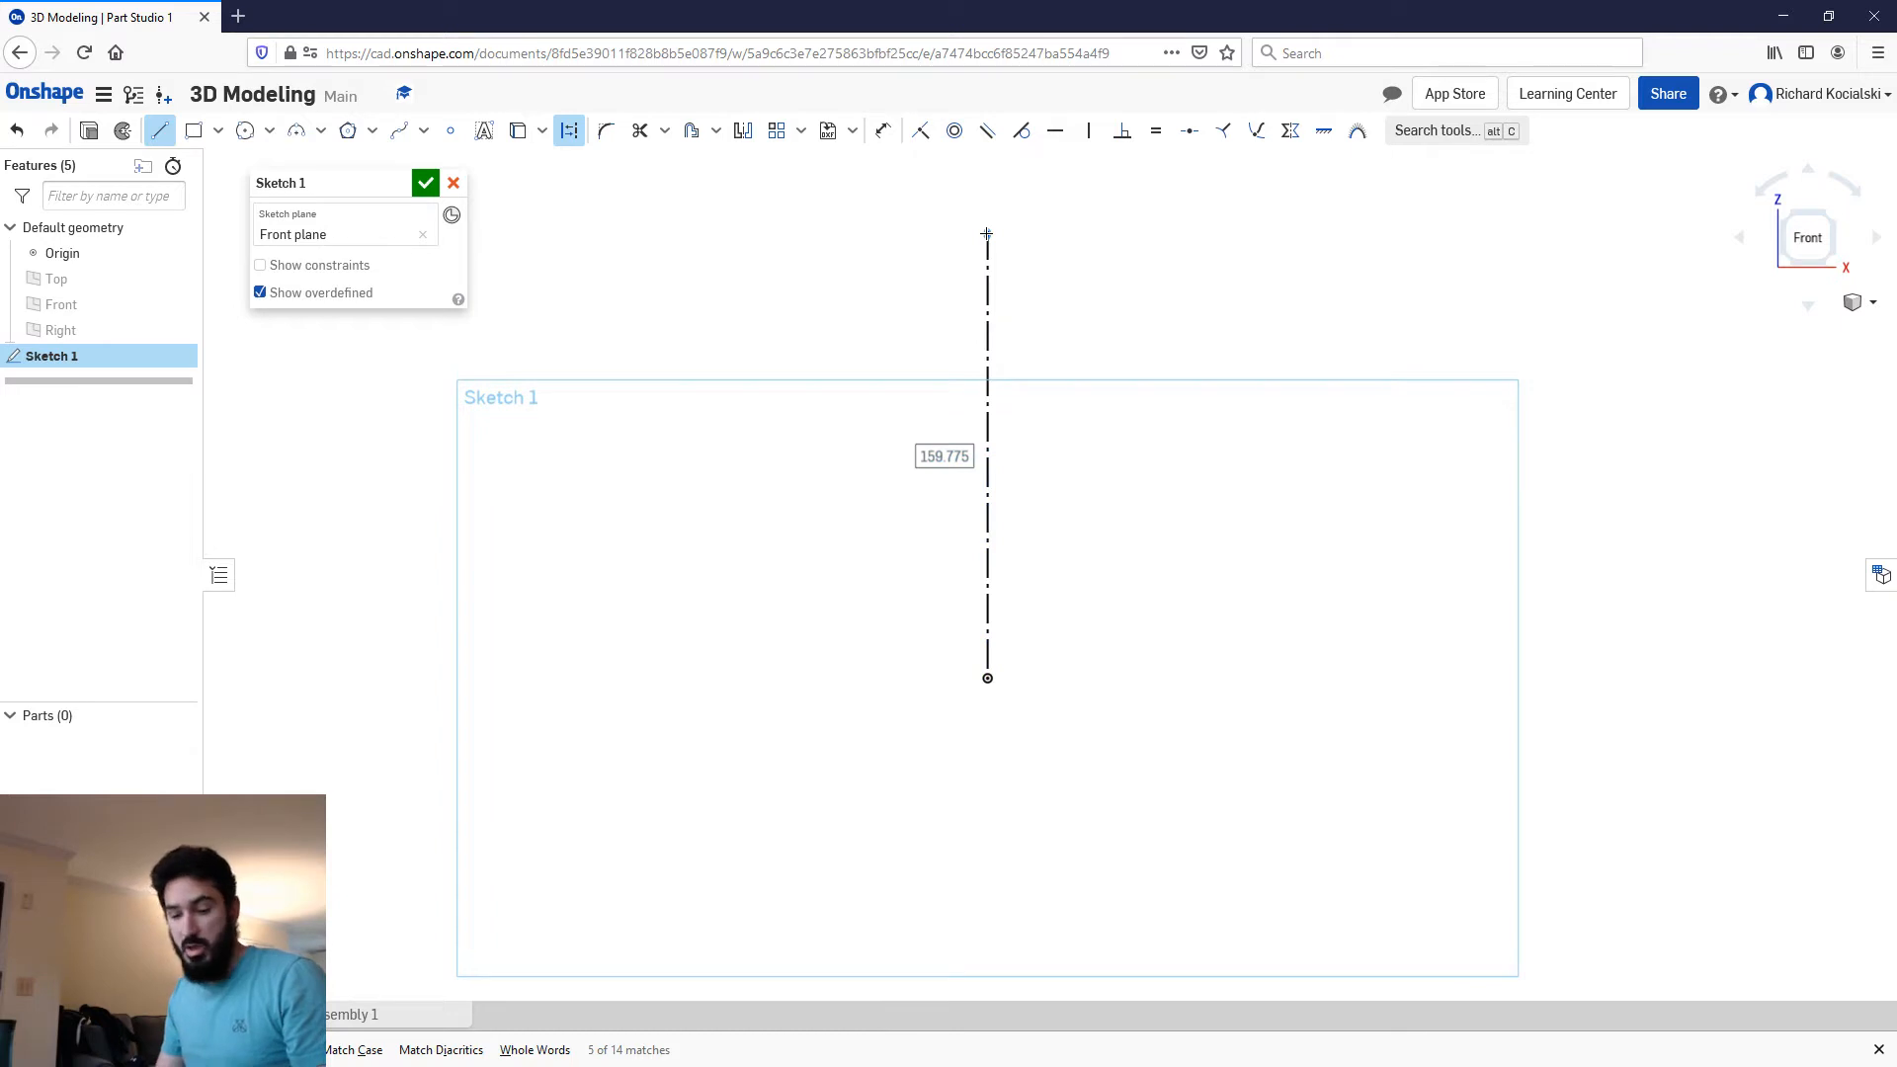
key(Escape)
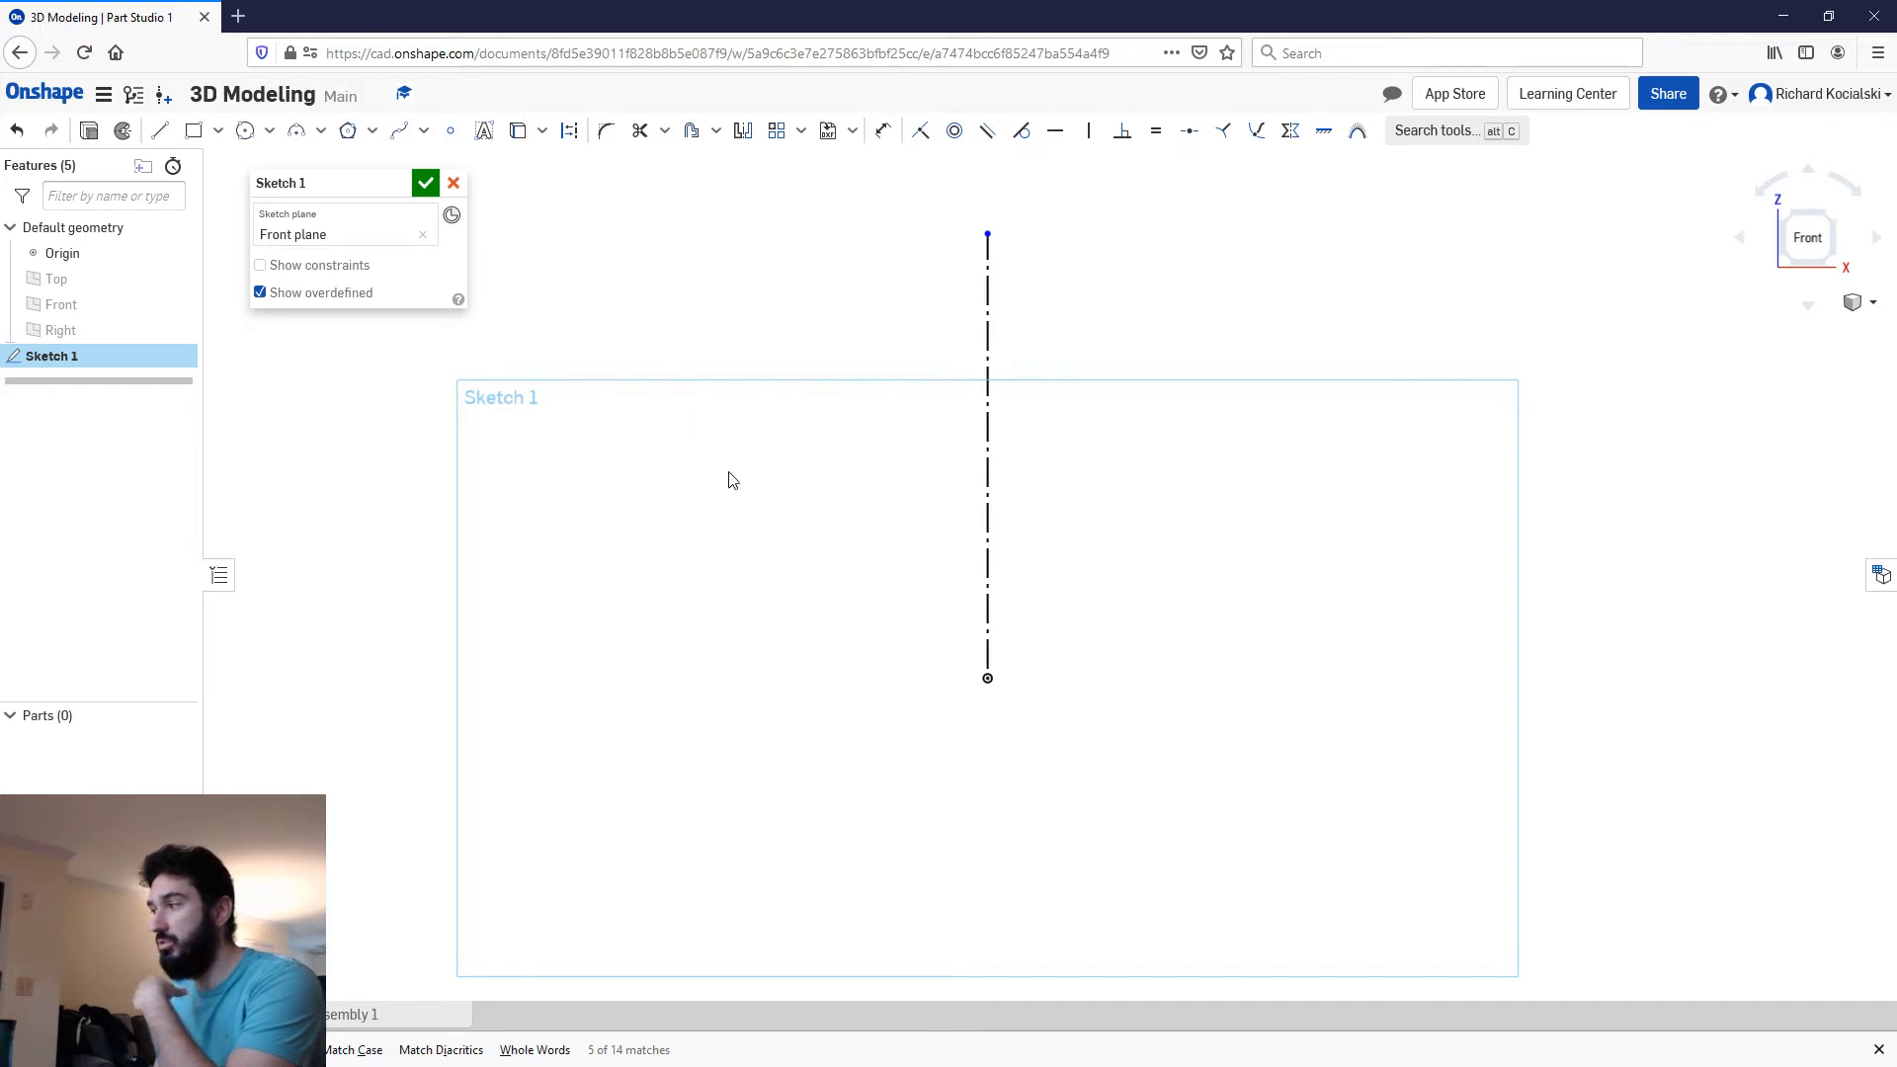
click(985, 680)
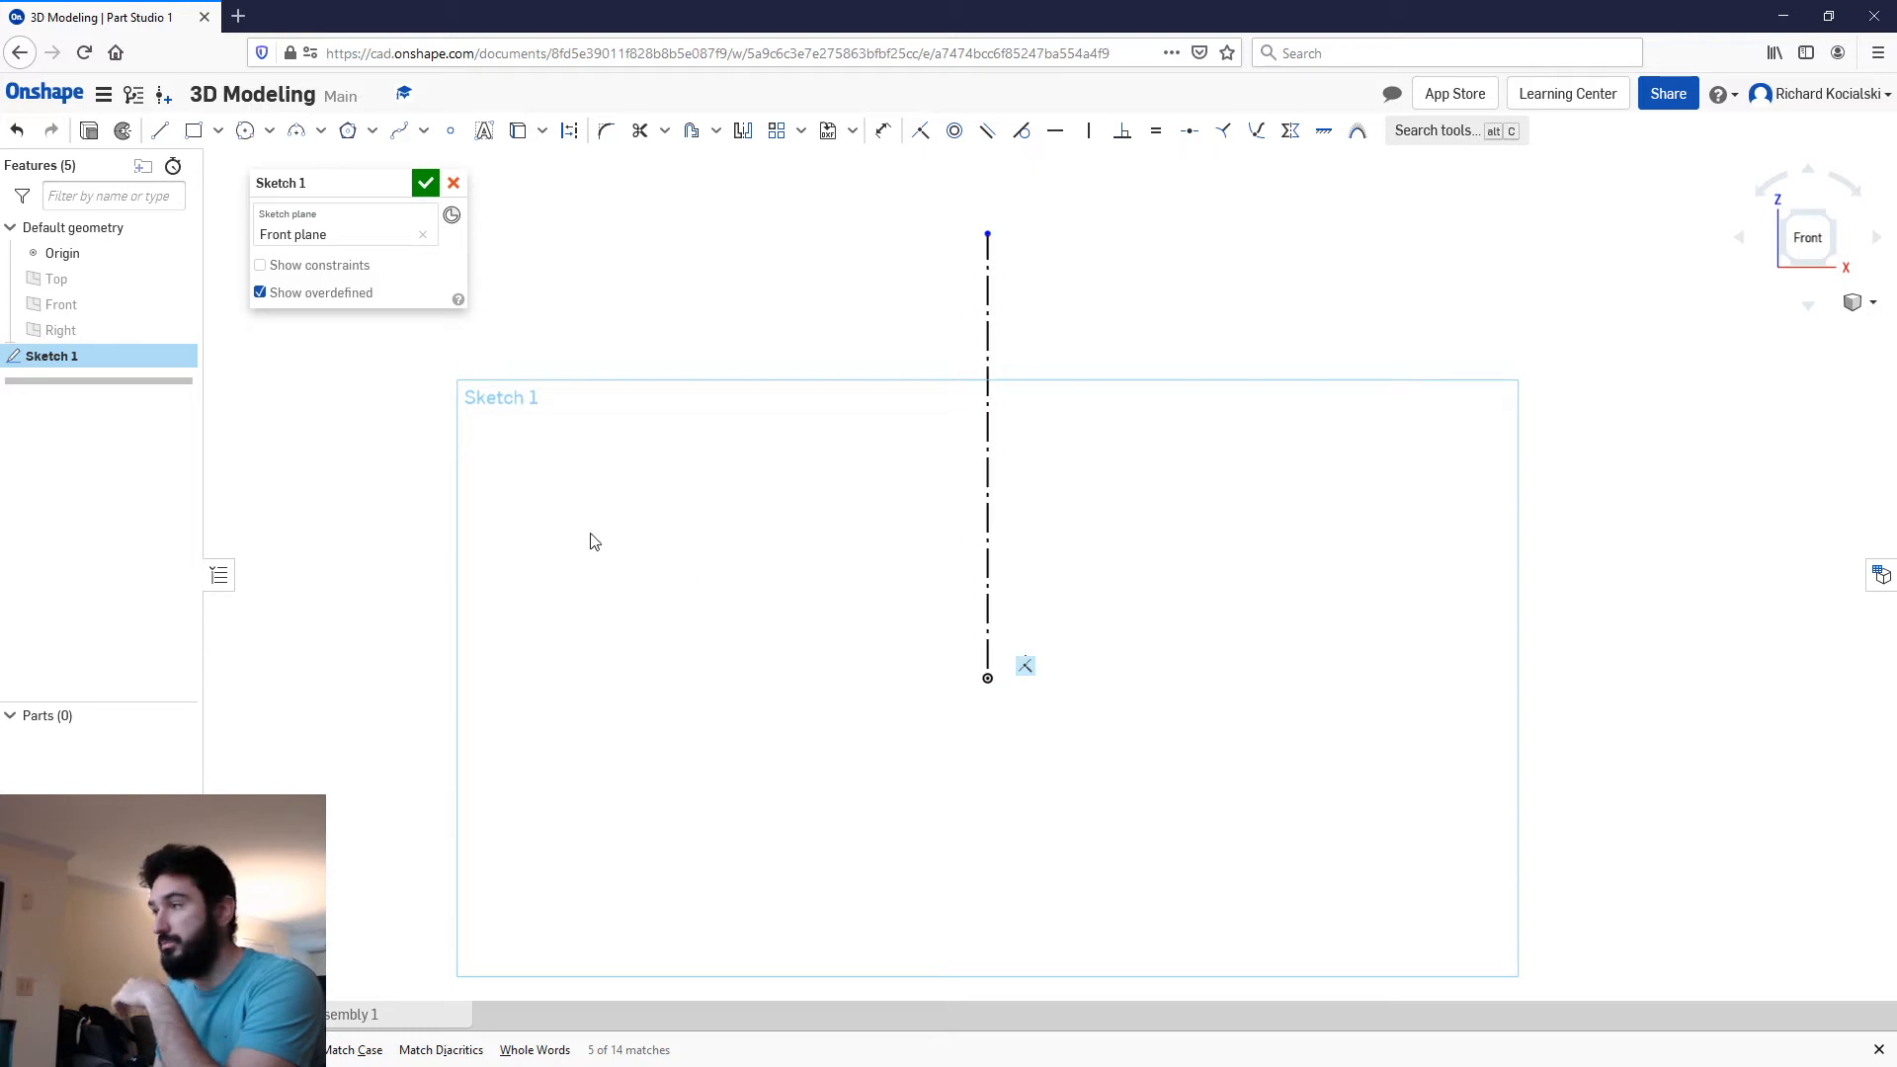
click(245, 131)
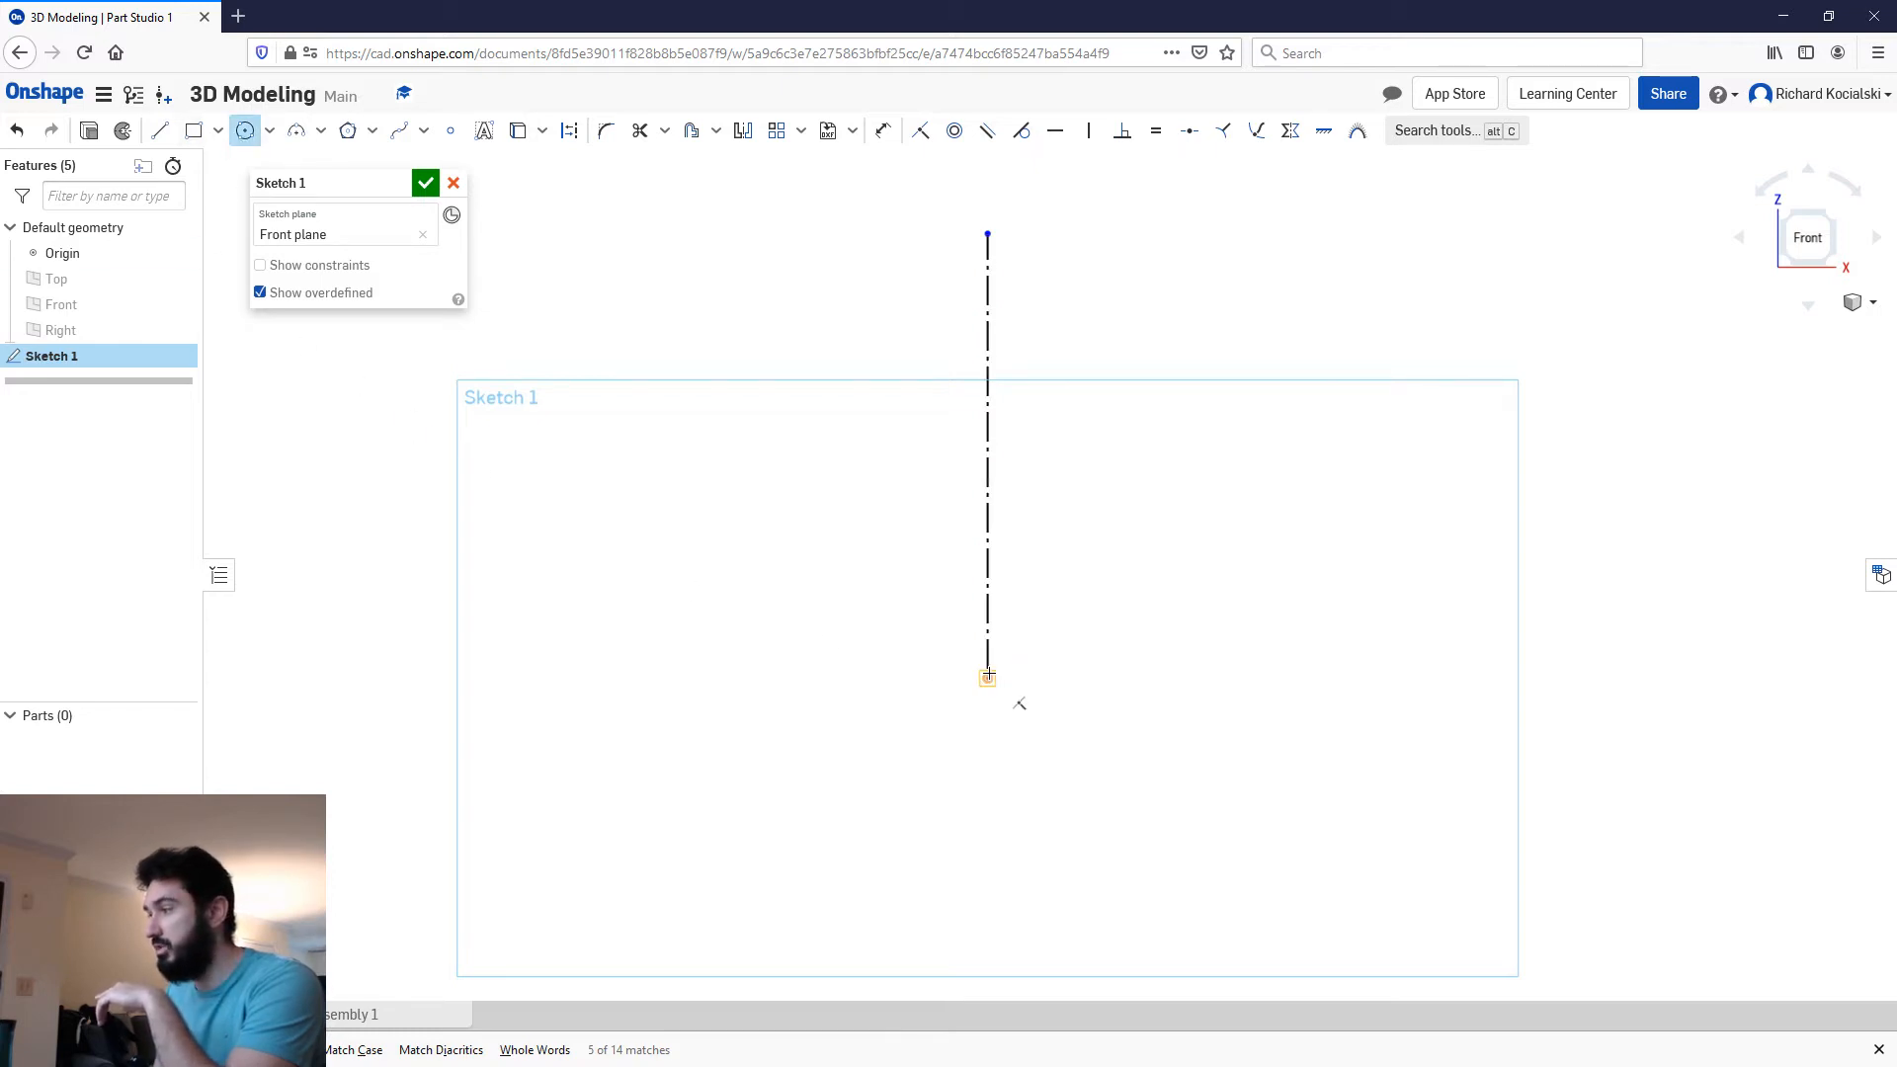
click(1027, 642)
key(Escape)
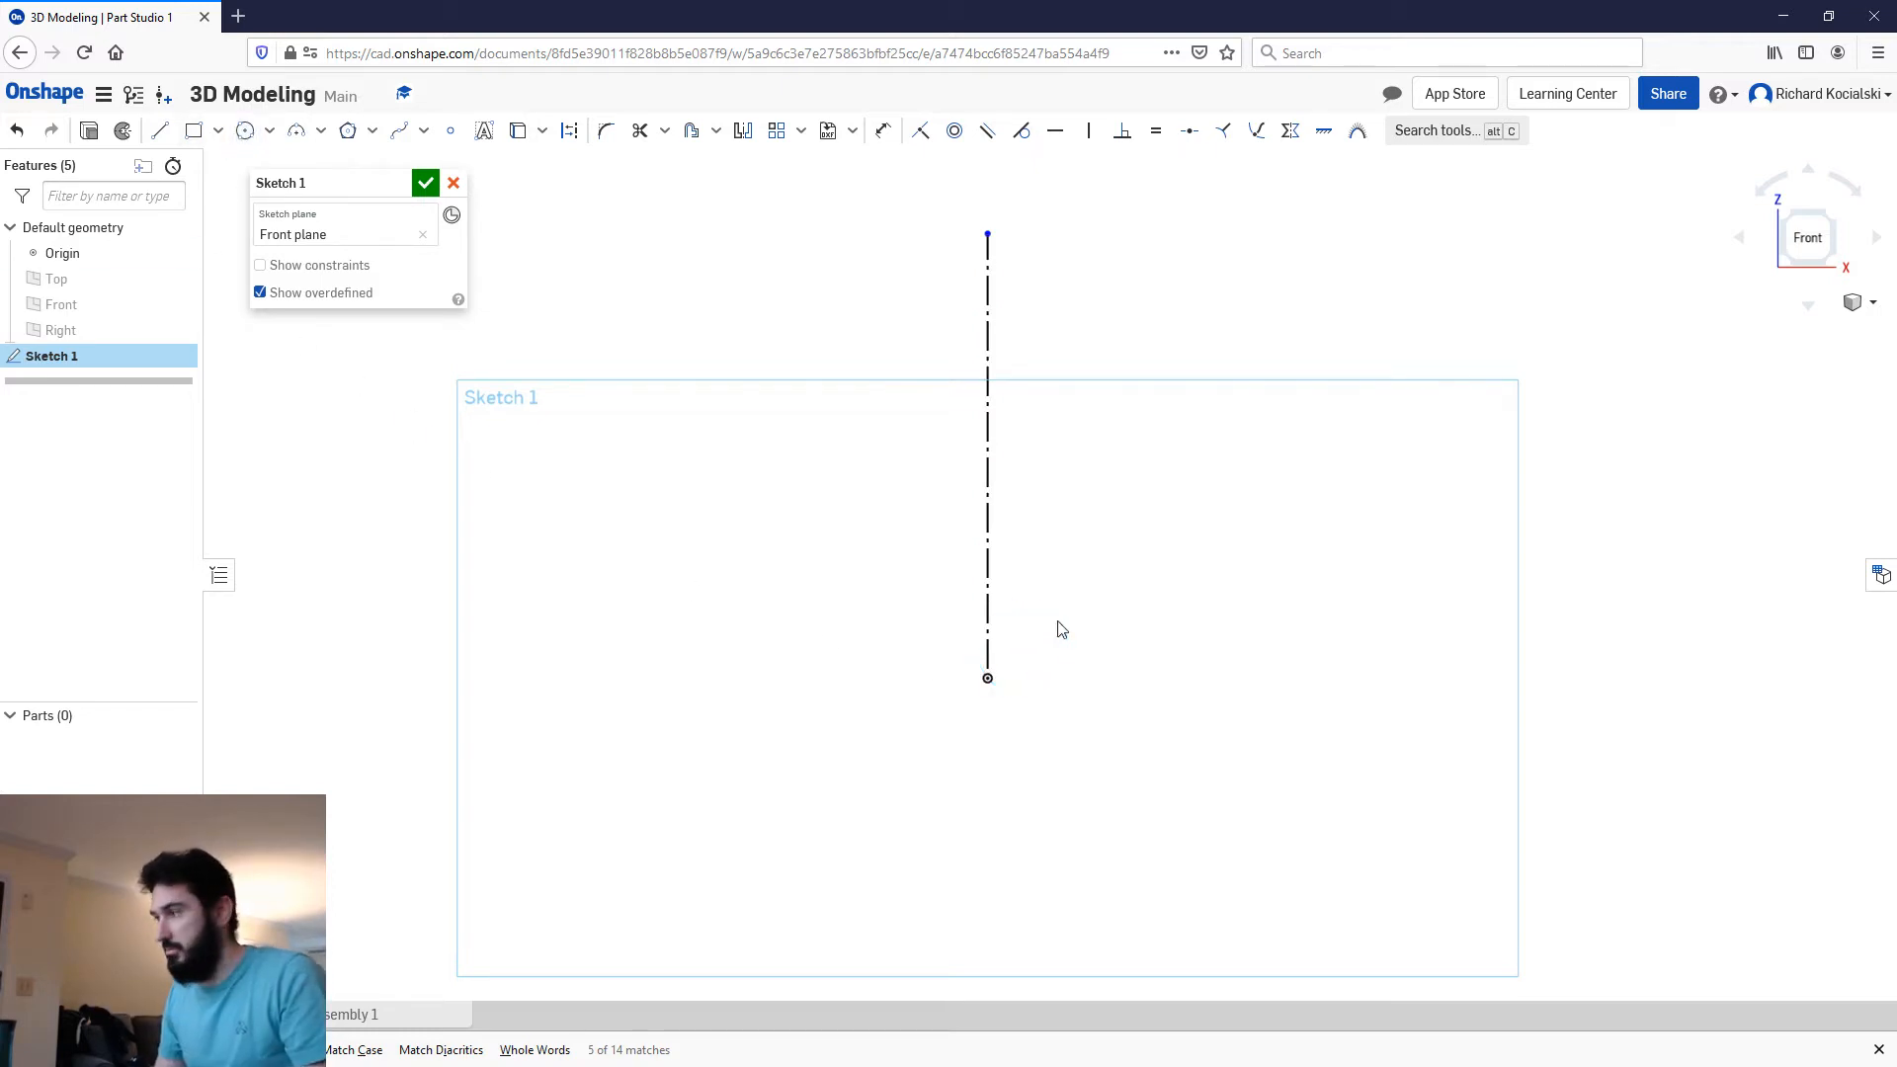
click(245, 131)
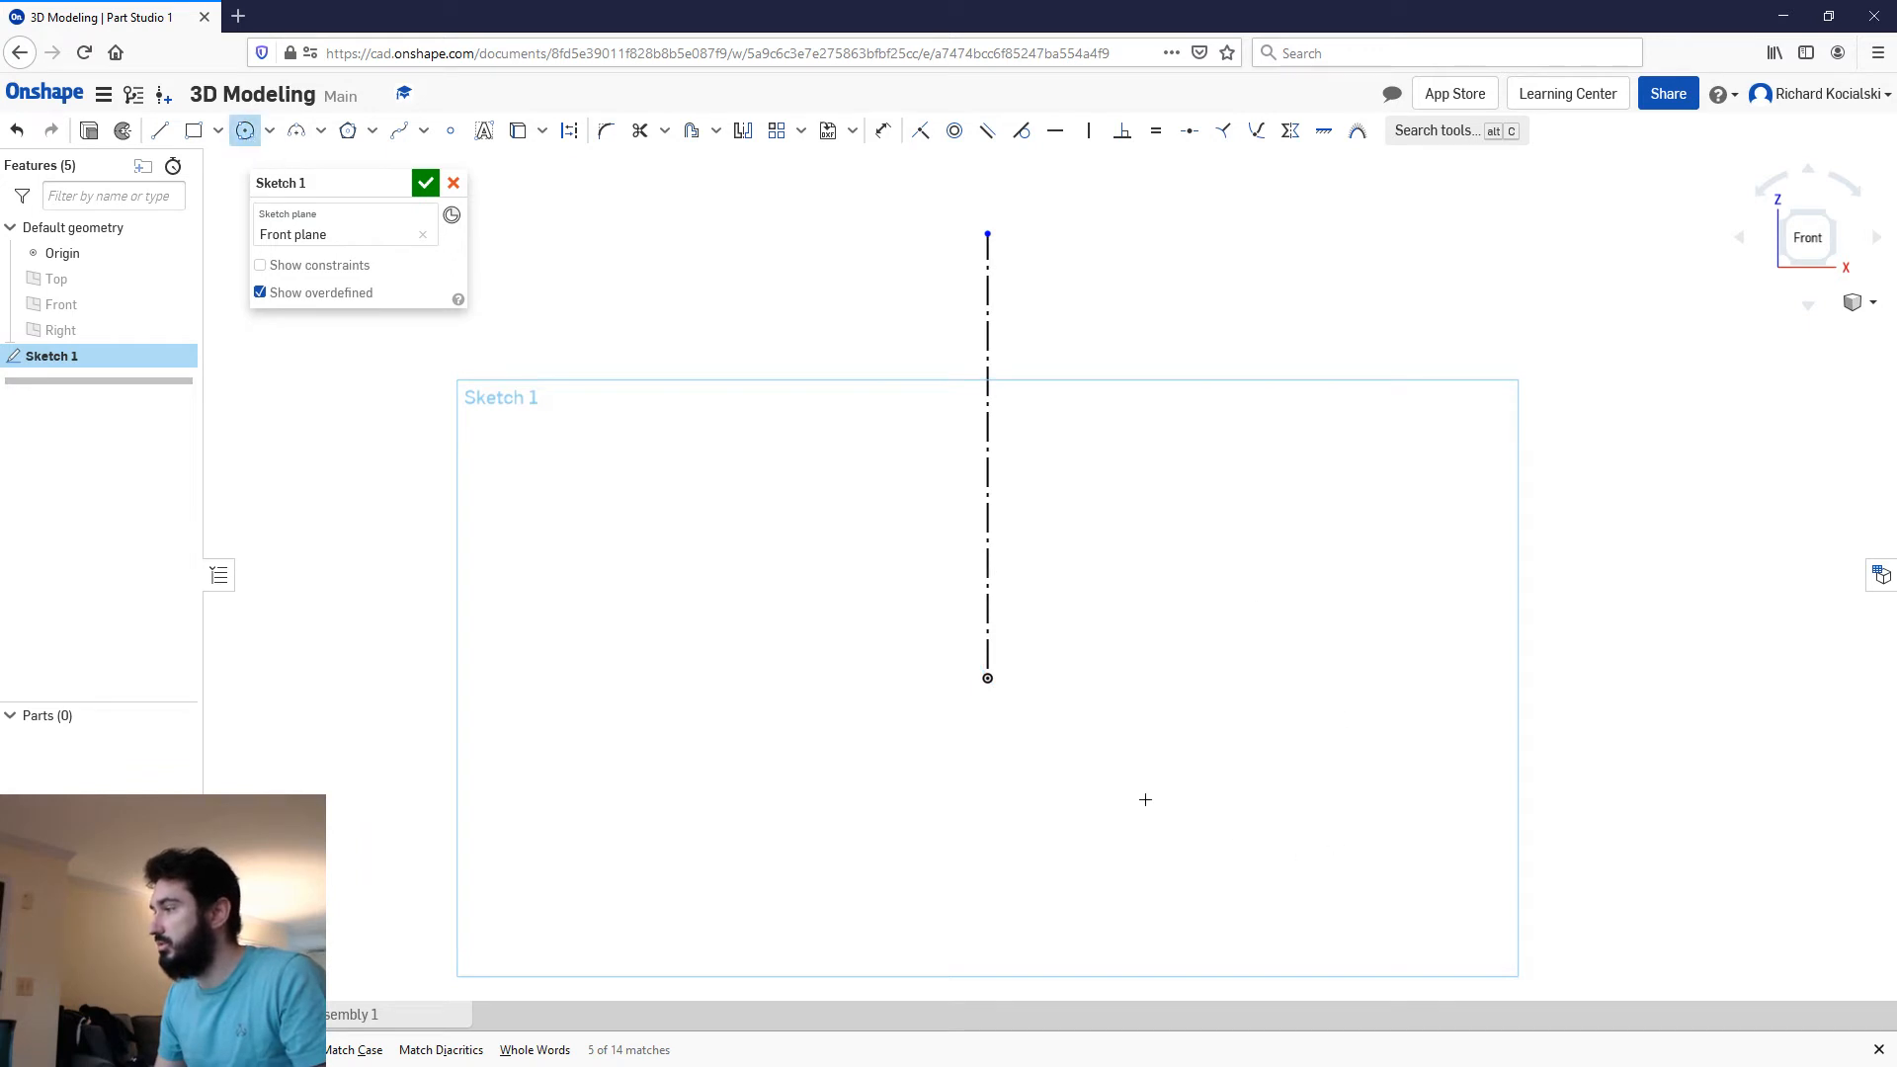
click(987, 679)
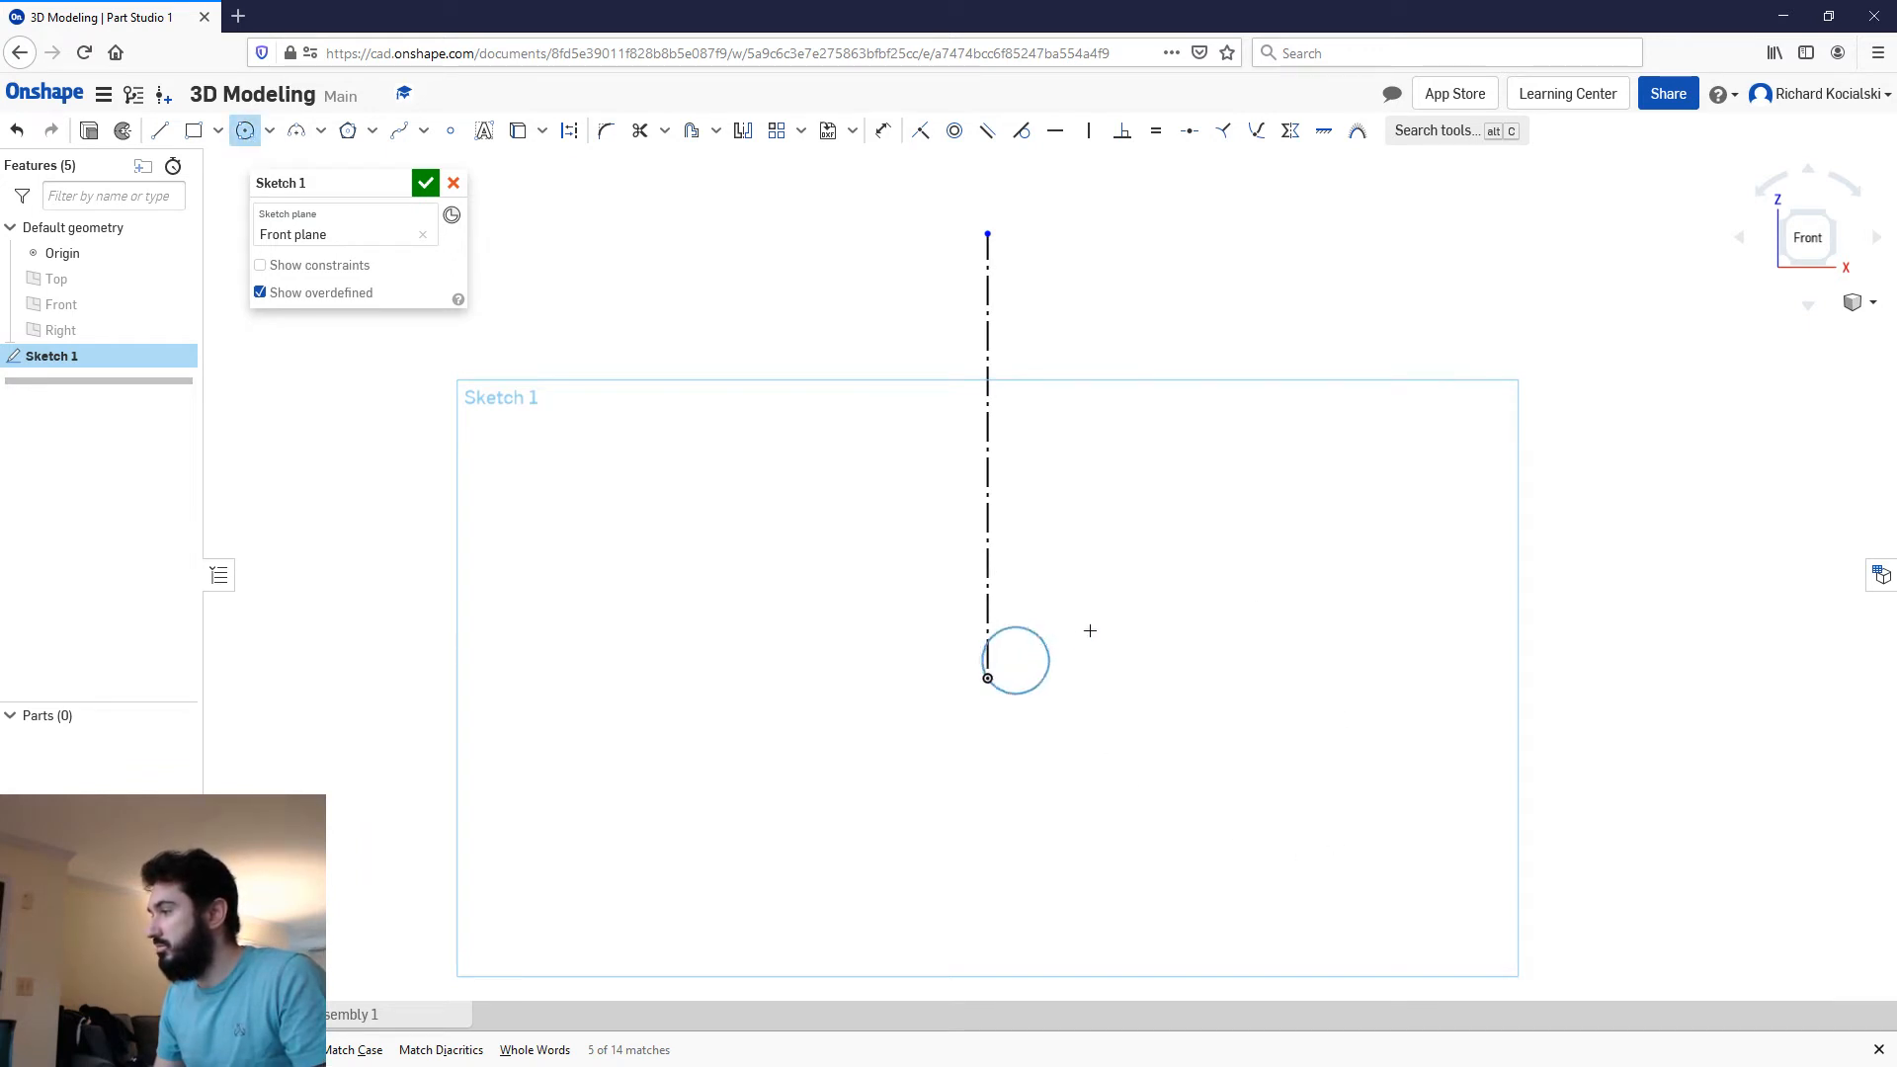
key(Escape)
Step: Sketch two concentric center point circles on the origin, the inner one about 49 mm in diameter
click(269, 131)
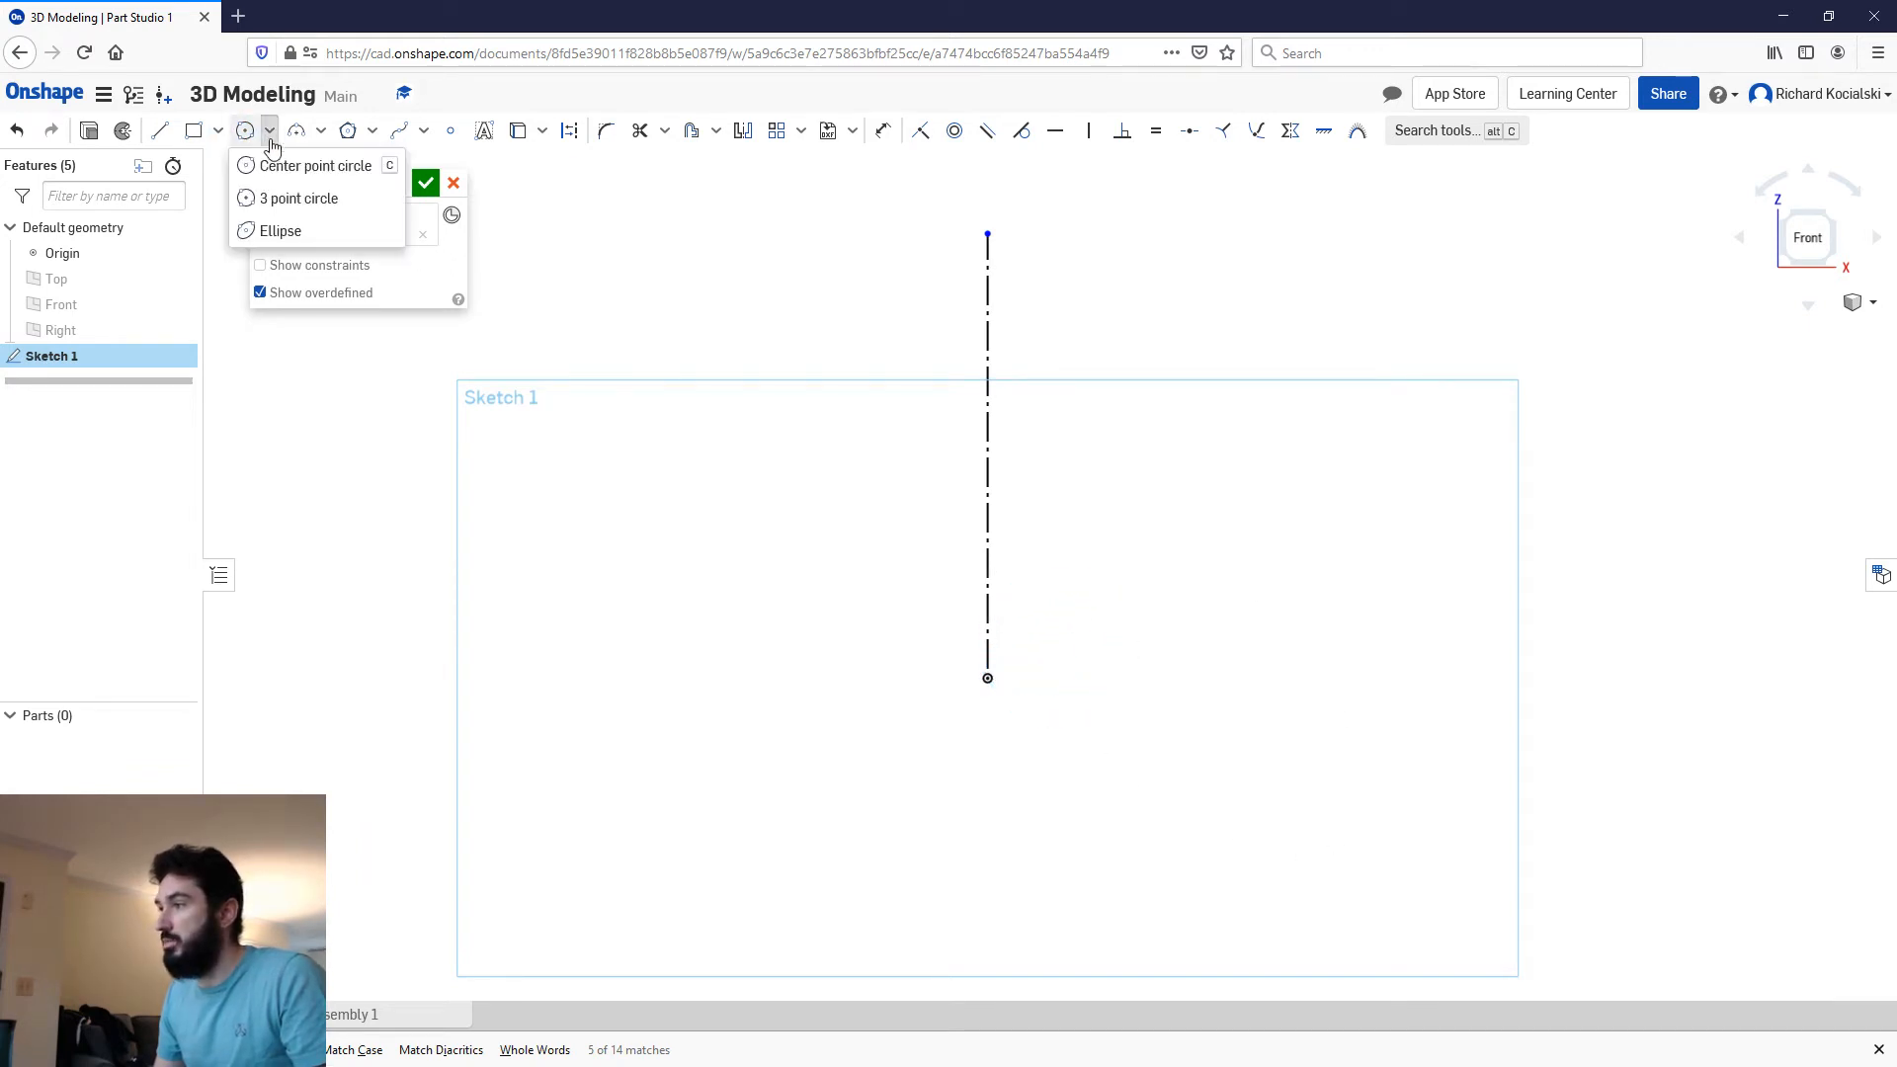
click(287, 167)
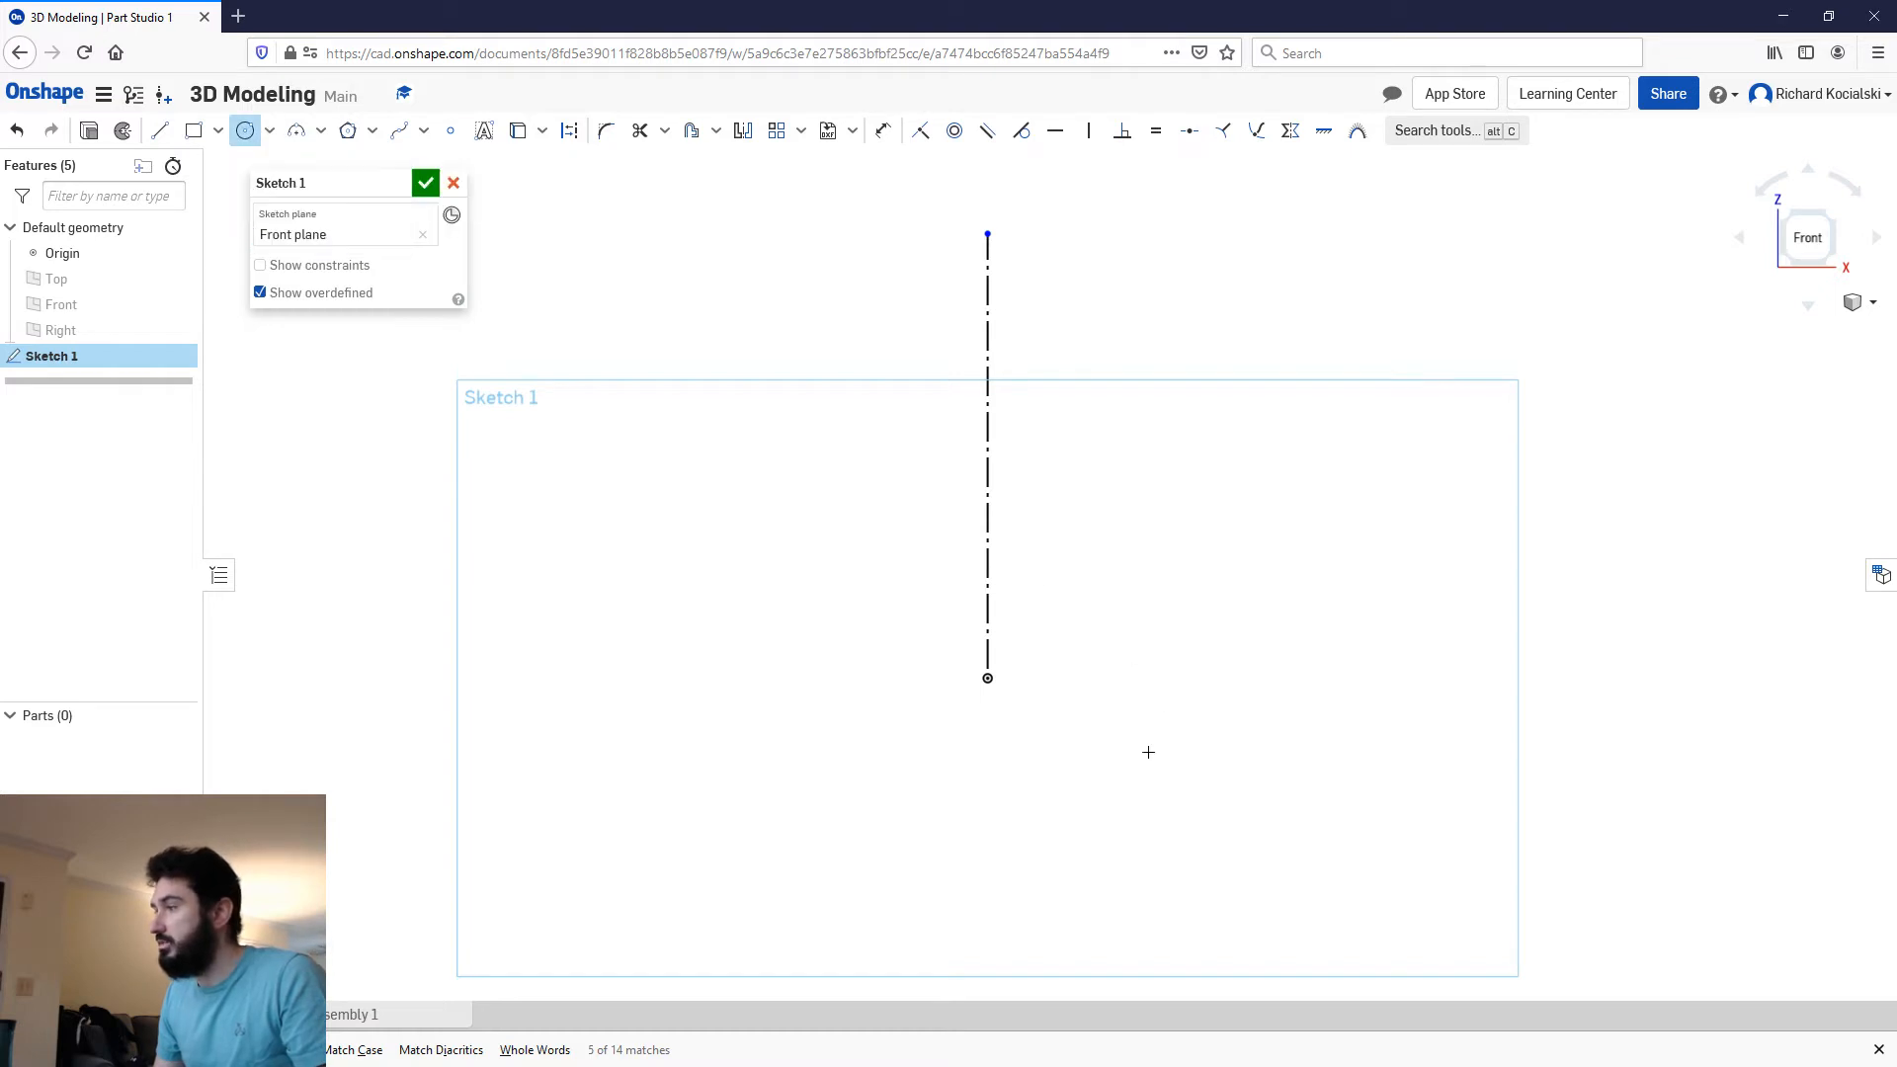
click(987, 678)
click(1038, 640)
click(987, 679)
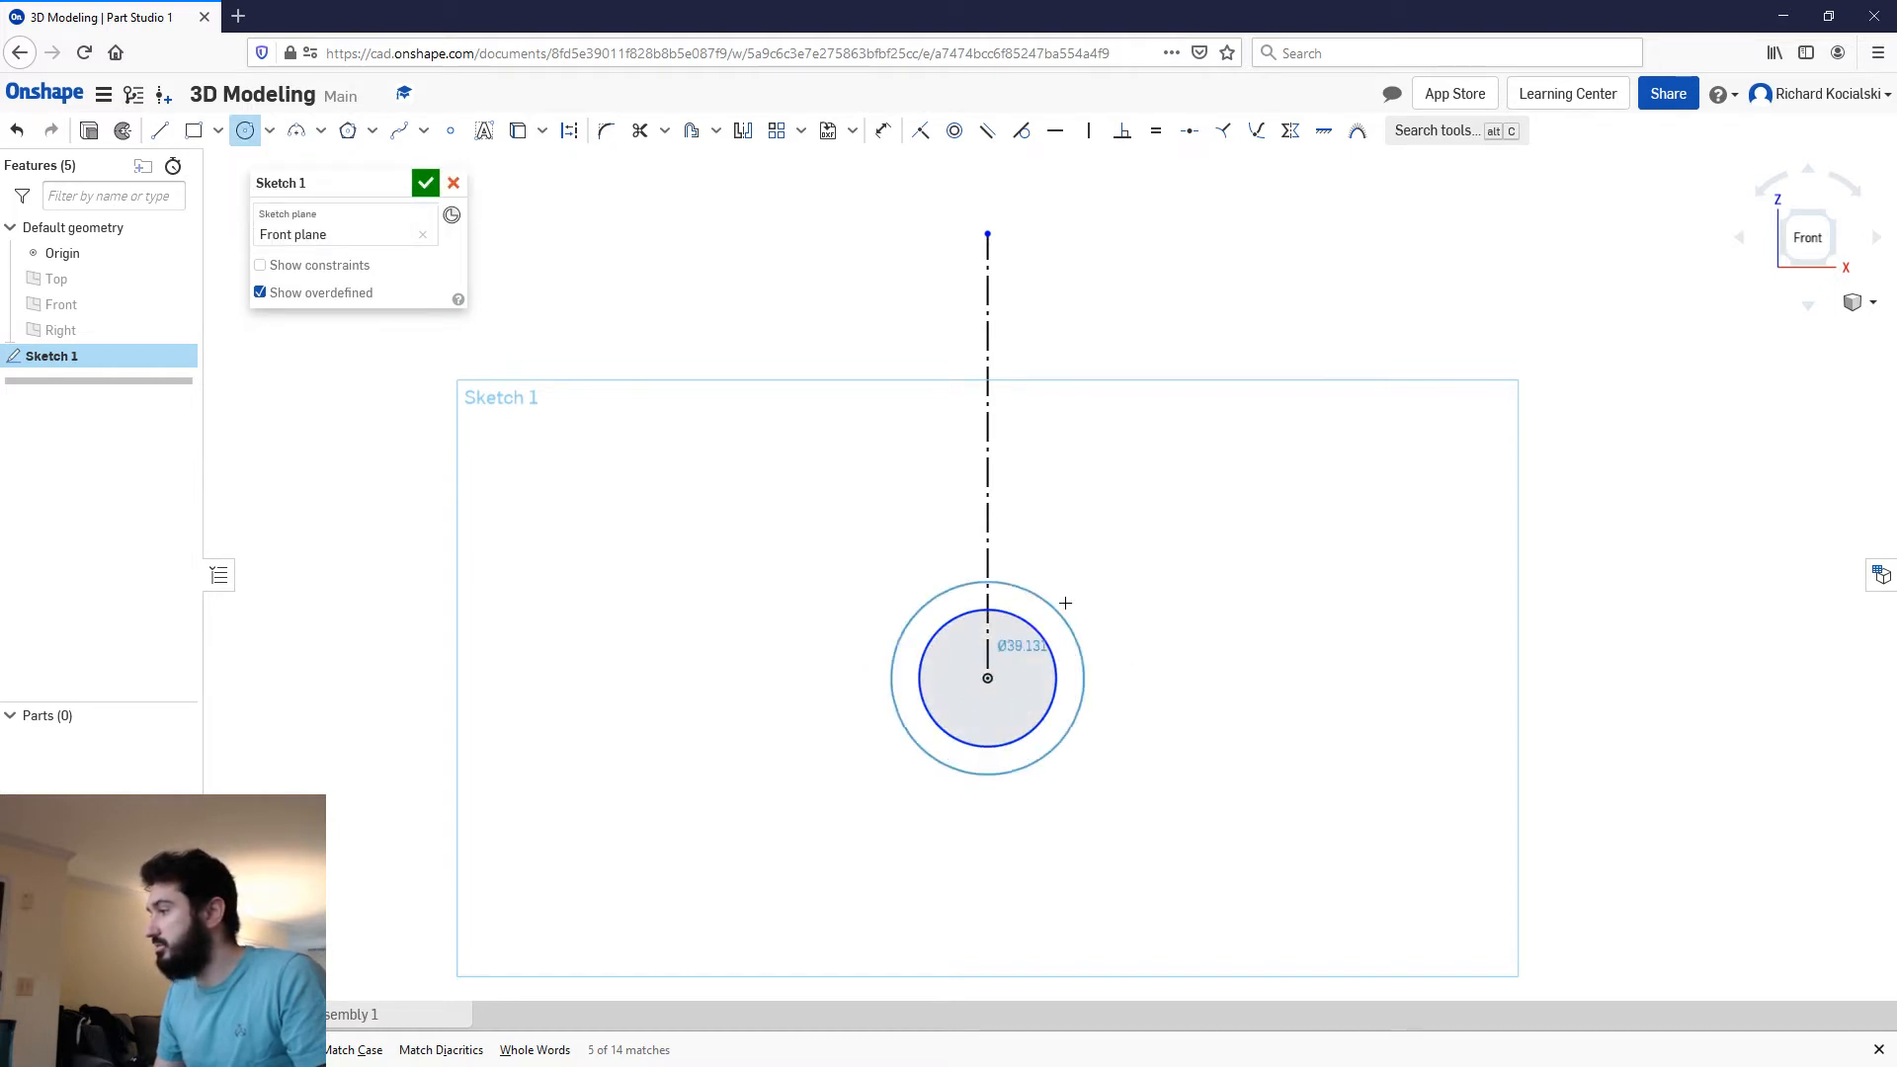
click(1070, 600)
key(Escape)
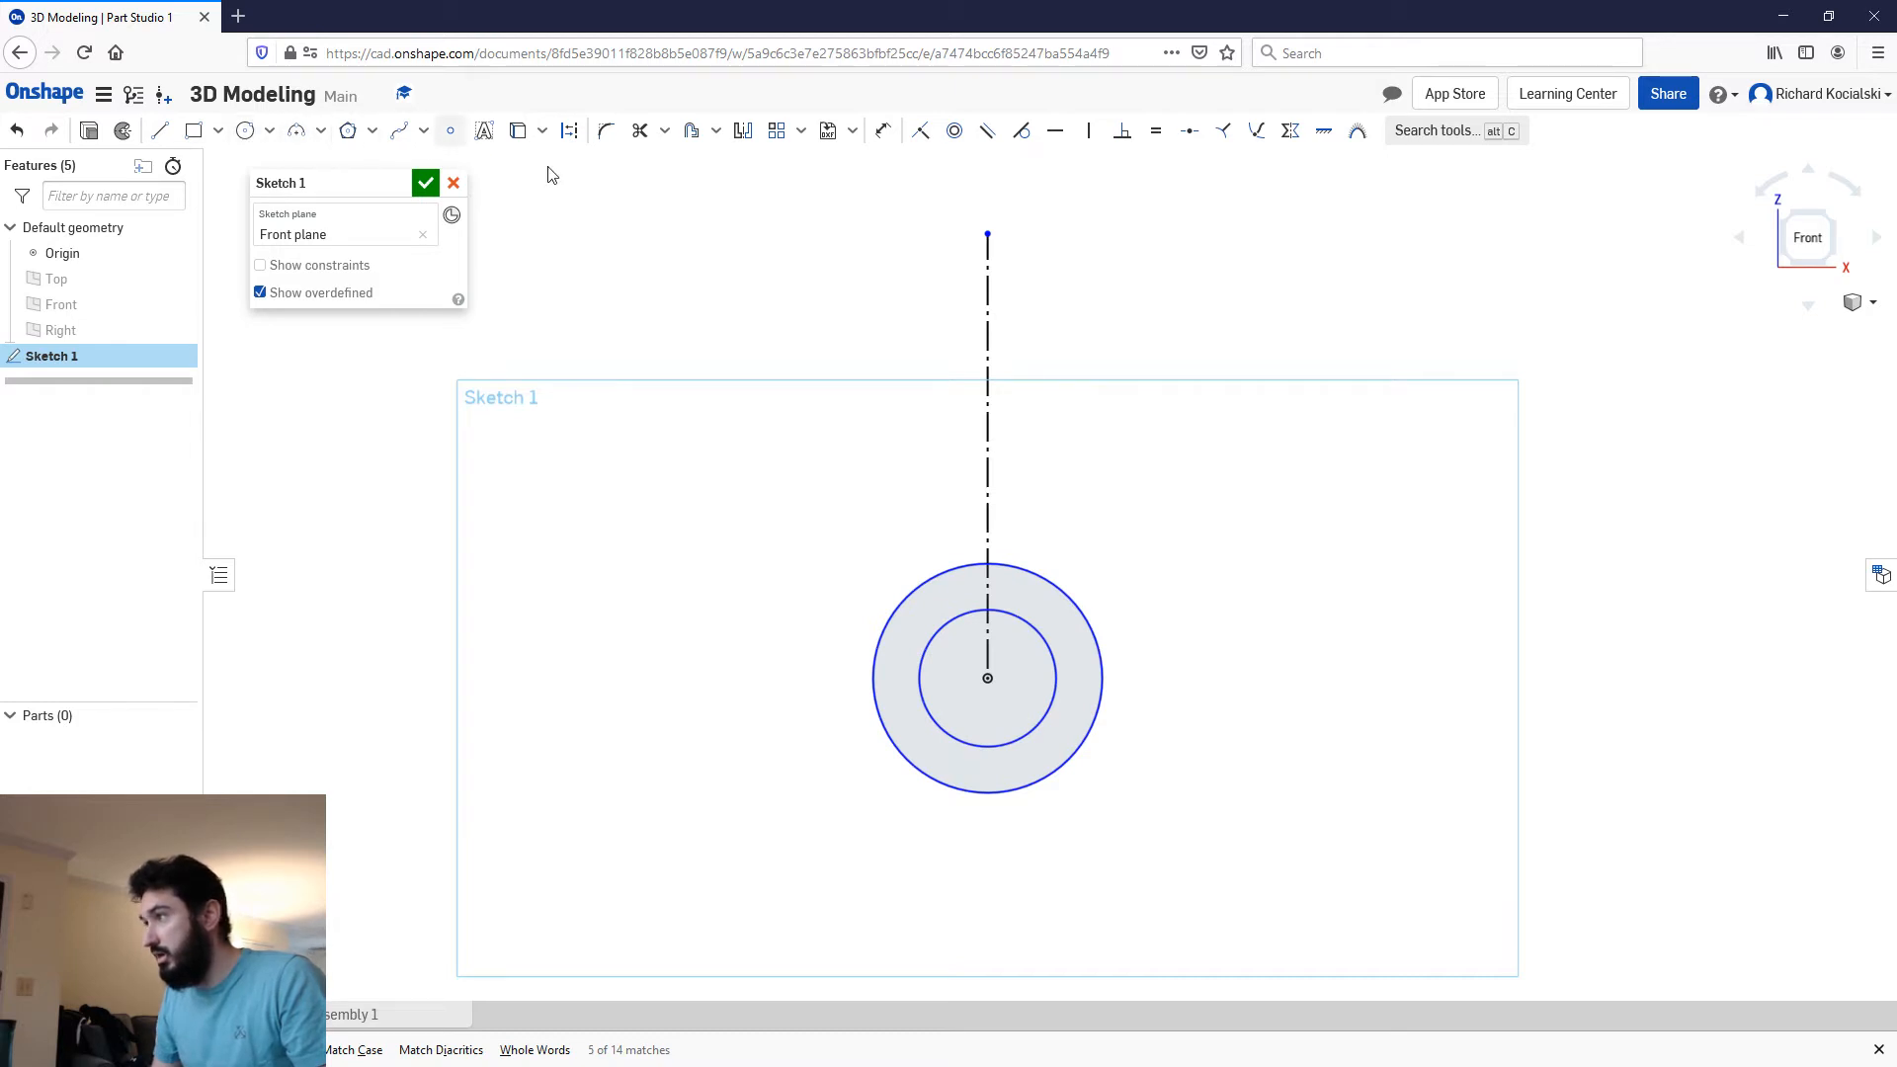
Step: Dimension the inner circle's diameter to 30 mm
key(u)
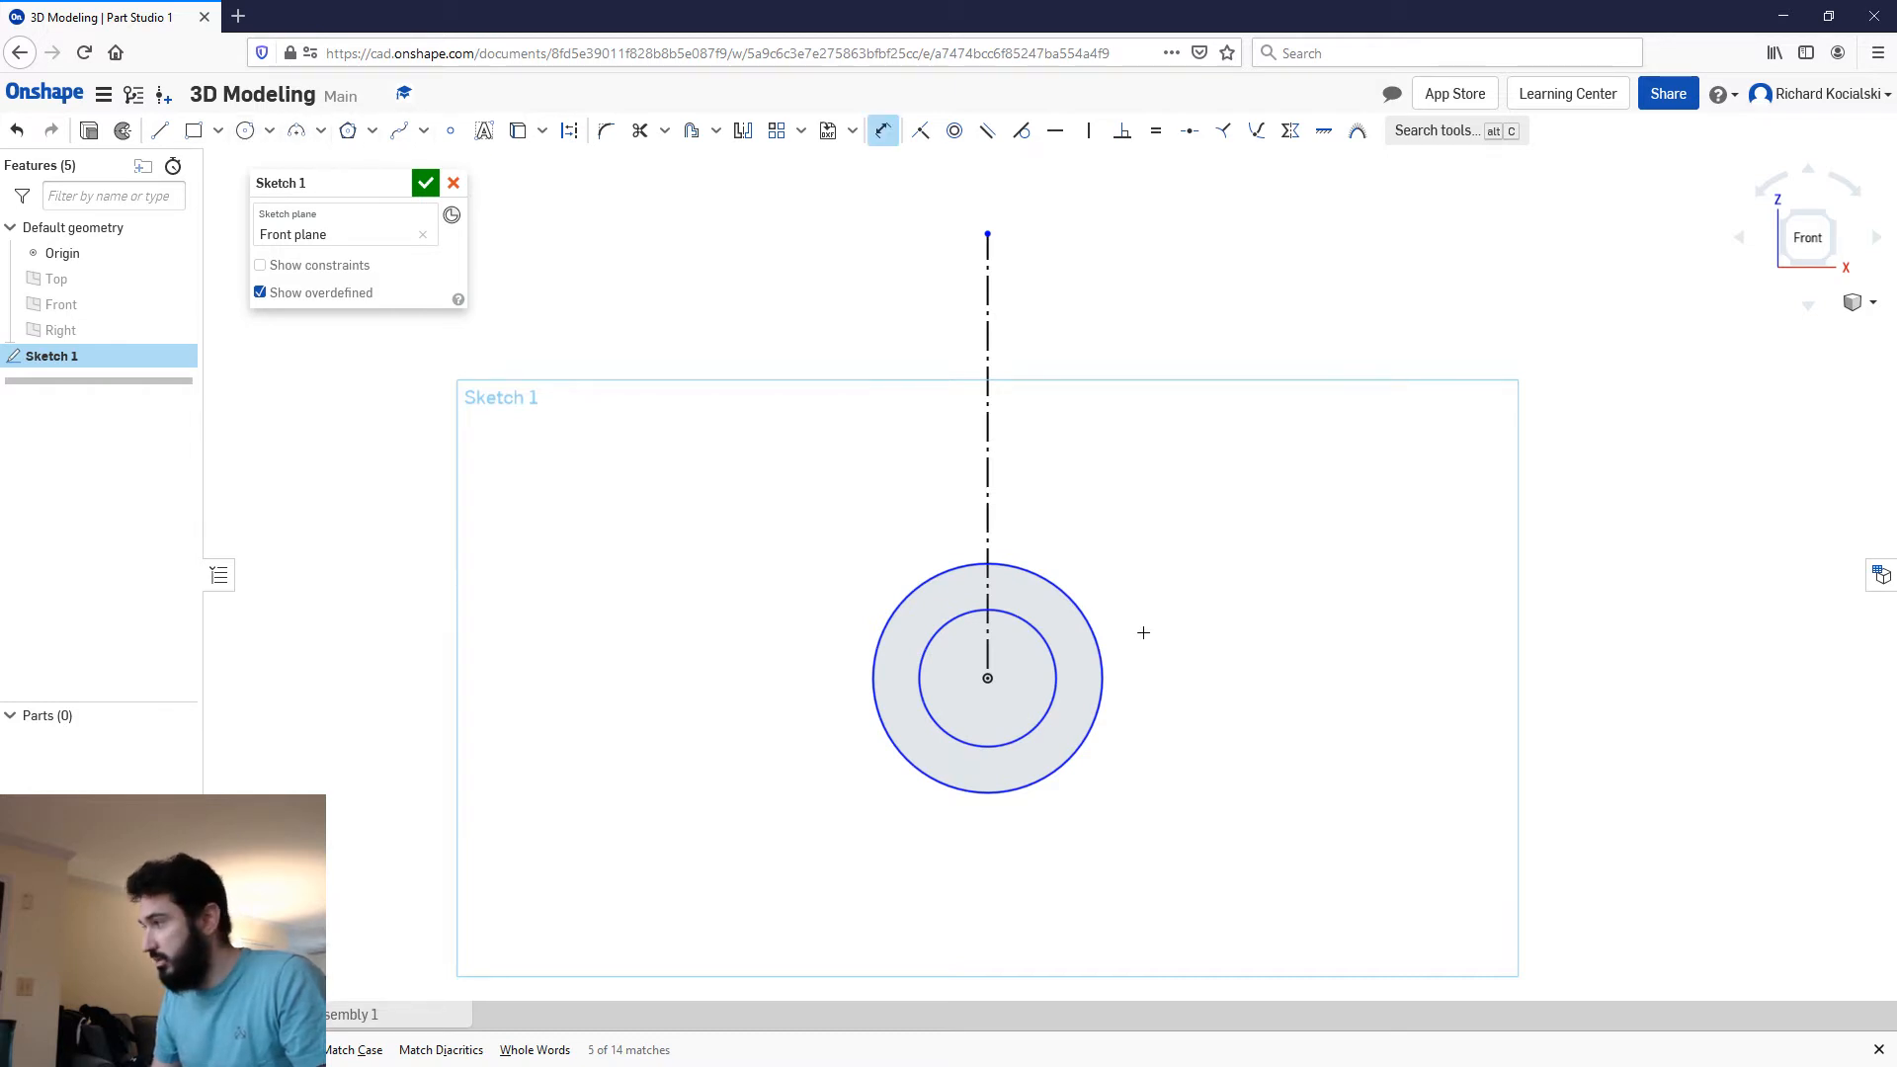
click(1046, 631)
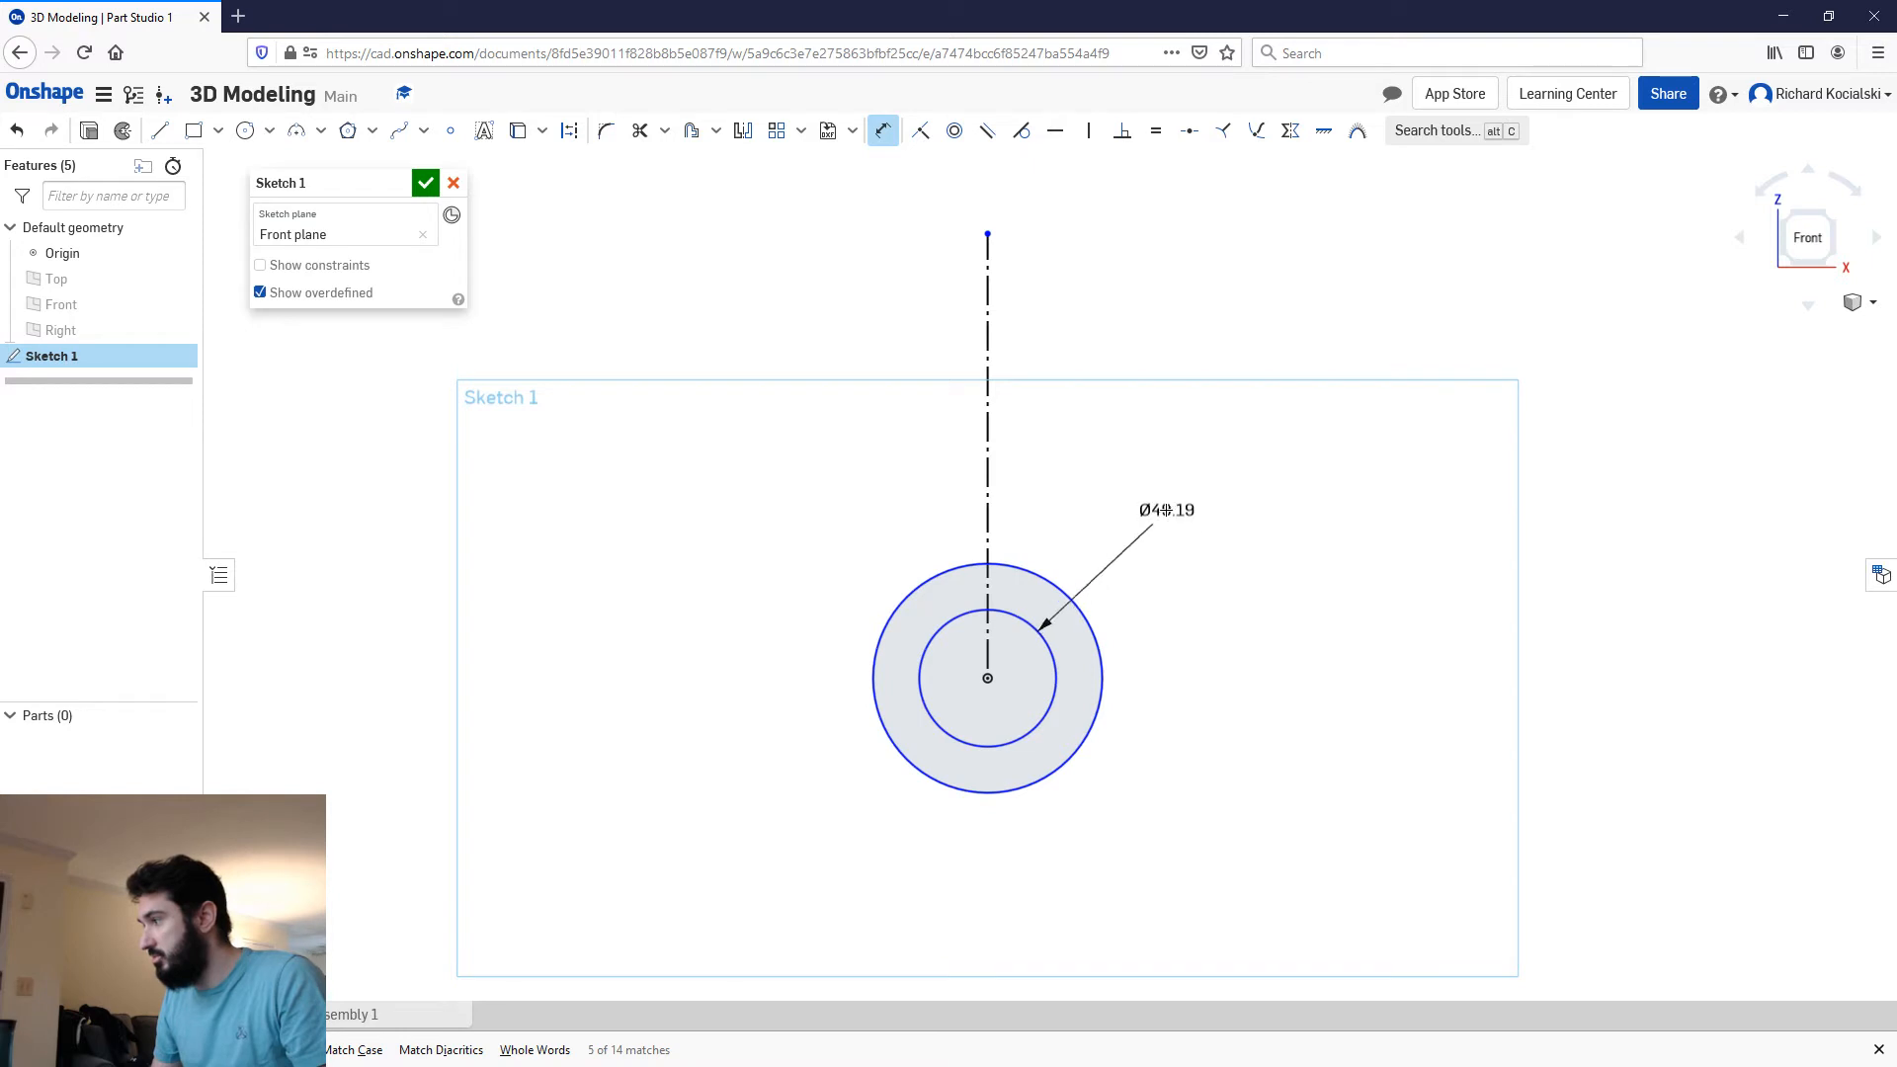
click(1164, 512)
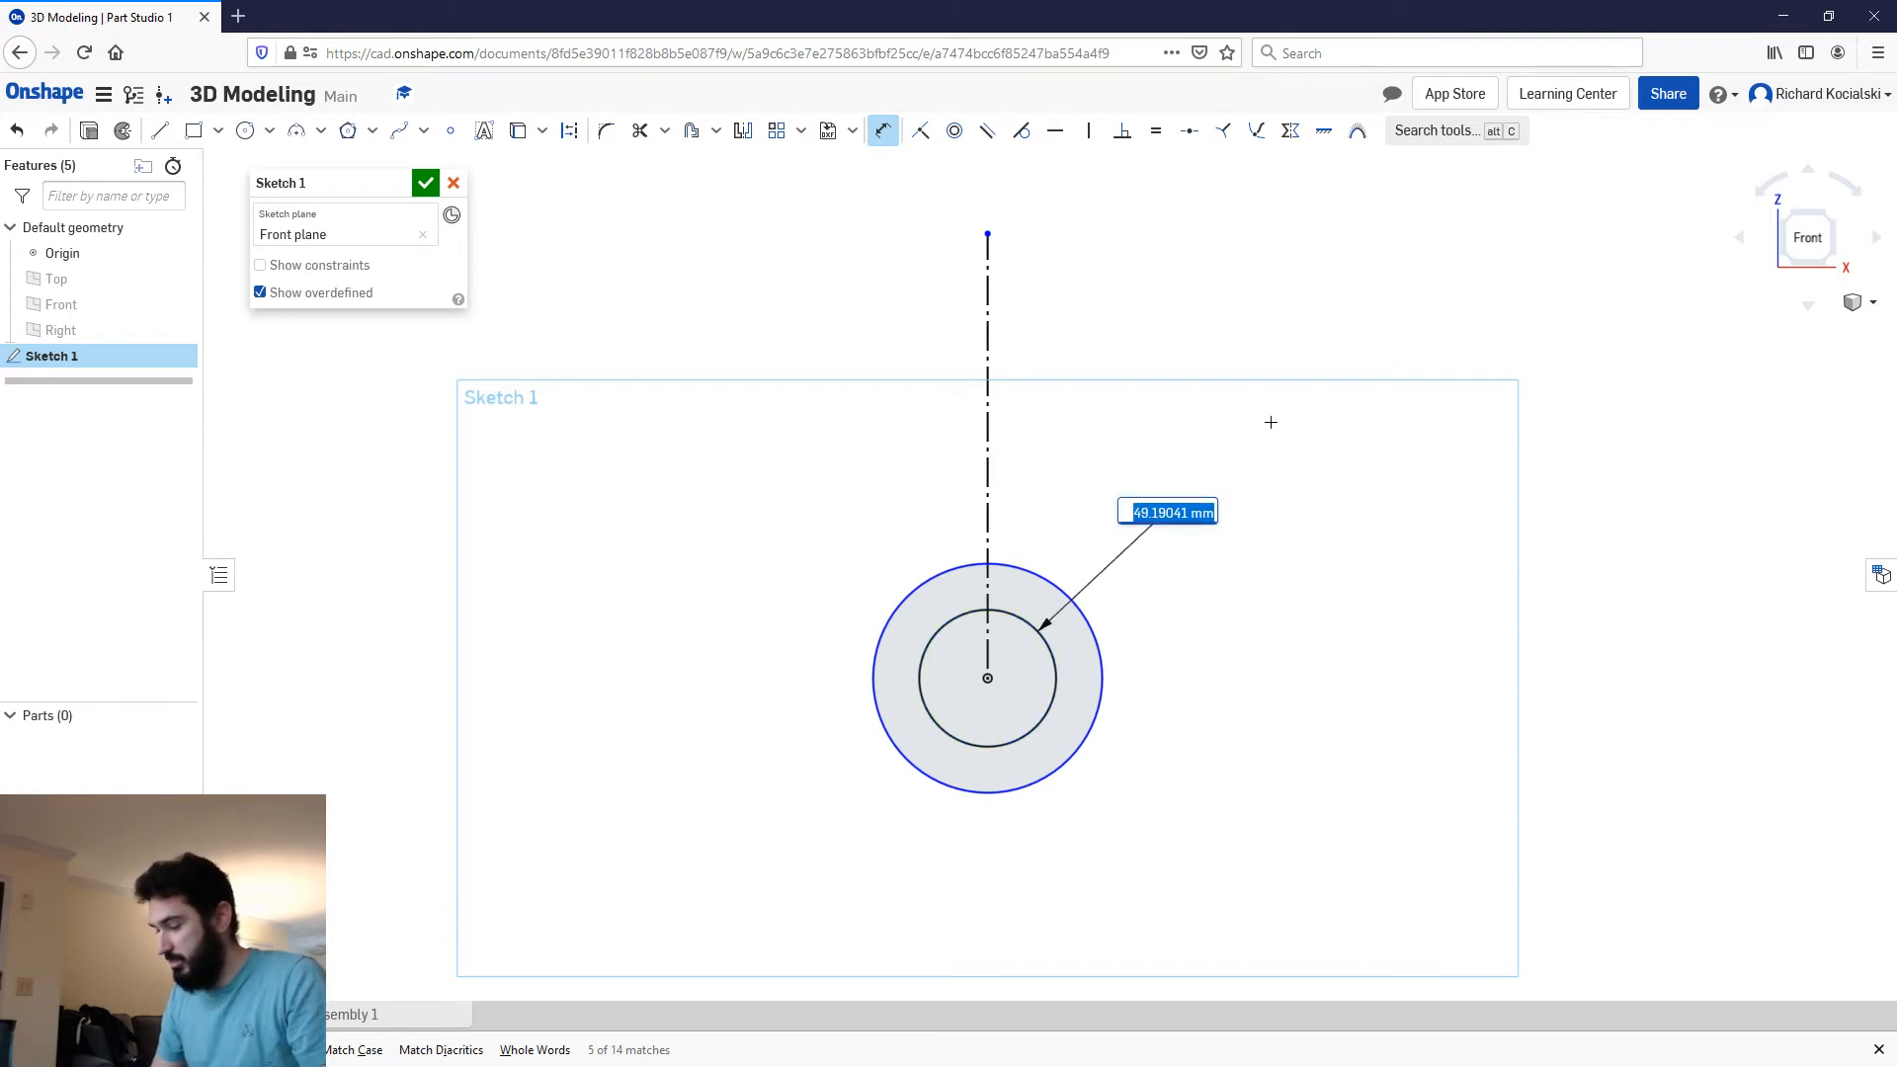
text(30)
key(Return)
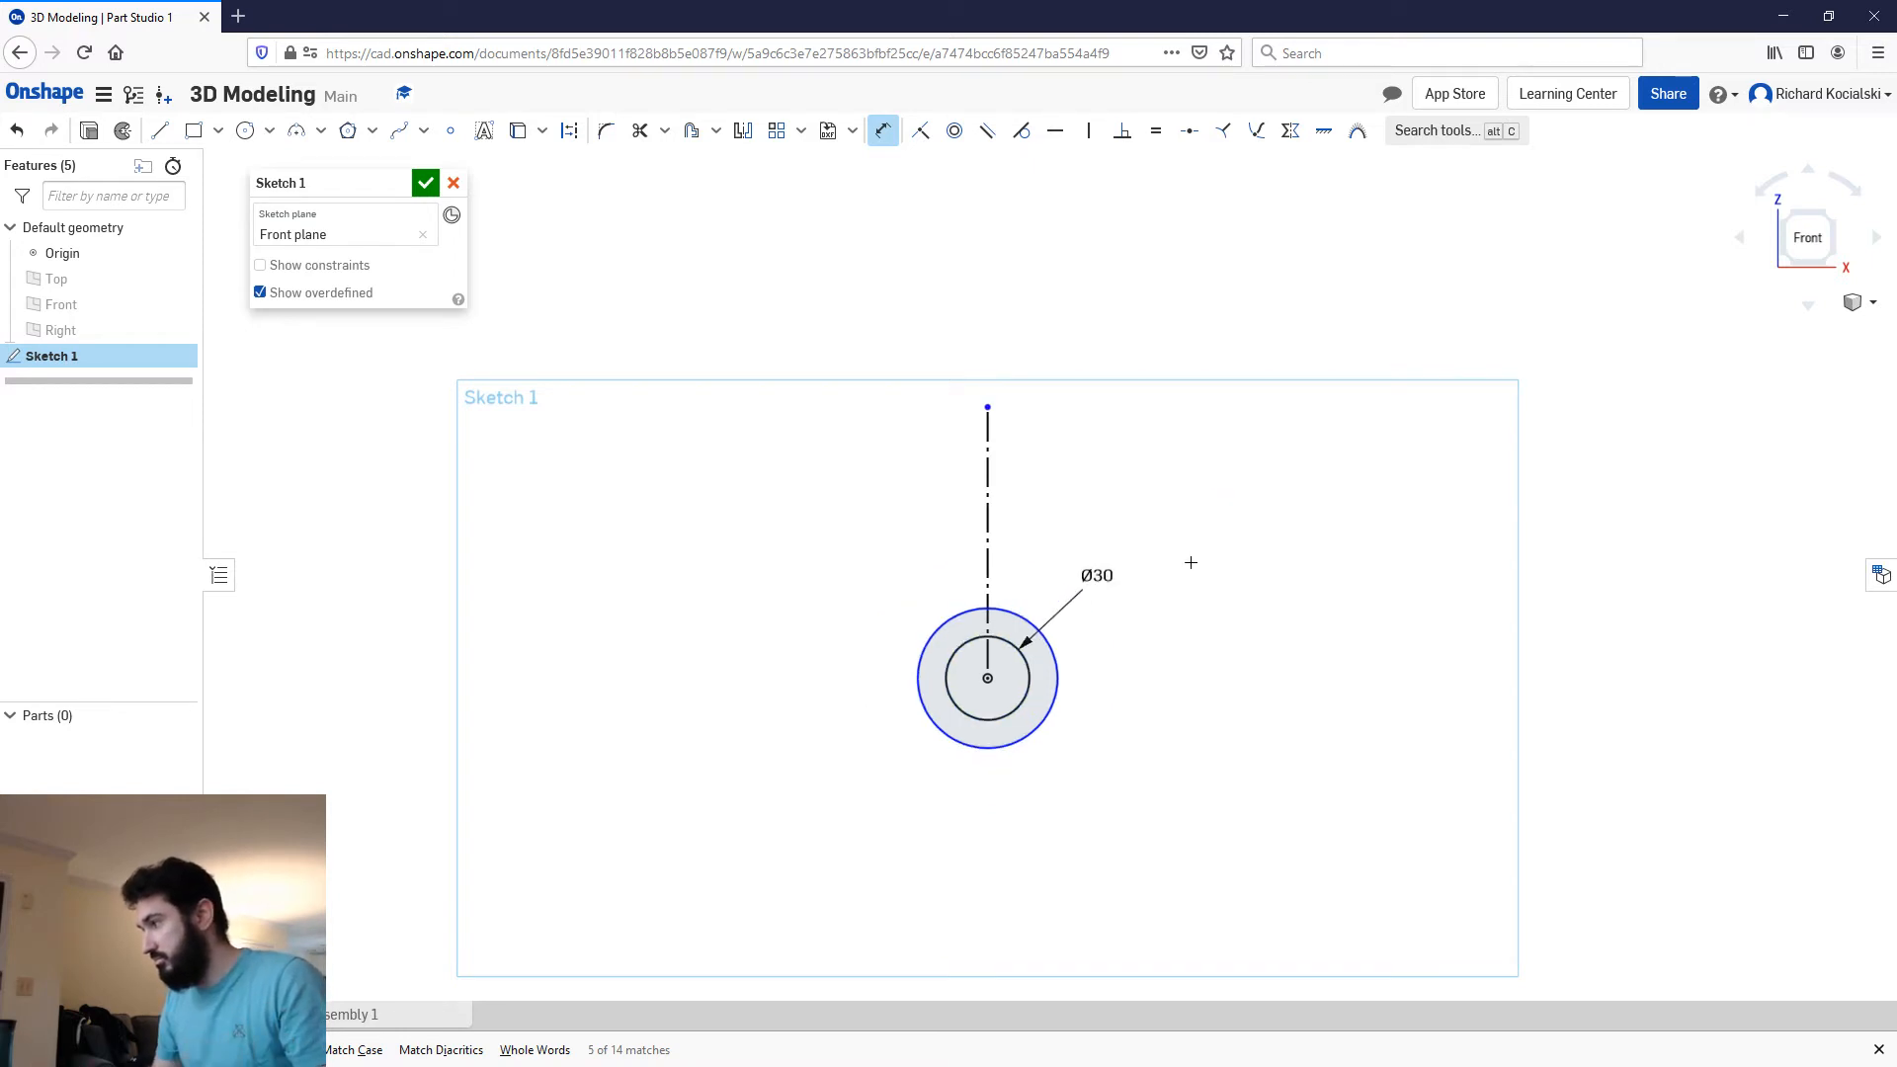
scroll(1033, 676, up, 4)
key(Escape)
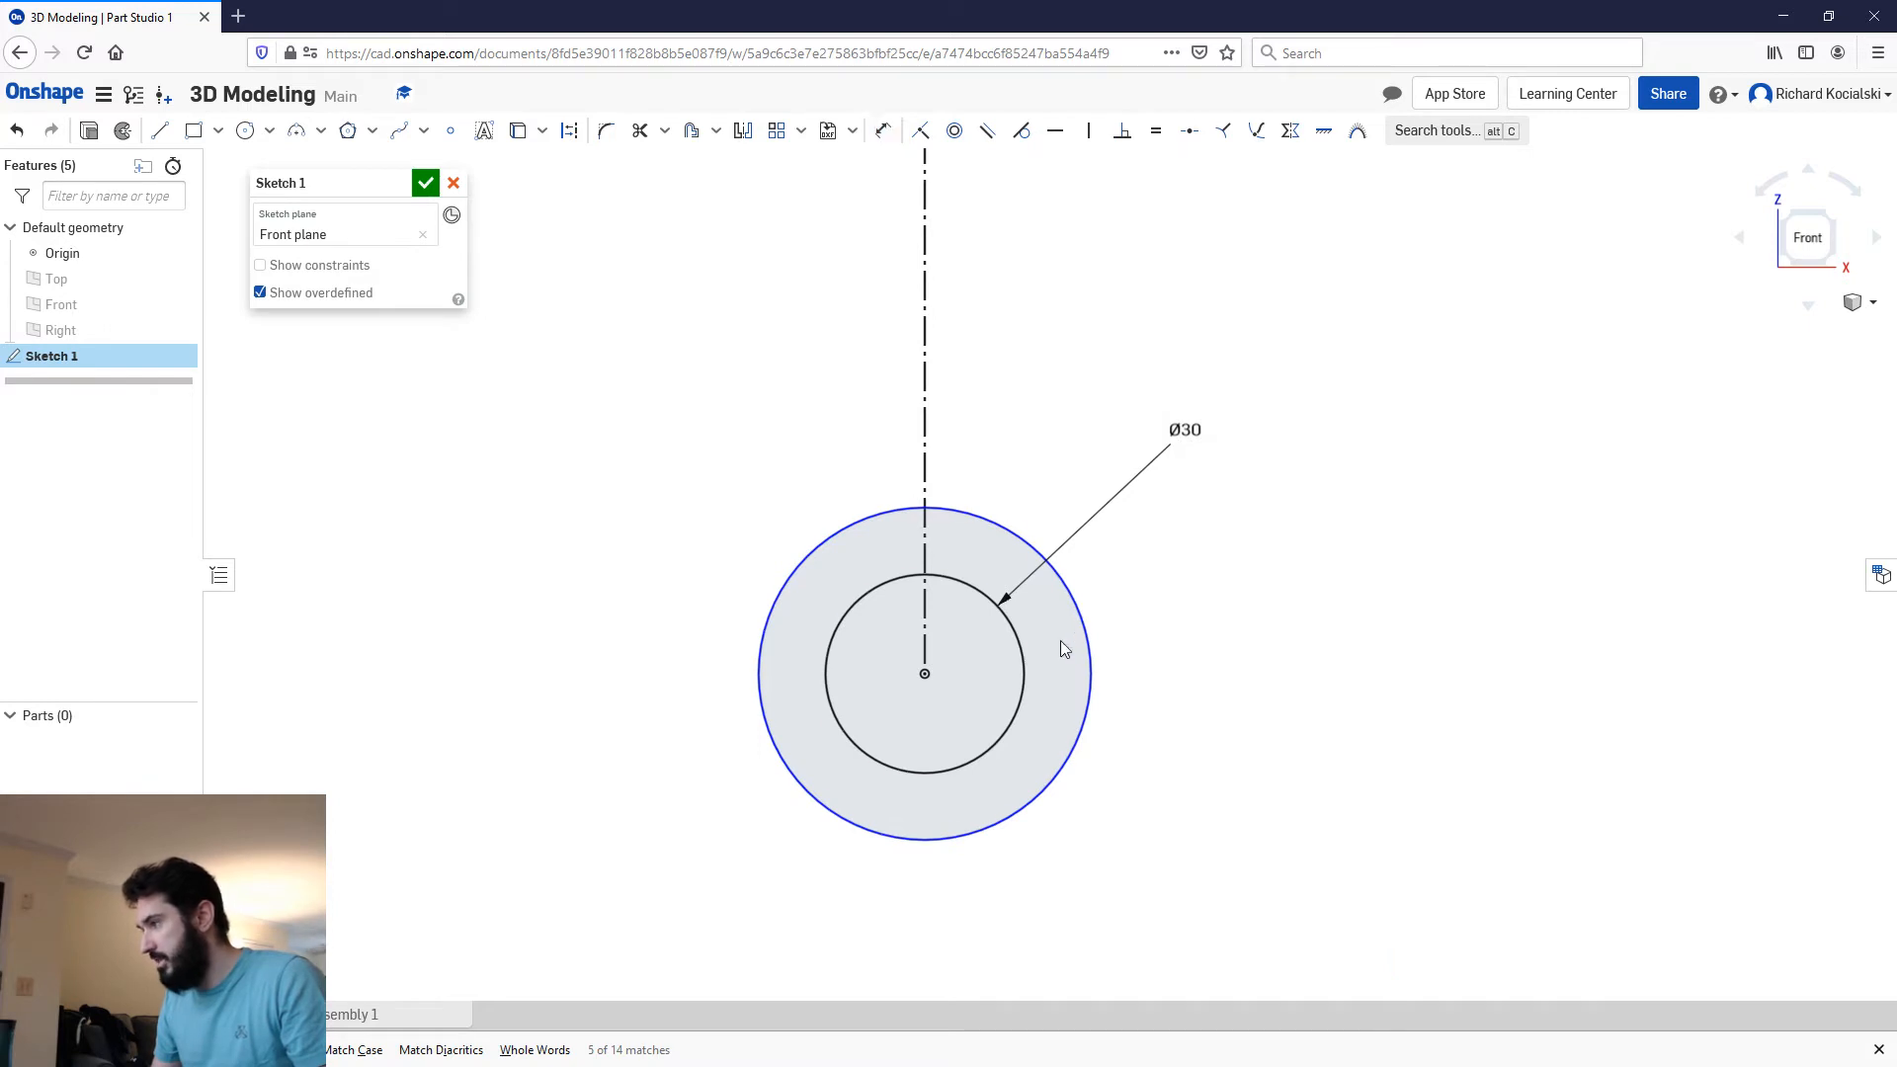
Step: Dimension the radial gap between the inner and outer circles to 8 mm
key(d)
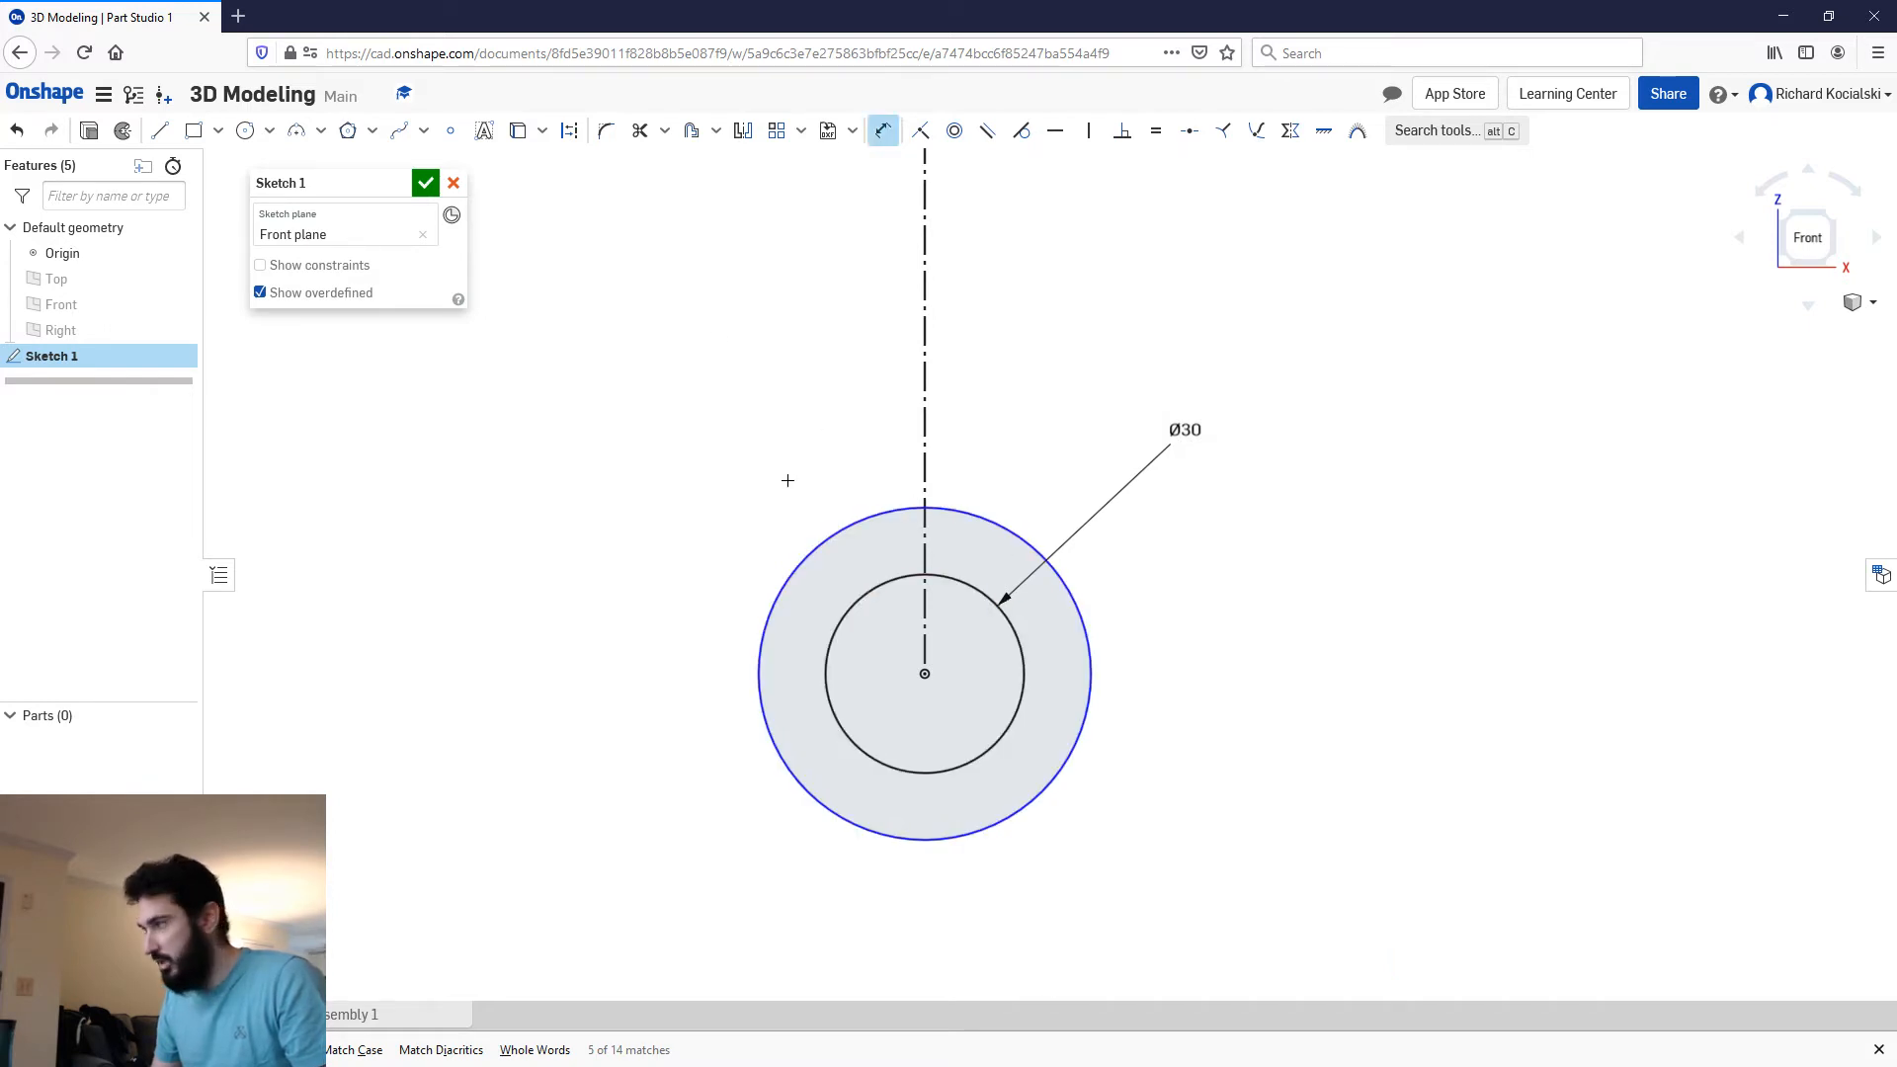
key(Escape)
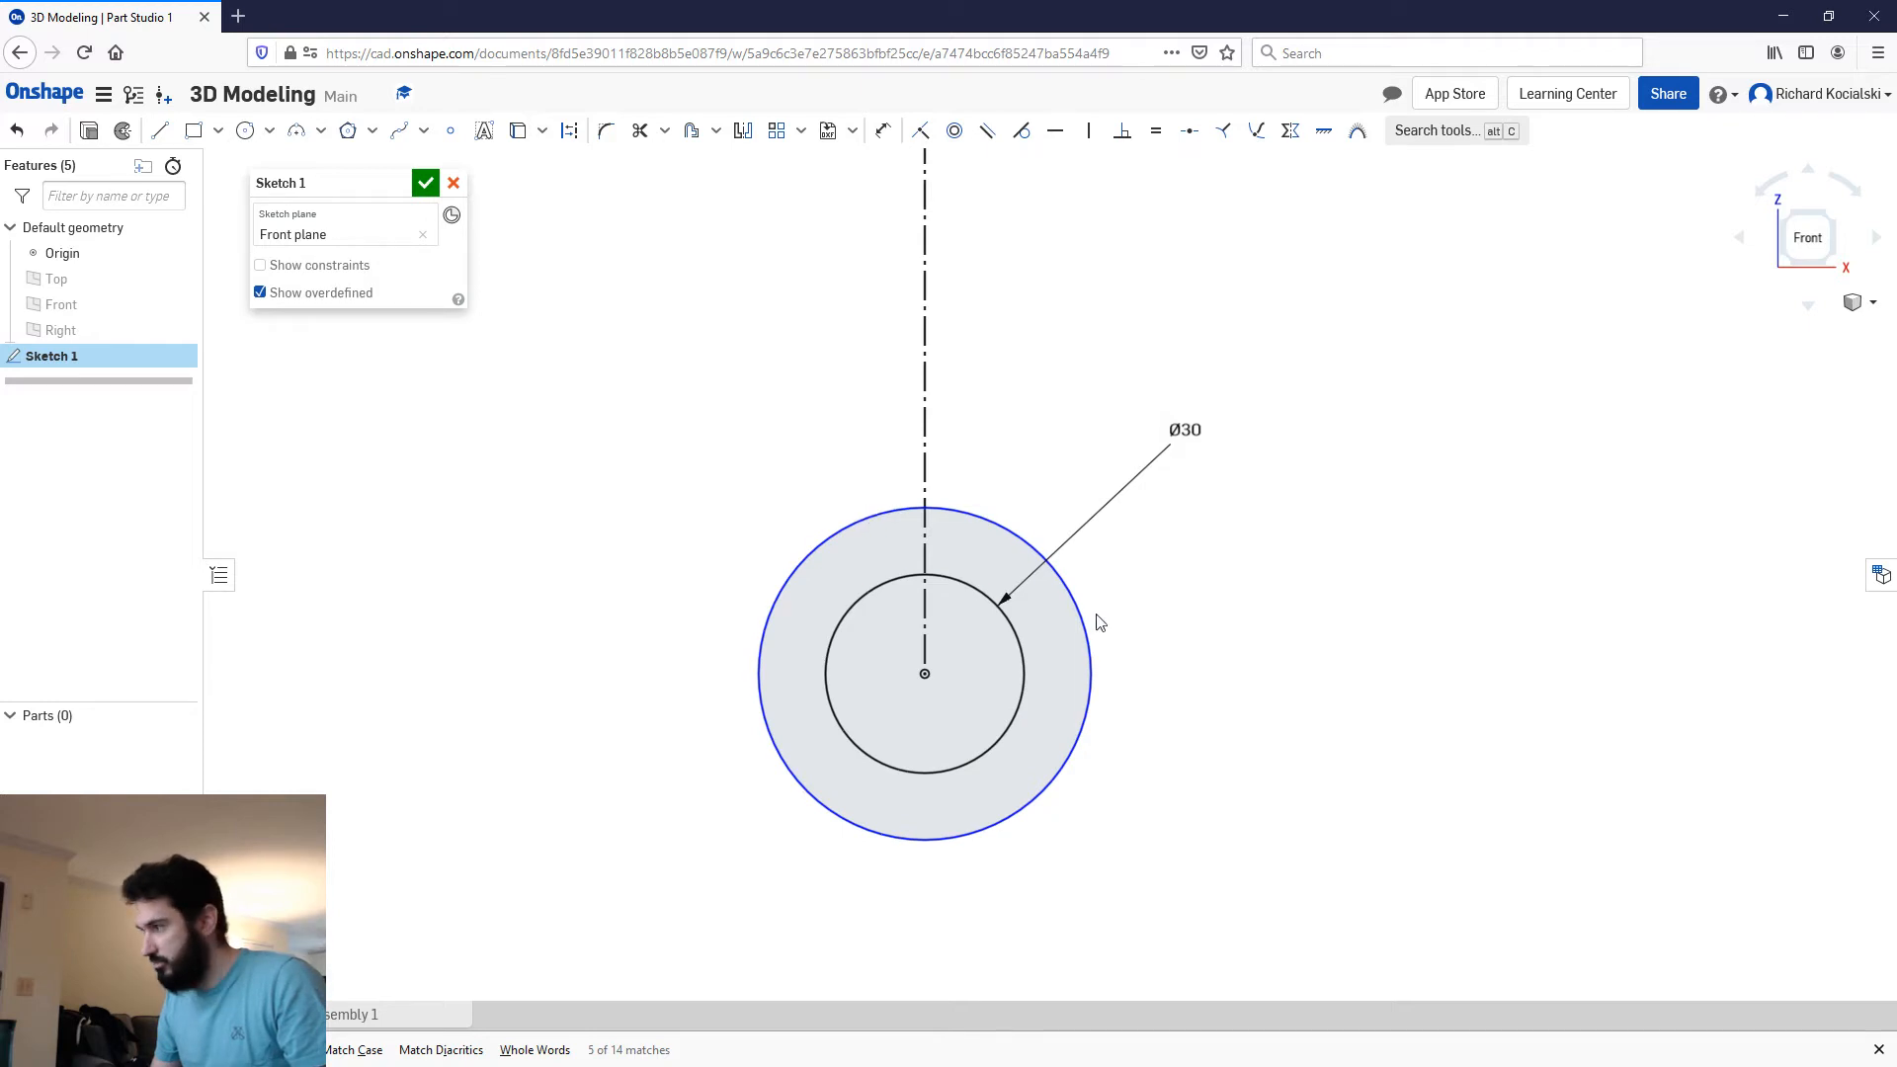
key(d)
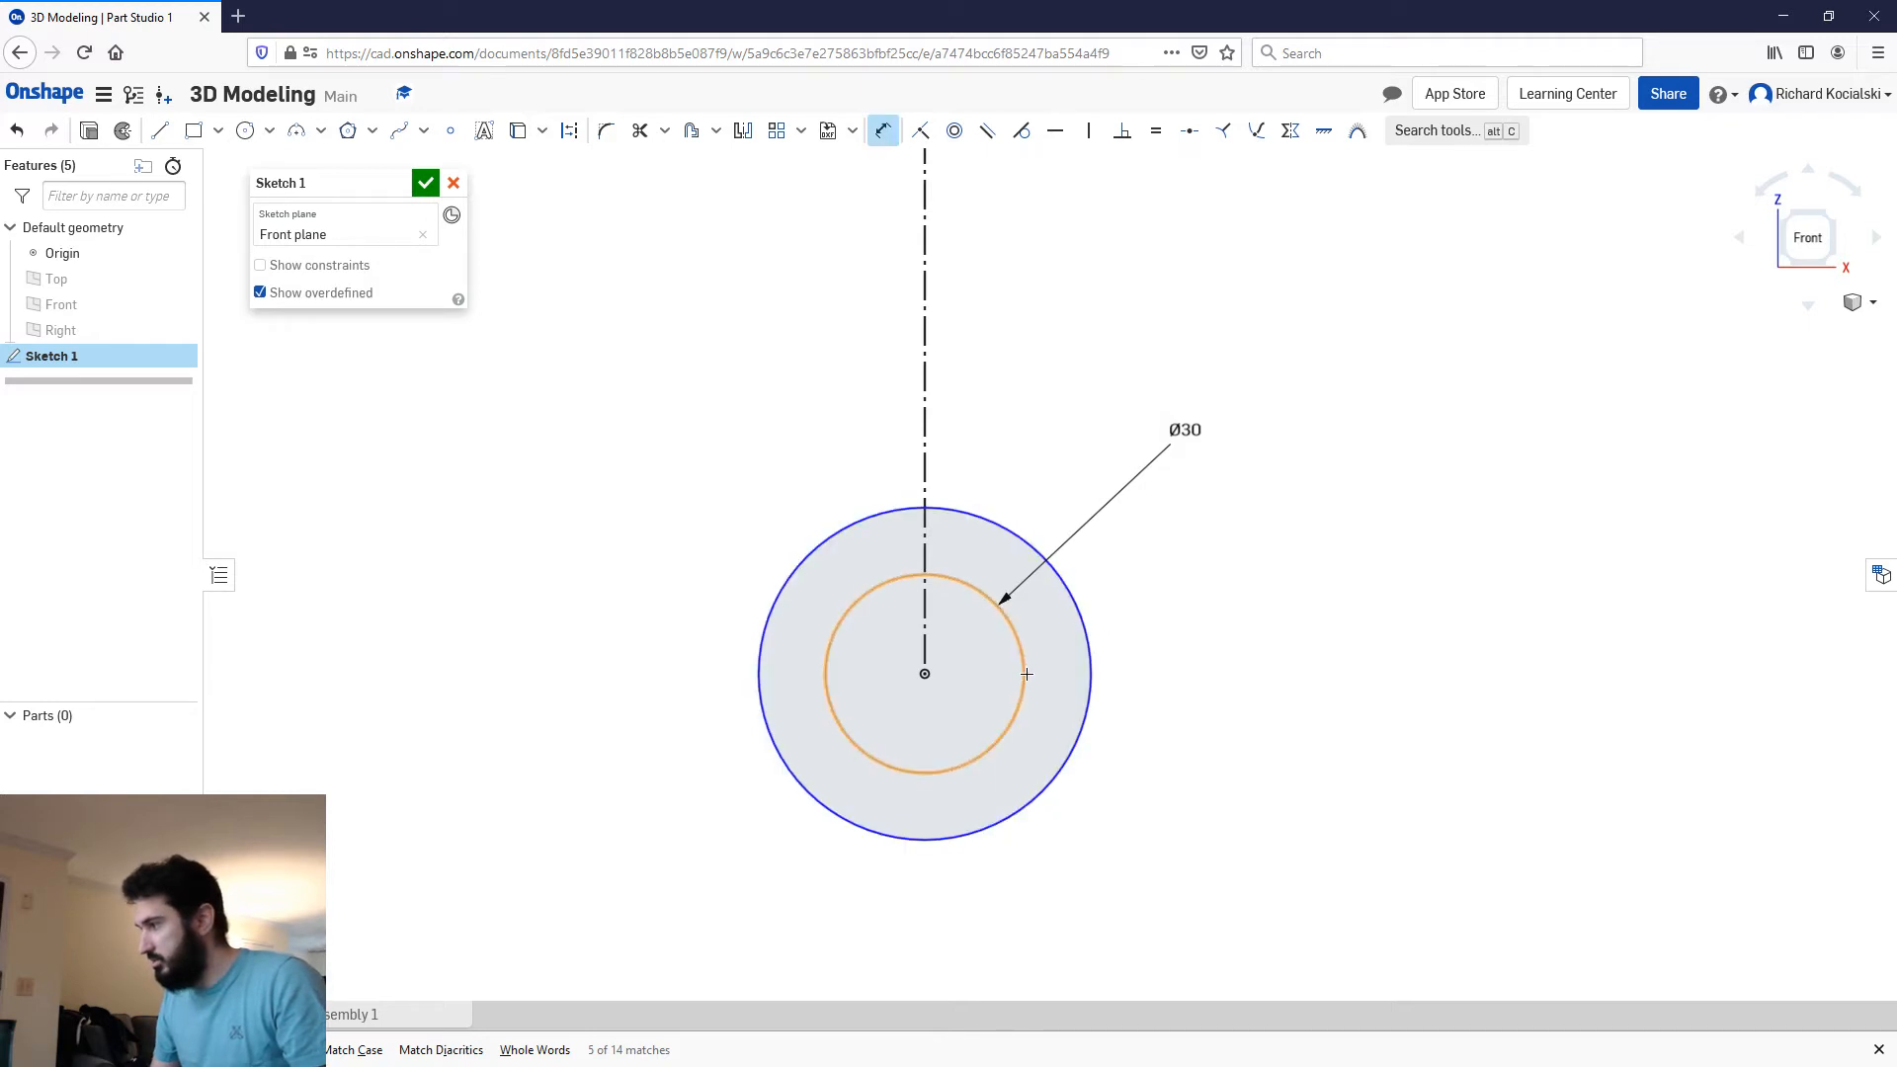
click(1026, 674)
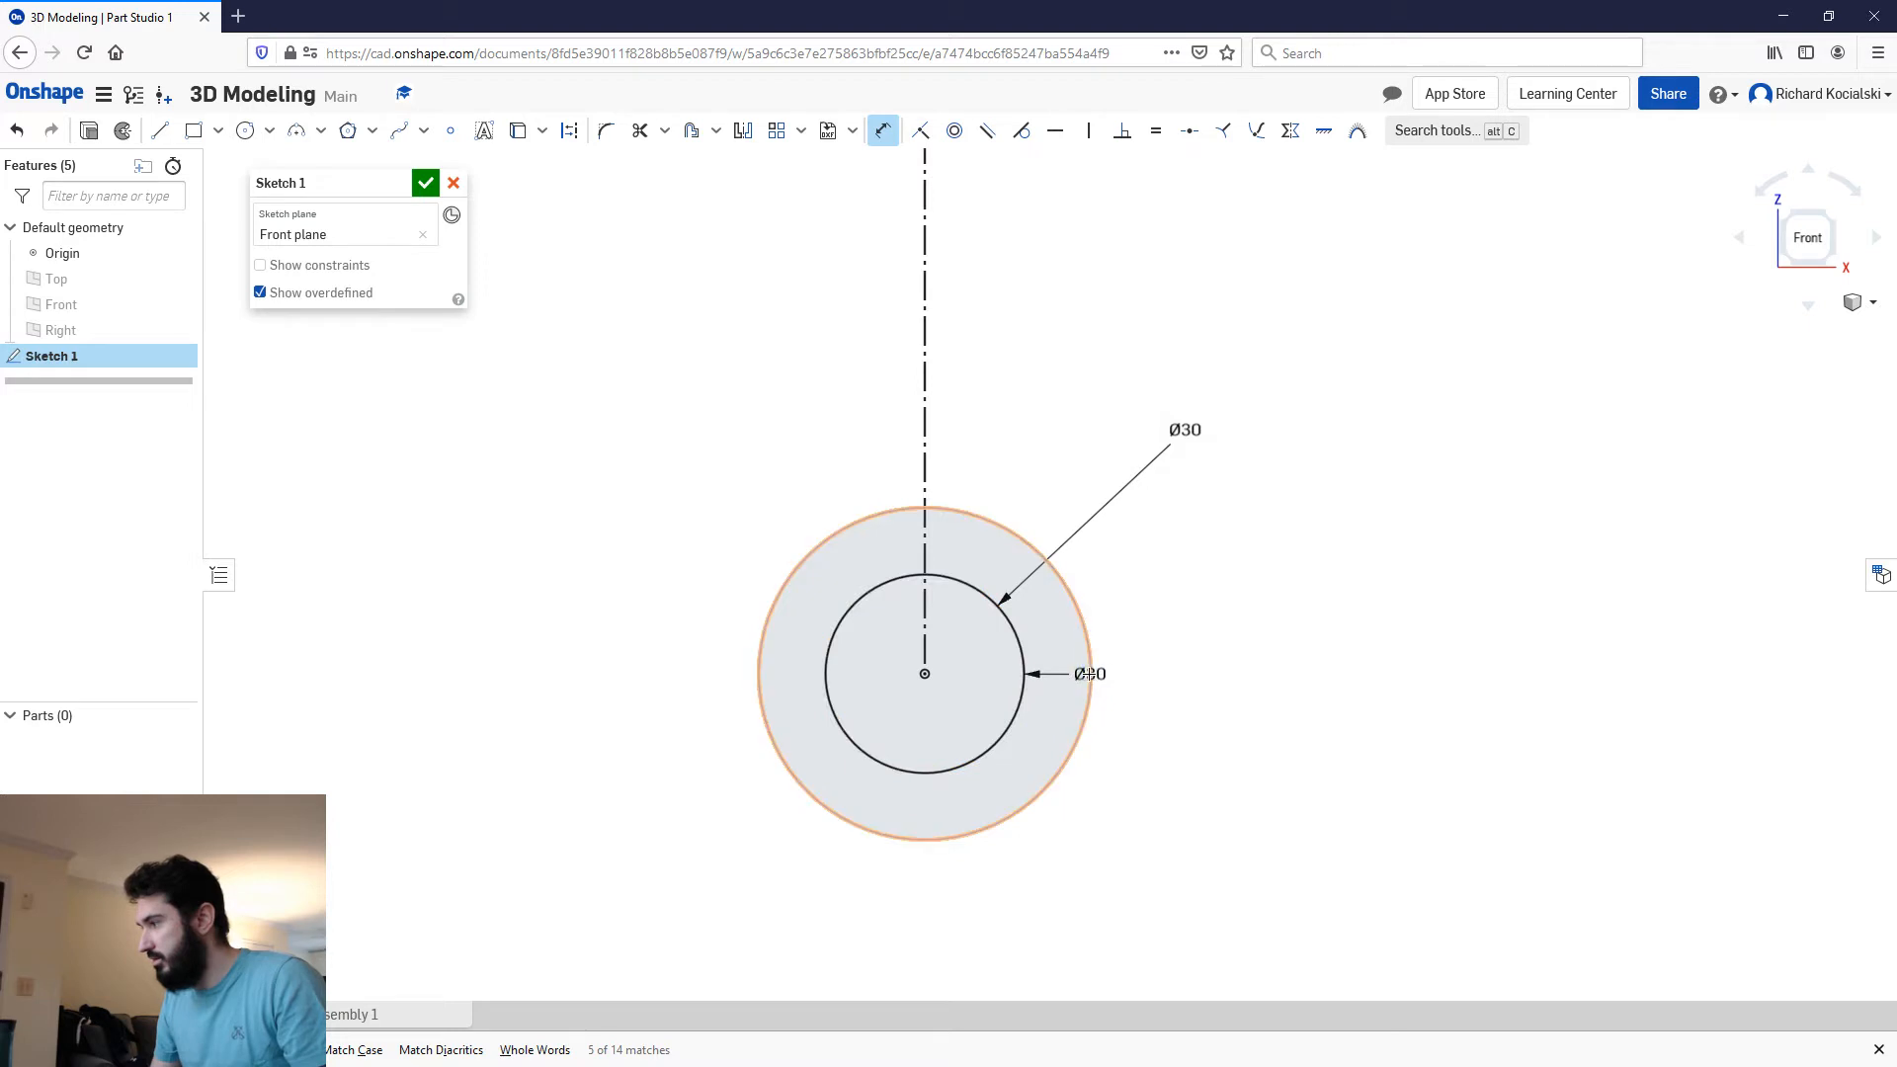
click(1087, 674)
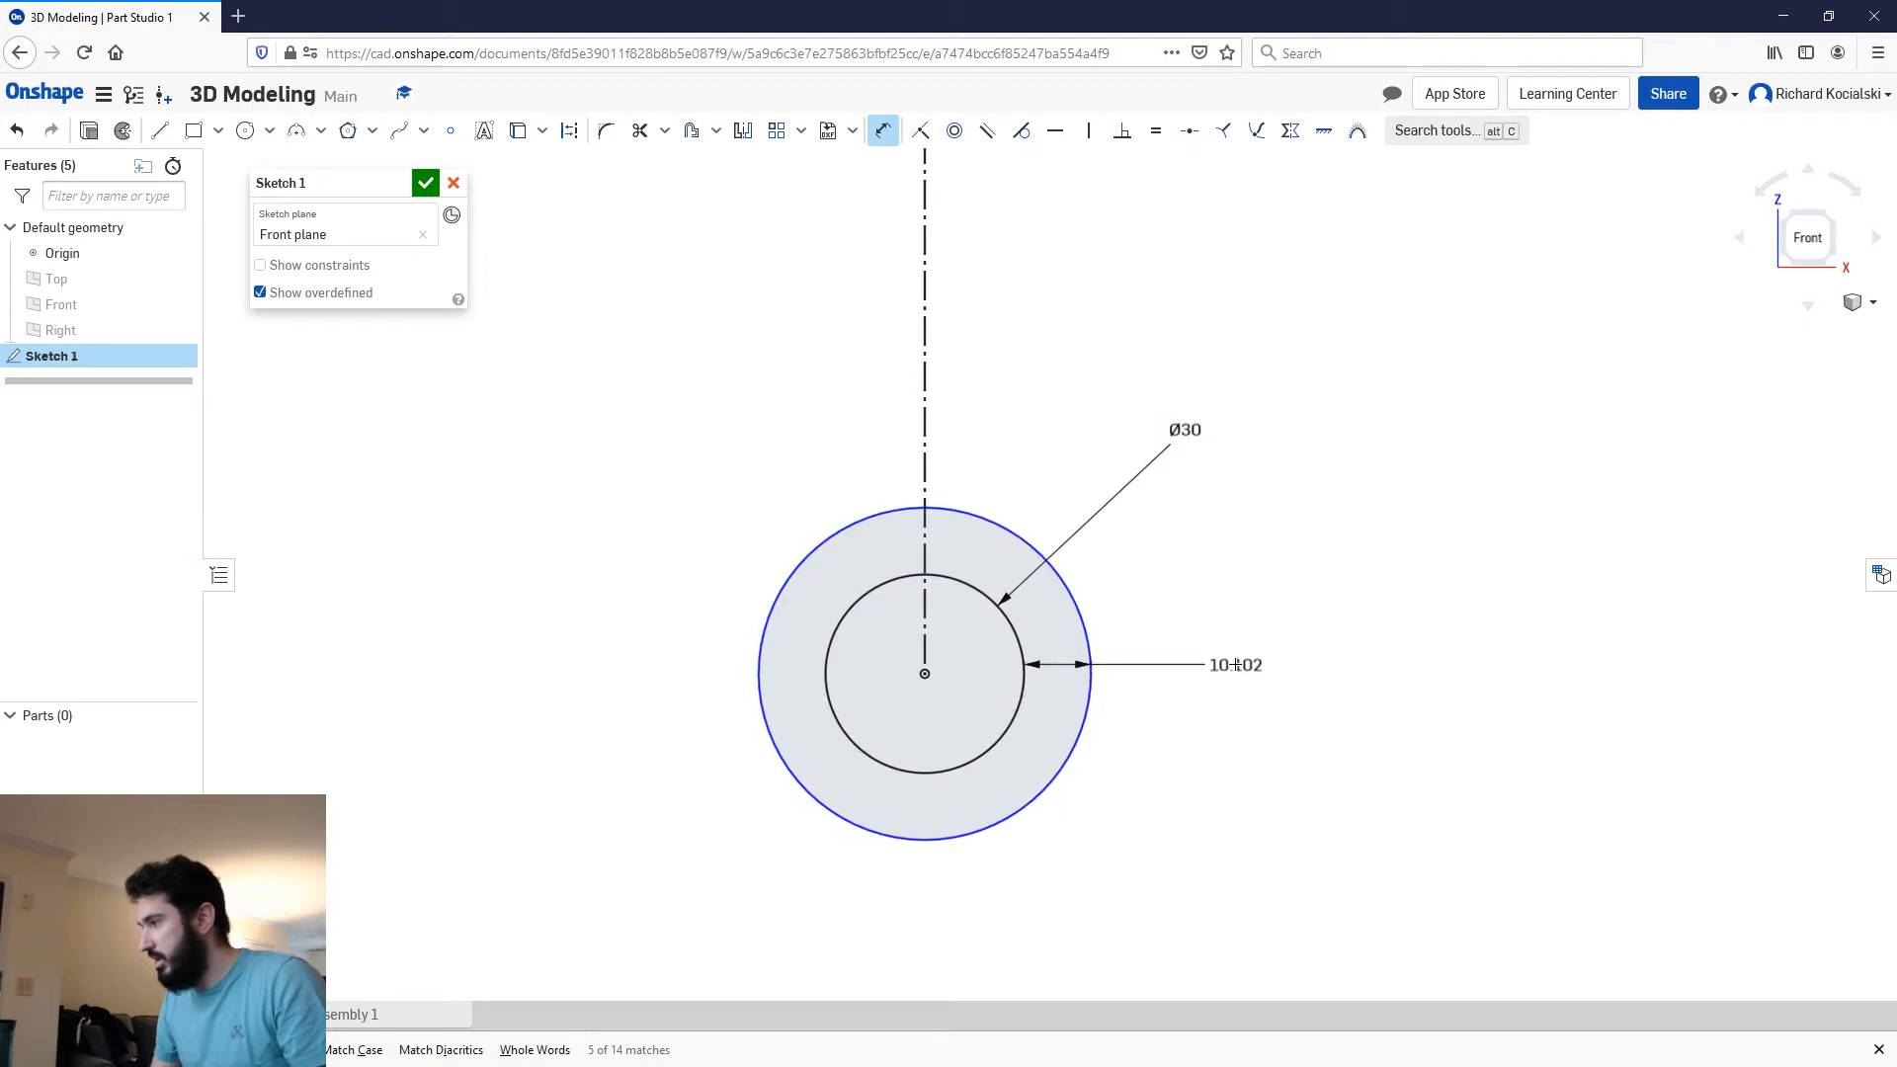
click(1236, 665)
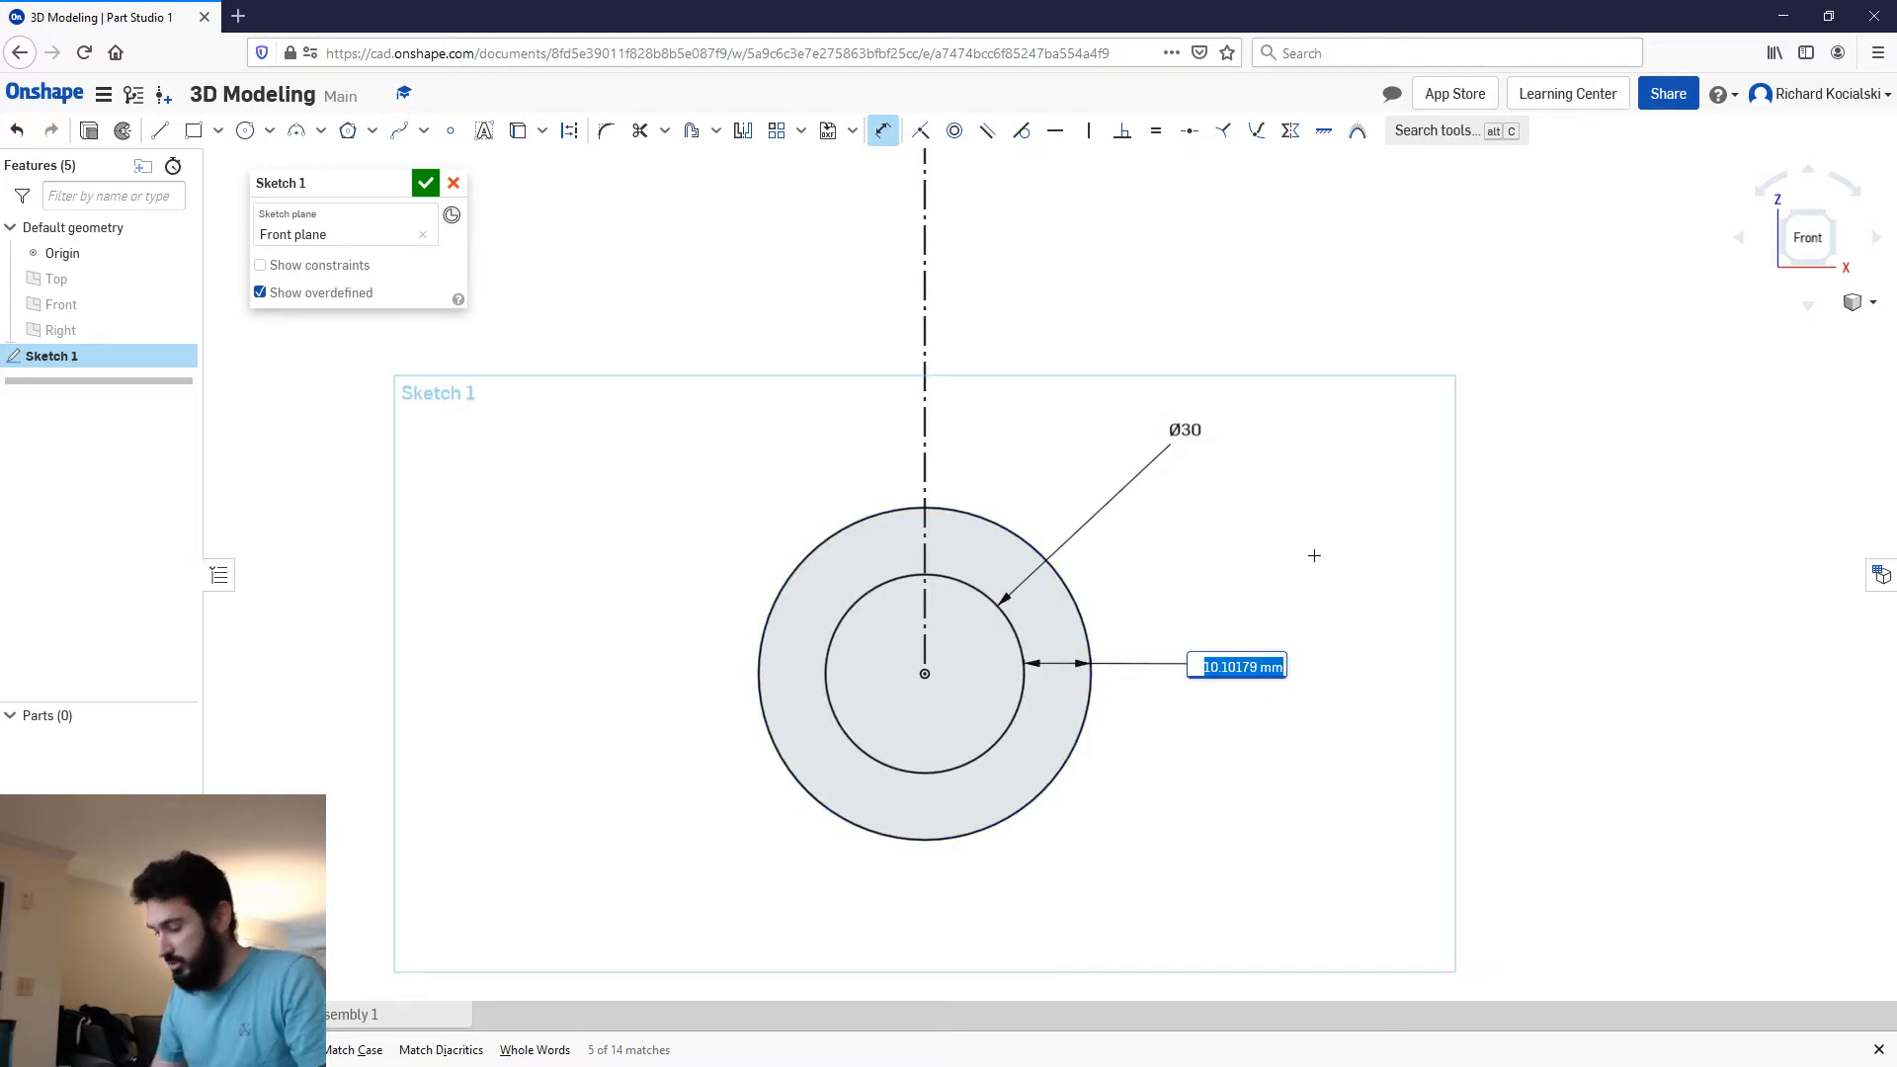
text(8)
key(Return)
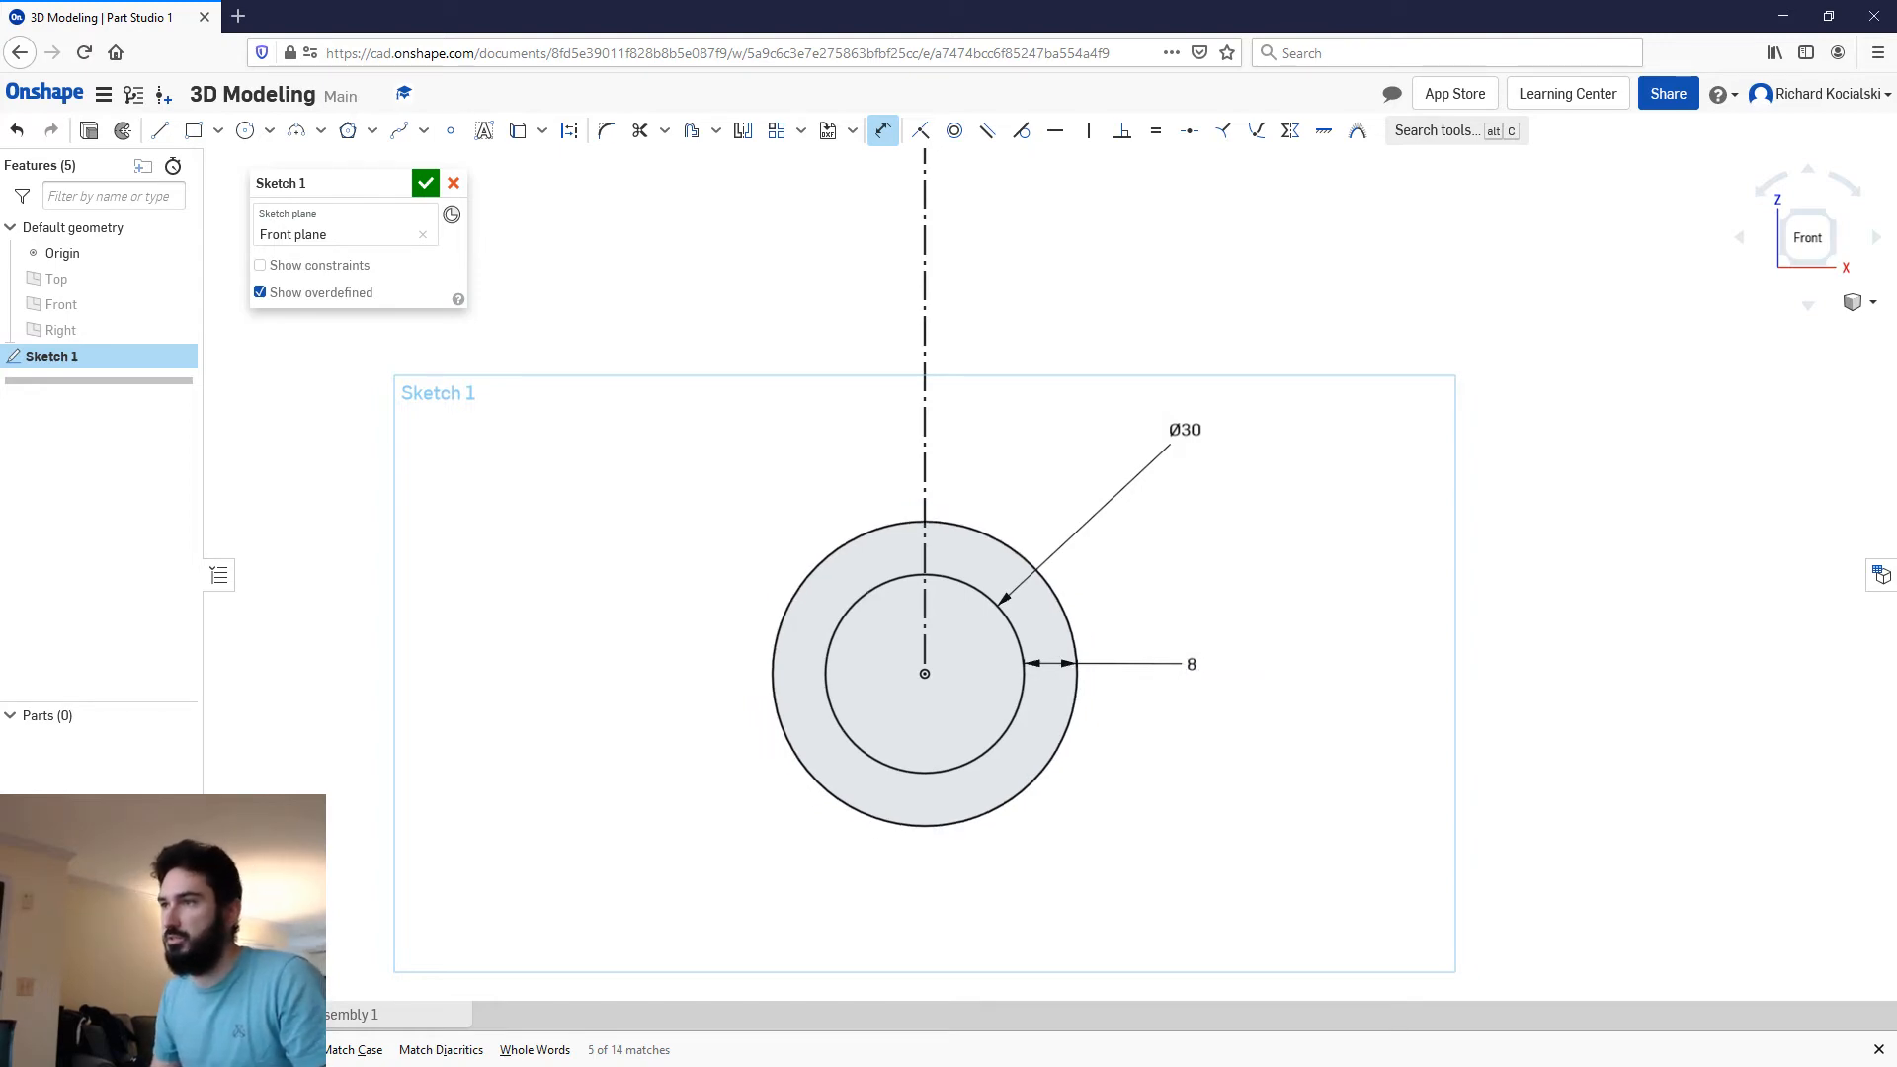
Step: Check the LP2_T2_Model1.jpg reference drawing and sketch a horizontal line through the origin, extending past both sides of the outer circle
drag(0, 48, 1199, 102)
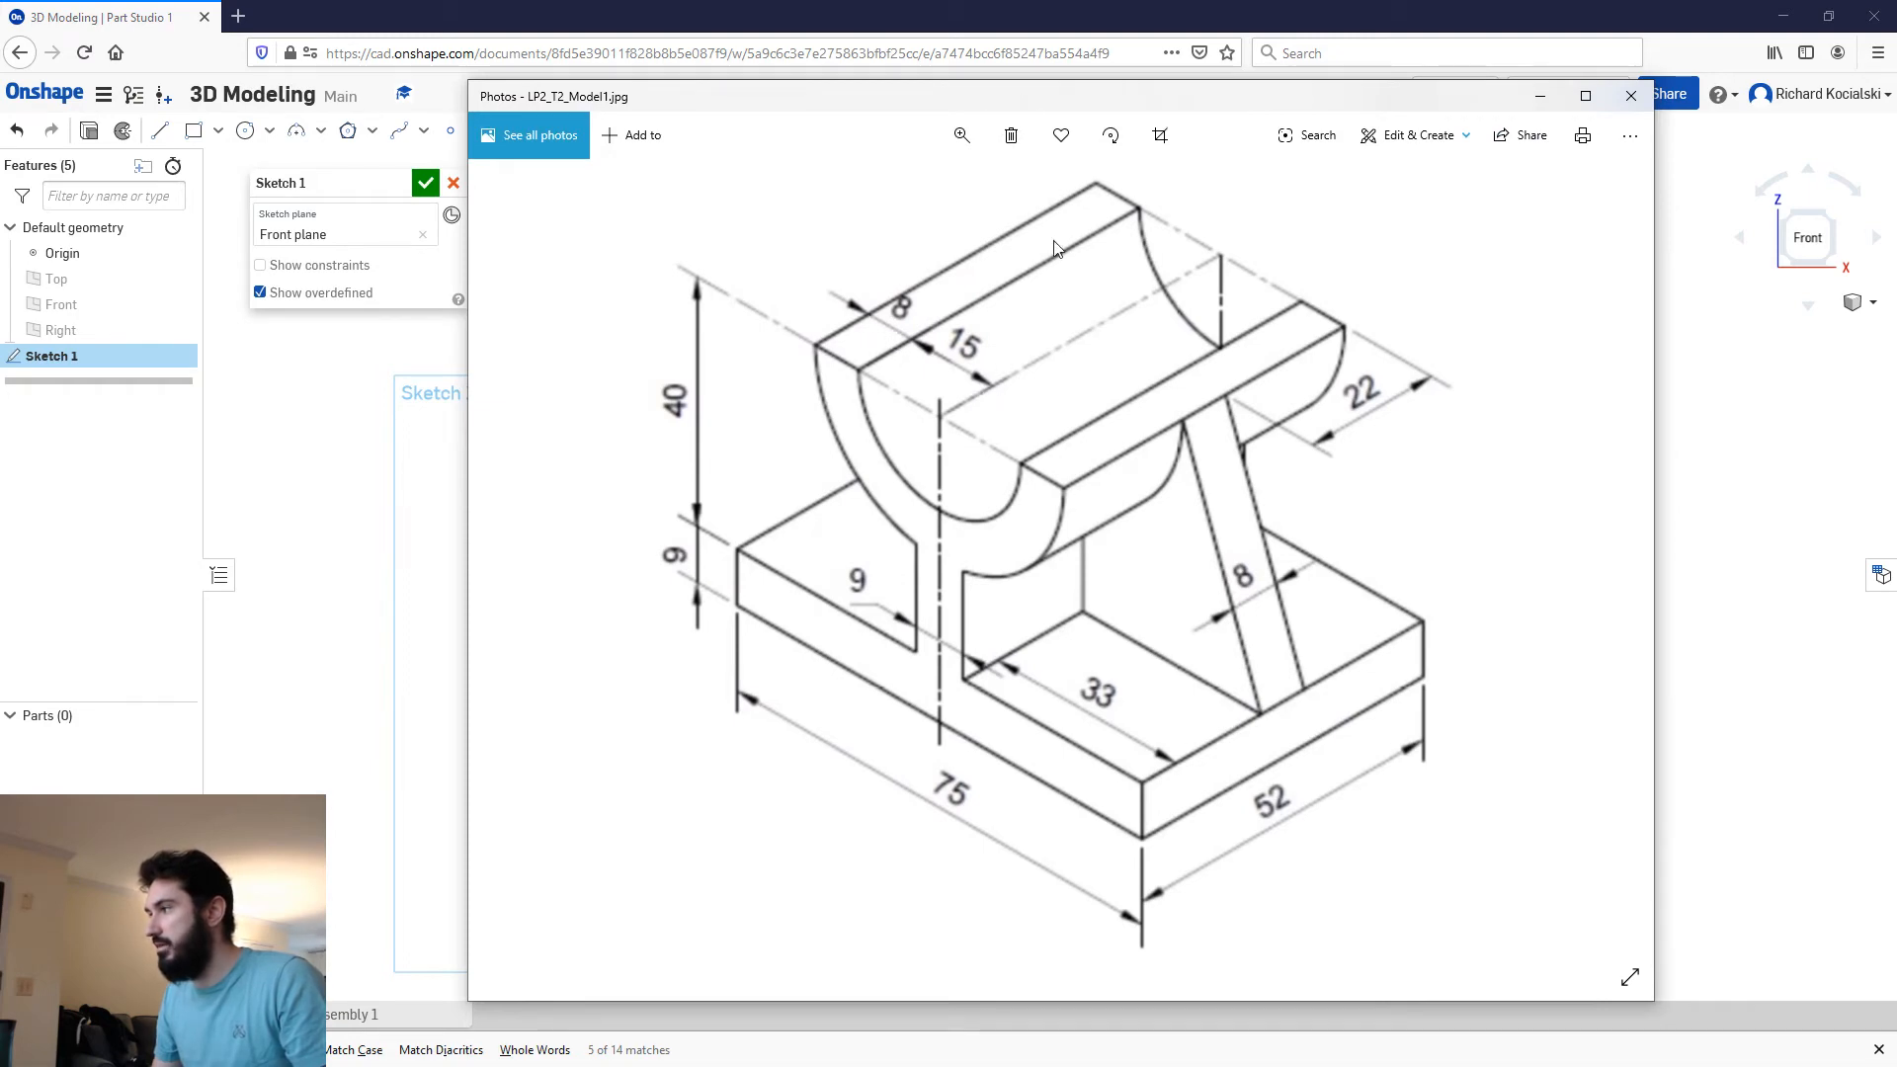
mouse_move(1033, 95)
mouse_down()
mouse_move(0, 59)
mouse_move(890, 173)
mouse_move(906, 130)
mouse_up()
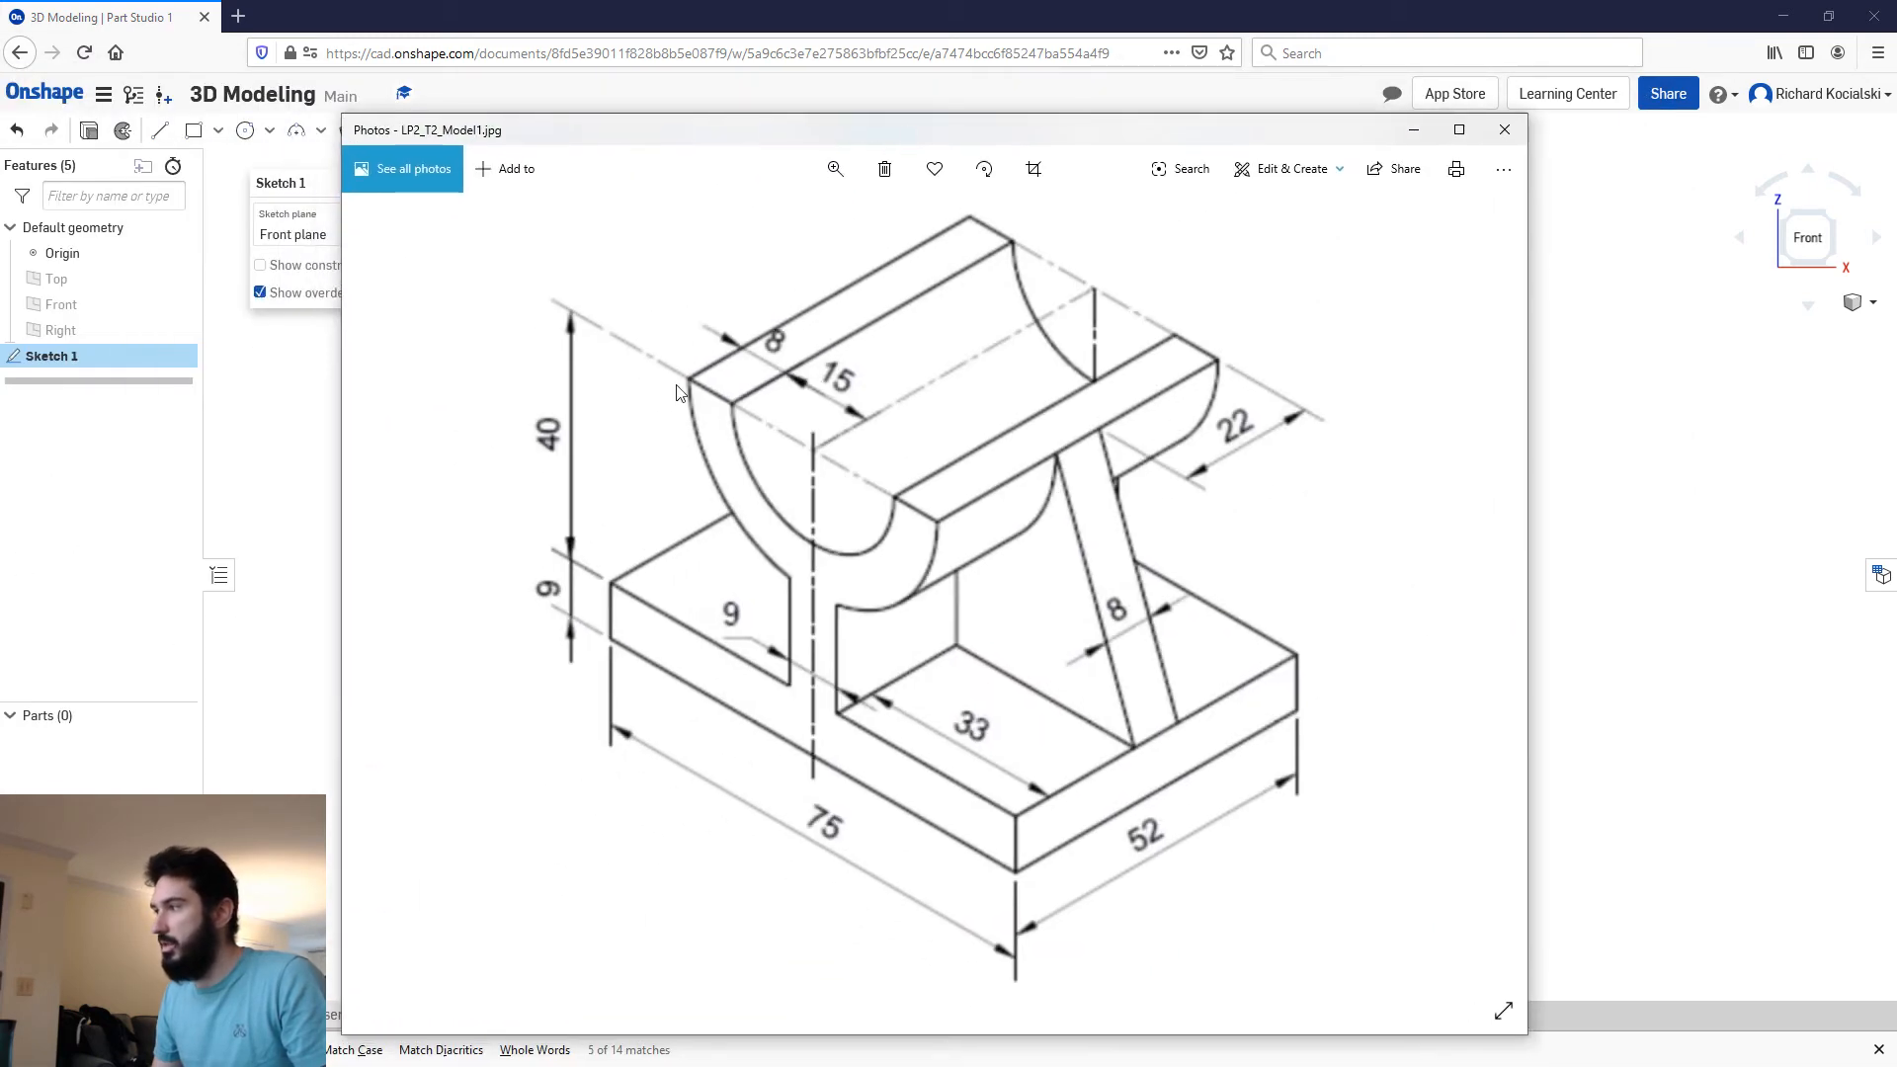
drag(1082, 129, 0, 47)
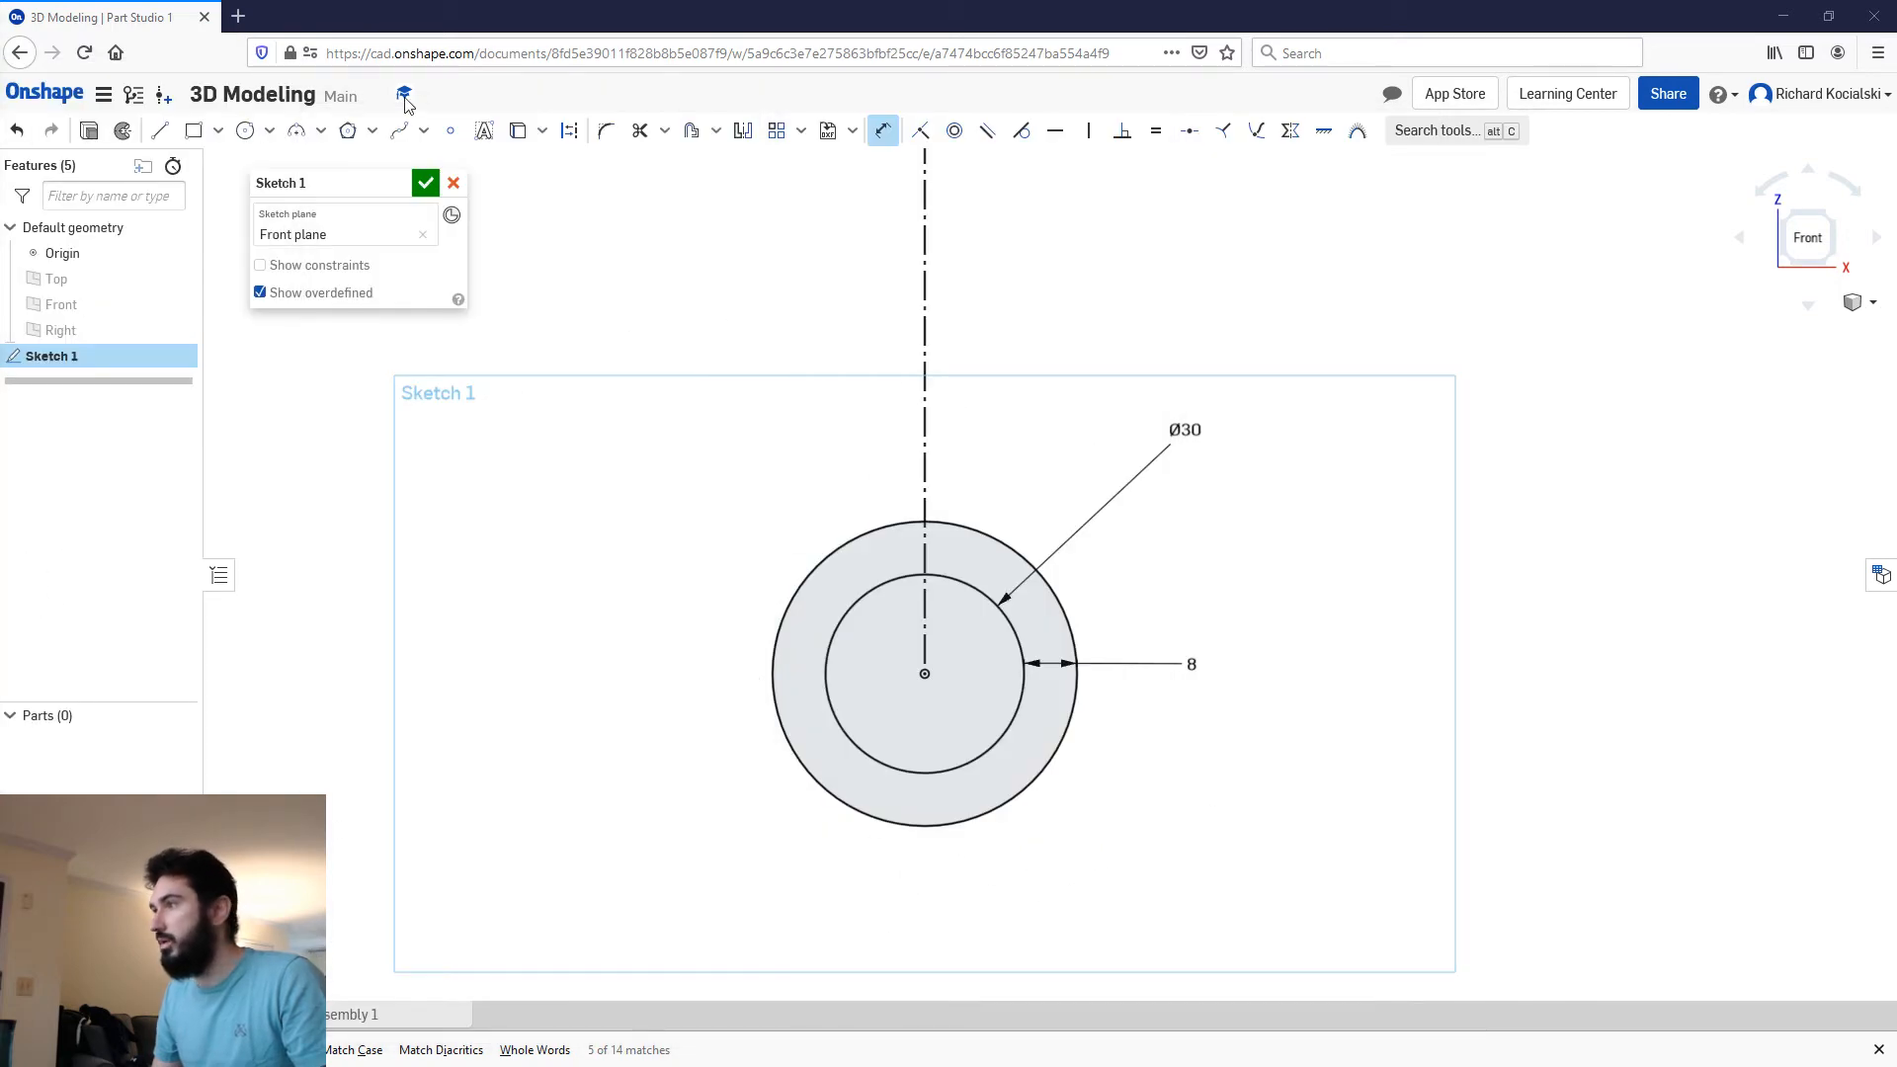
click(161, 130)
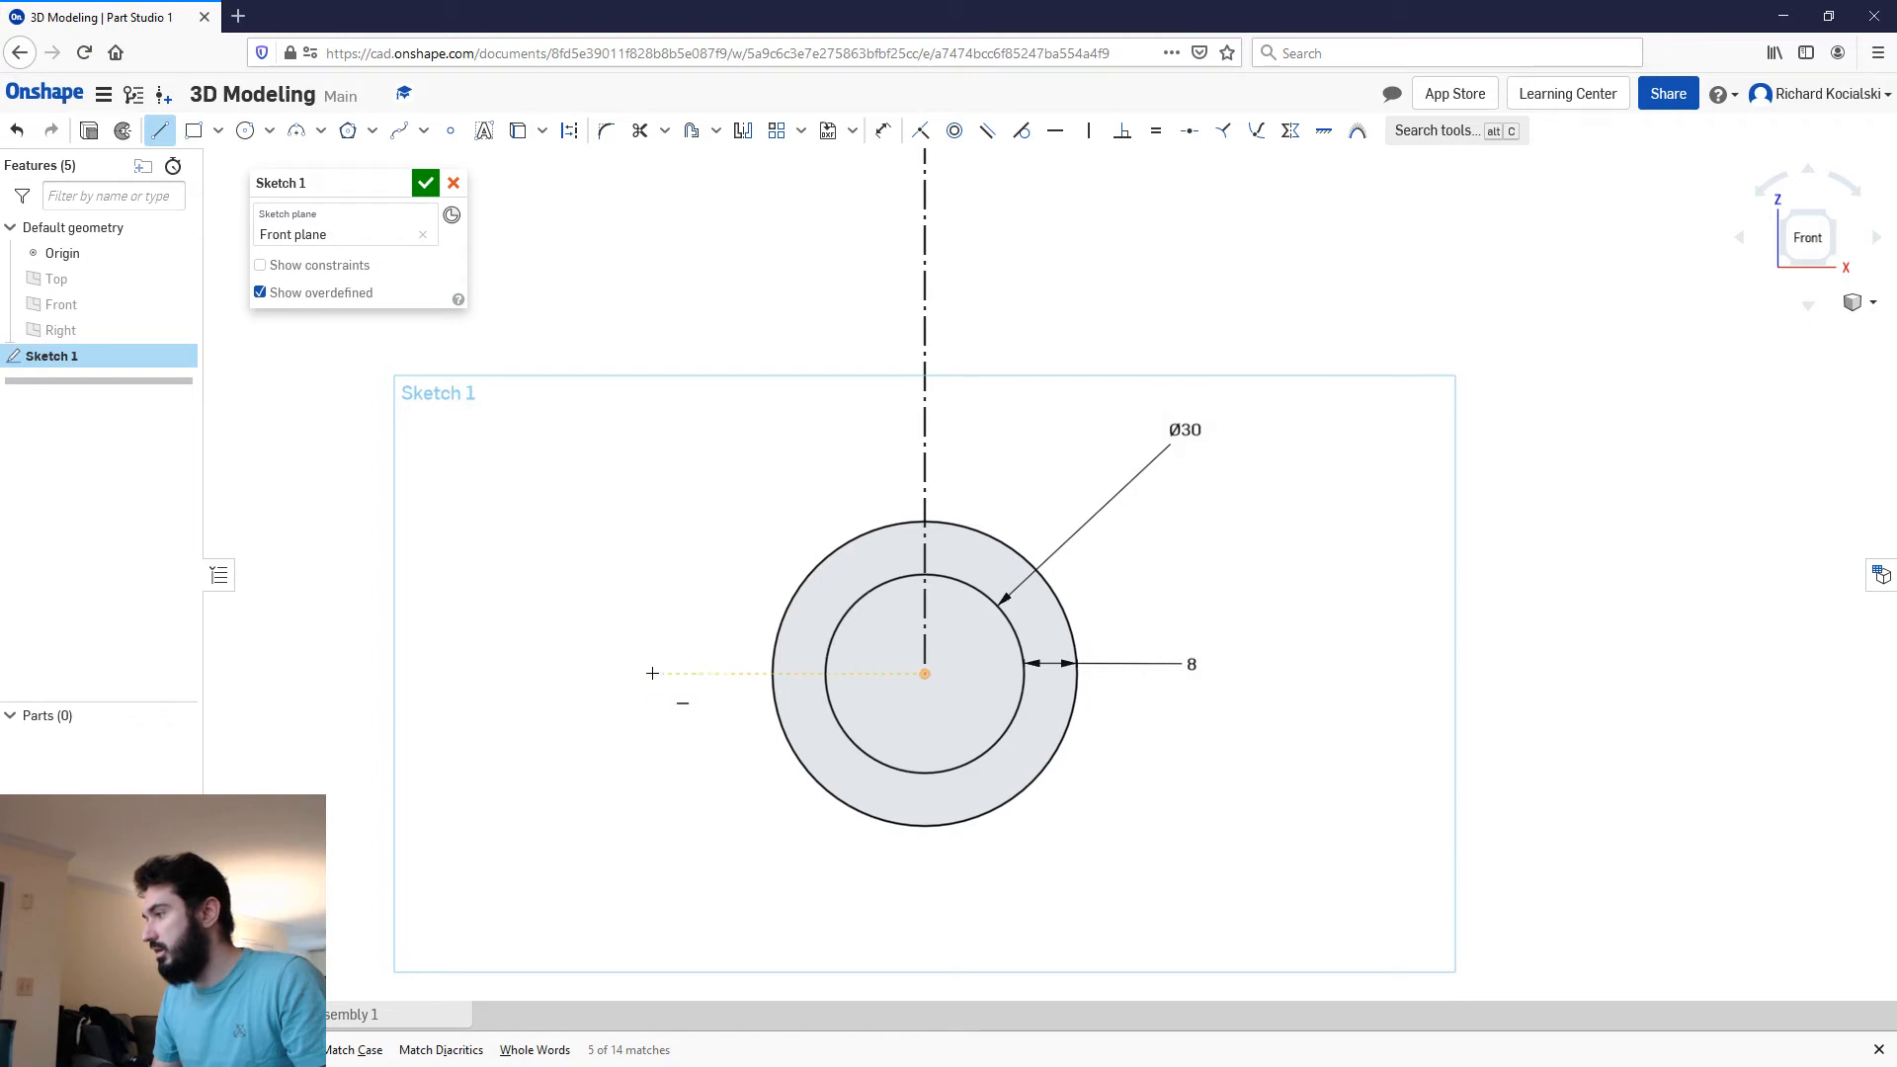
click(652, 673)
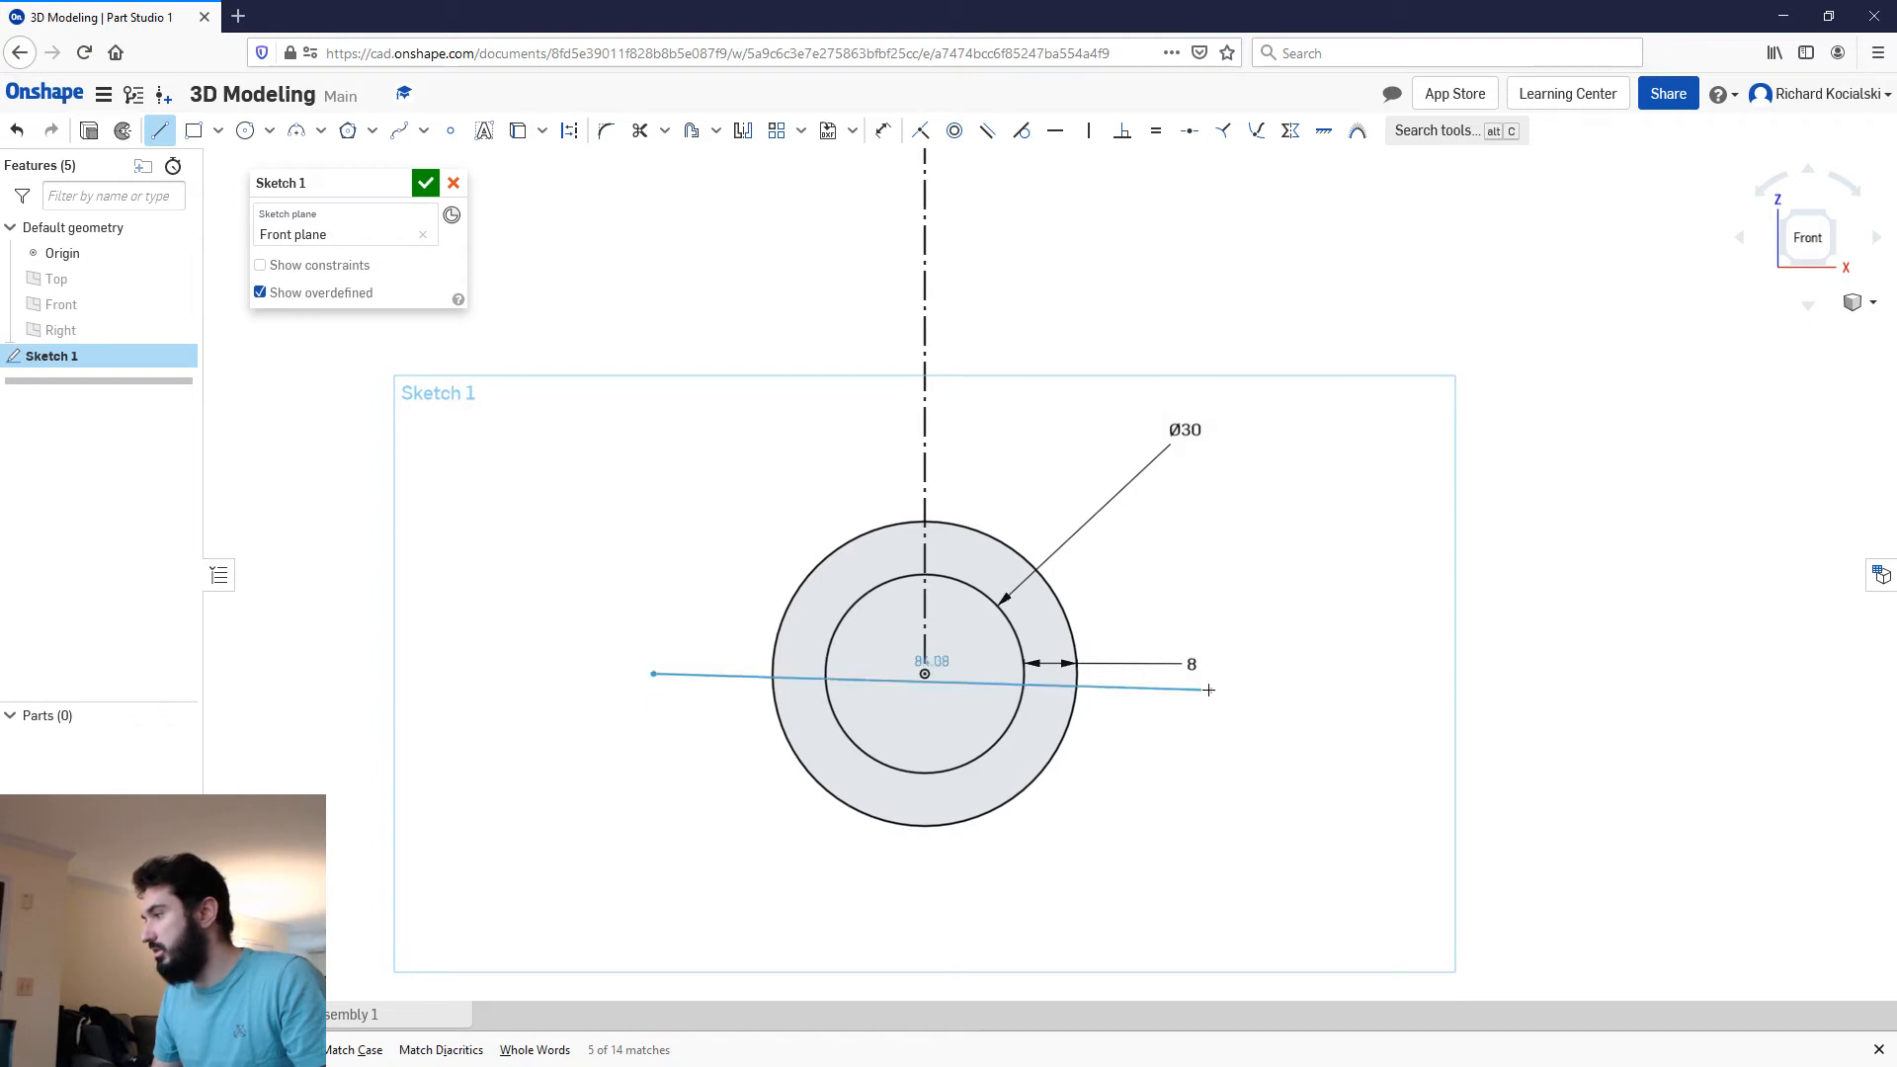
click(1351, 671)
key(Escape)
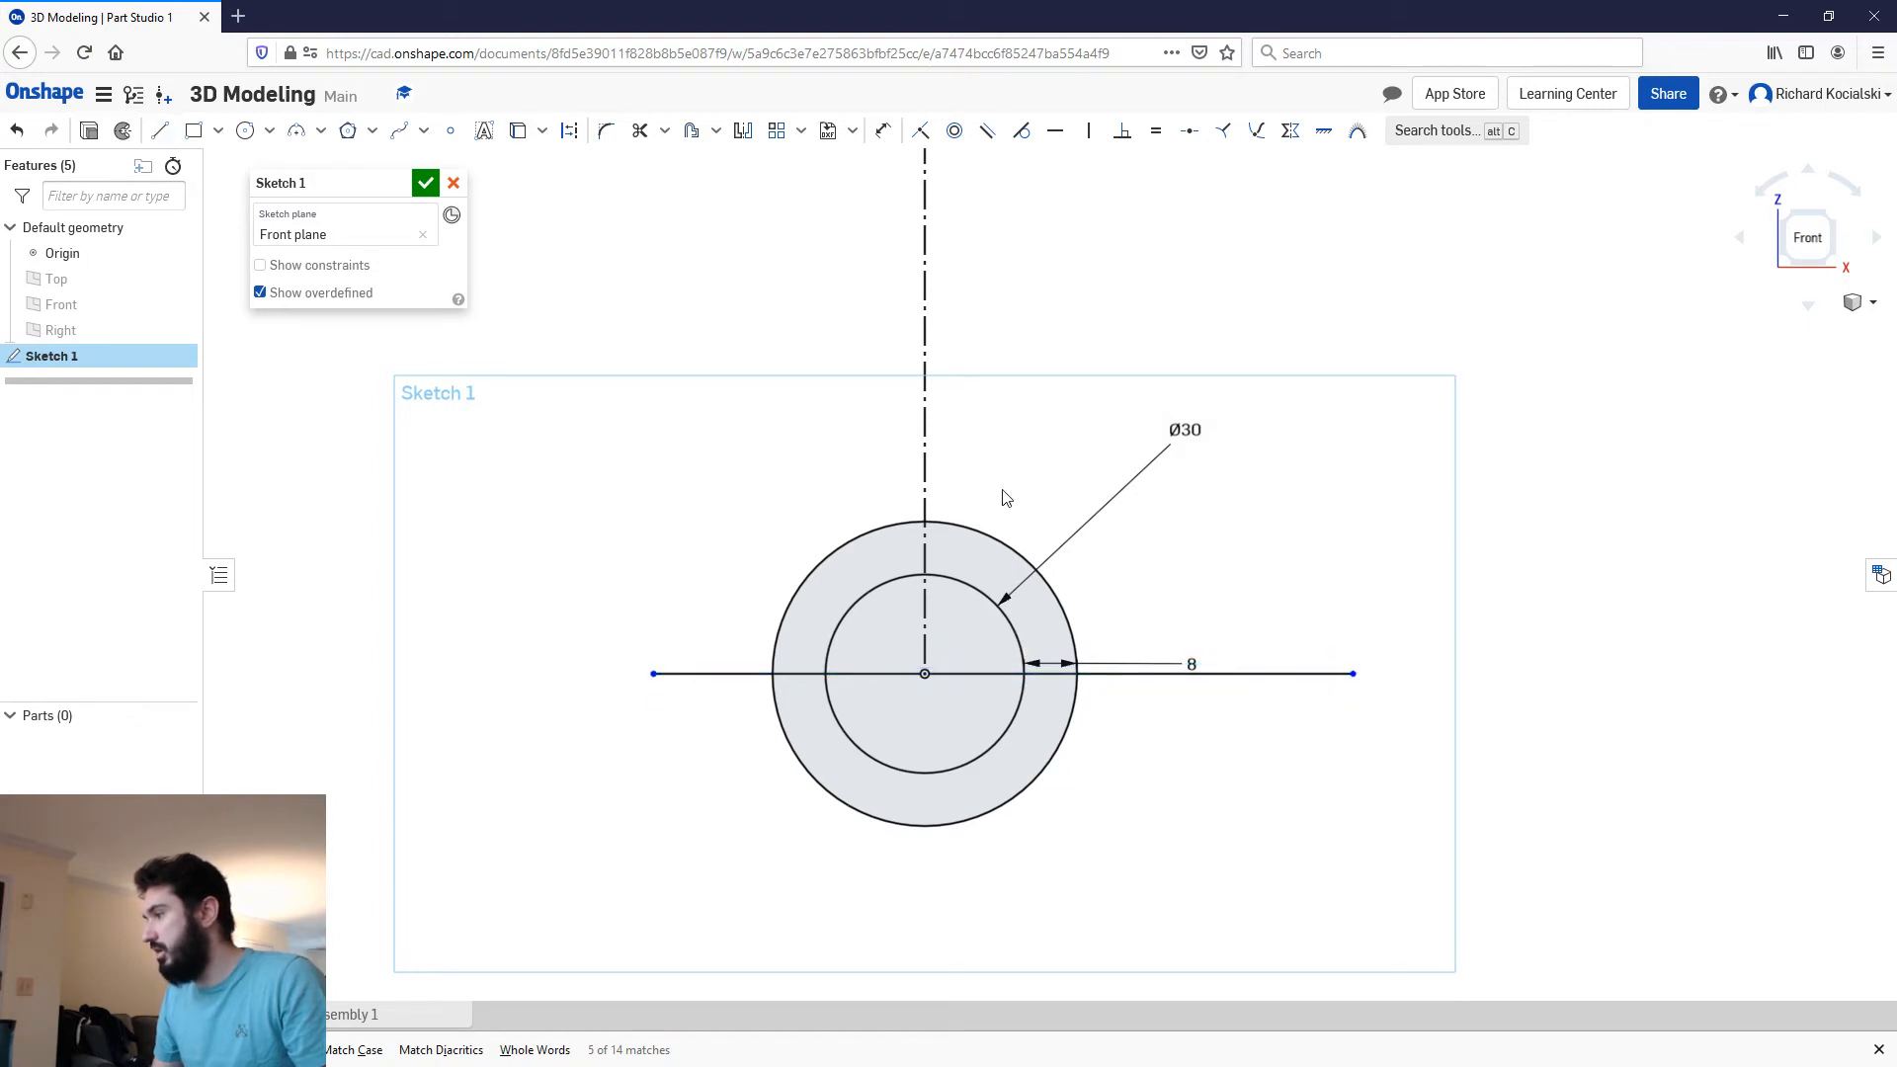
Step: Trim away the upper halves of both circles above the horizontal line
click(640, 130)
click(833, 615)
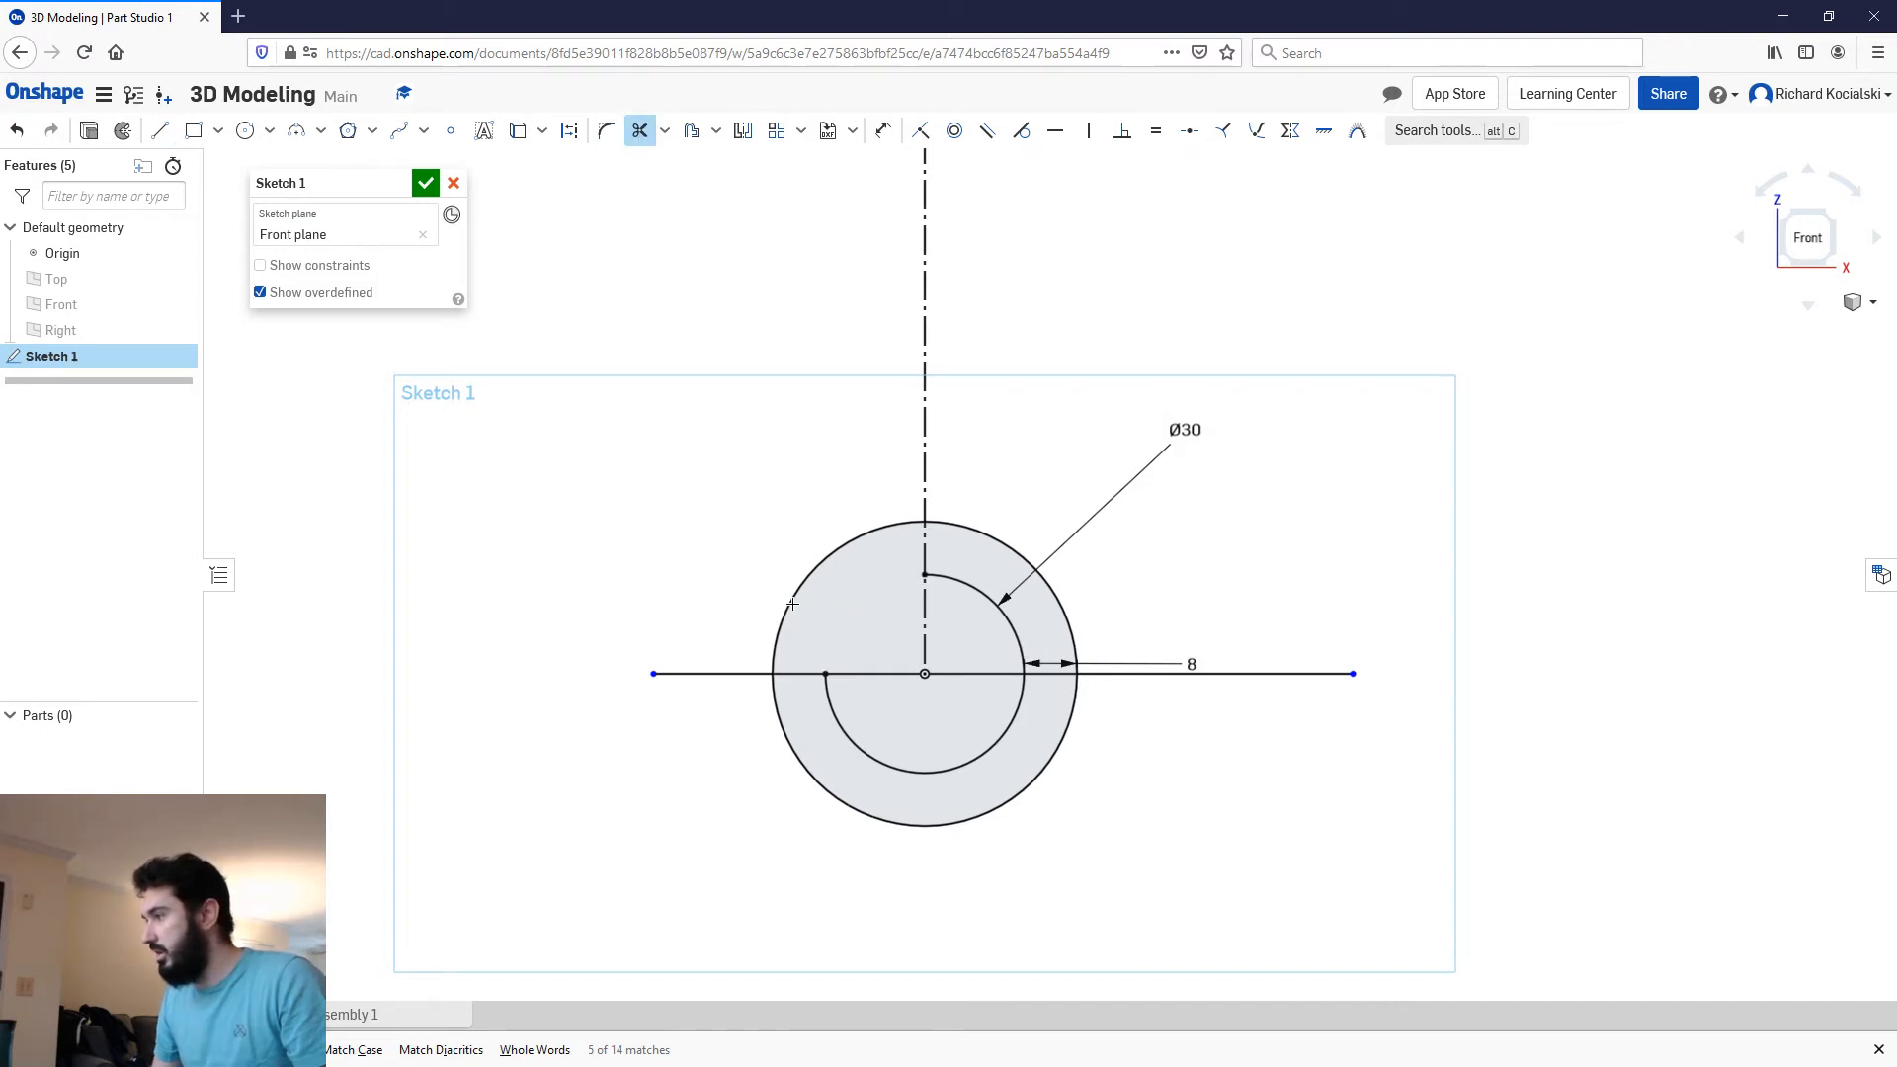
click(816, 565)
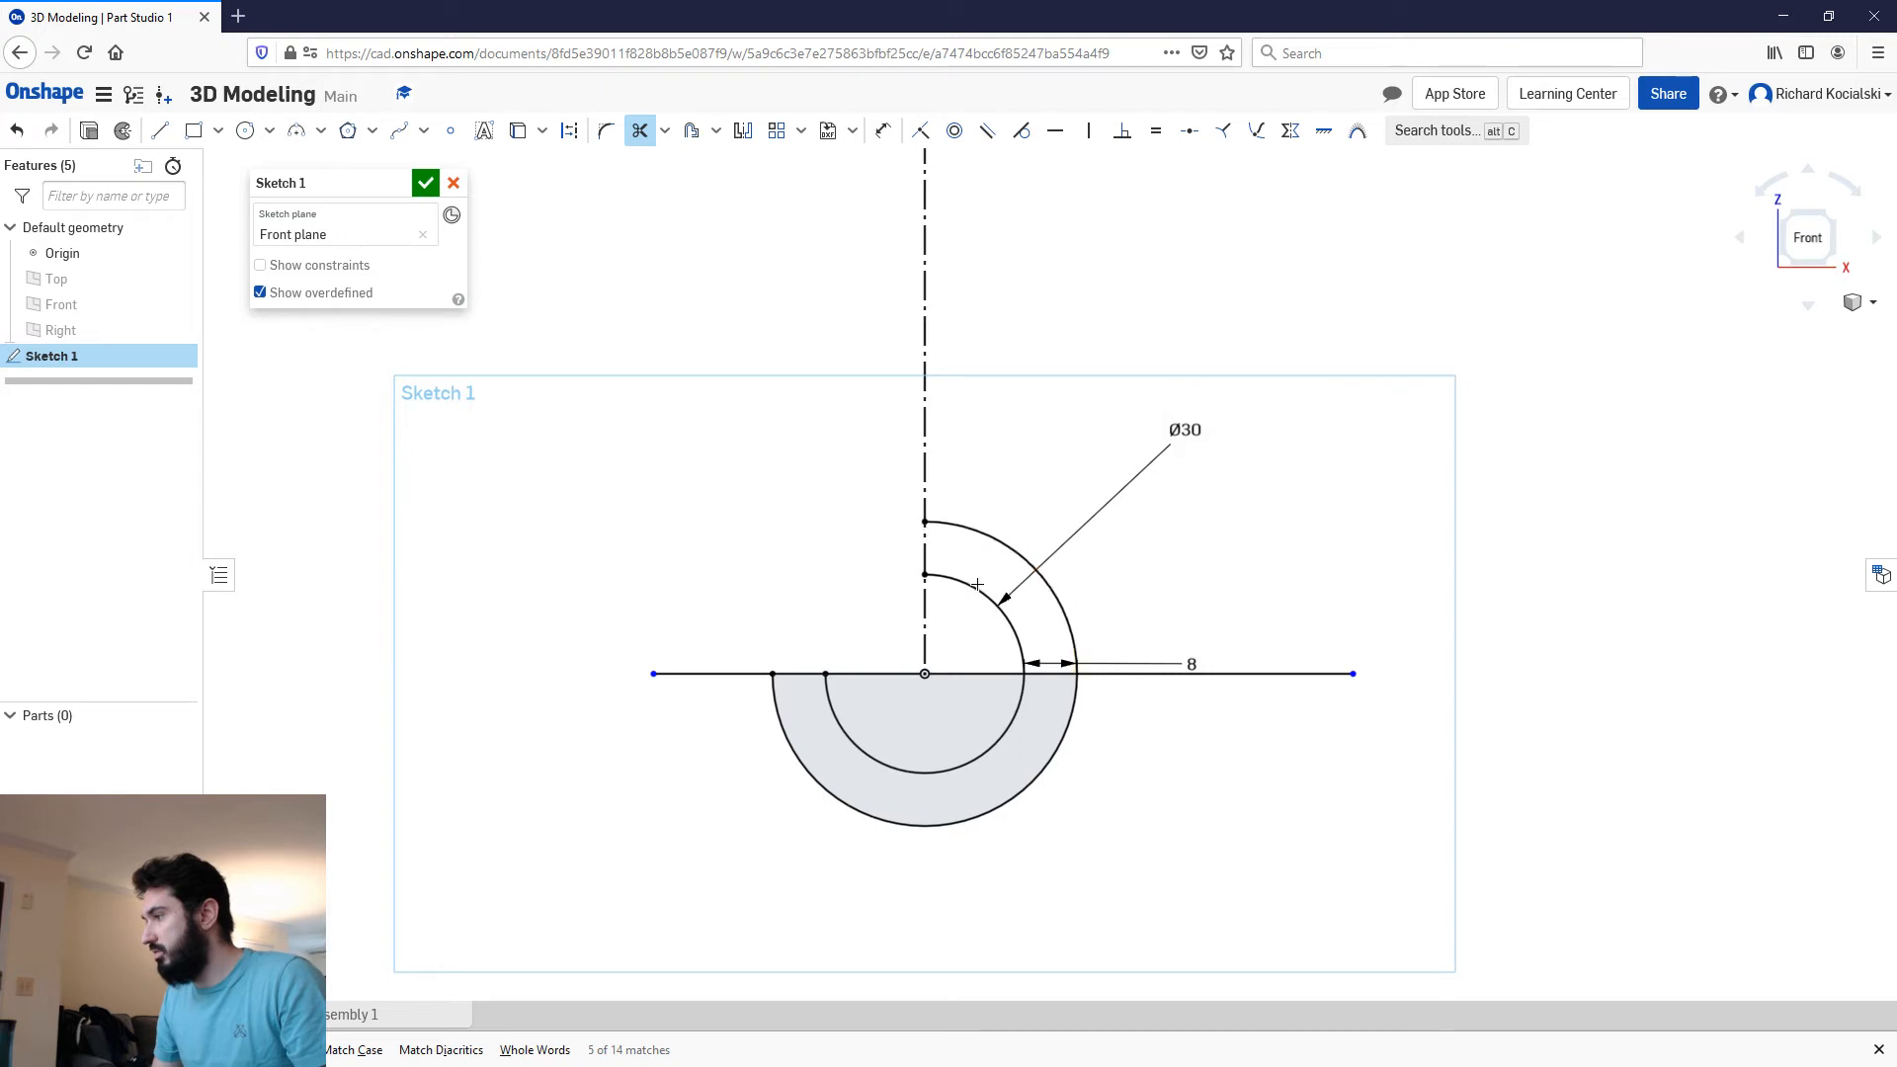
click(999, 542)
click(971, 586)
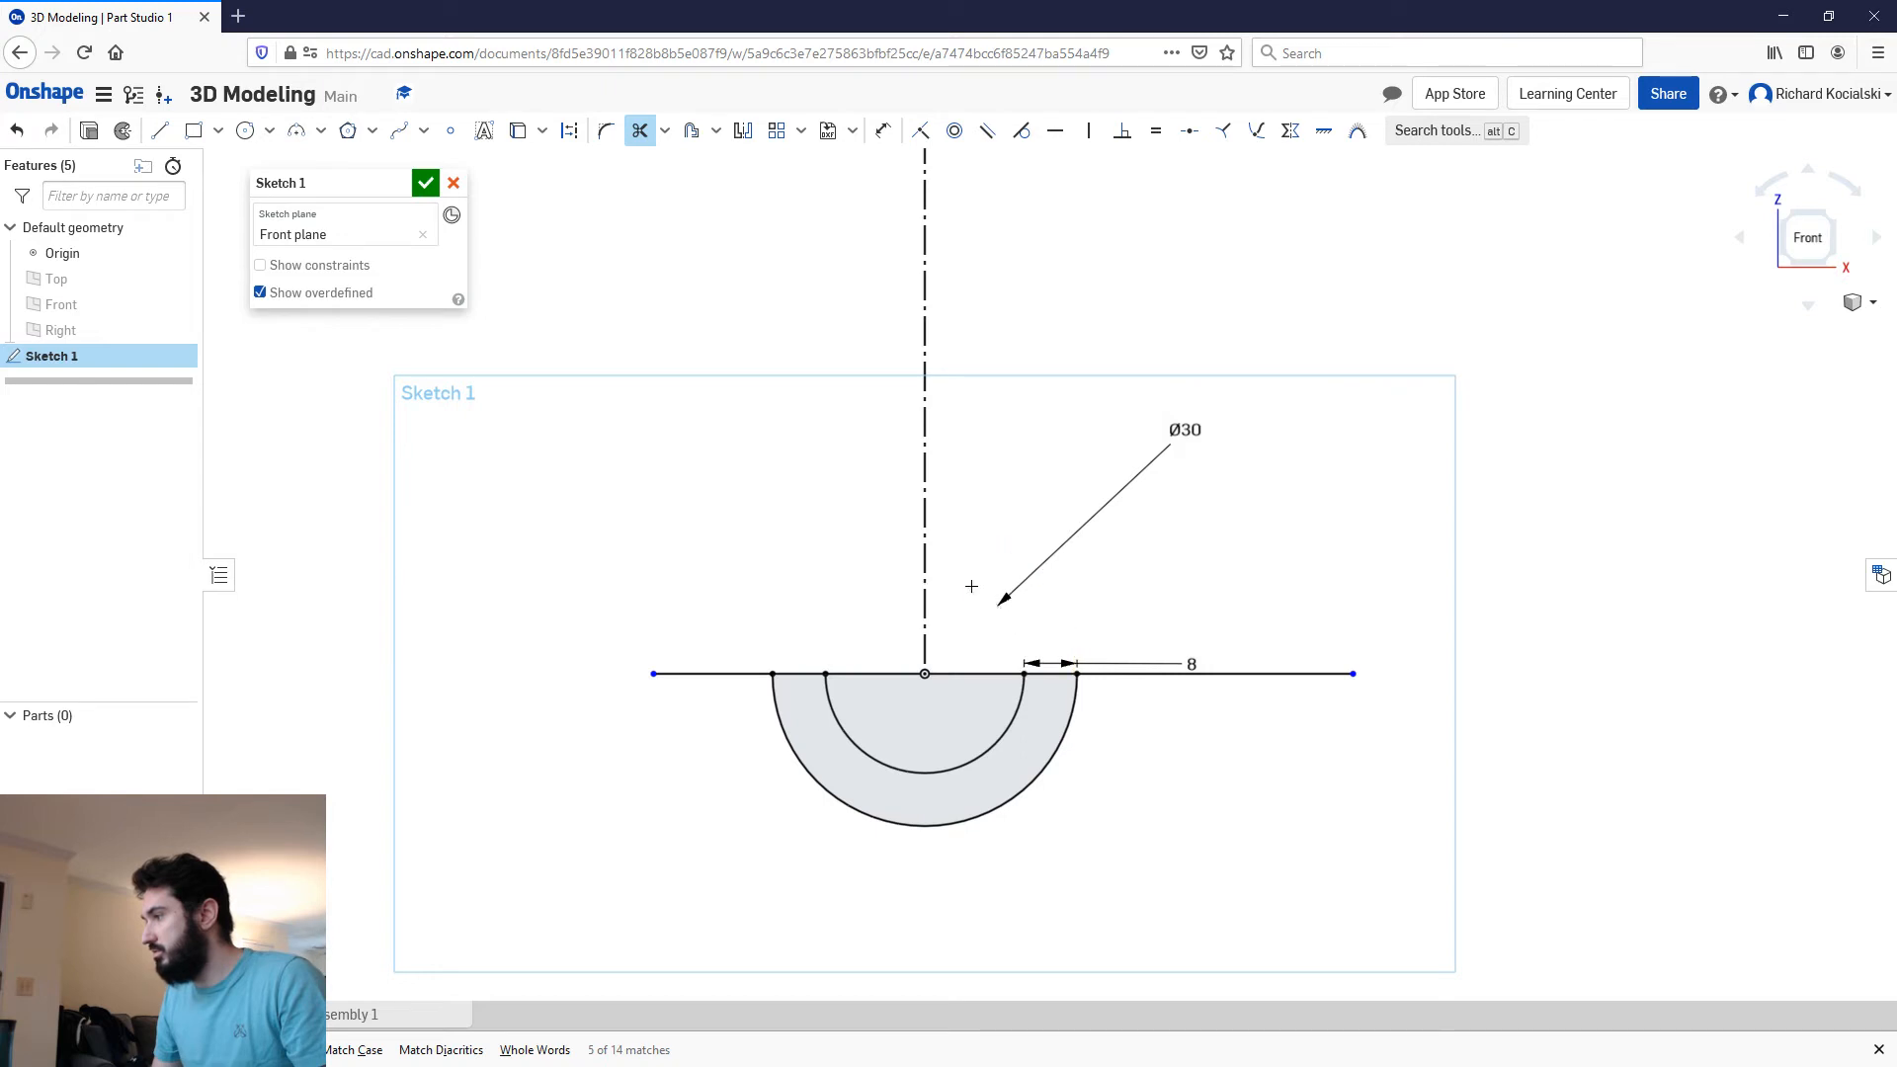
Step: Trim the horizontal line outside the outer arc and inside the inner arc, keeping only the two cradle end edges
click(1250, 676)
click(720, 674)
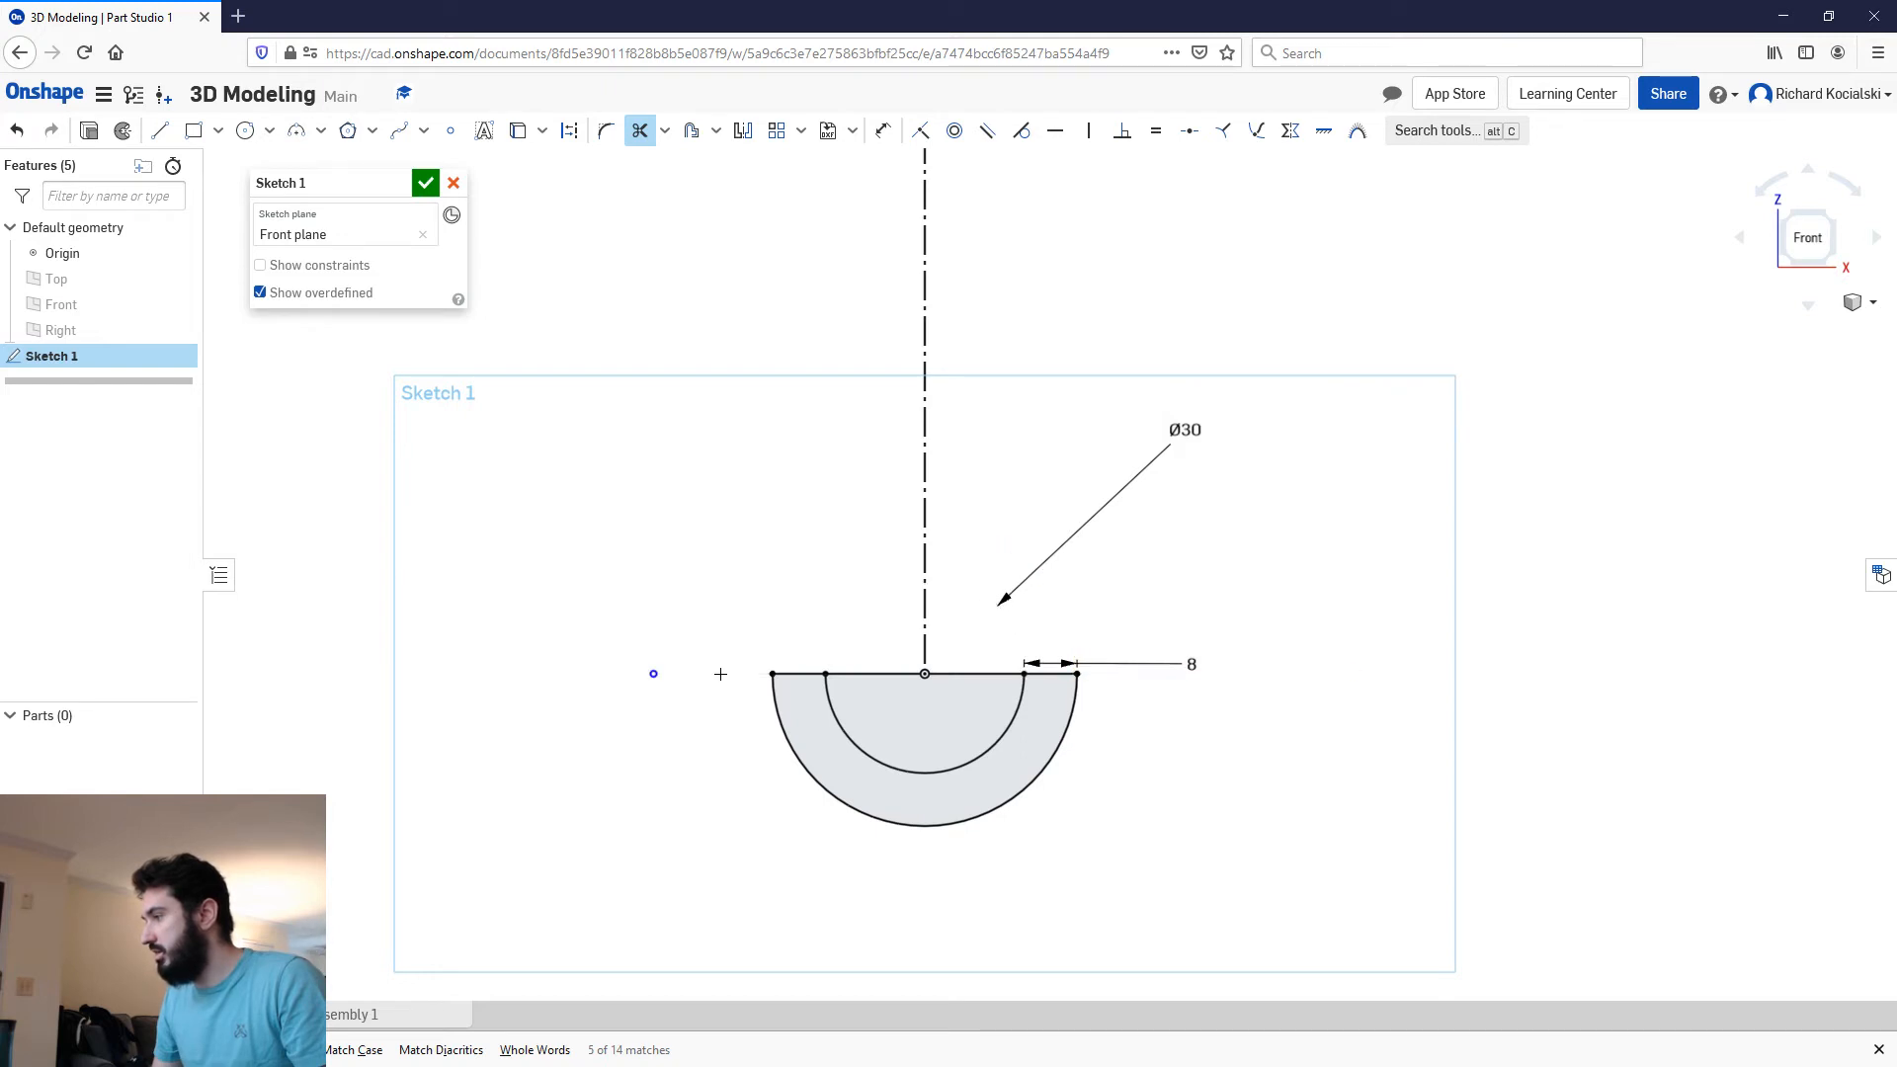
click(868, 673)
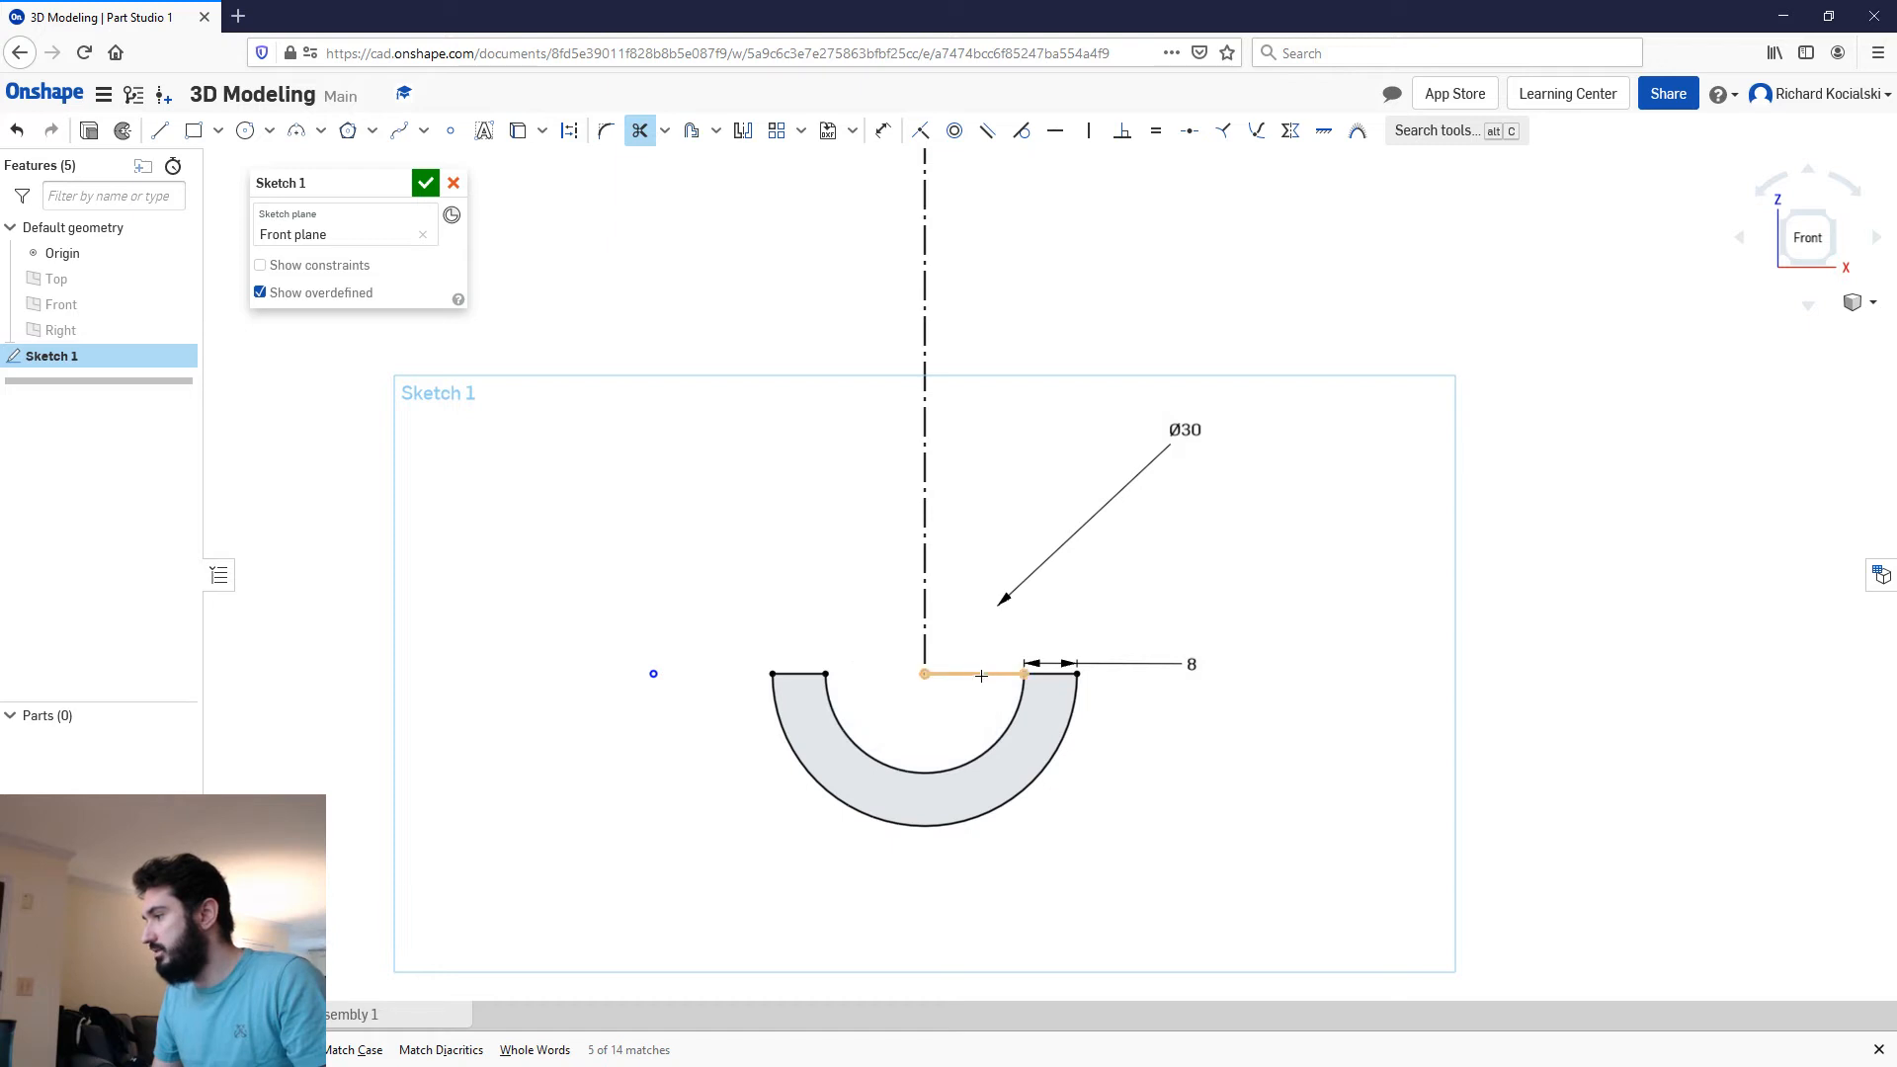
click(991, 672)
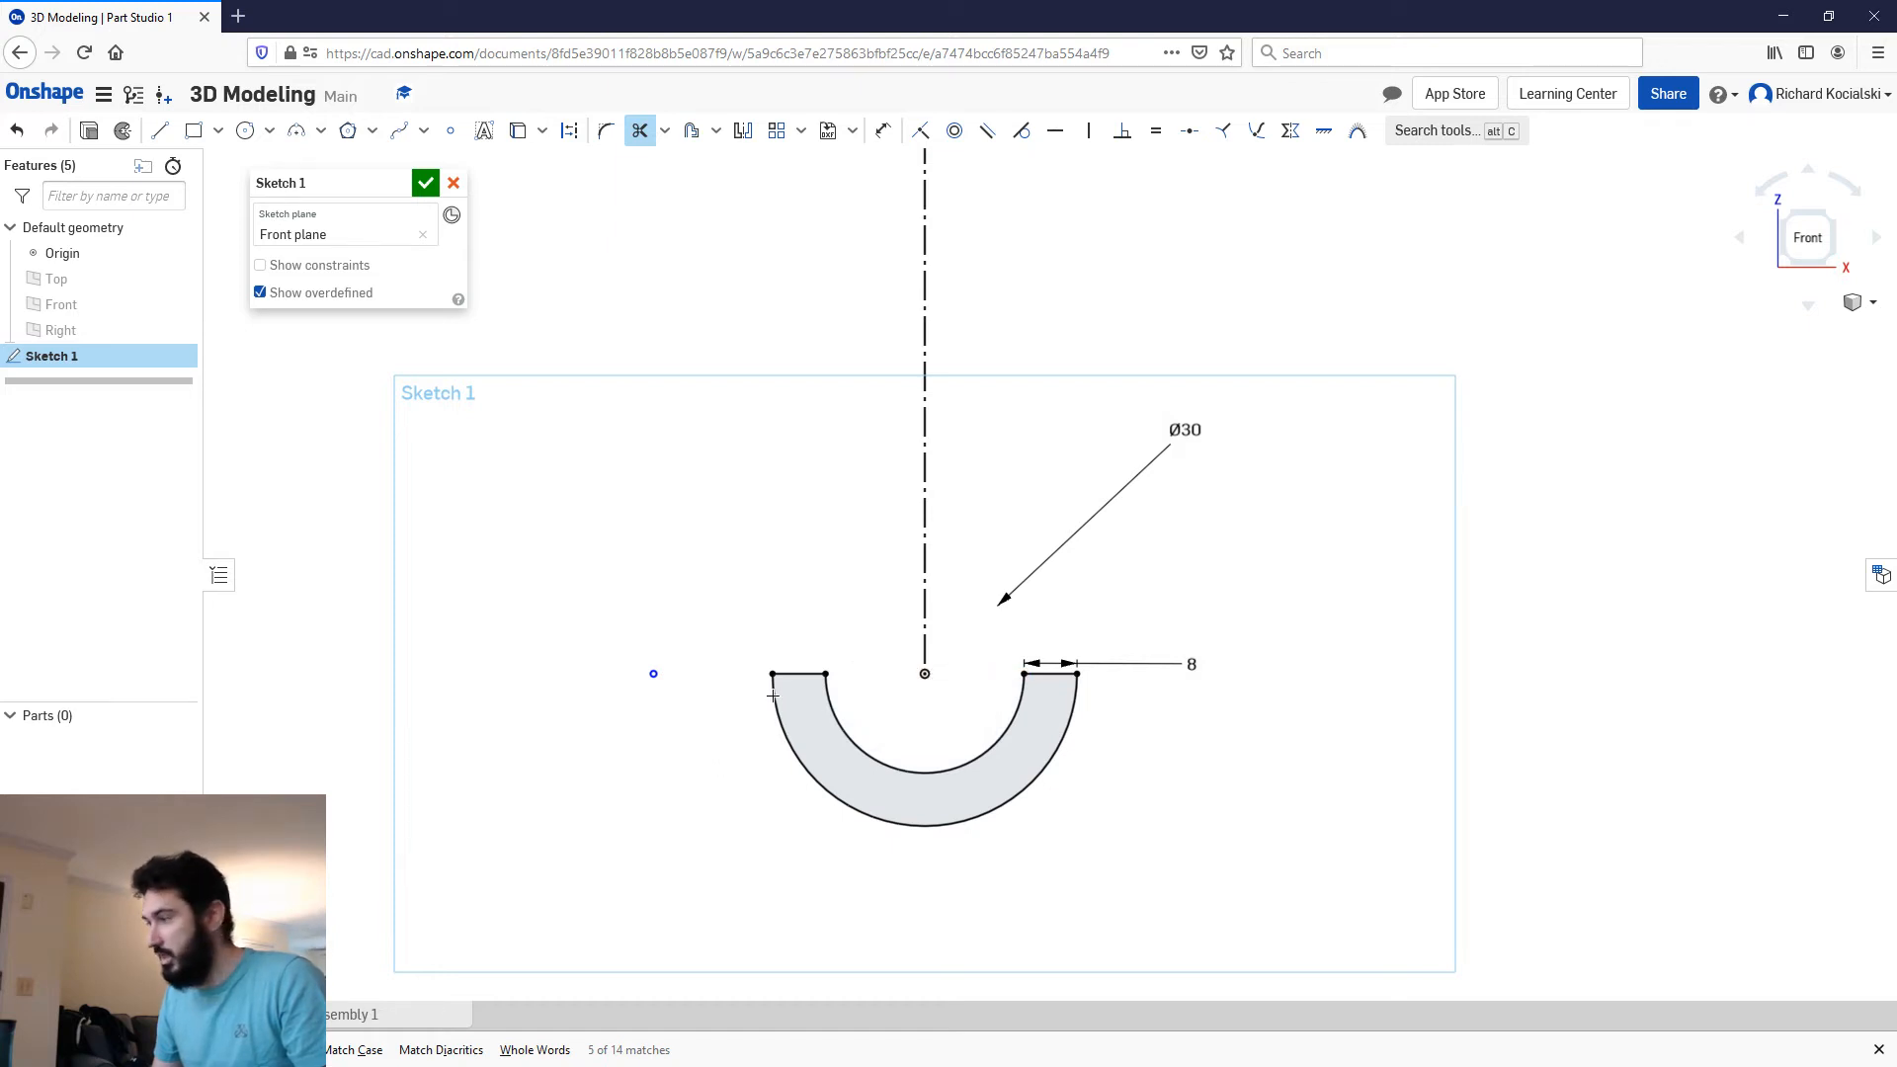
scroll(890, 568, down, 3)
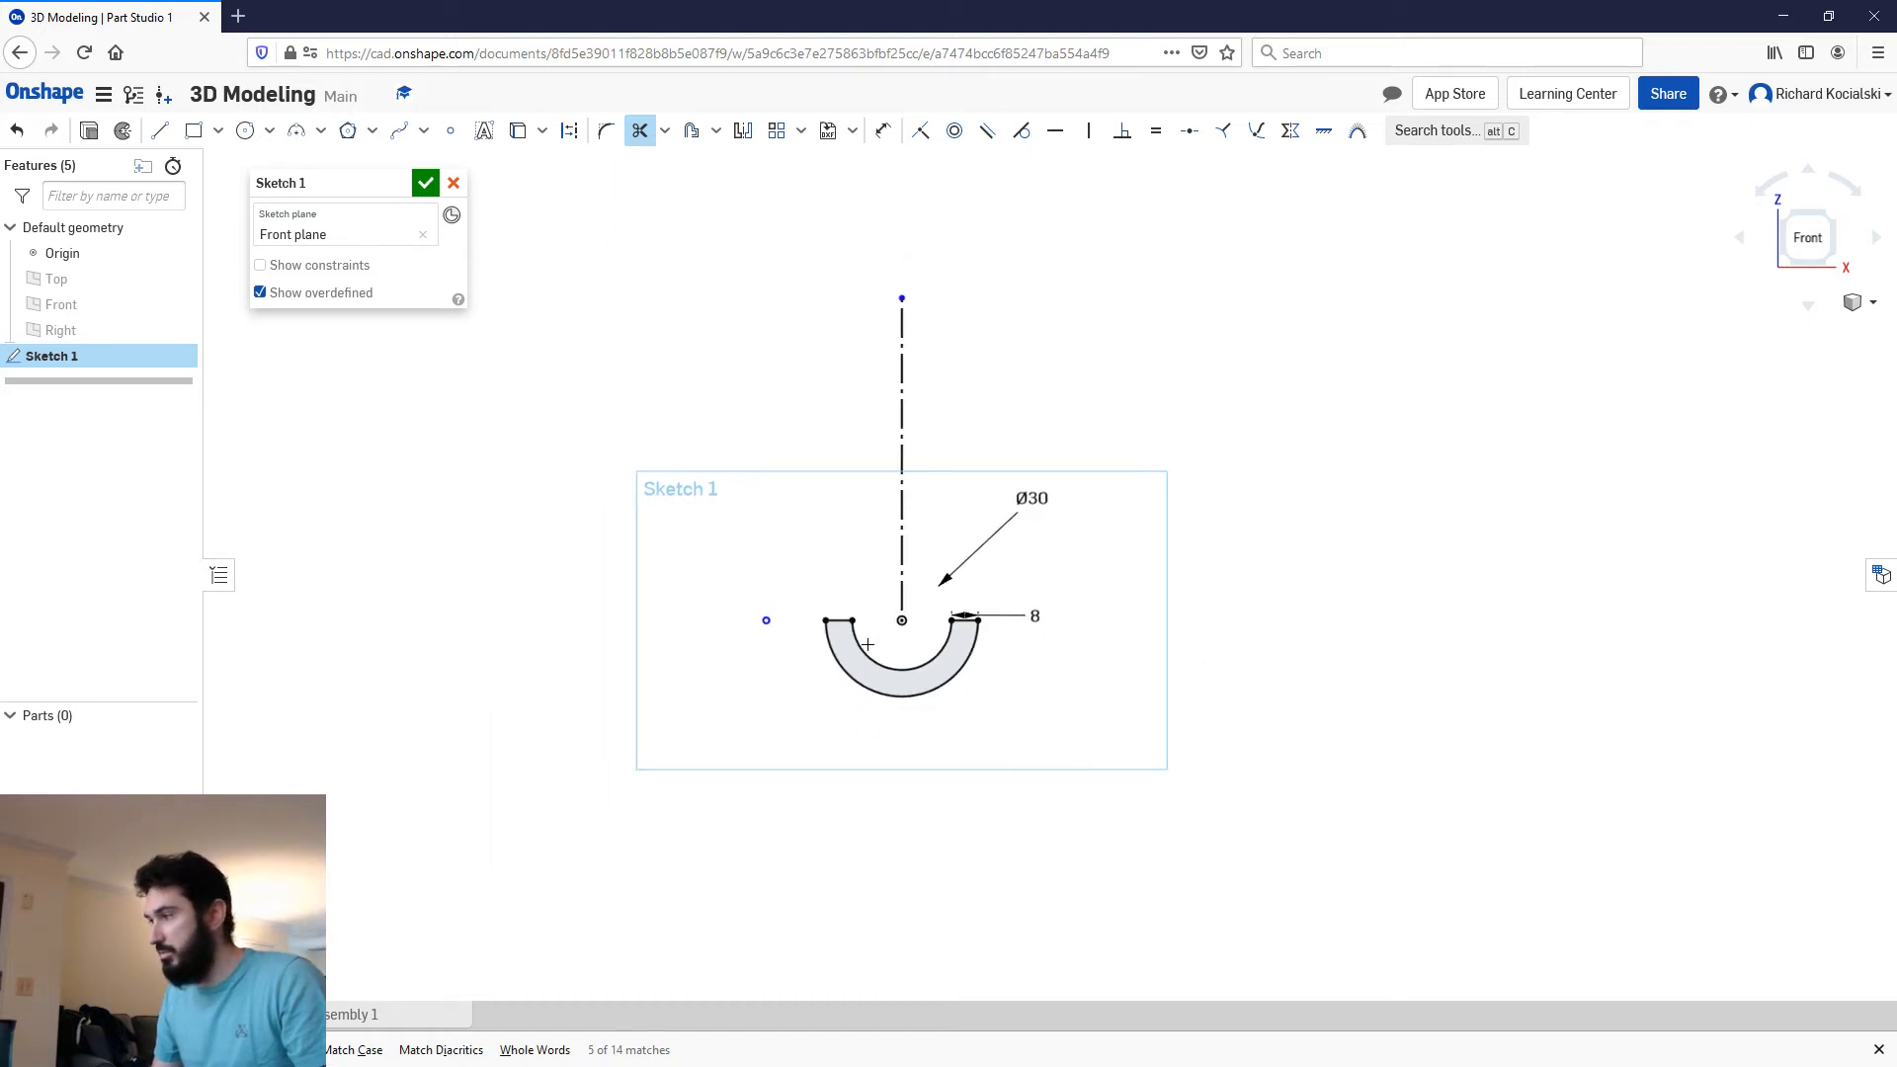
mouse_move(873, 648)
middle_down()
mouse_move(711, 370)
mouse_move(780, 537)
middle_up()
key(Escape)
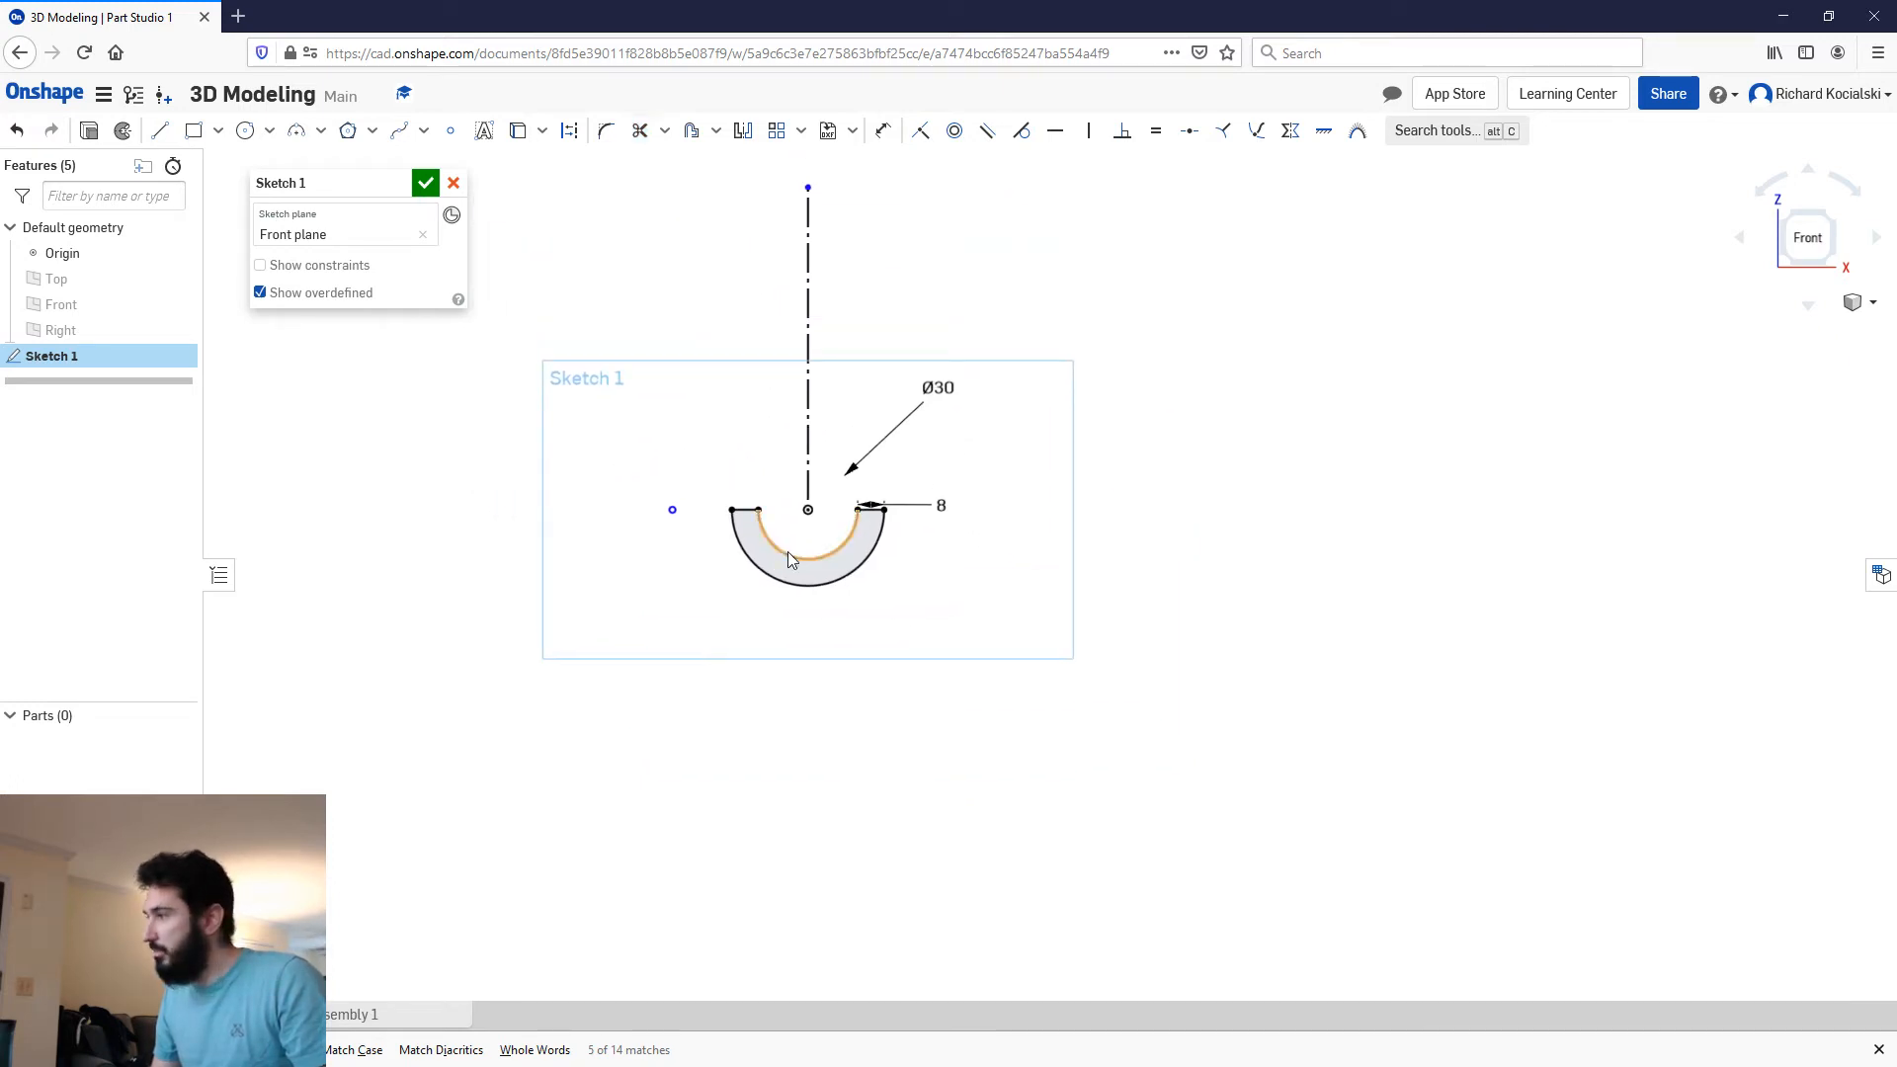
Step: Move the free end of the vertical construction line from above the origin to well below the cradle
scroll(791, 606, down, 1)
mouse_move(794, 664)
middle_down()
mouse_move(797, 510)
mouse_move(797, 628)
middle_up()
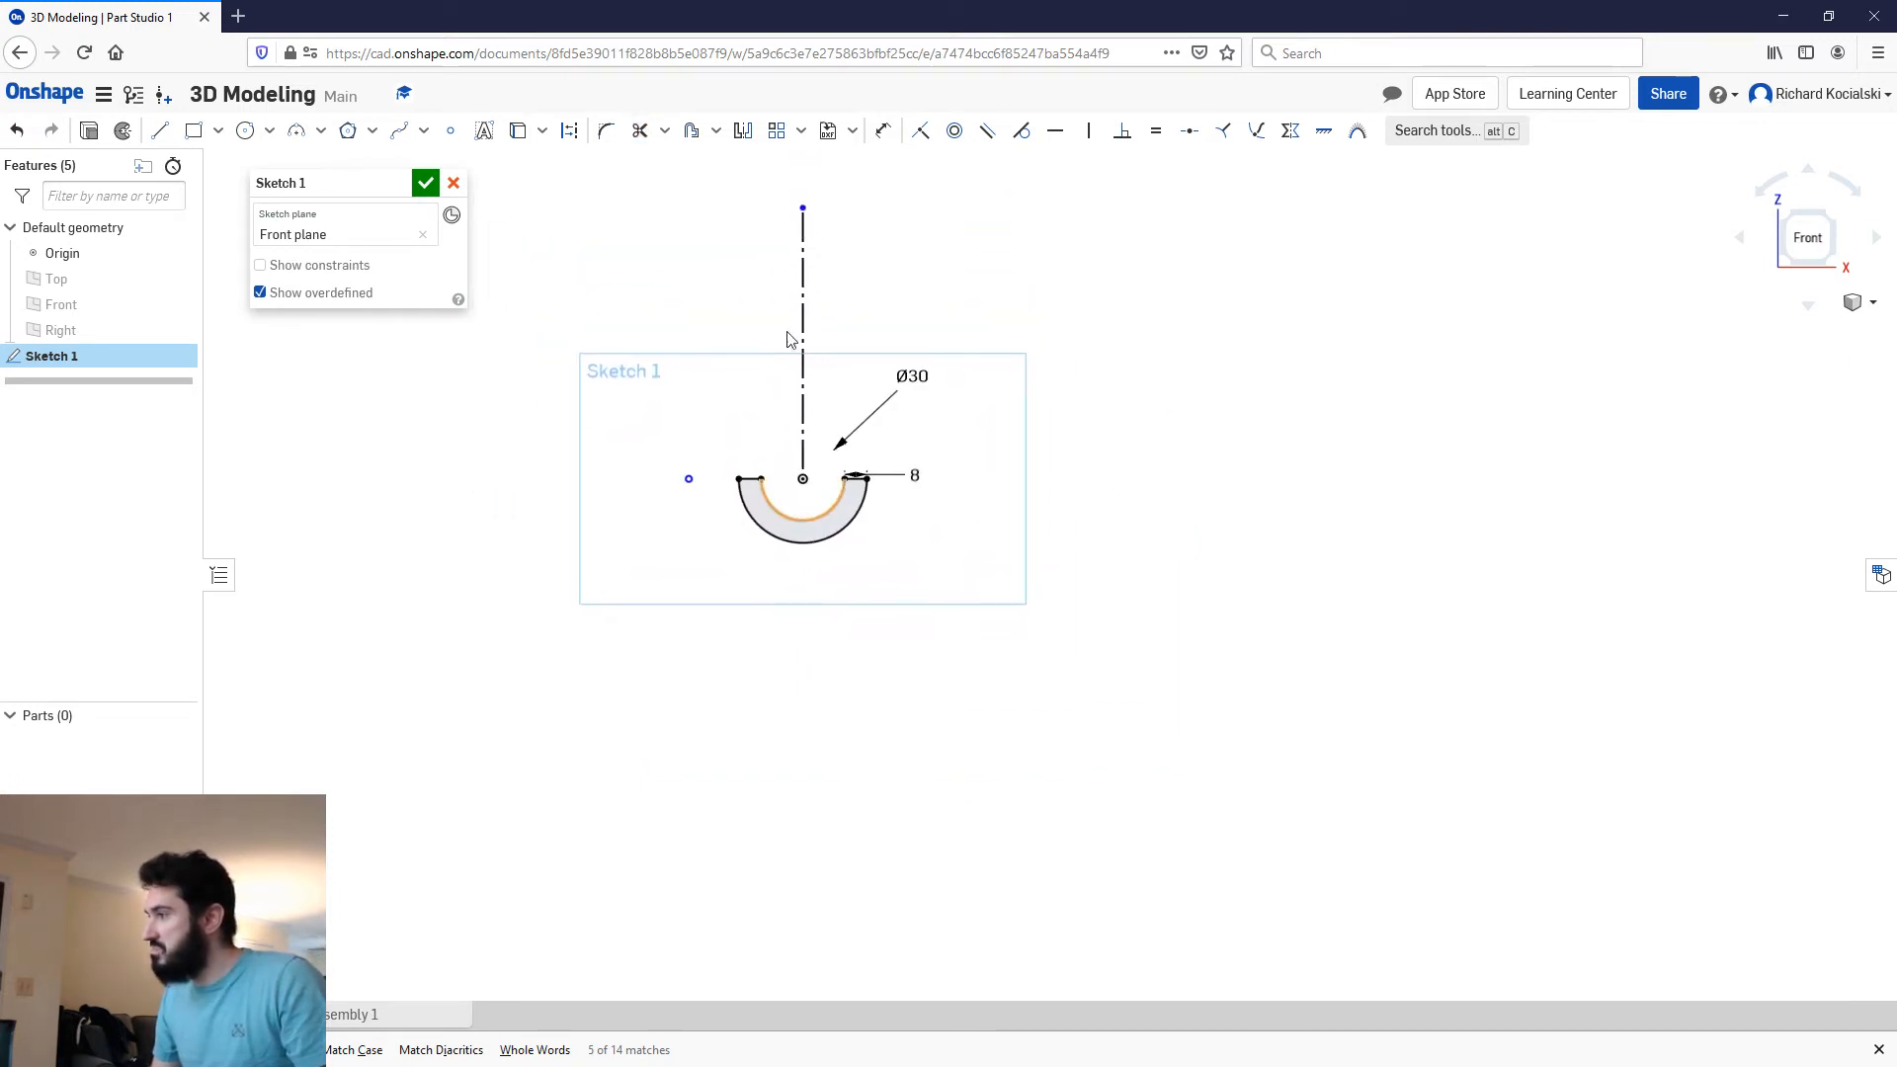
drag(805, 206, 810, 869)
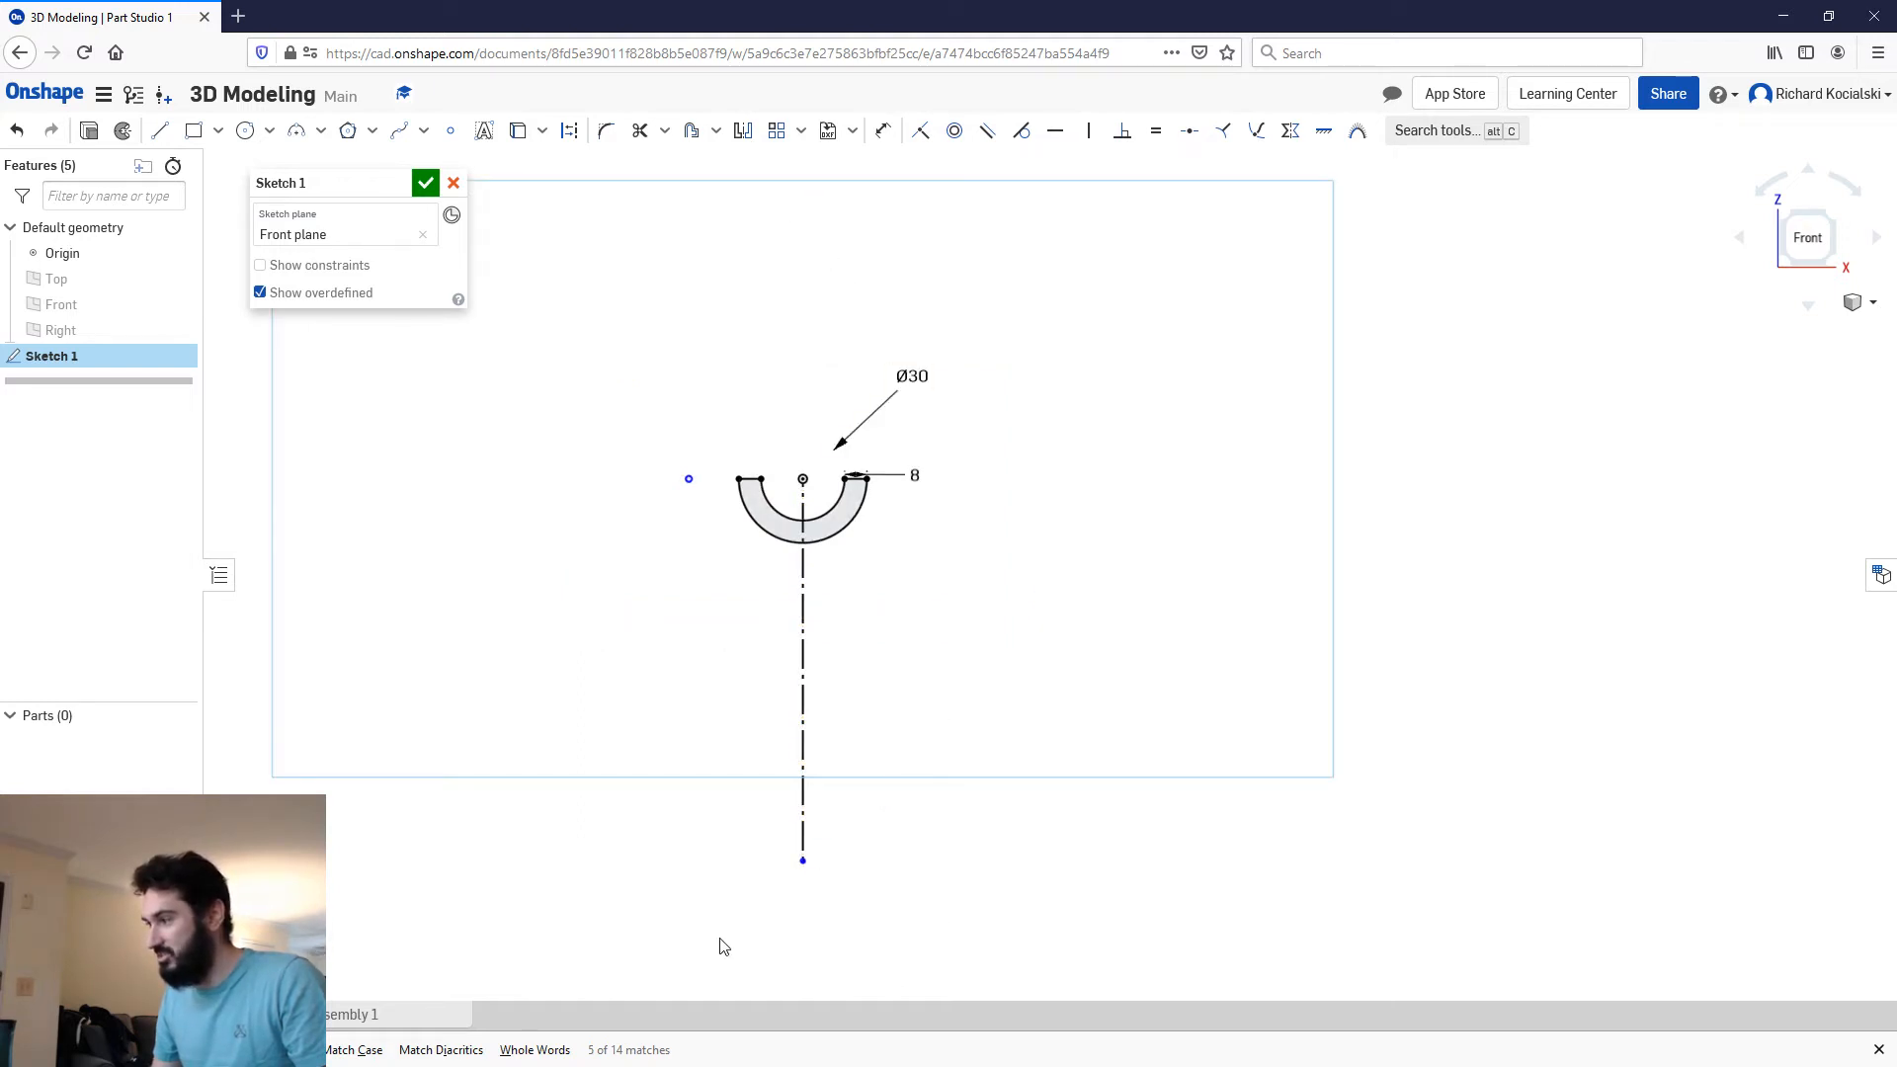
Step: Sketch connected lines from inside the cradle's lower left: about 27 mm down, 40 mm left, 10 mm down, and 49 mm right to the centerline
scroll(826, 617, up, 5)
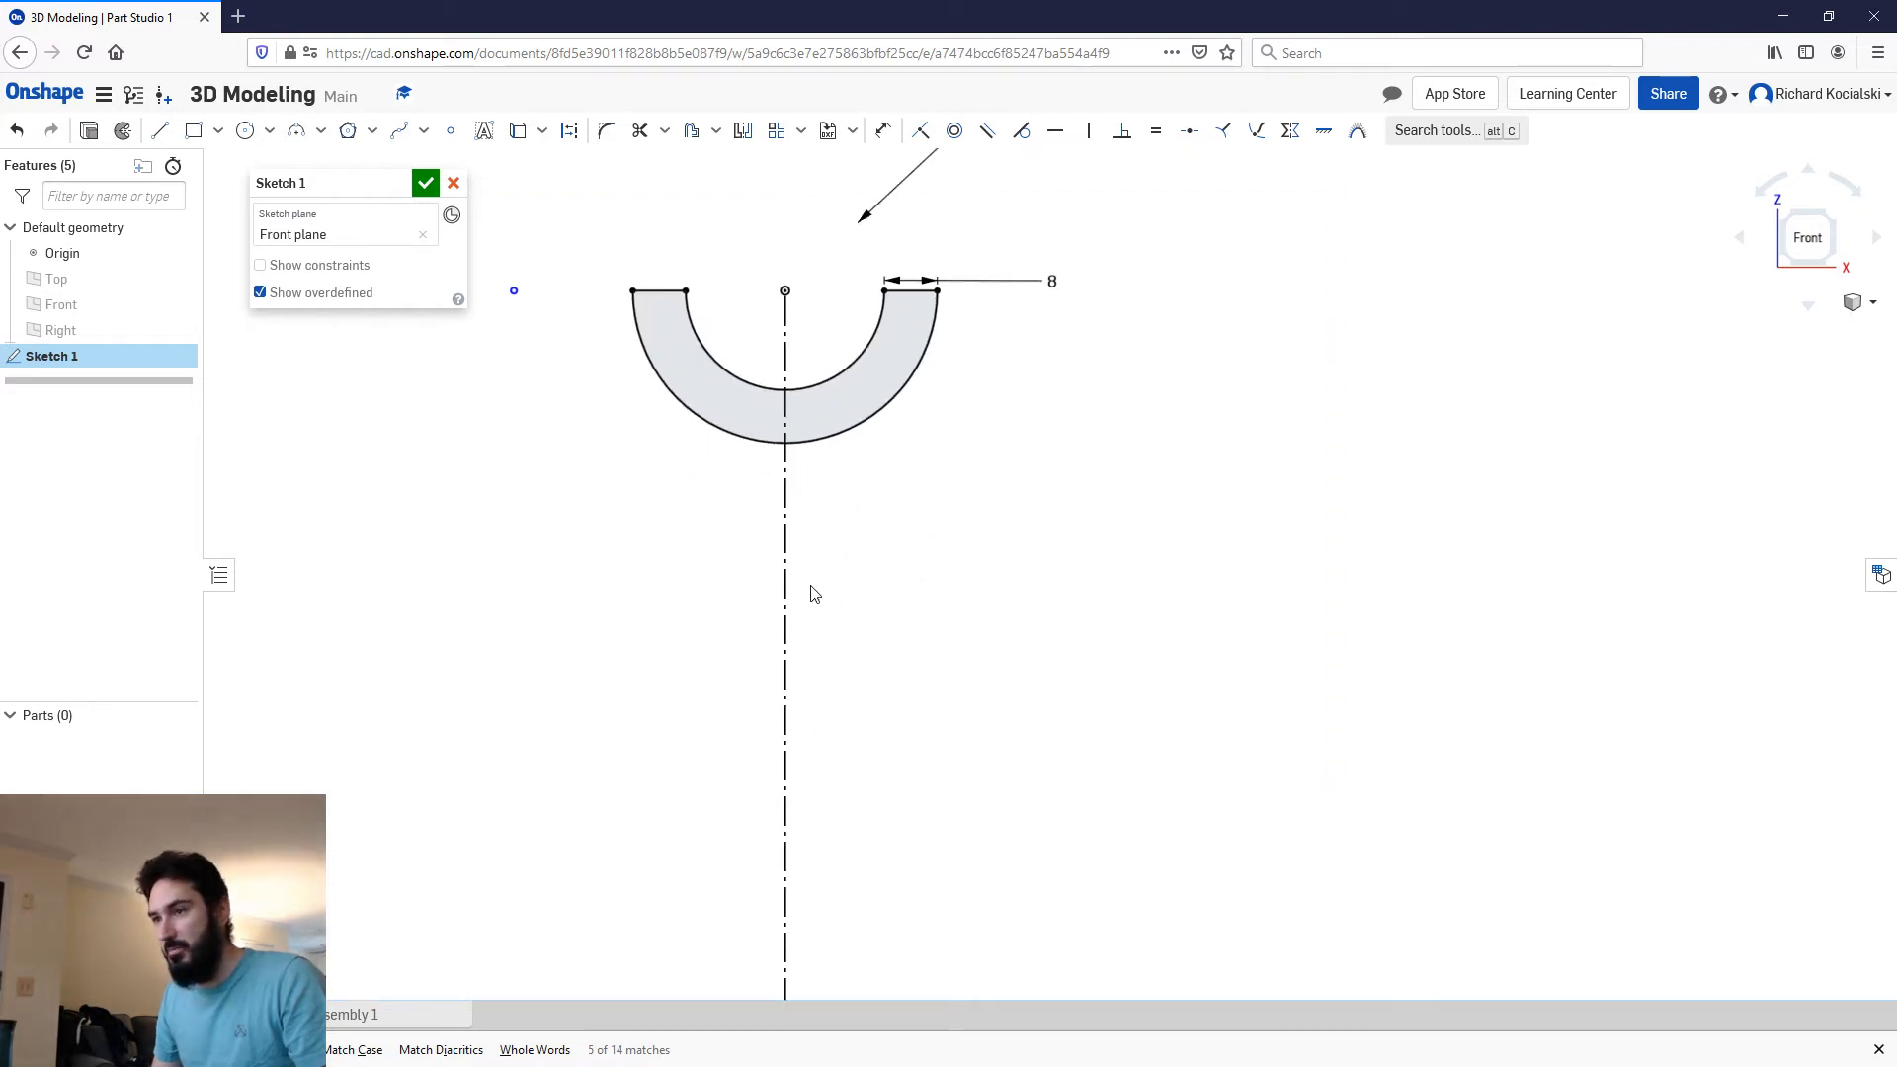
key(l)
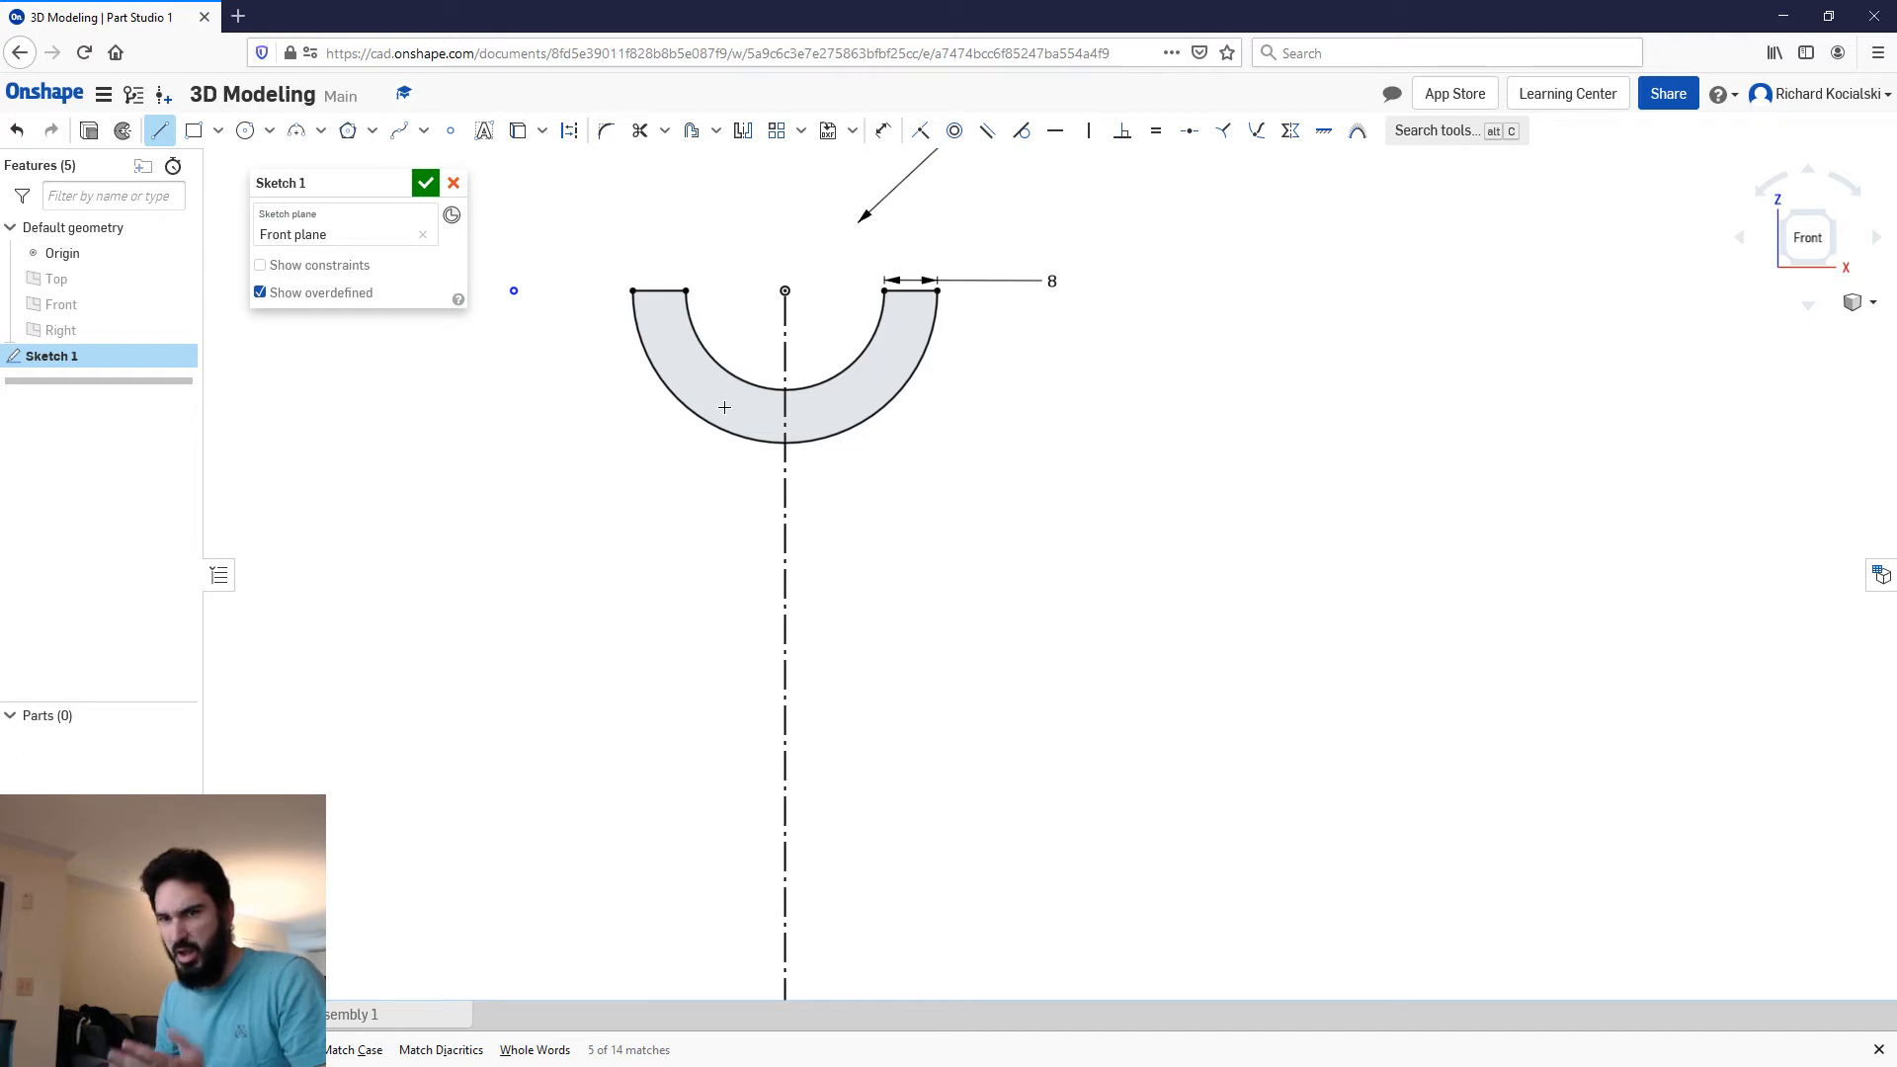
click(725, 407)
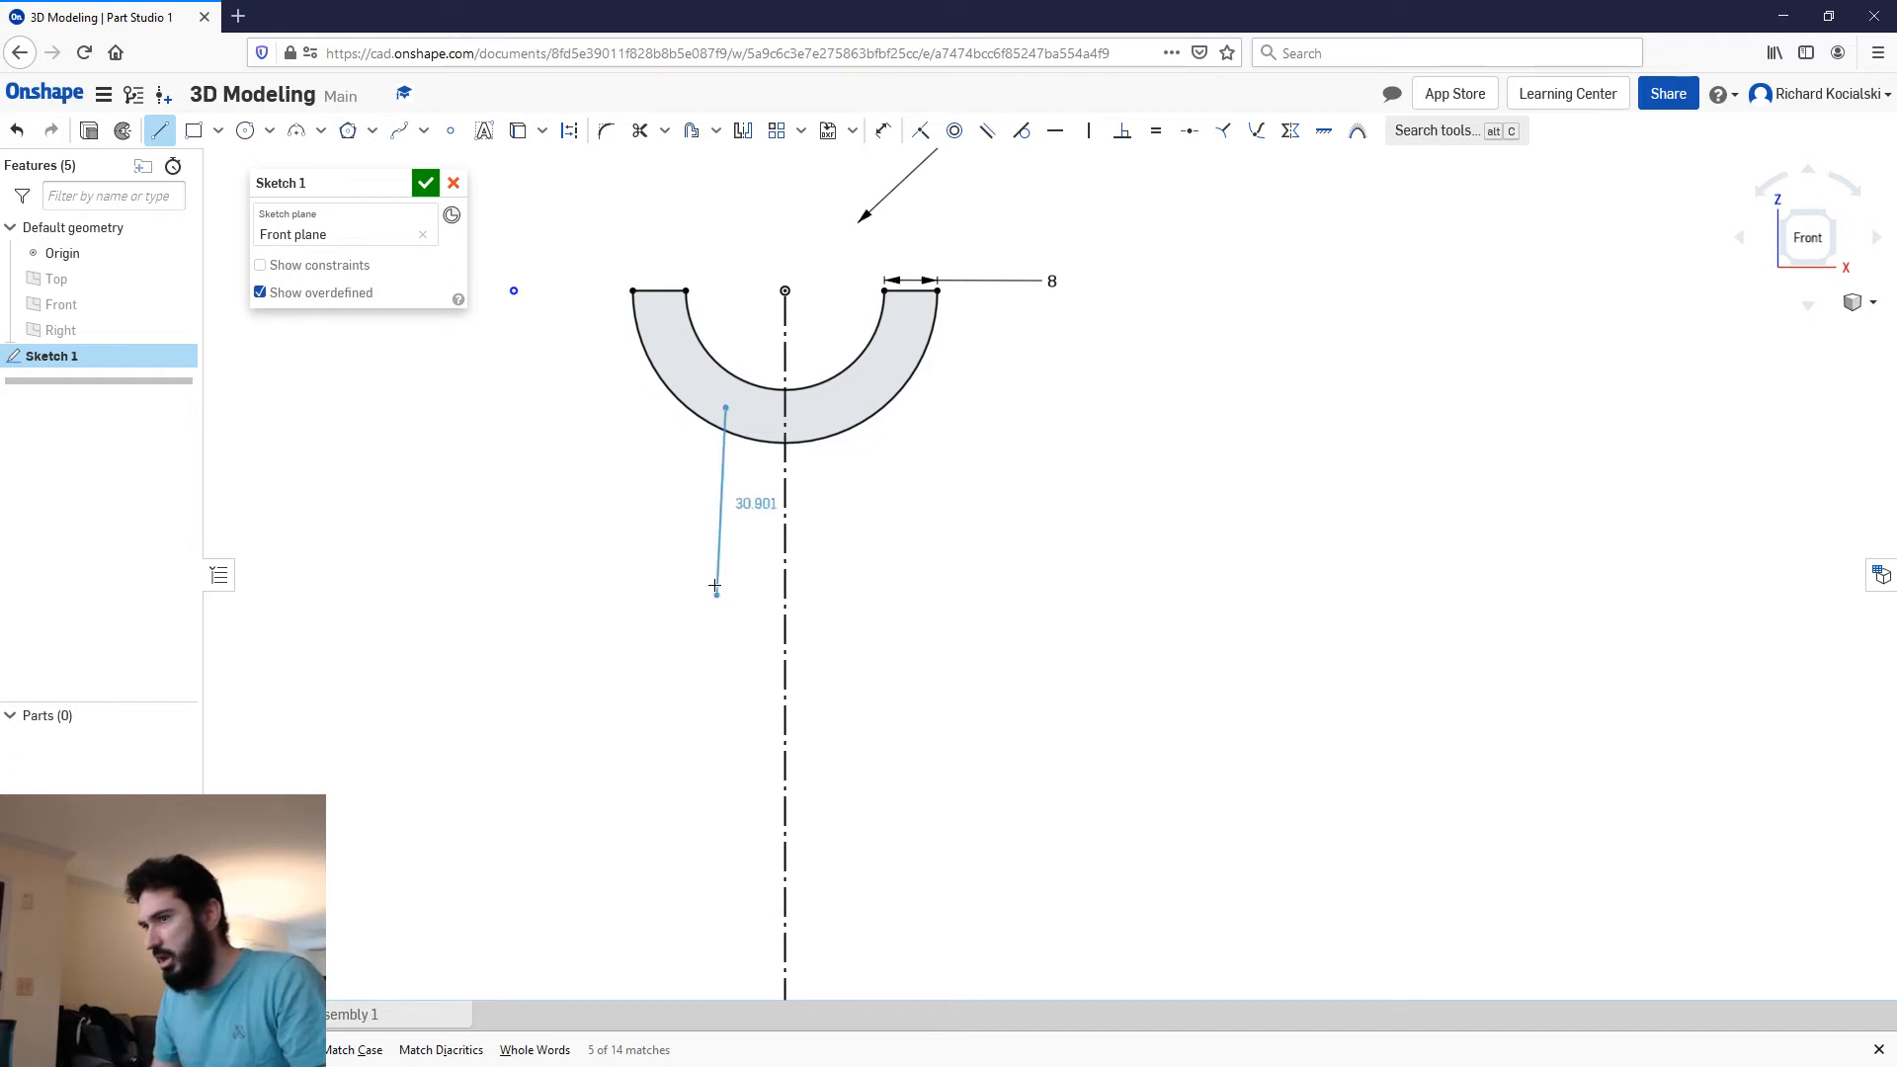
click(714, 583)
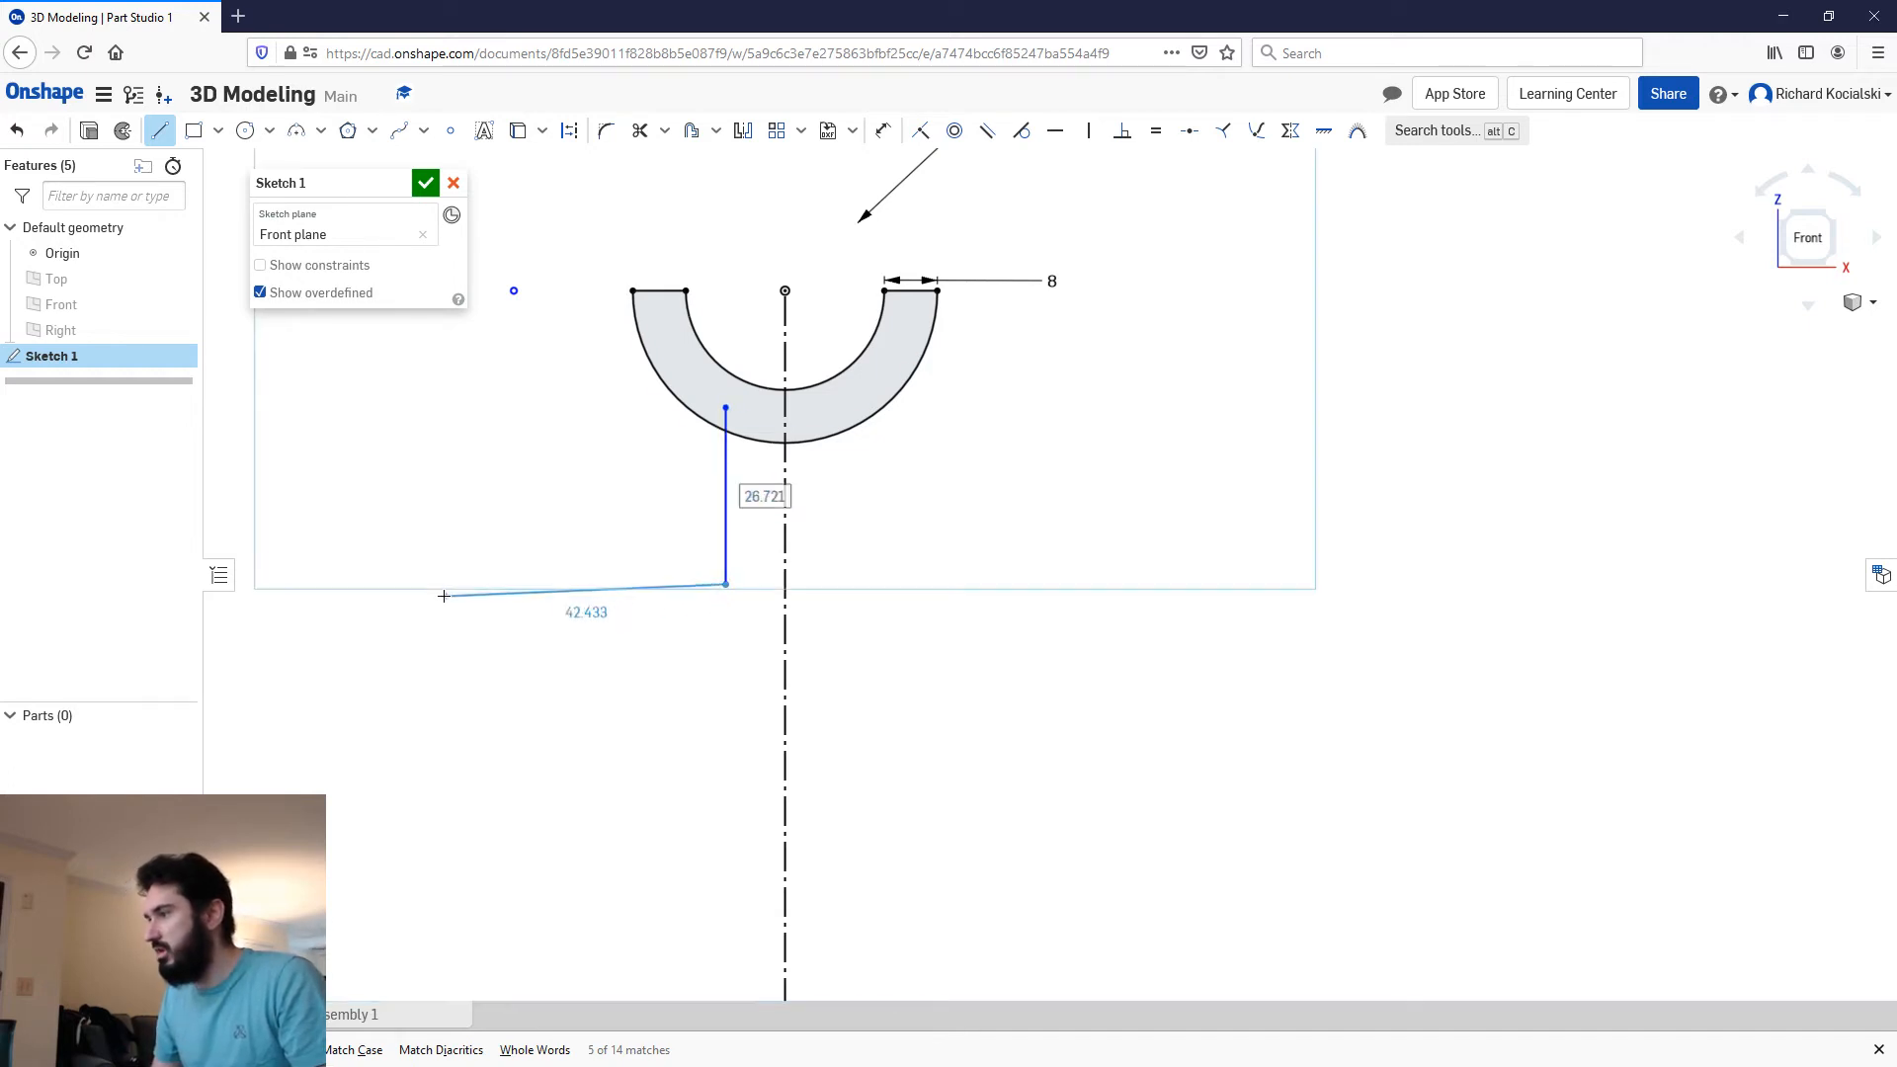
click(457, 583)
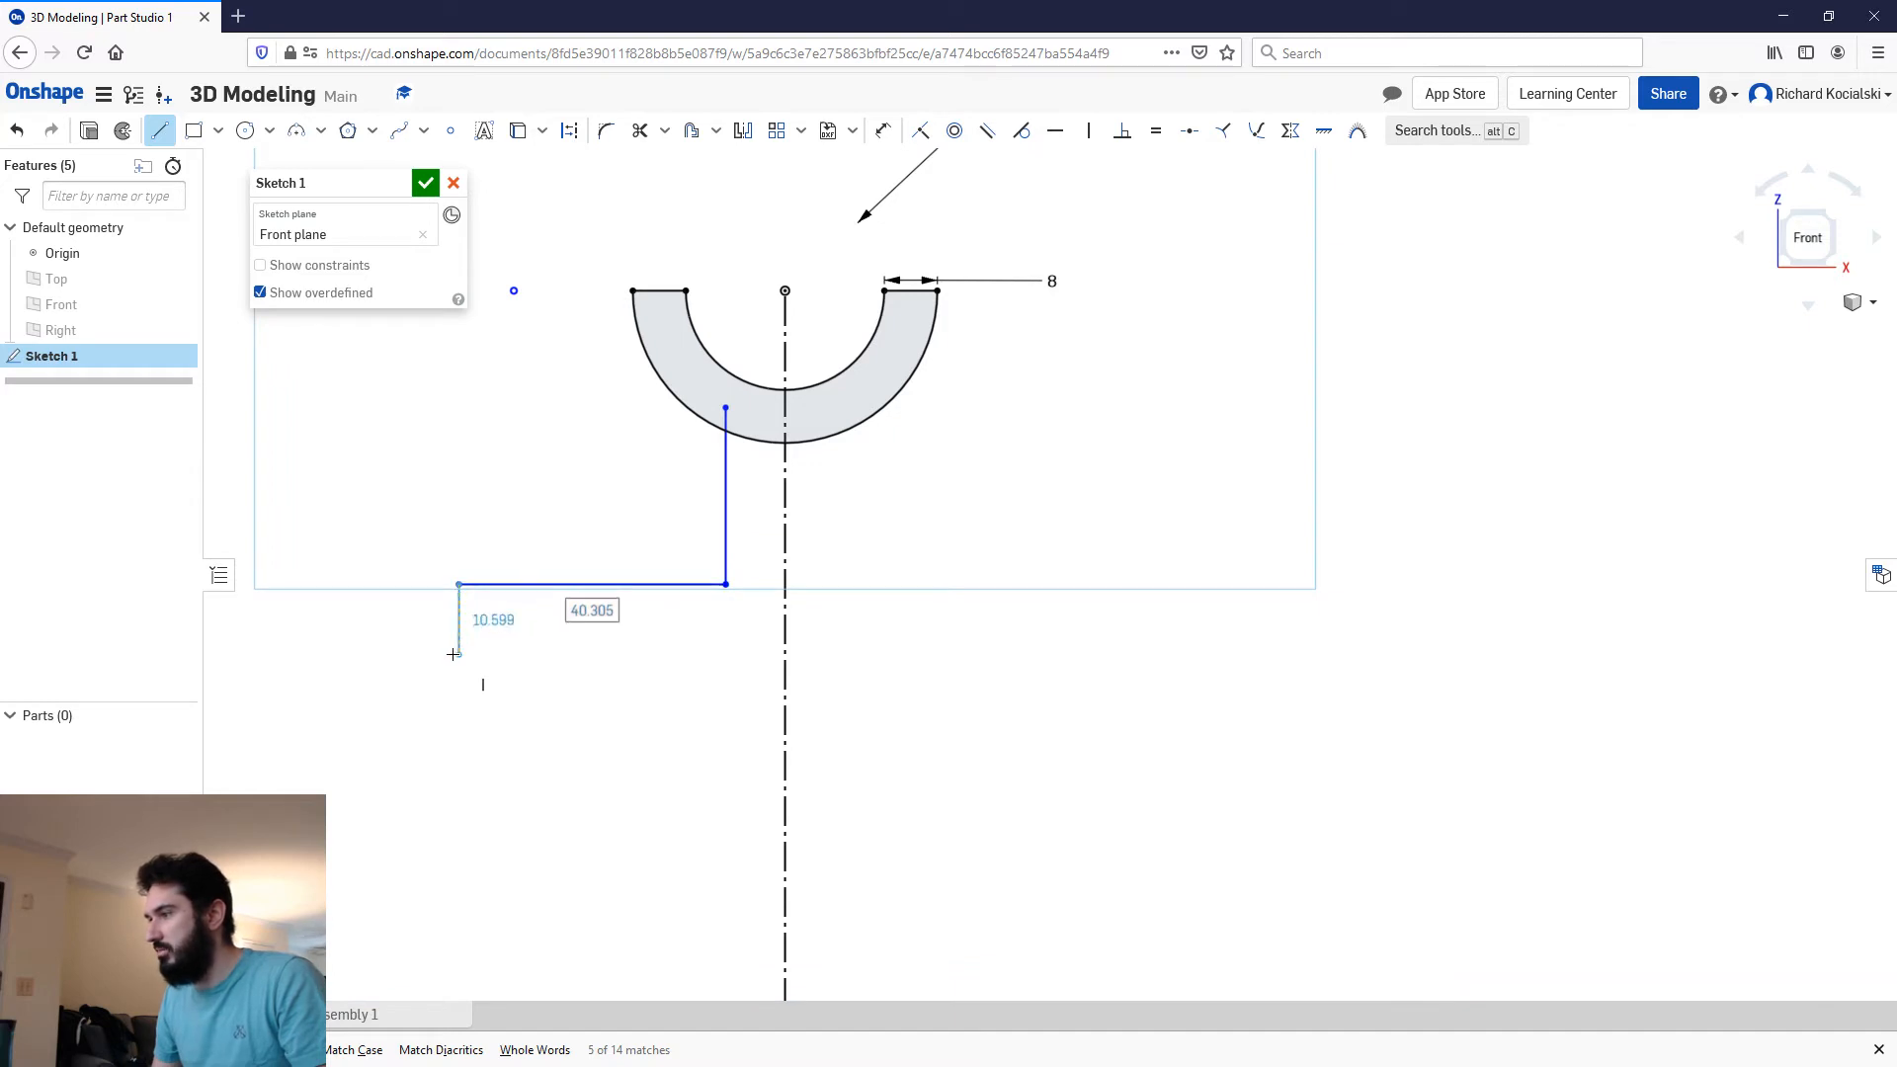
click(458, 648)
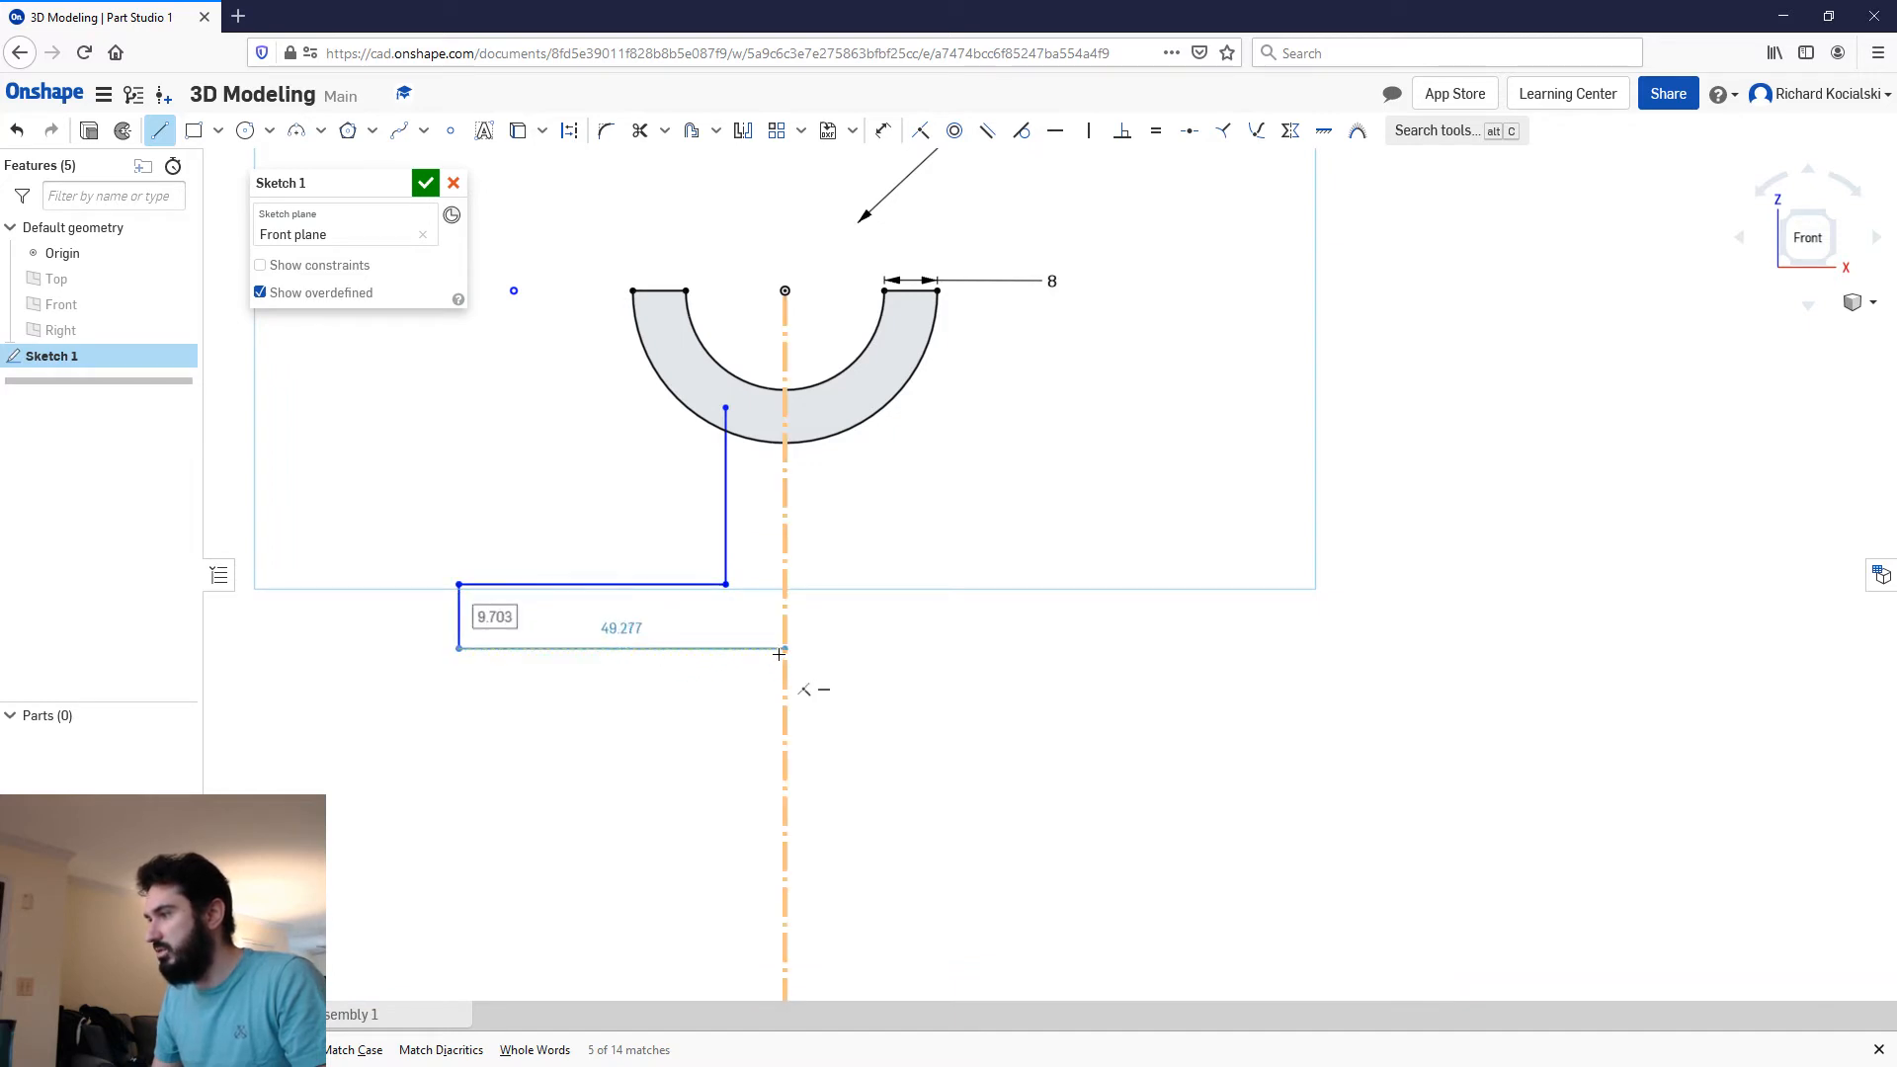
click(778, 653)
key(Escape)
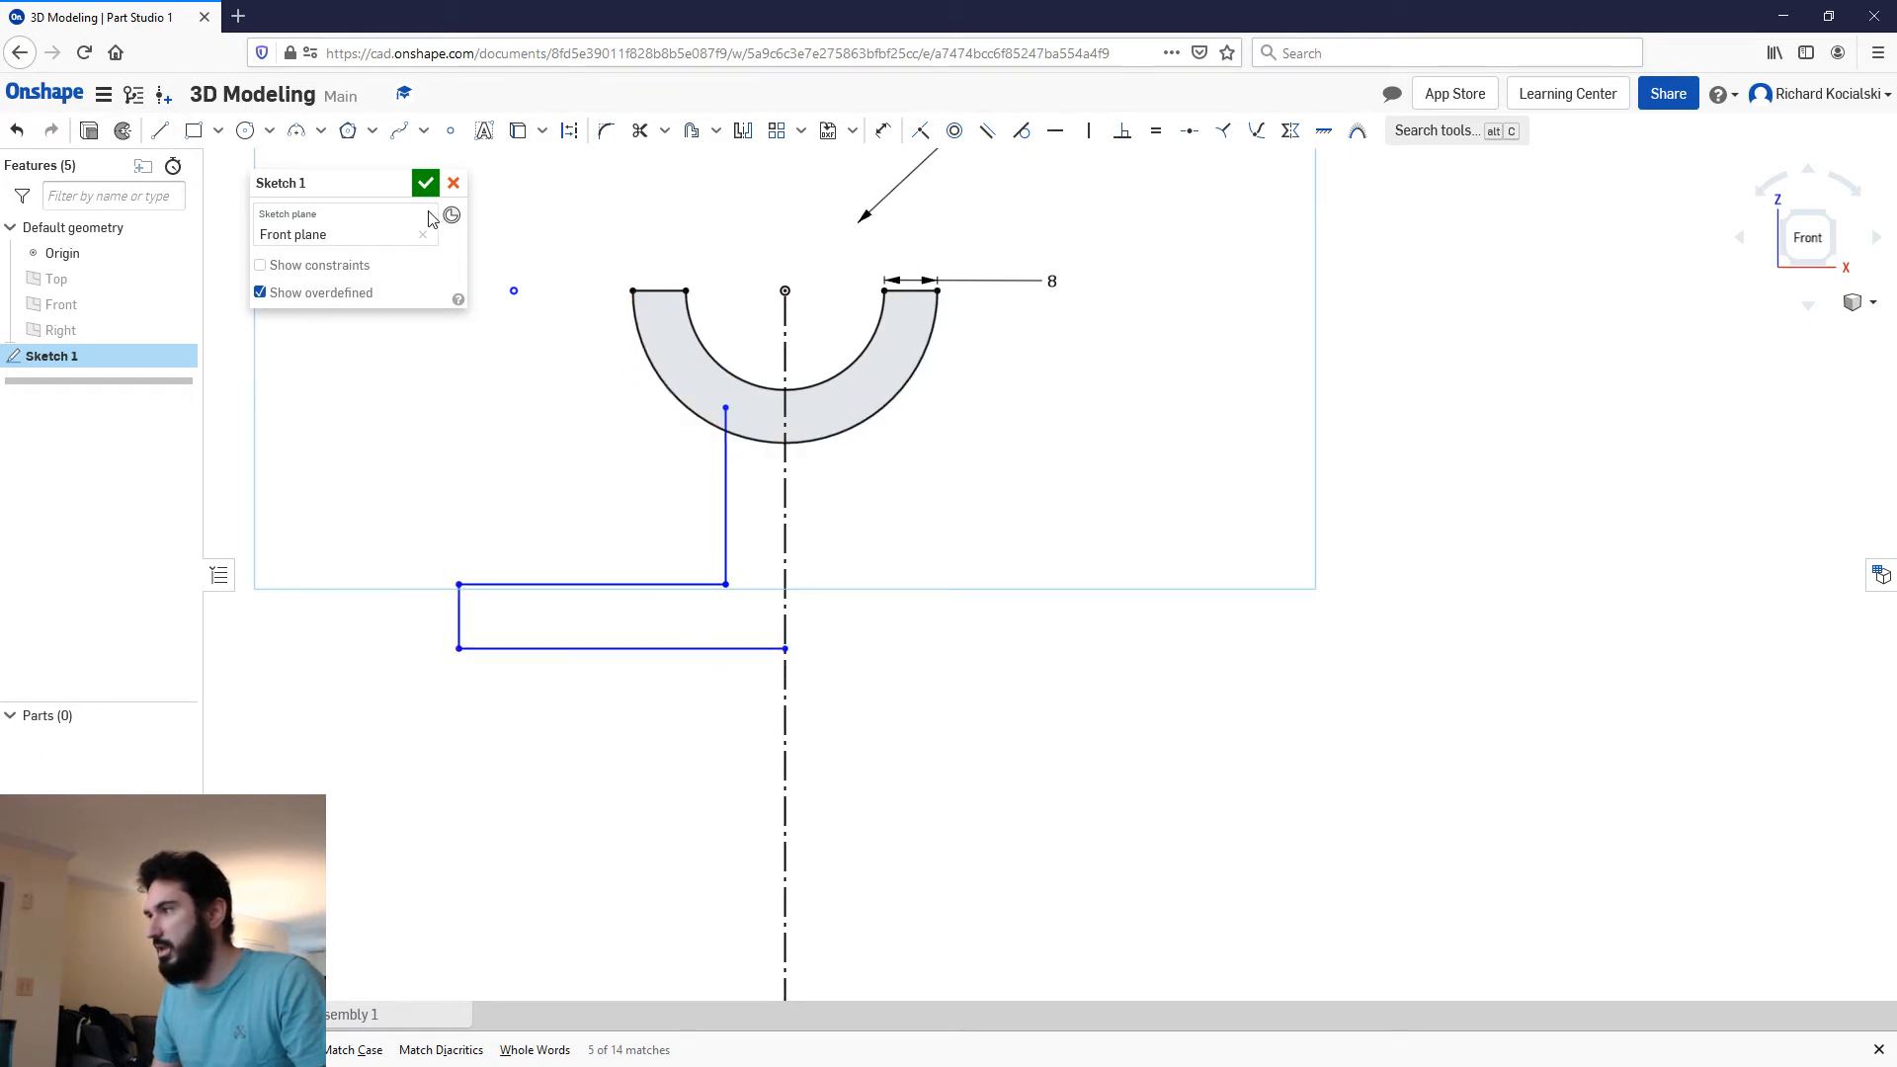
Step: Dimension the base's half-width from its outer left corner to the centerline as 37.5 mm
click(882, 130)
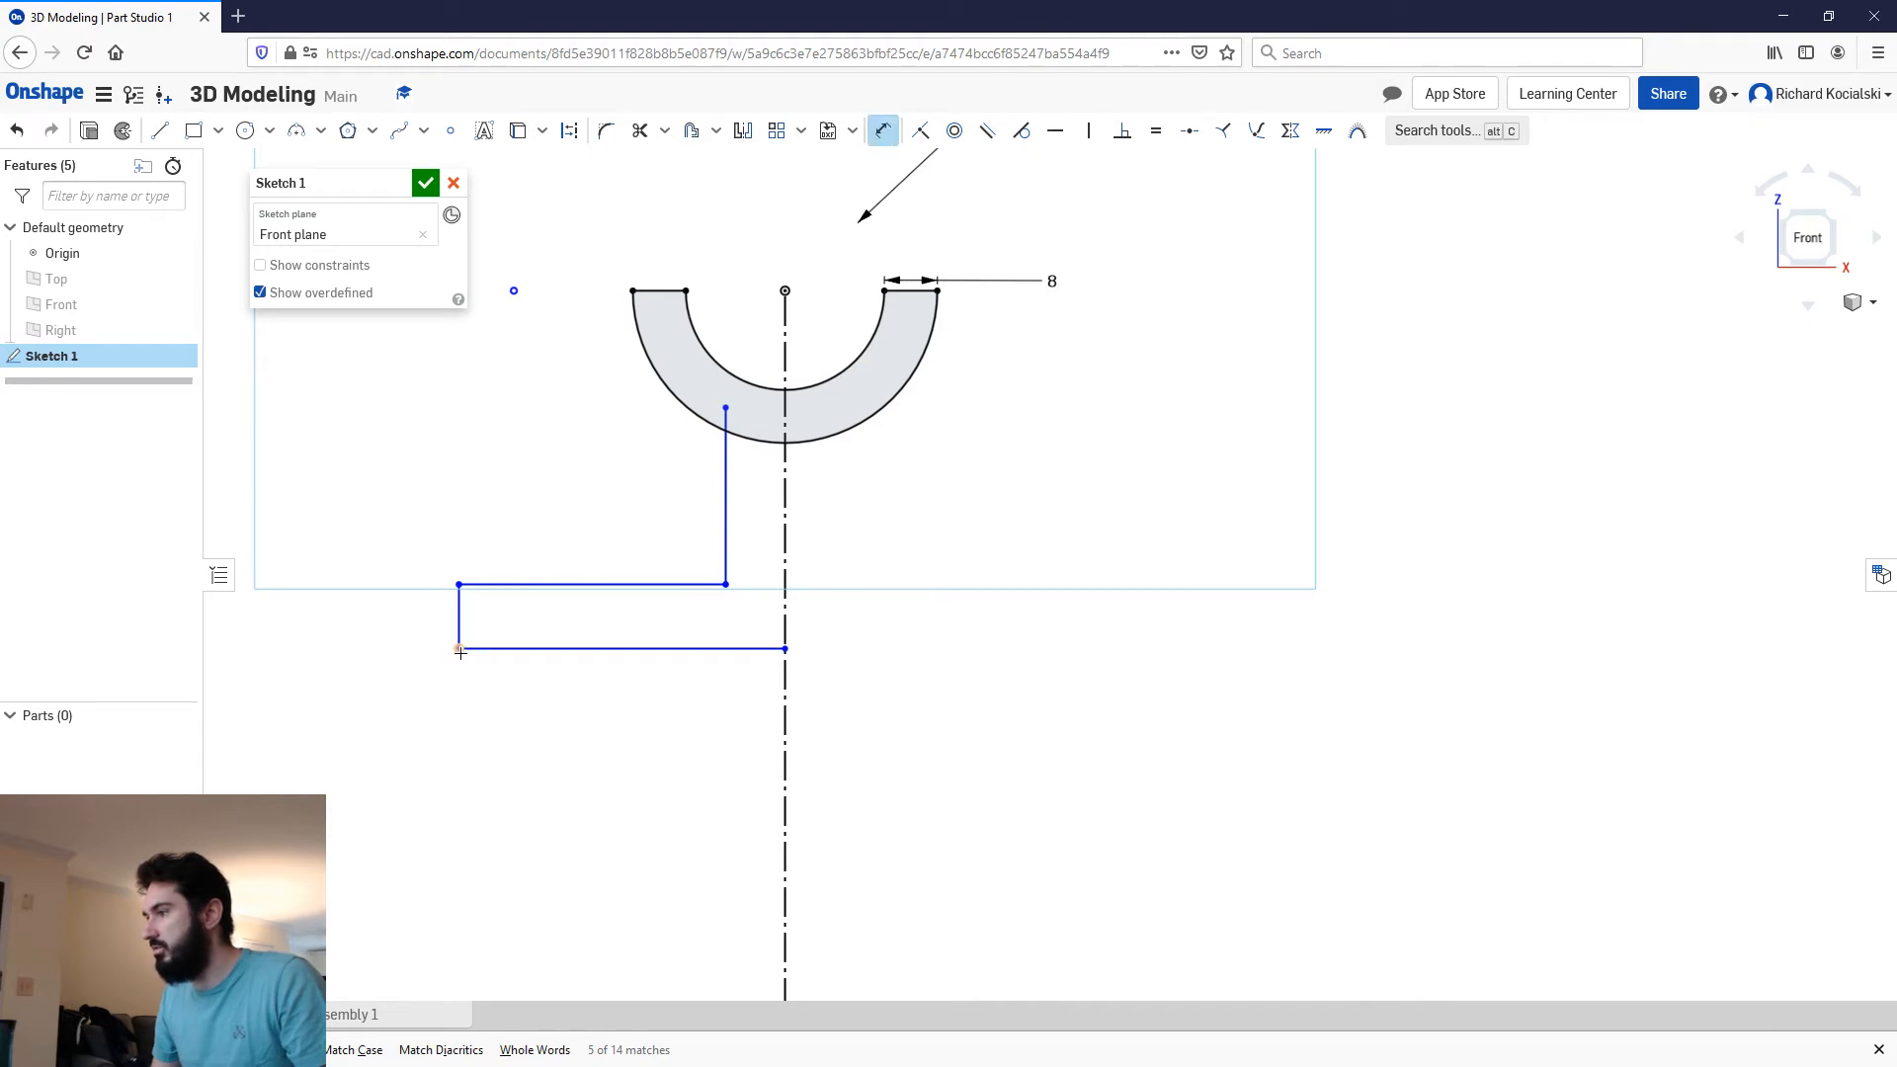
click(787, 648)
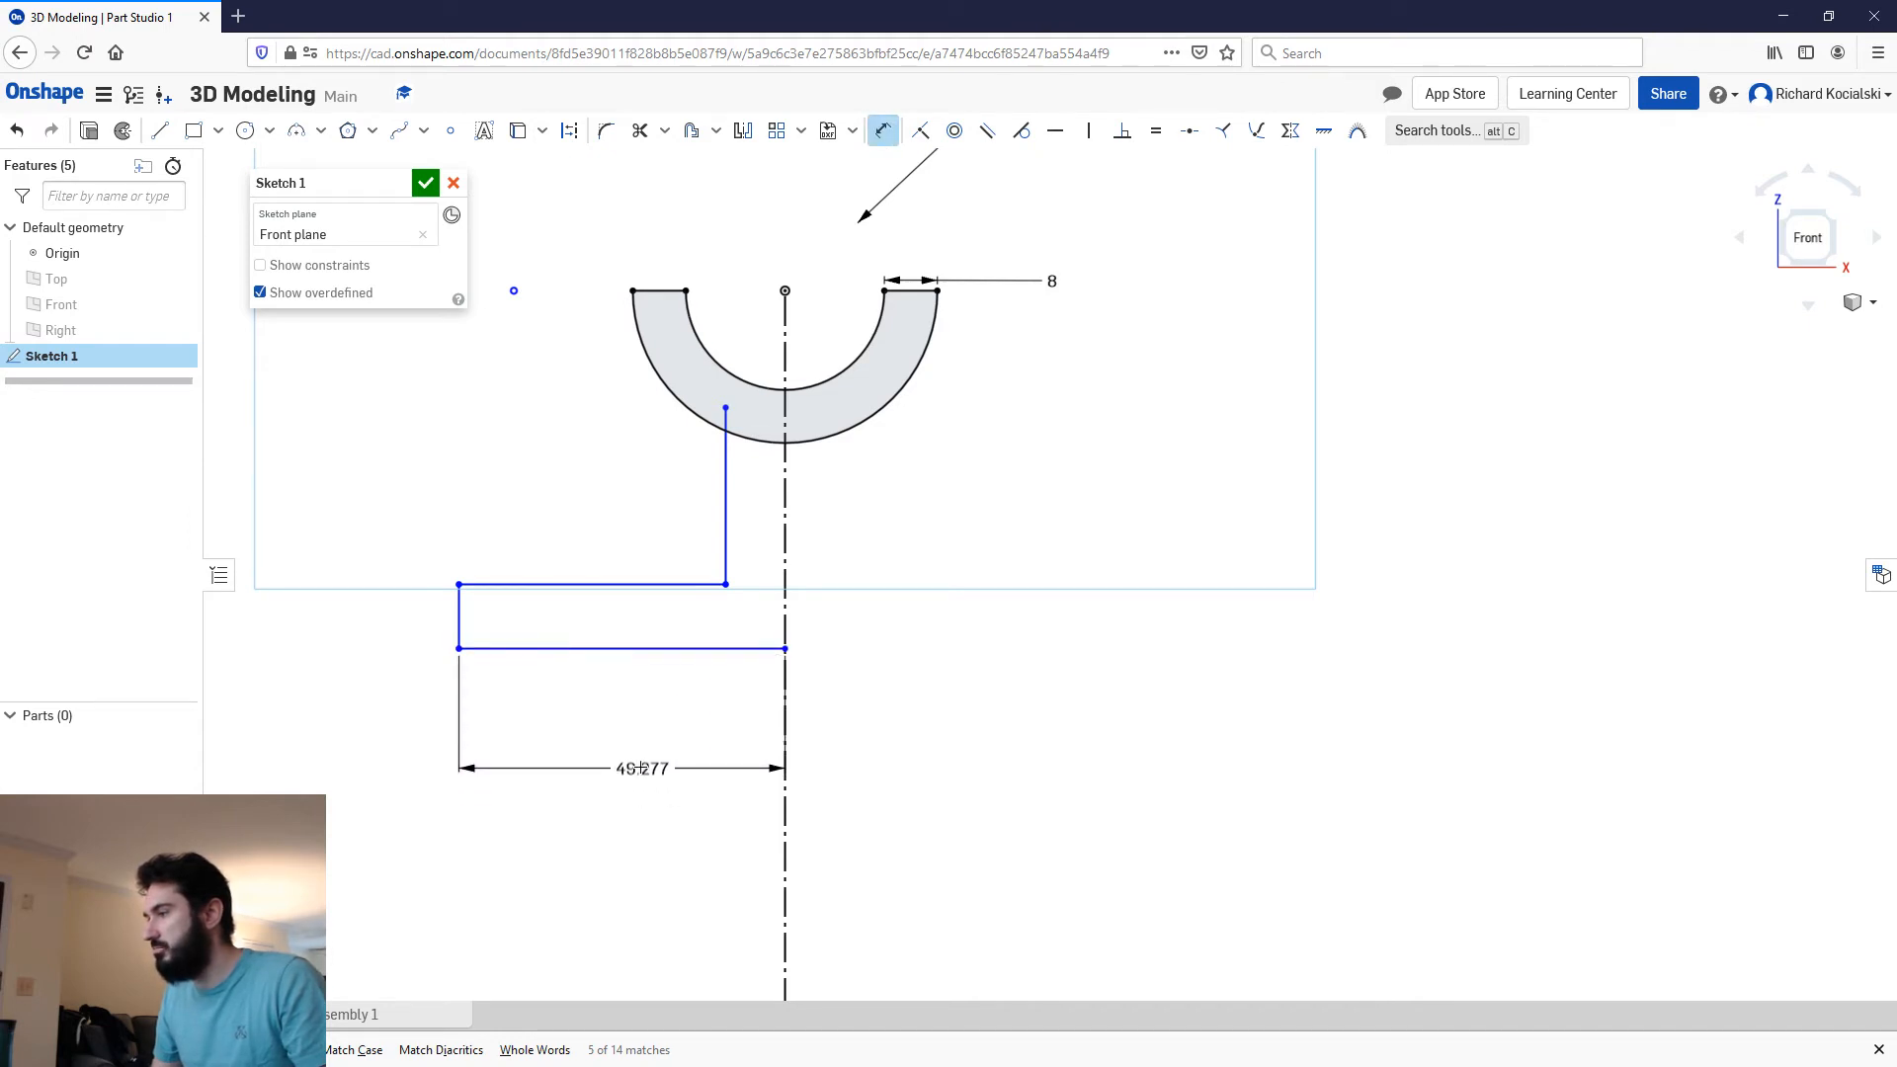
click(634, 767)
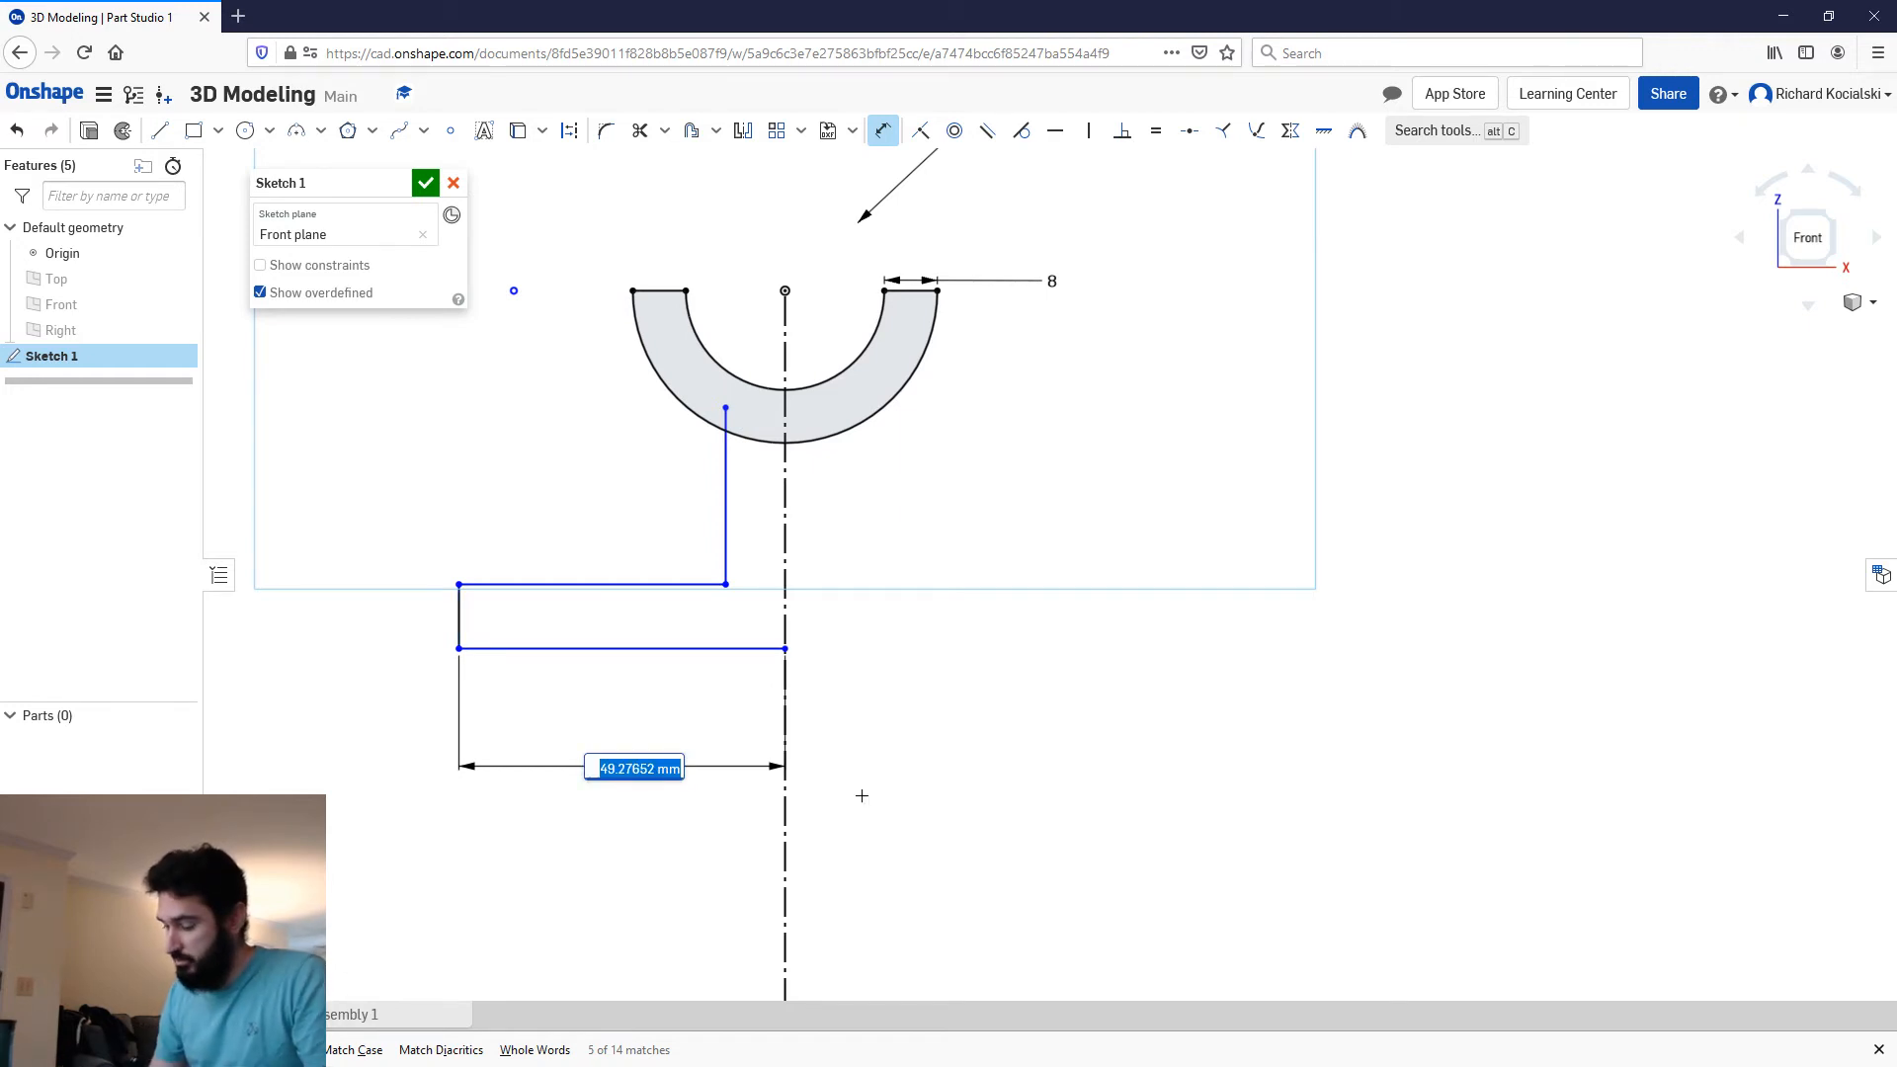
text(37.5)
key(Return)
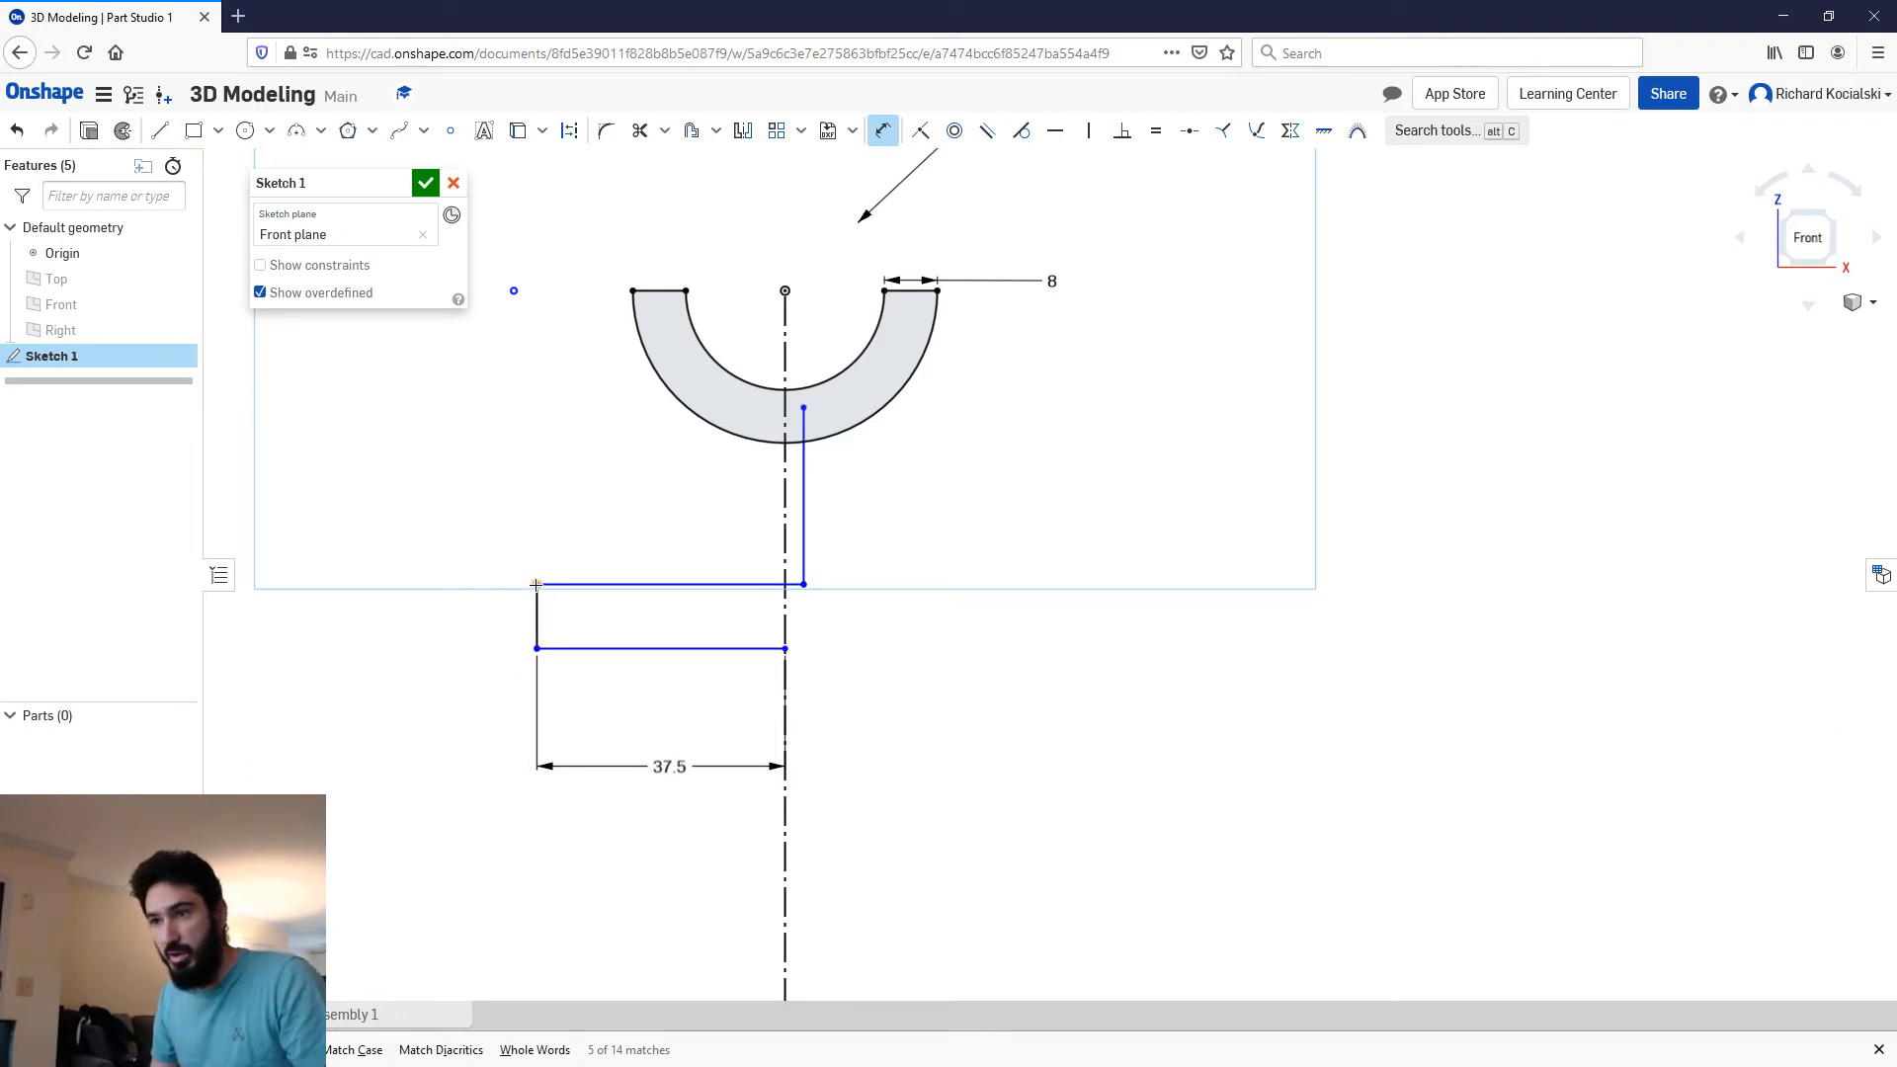
Step: Dimension the base's top edge from its outer left corner to the web as 33 mm
click(796, 583)
click(617, 534)
text(33)
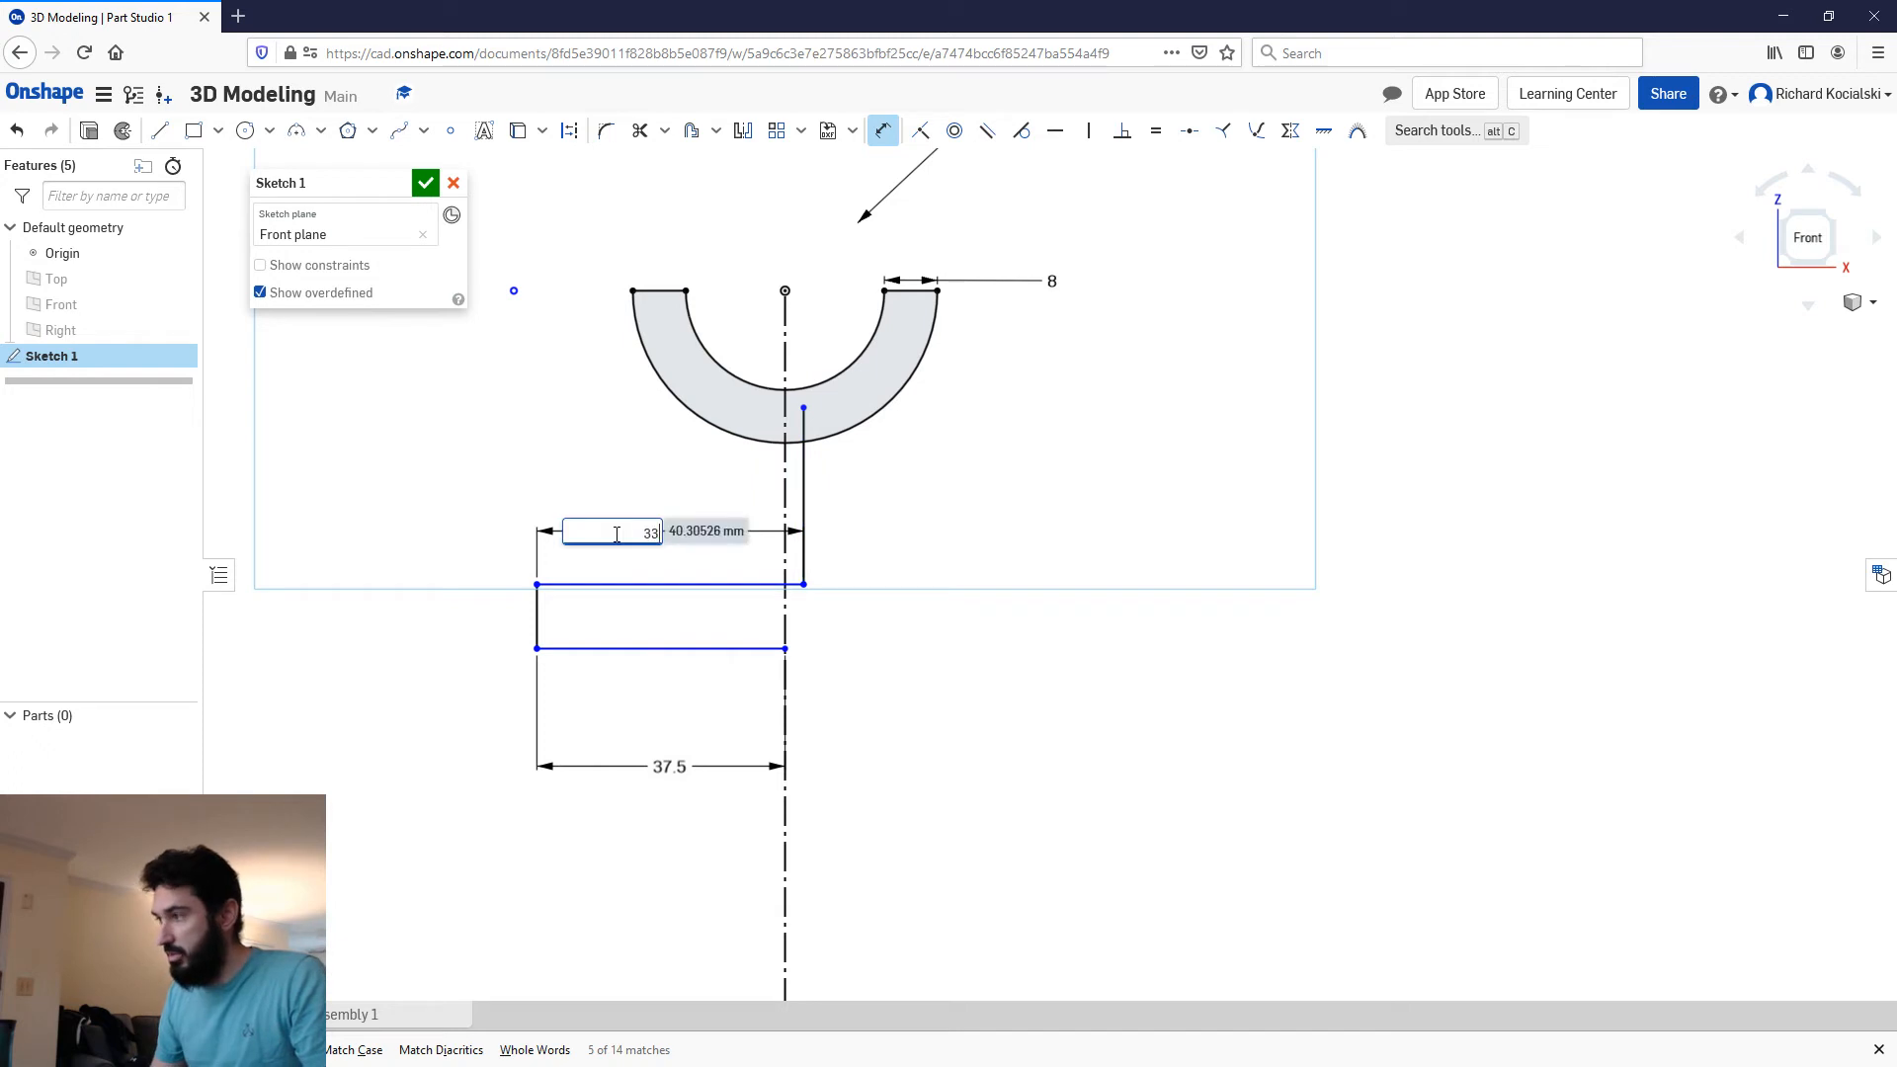
key(Return)
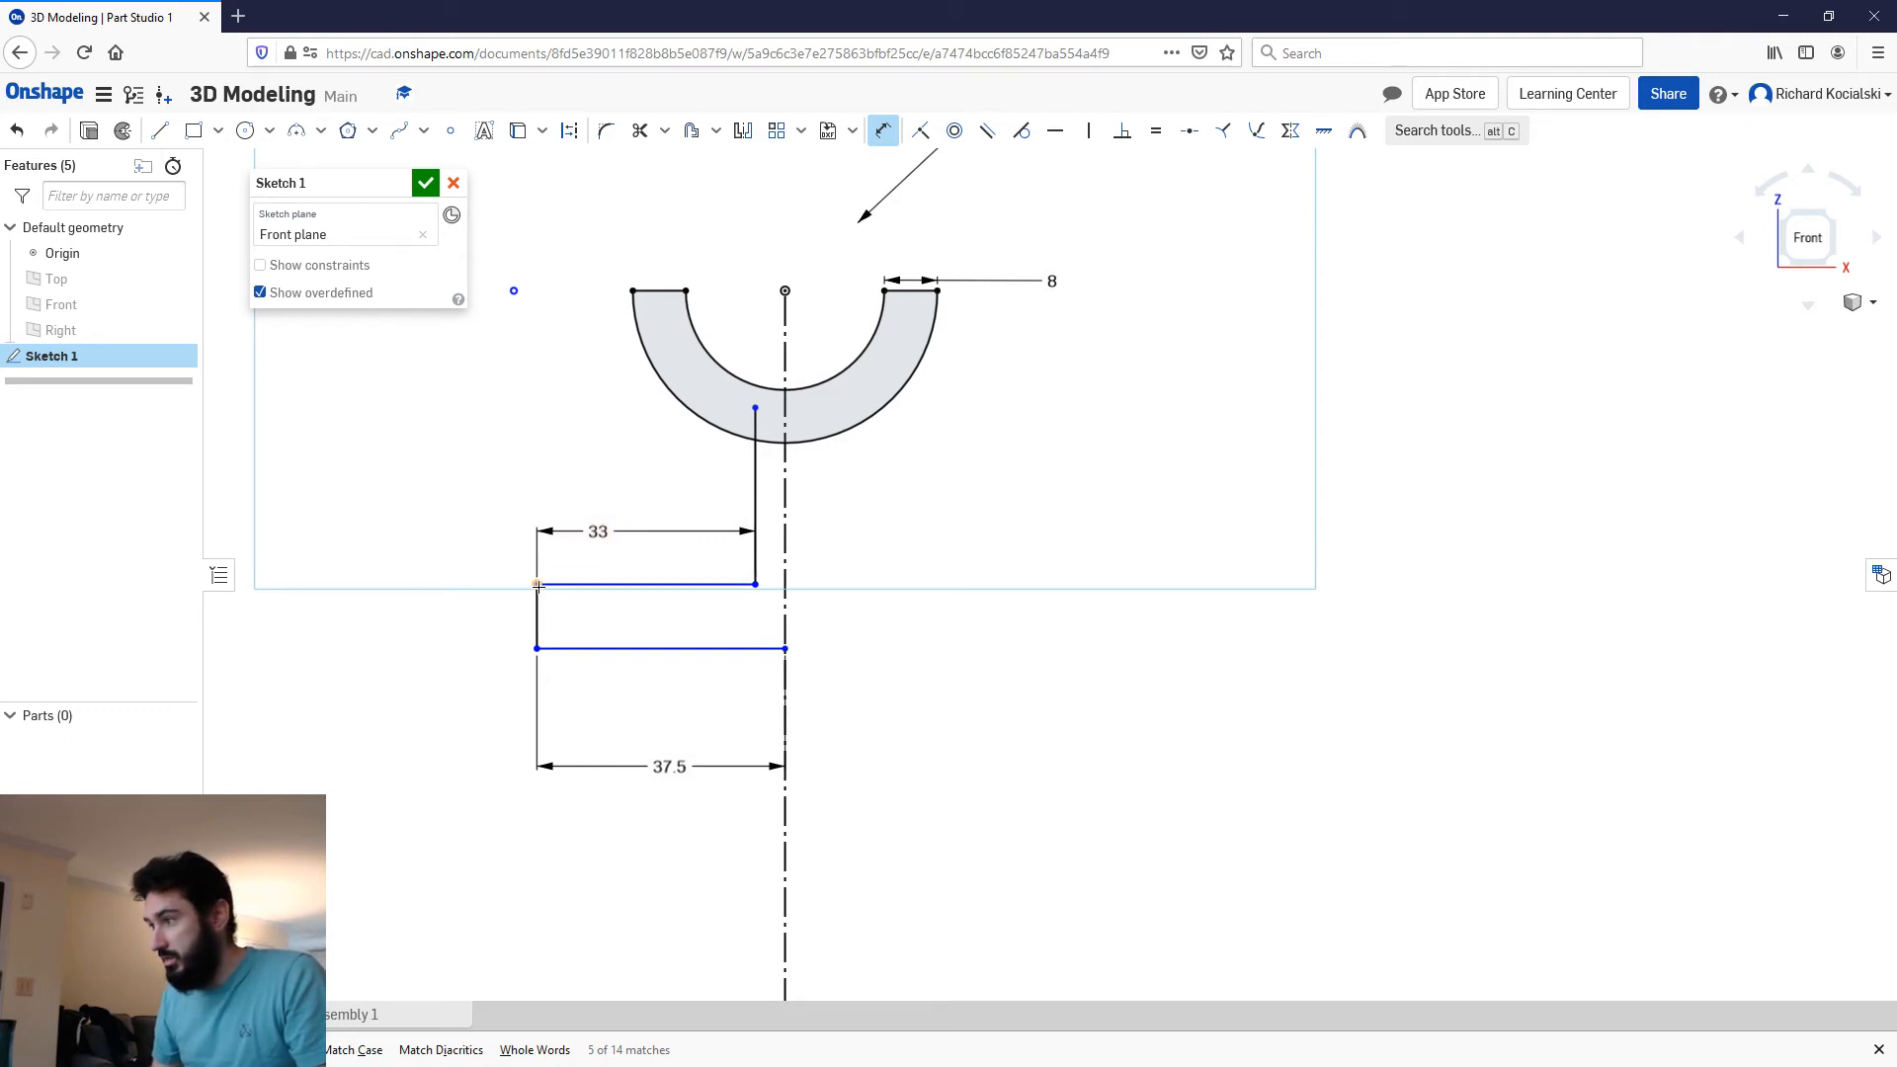
Step: Dimension the base's thickness along its left end as 9 mm
click(535, 647)
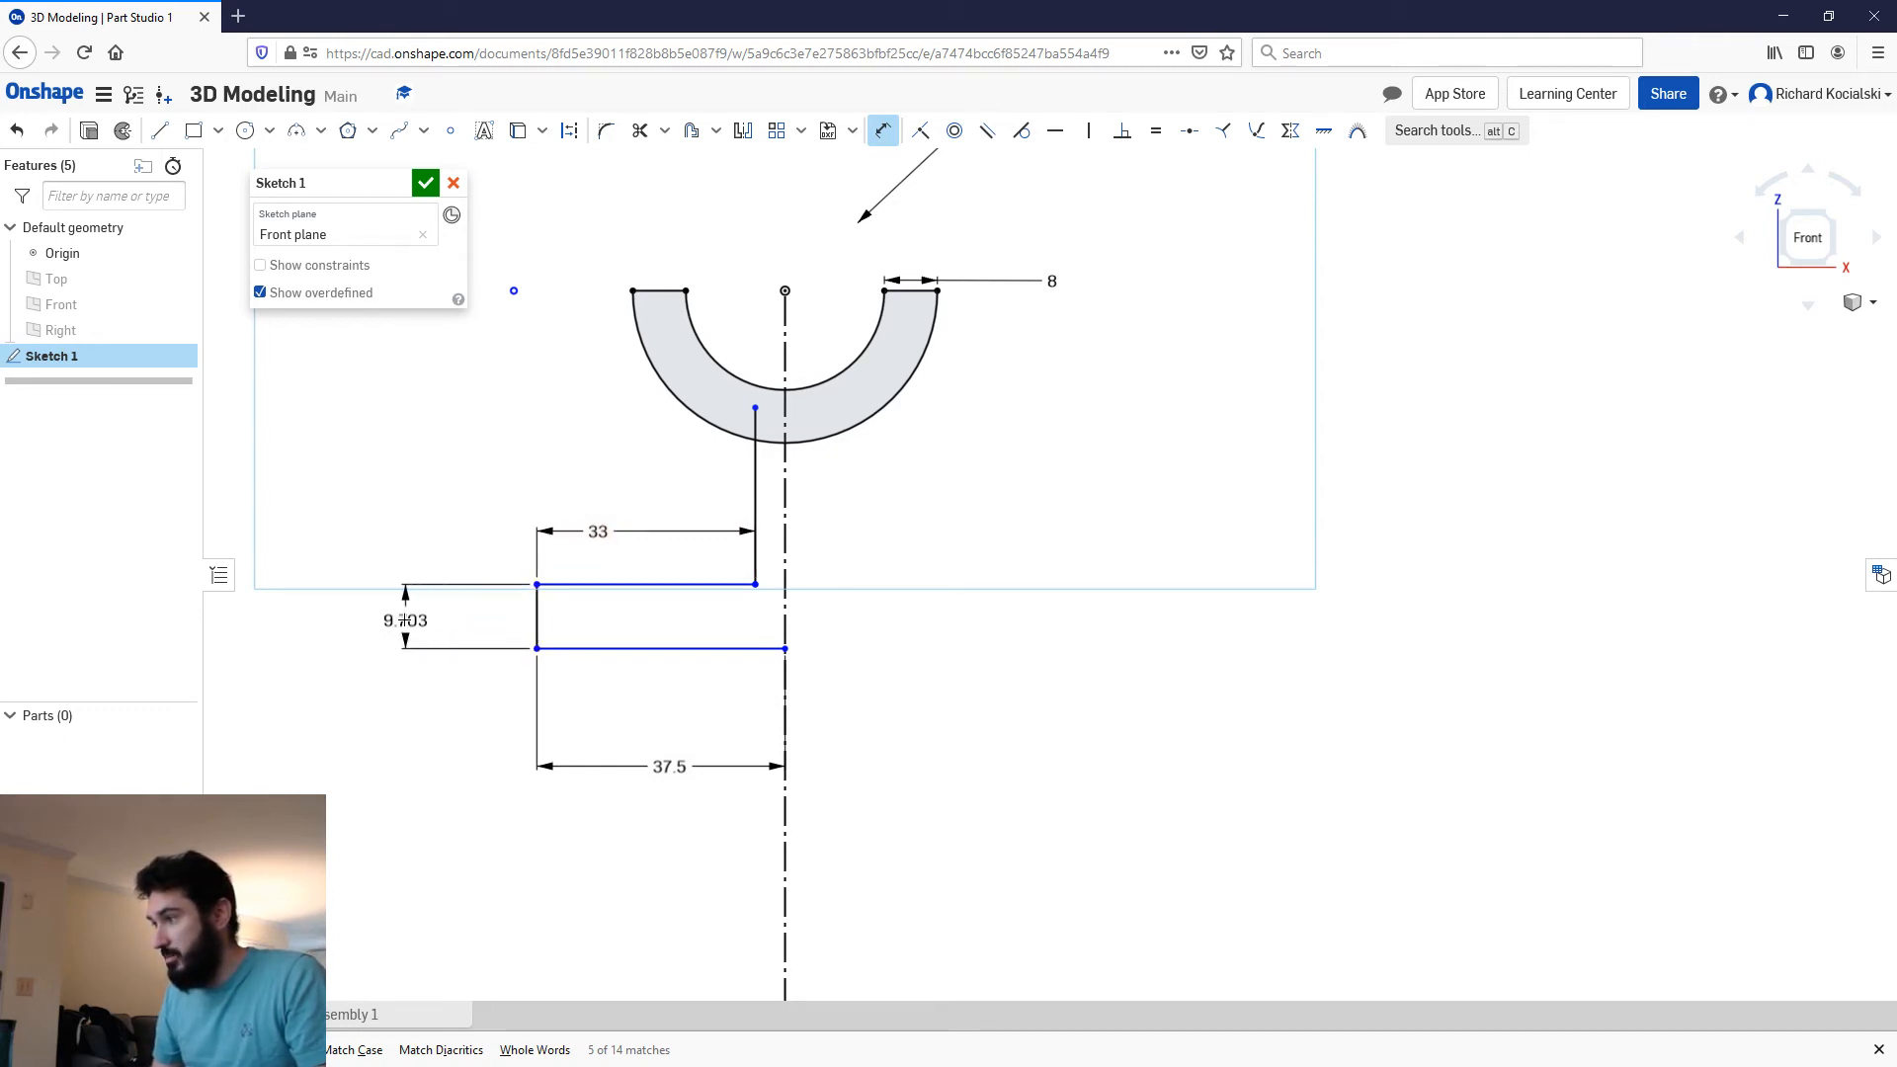
click(405, 620)
text(9)
key(Return)
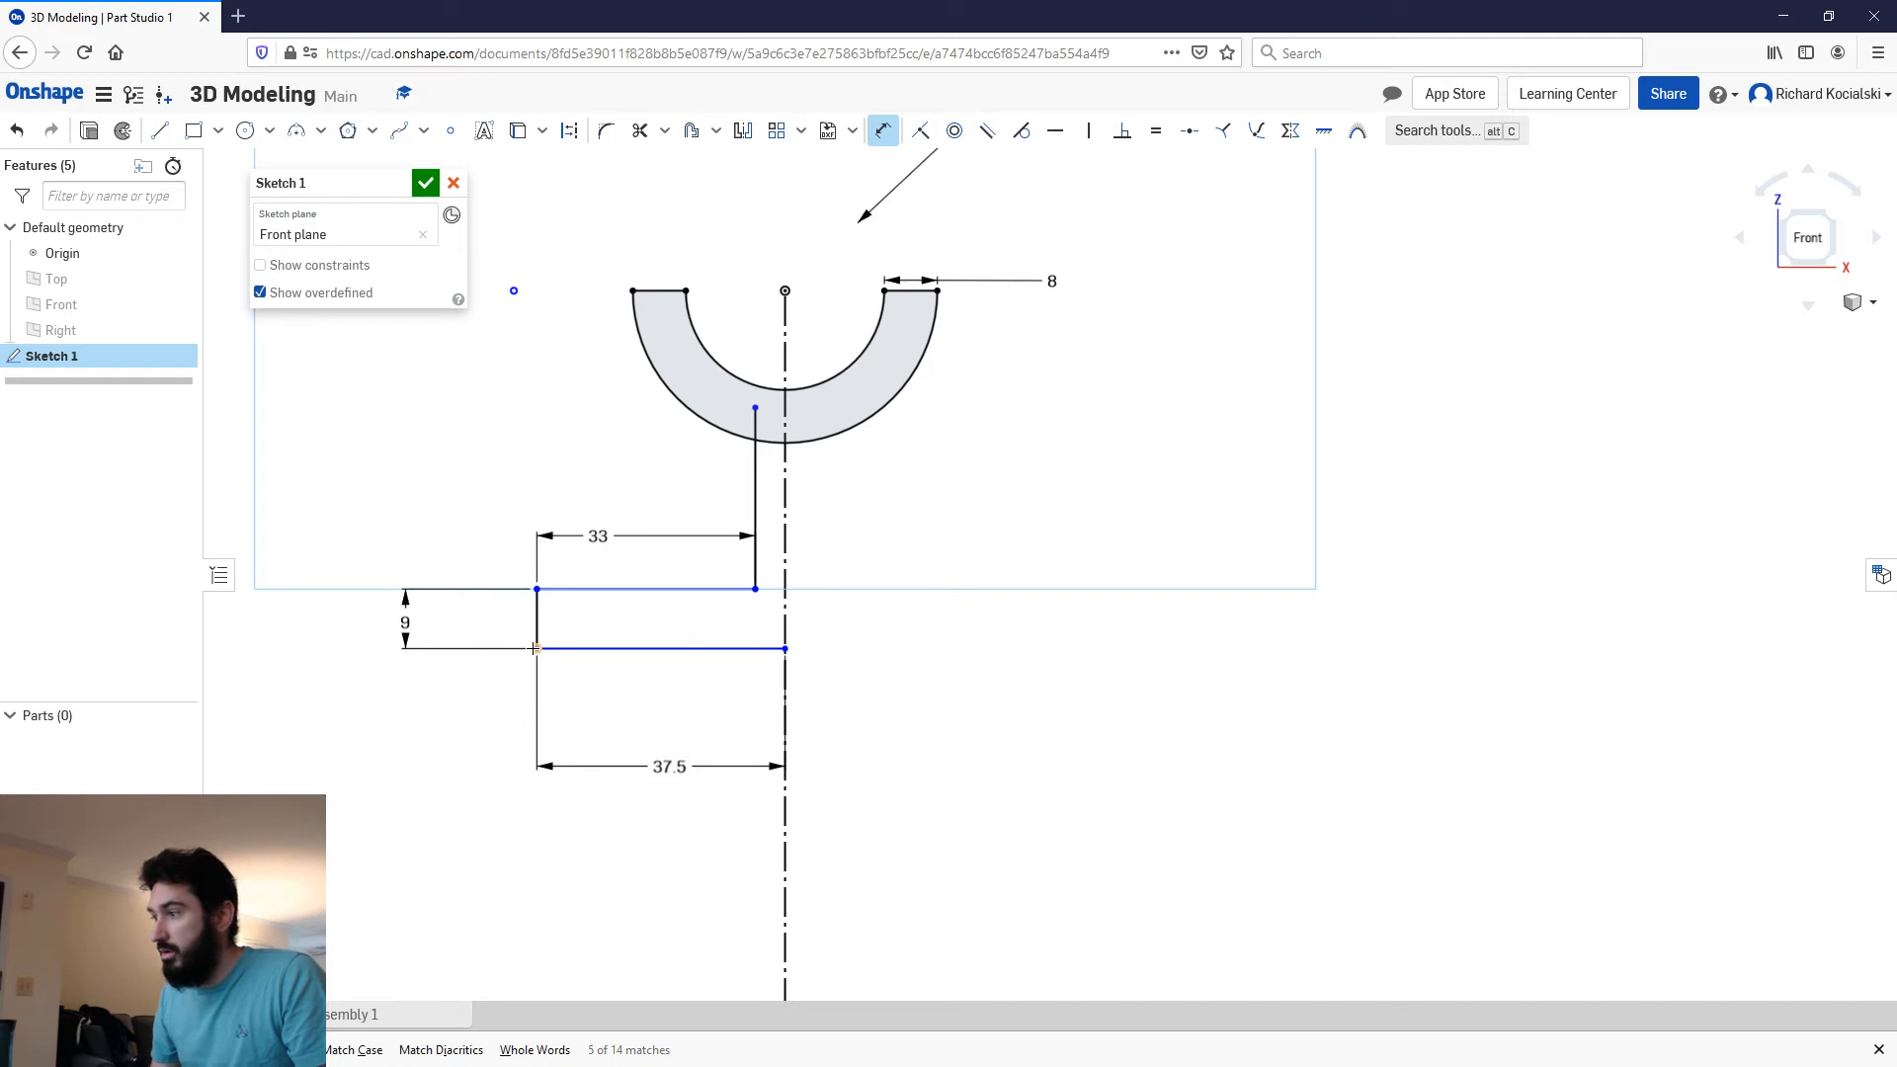
Step: Dimension the overall height from the base's bottom edge to the cradle's top edge as 40 mm
click(632, 289)
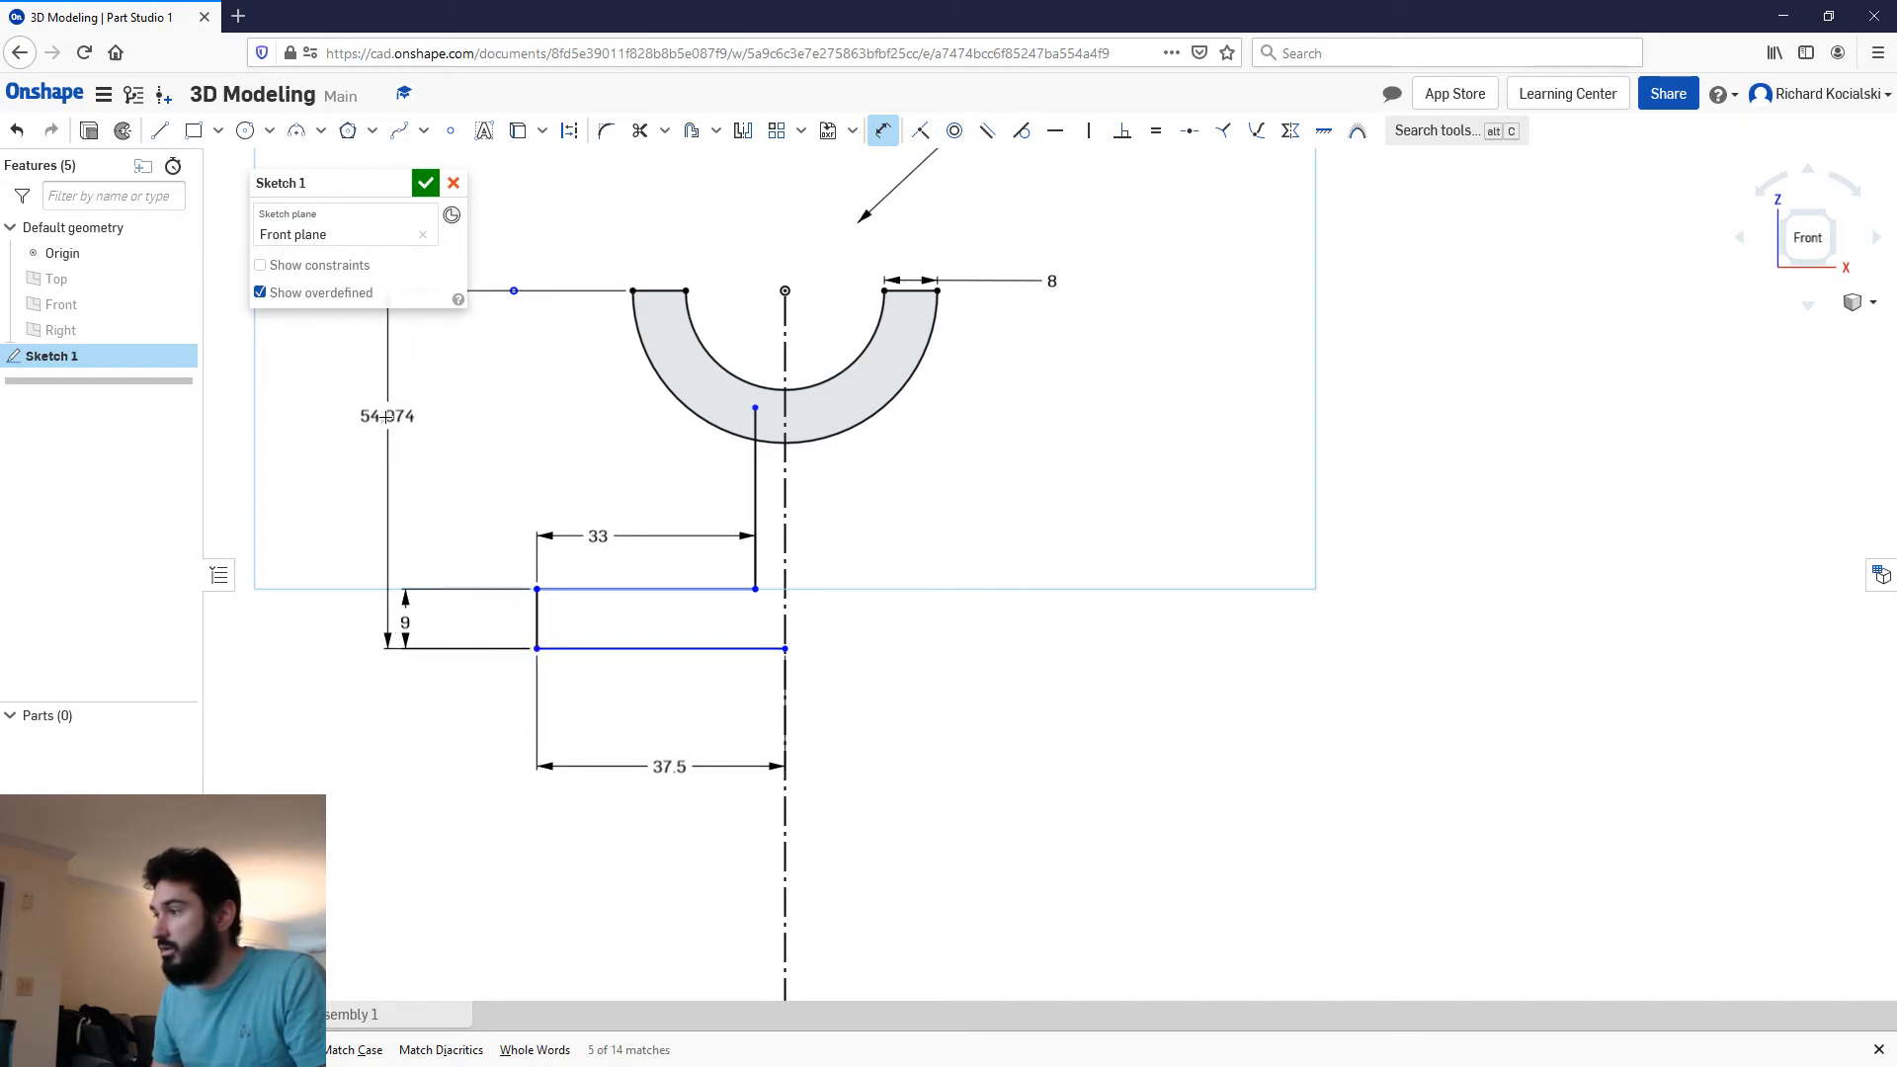
click(364, 423)
text(40)
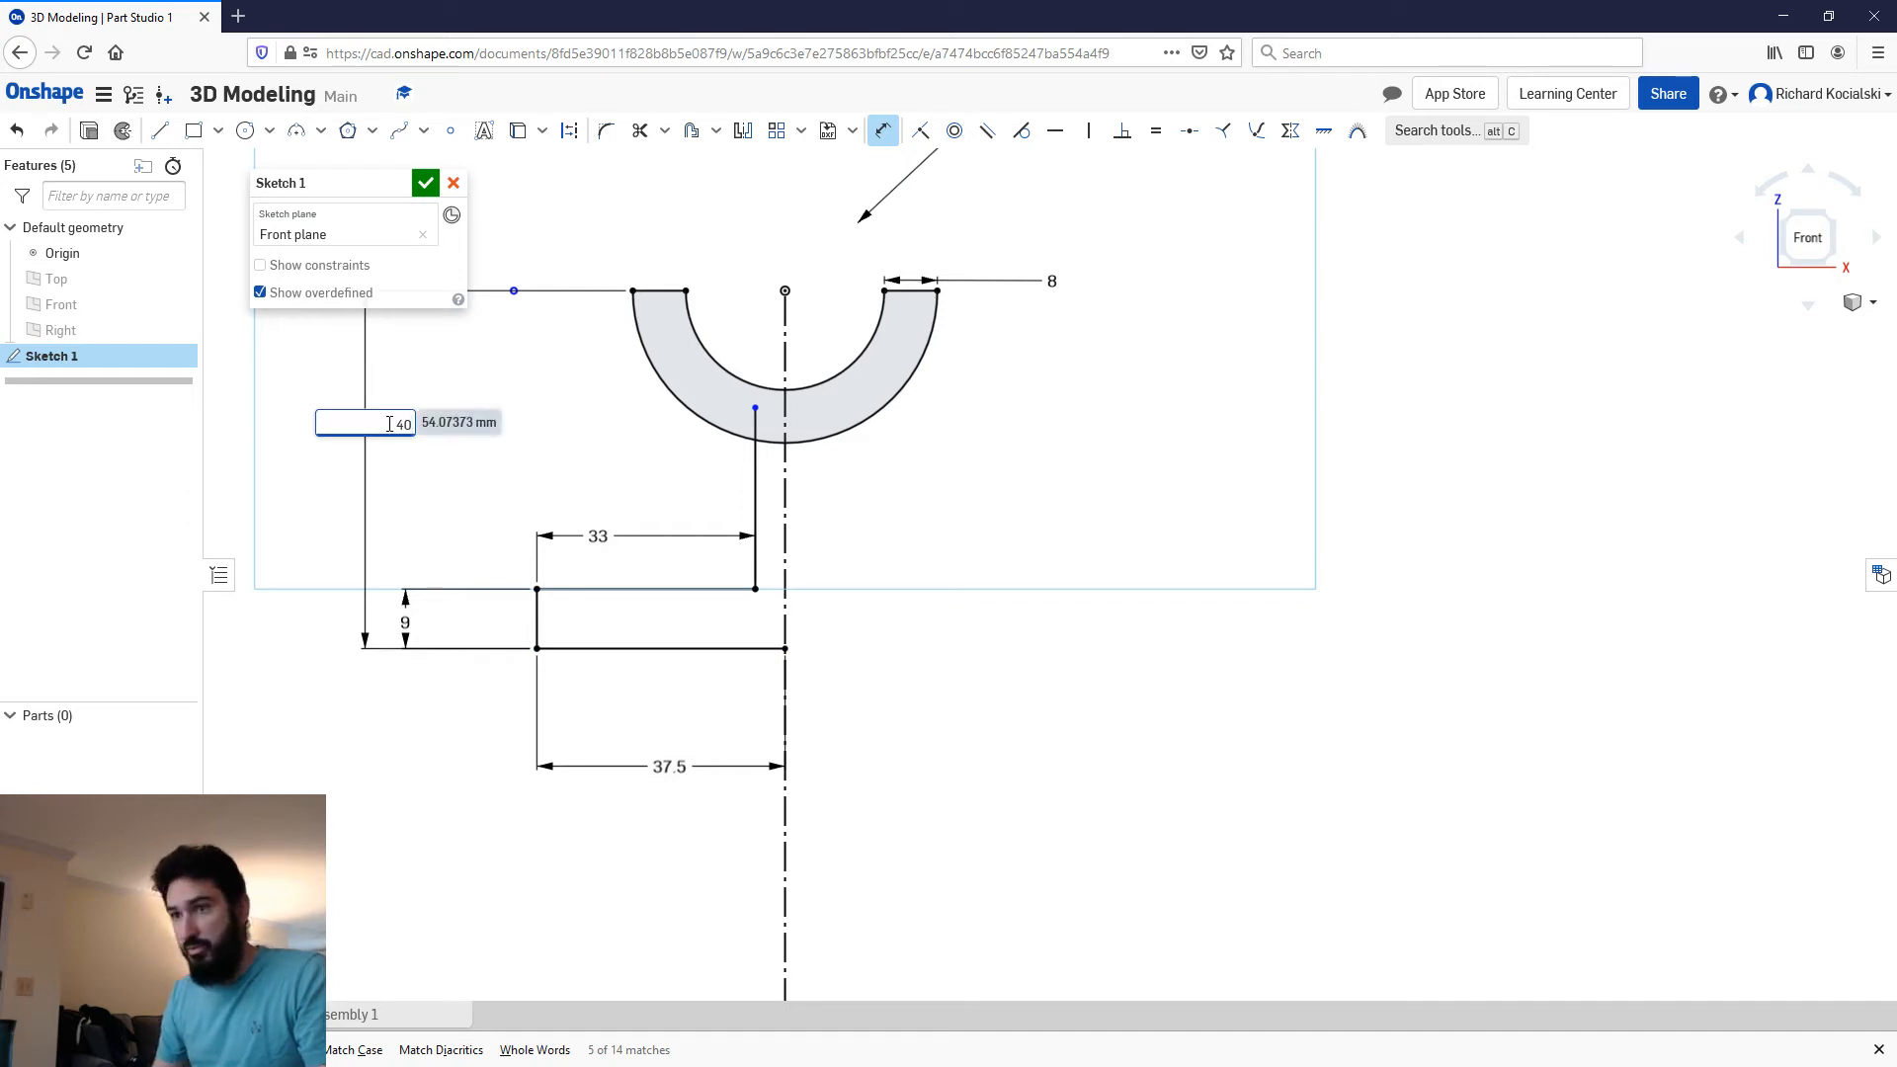
key(Return)
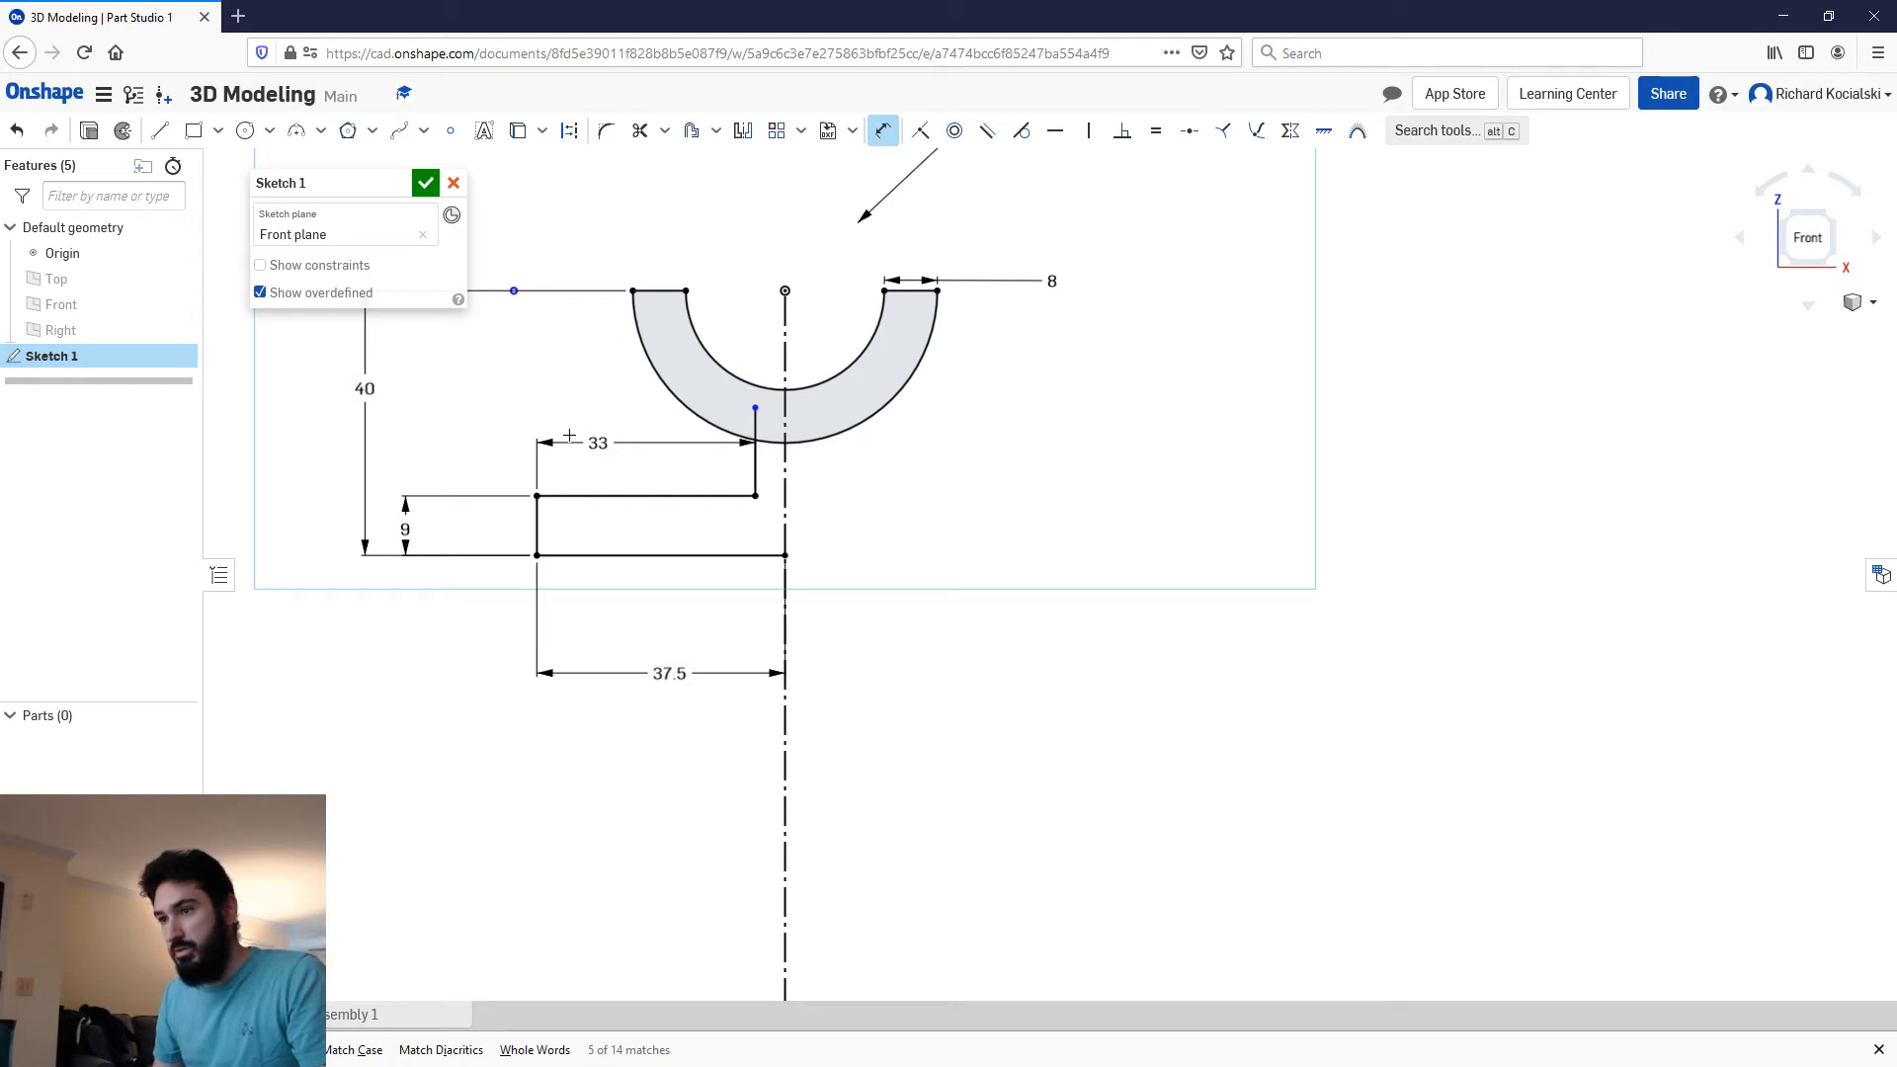
Step: Dimension the web's vertical line to the construction centerline as 9 mm
scroll(836, 450, down, 1)
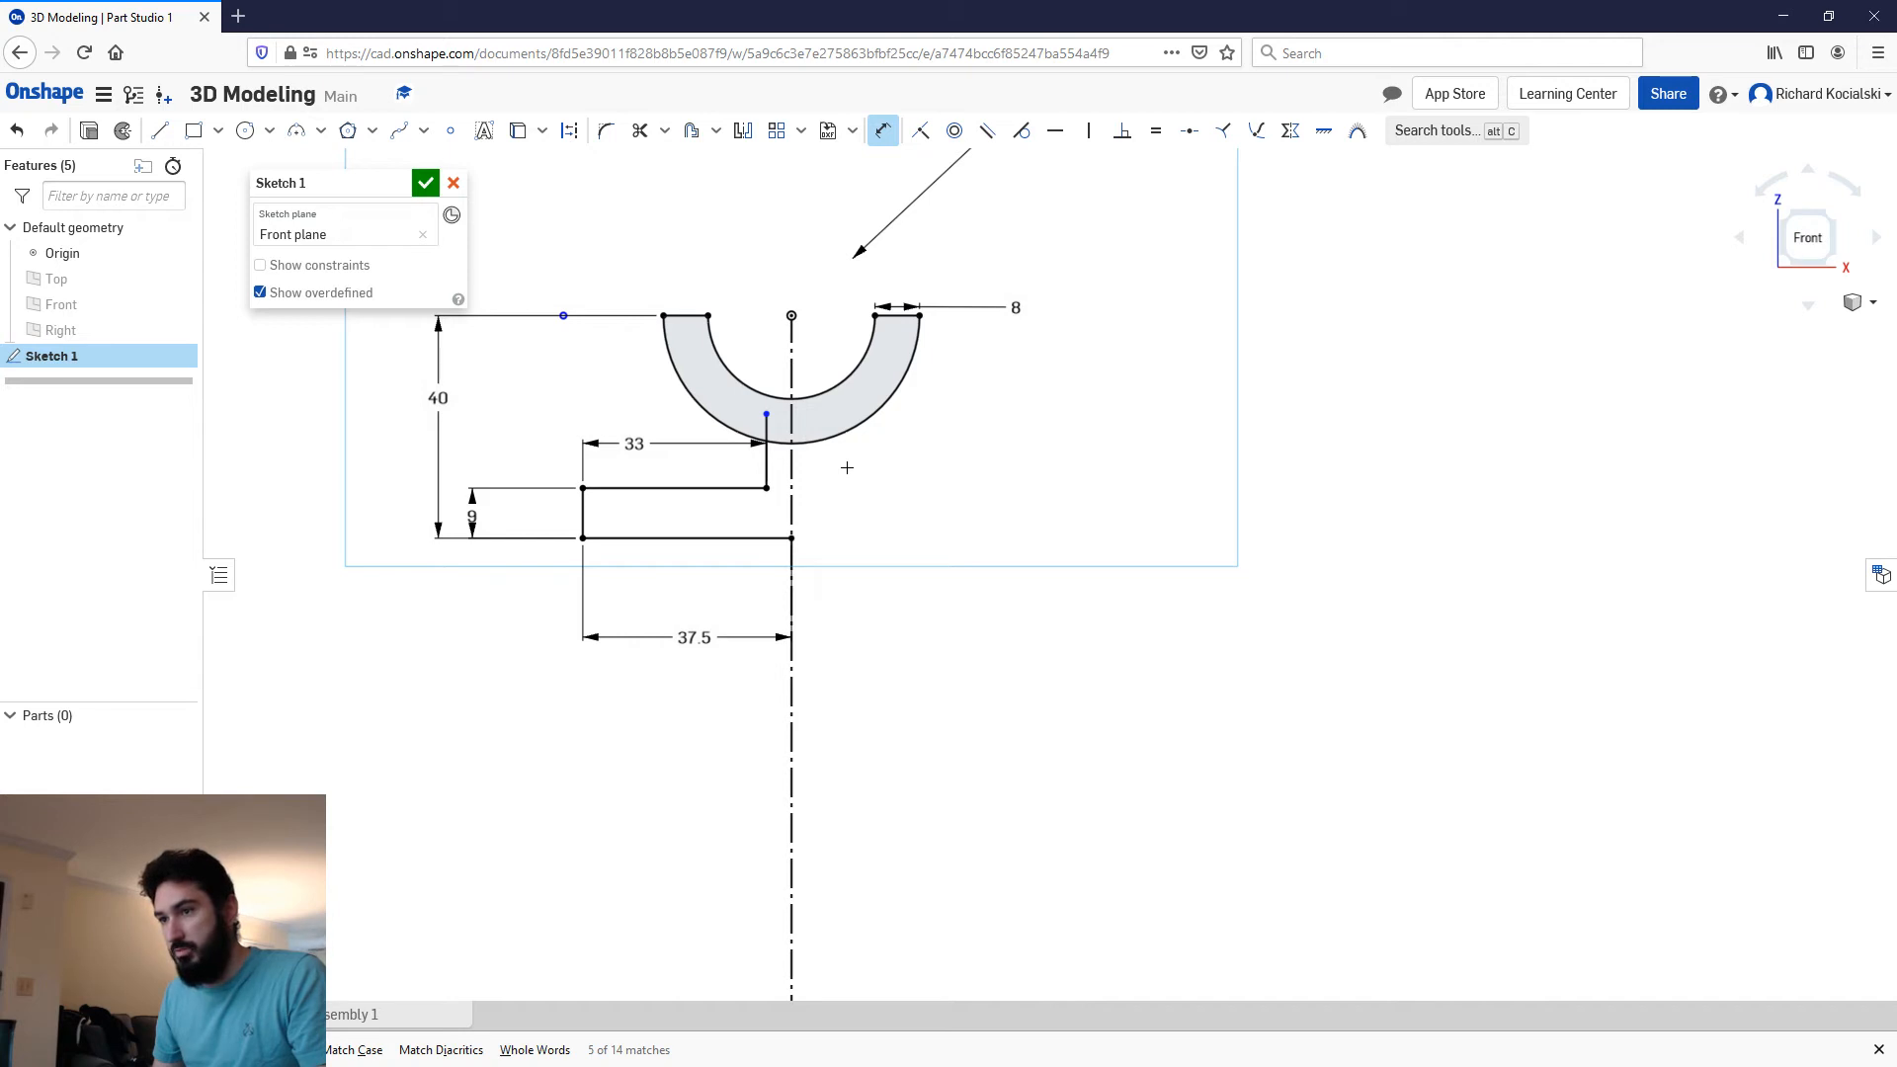
scroll(820, 479, up, 5)
click(766, 475)
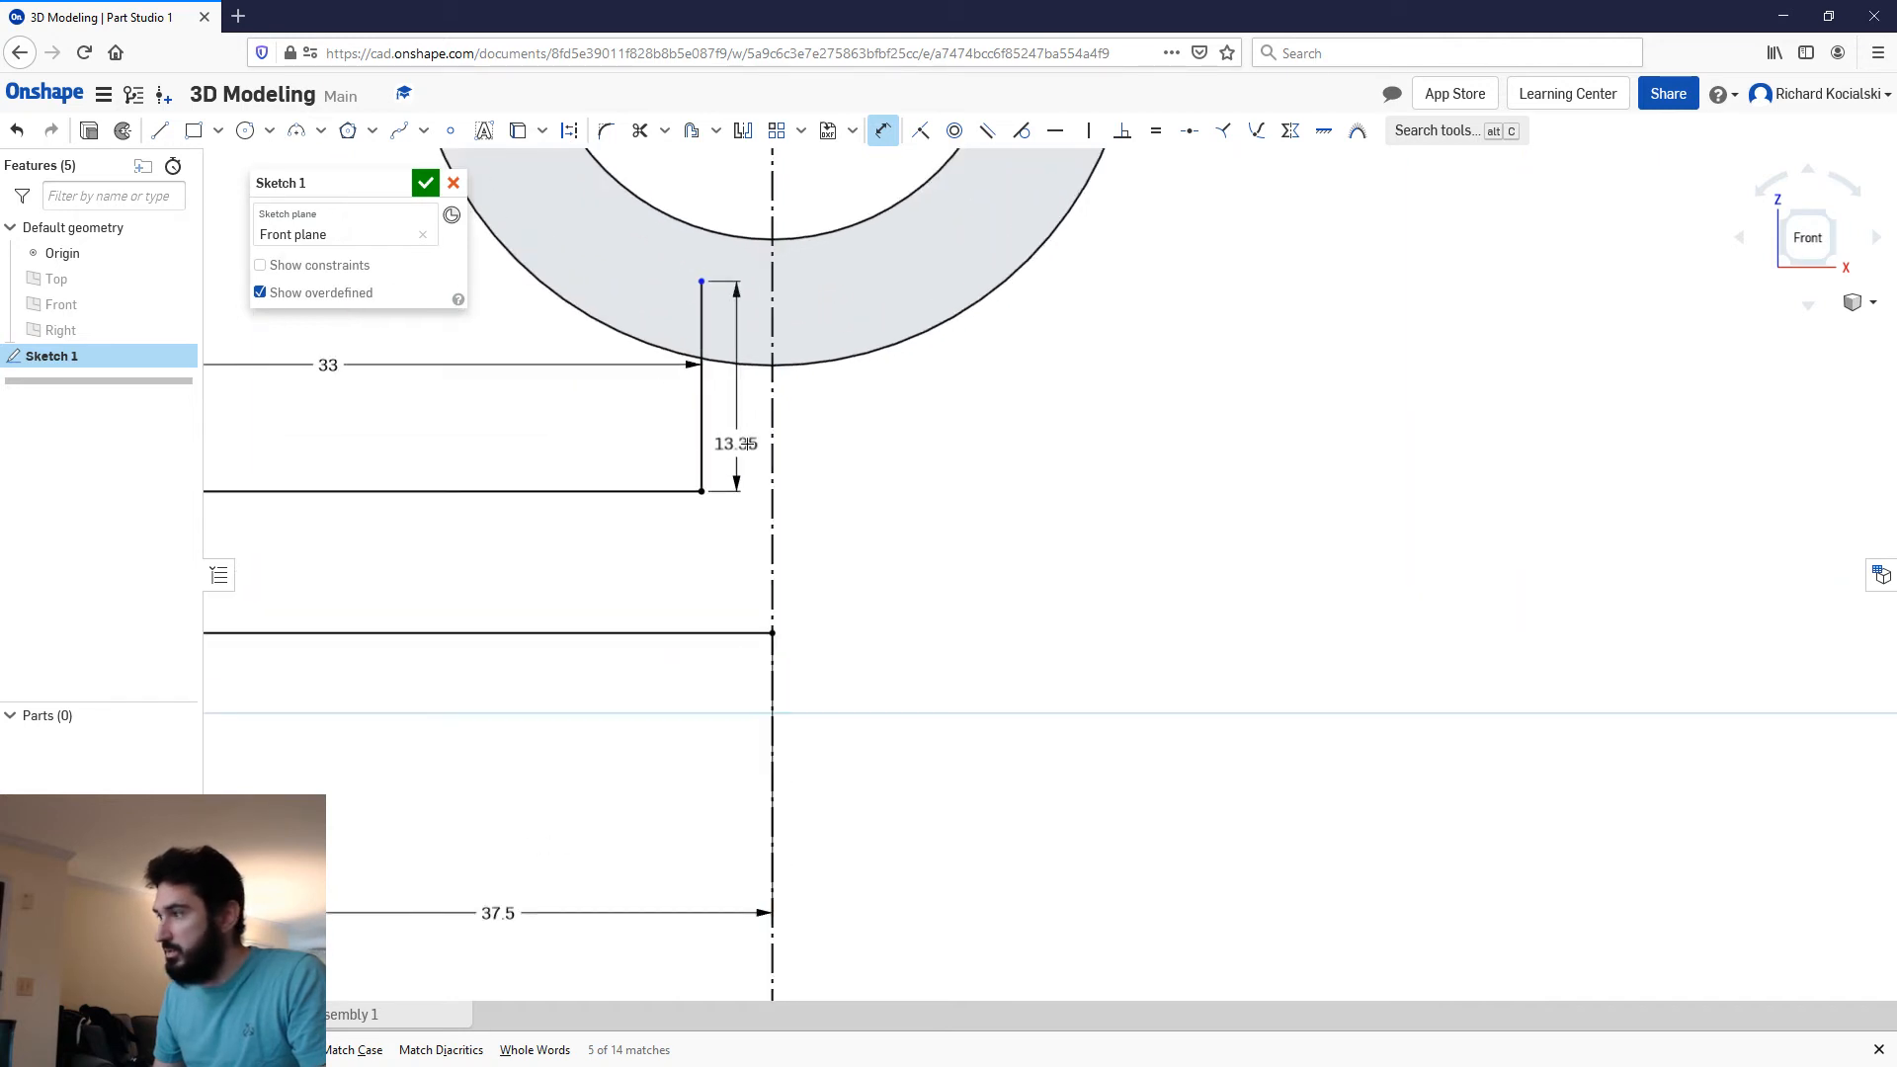
click(771, 446)
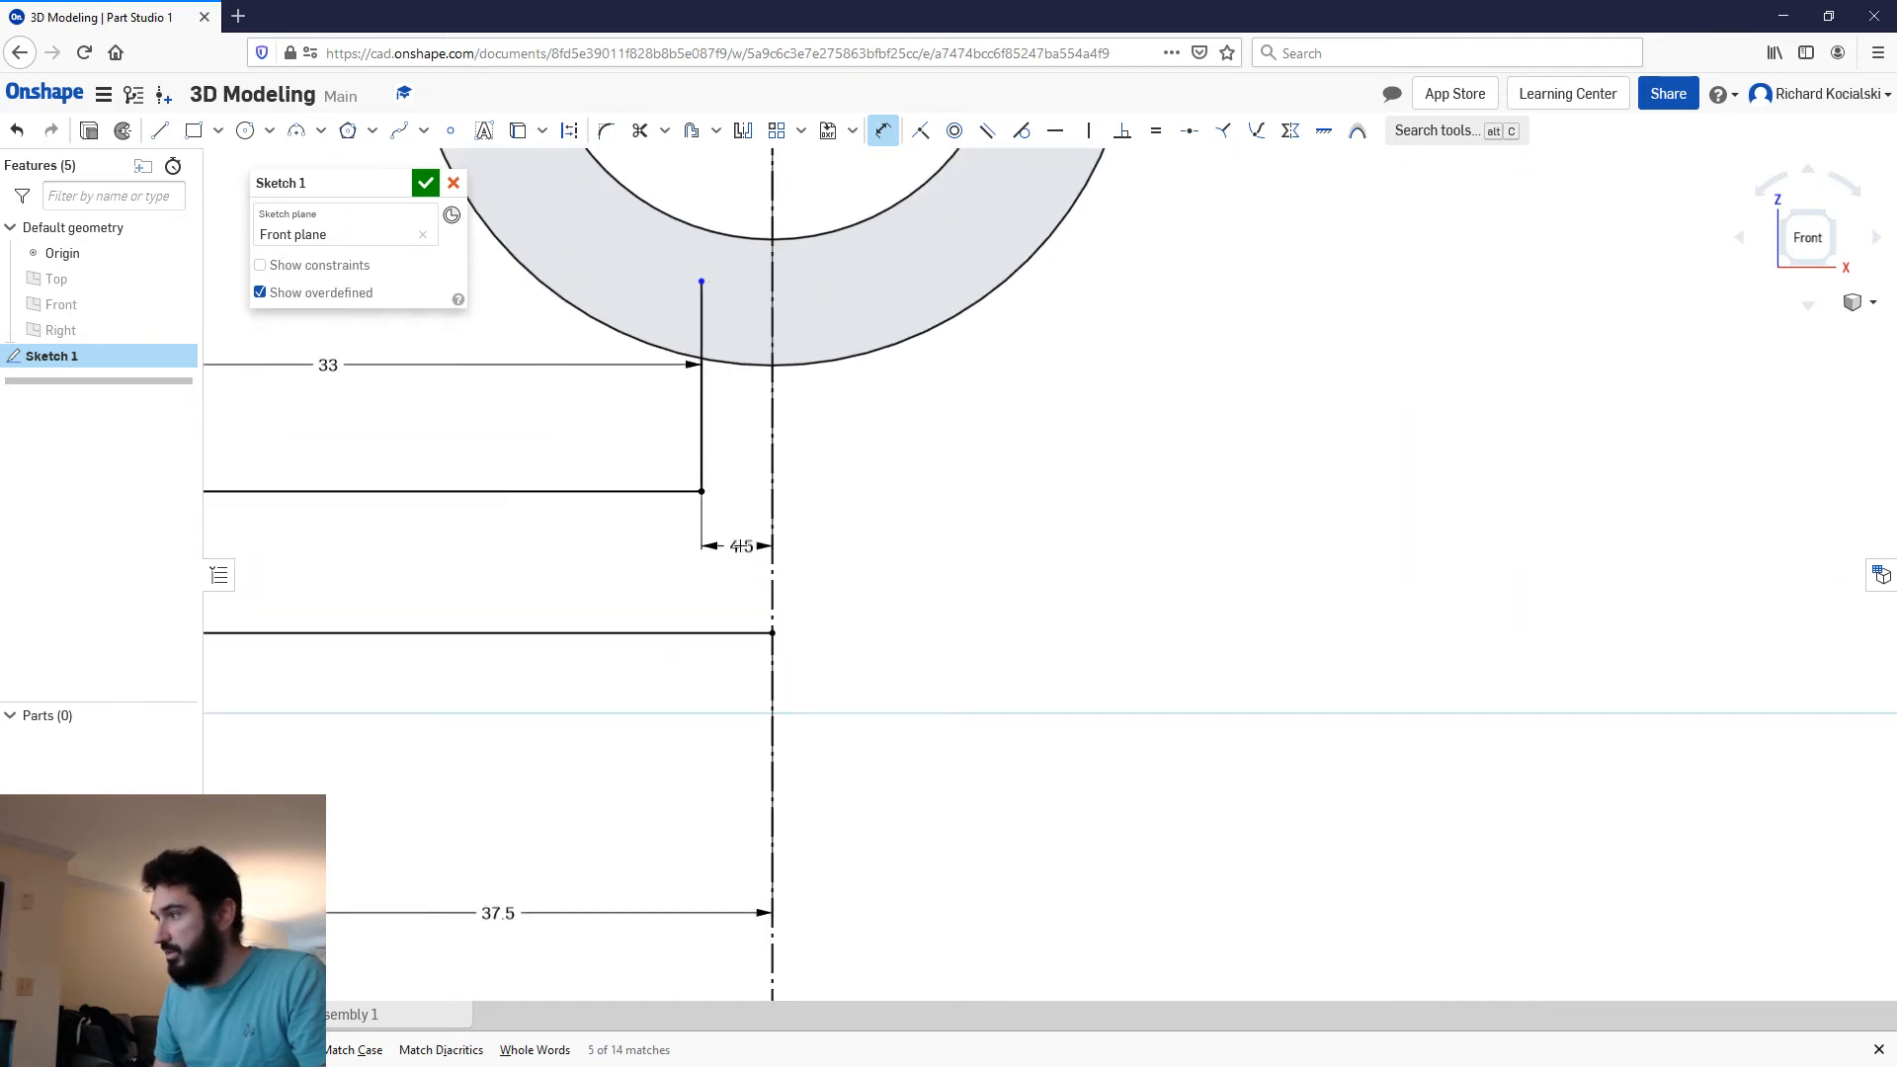
click(741, 546)
key(Return)
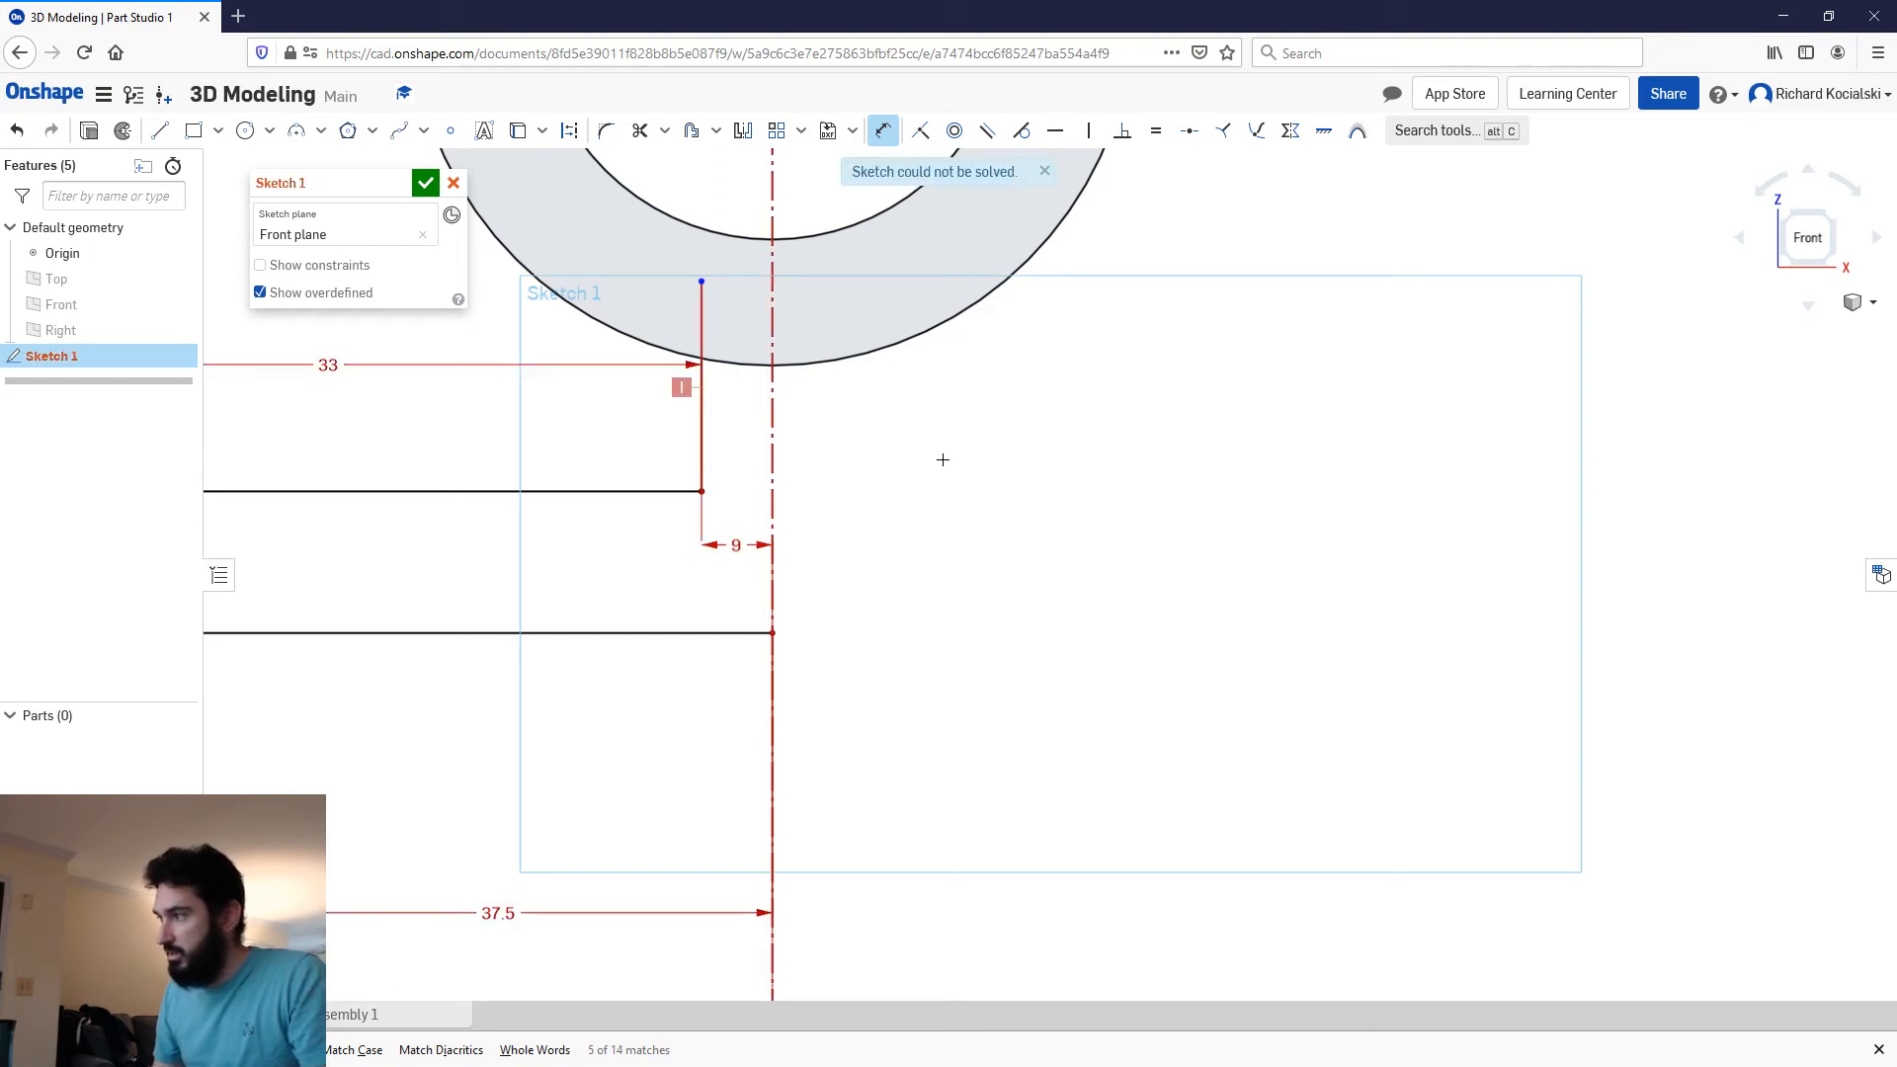
scroll(901, 493, down, 1)
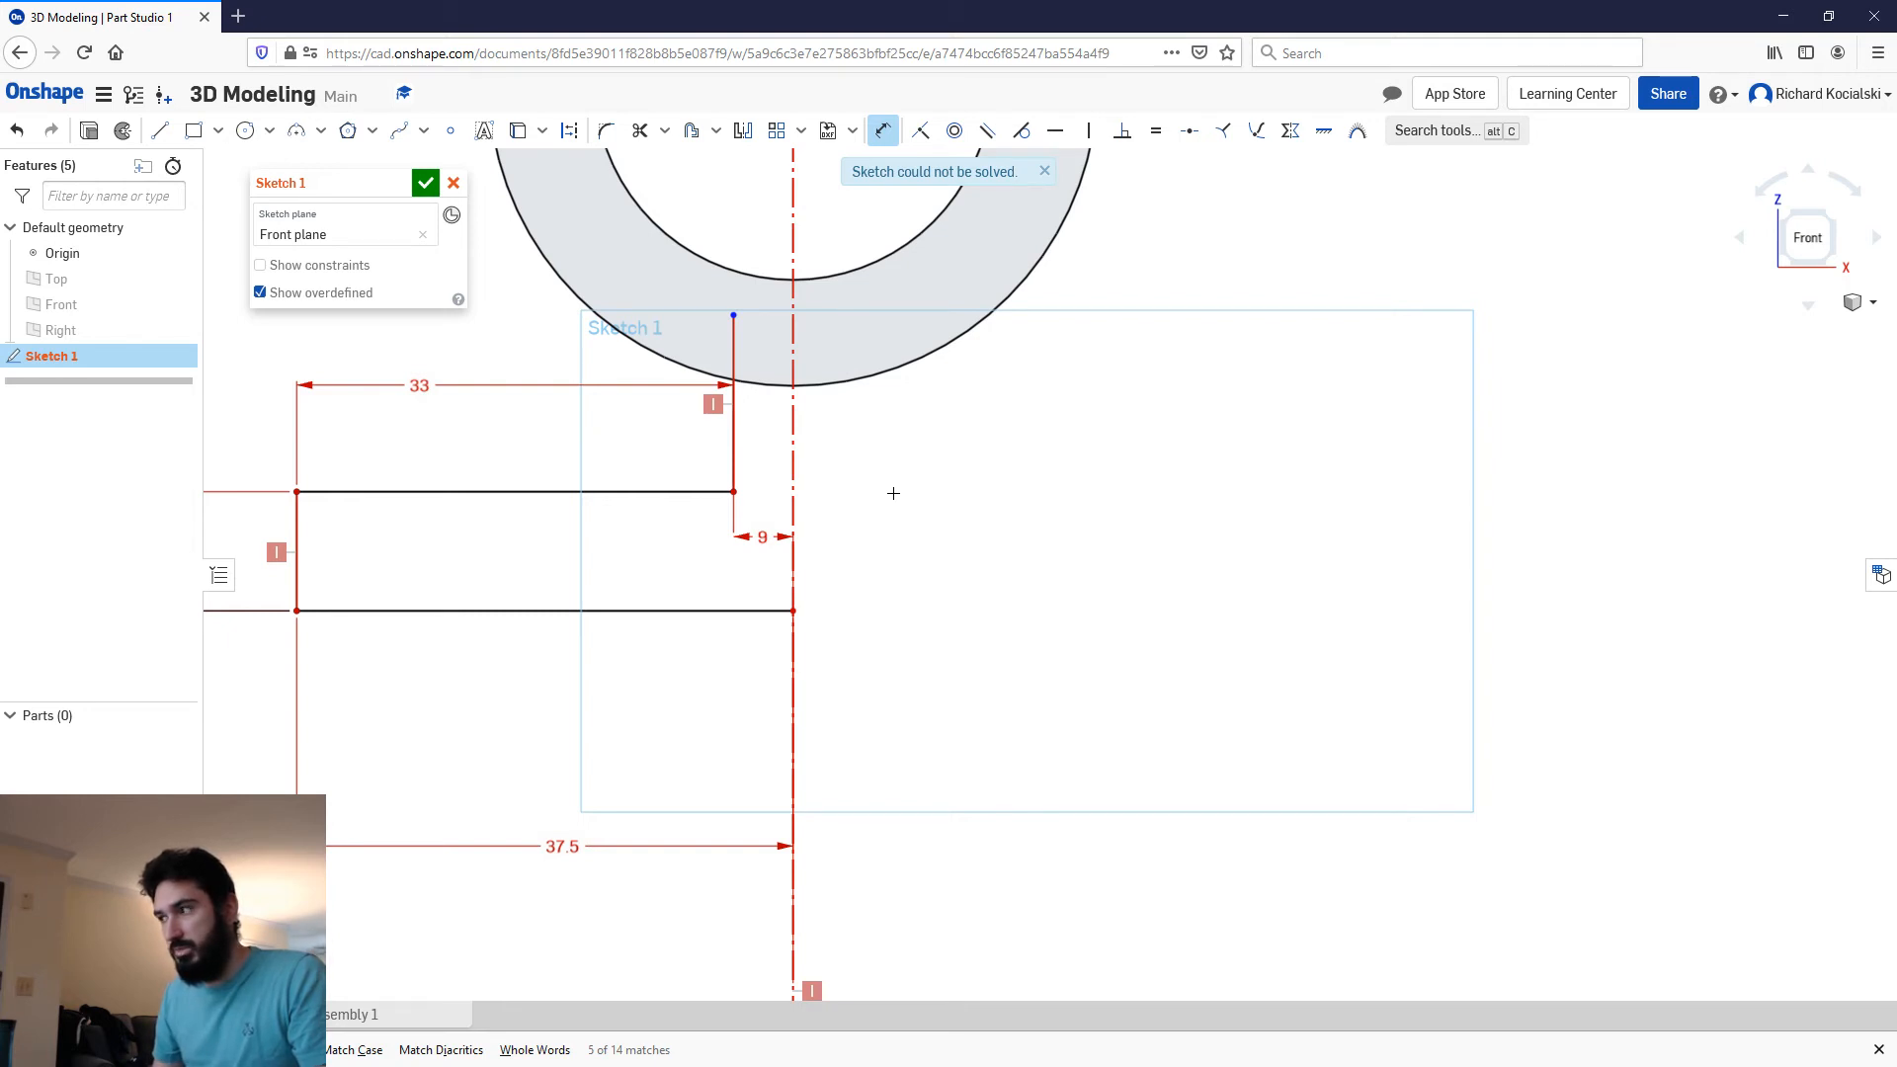
Step: Delete the 33 mm dimension on the base's top edge
key(Escape)
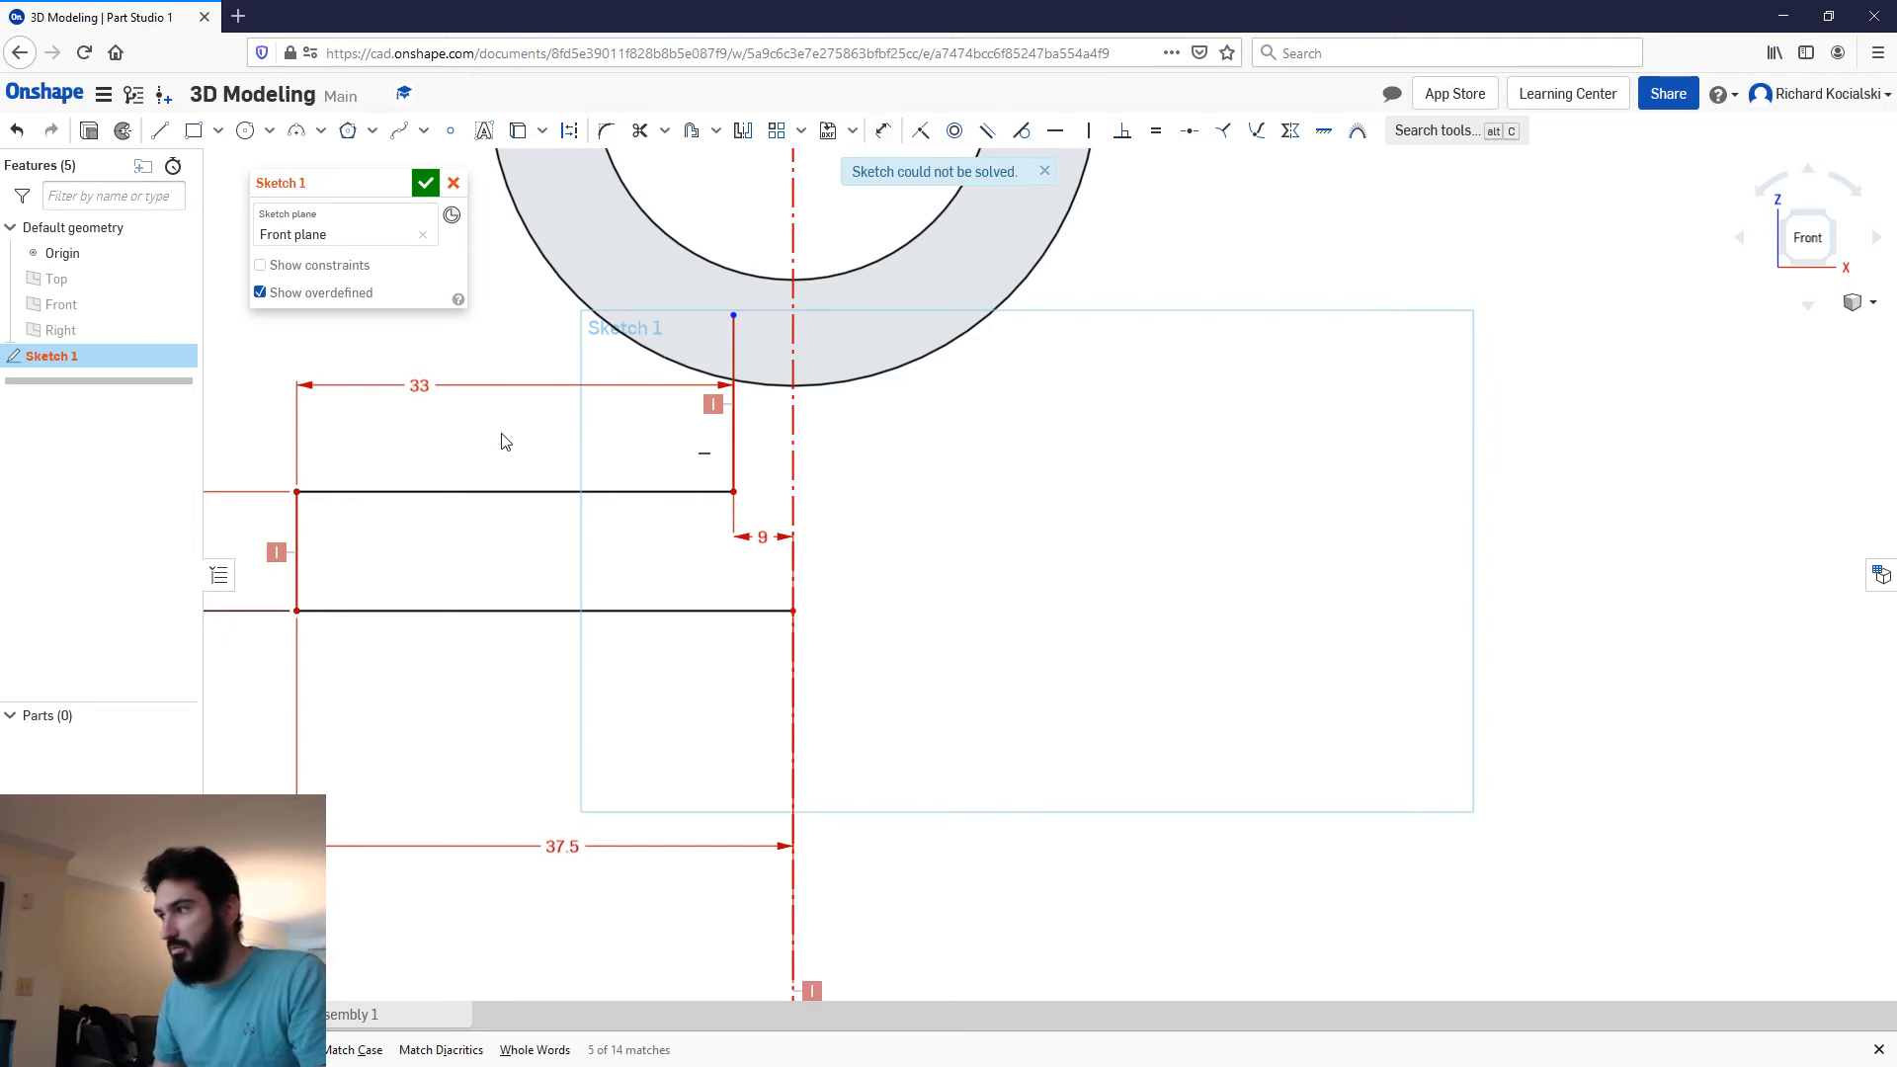
click(435, 382)
key(Delete)
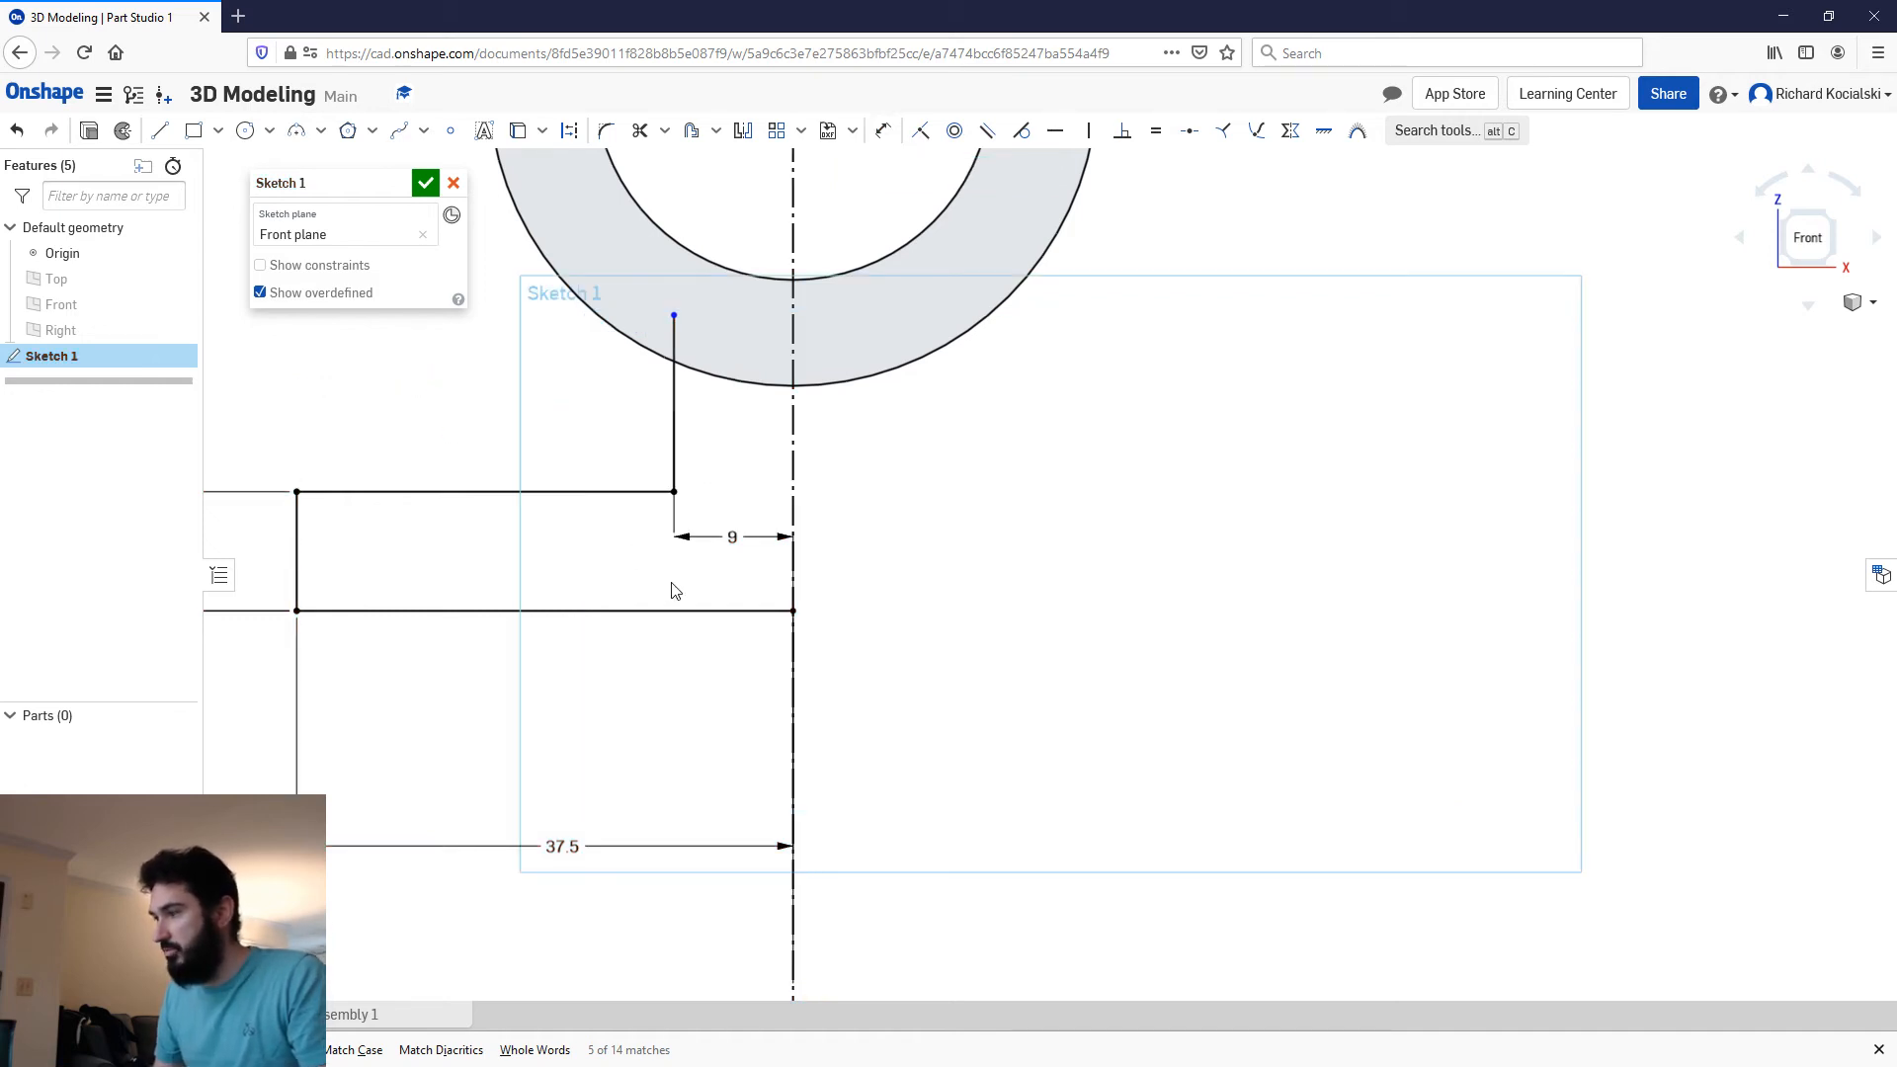
Step: Set the distance from the web line to the centerline to 4.5 mm
double_click(562, 847)
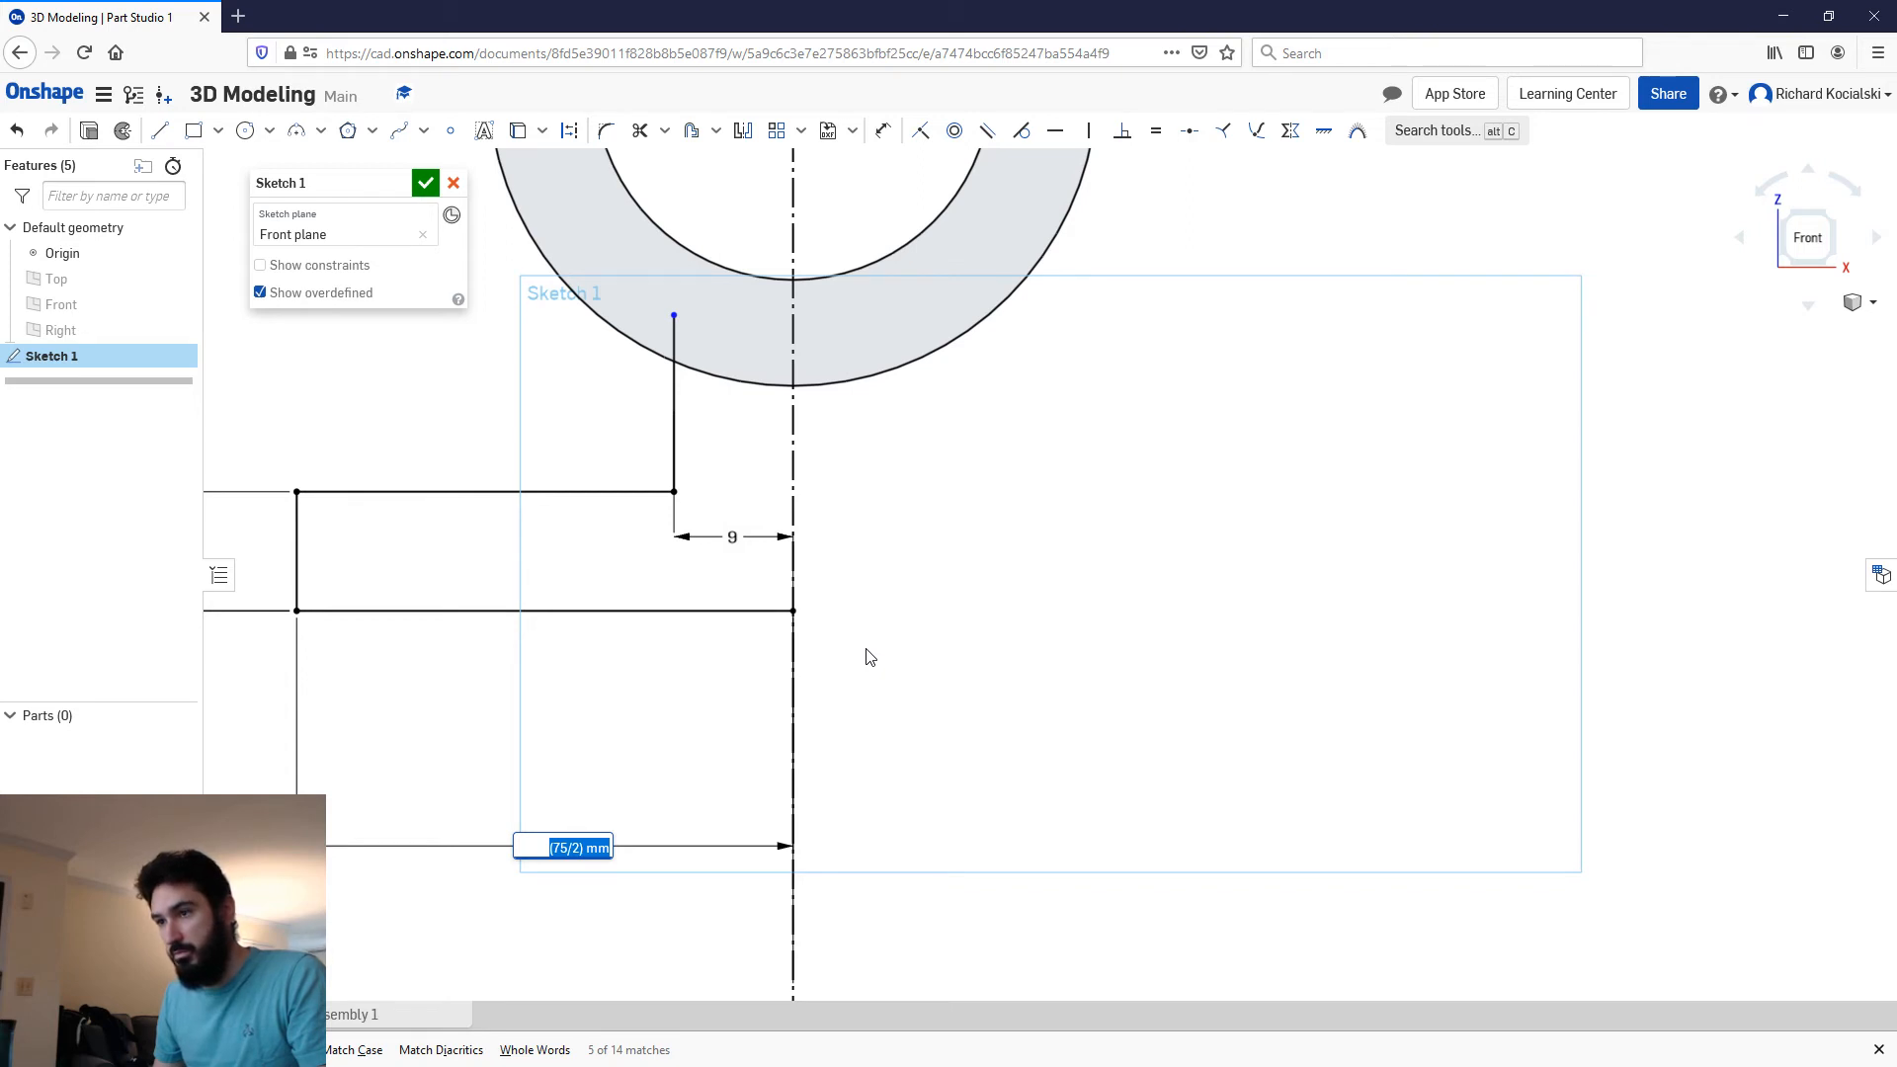
double_click(731, 537)
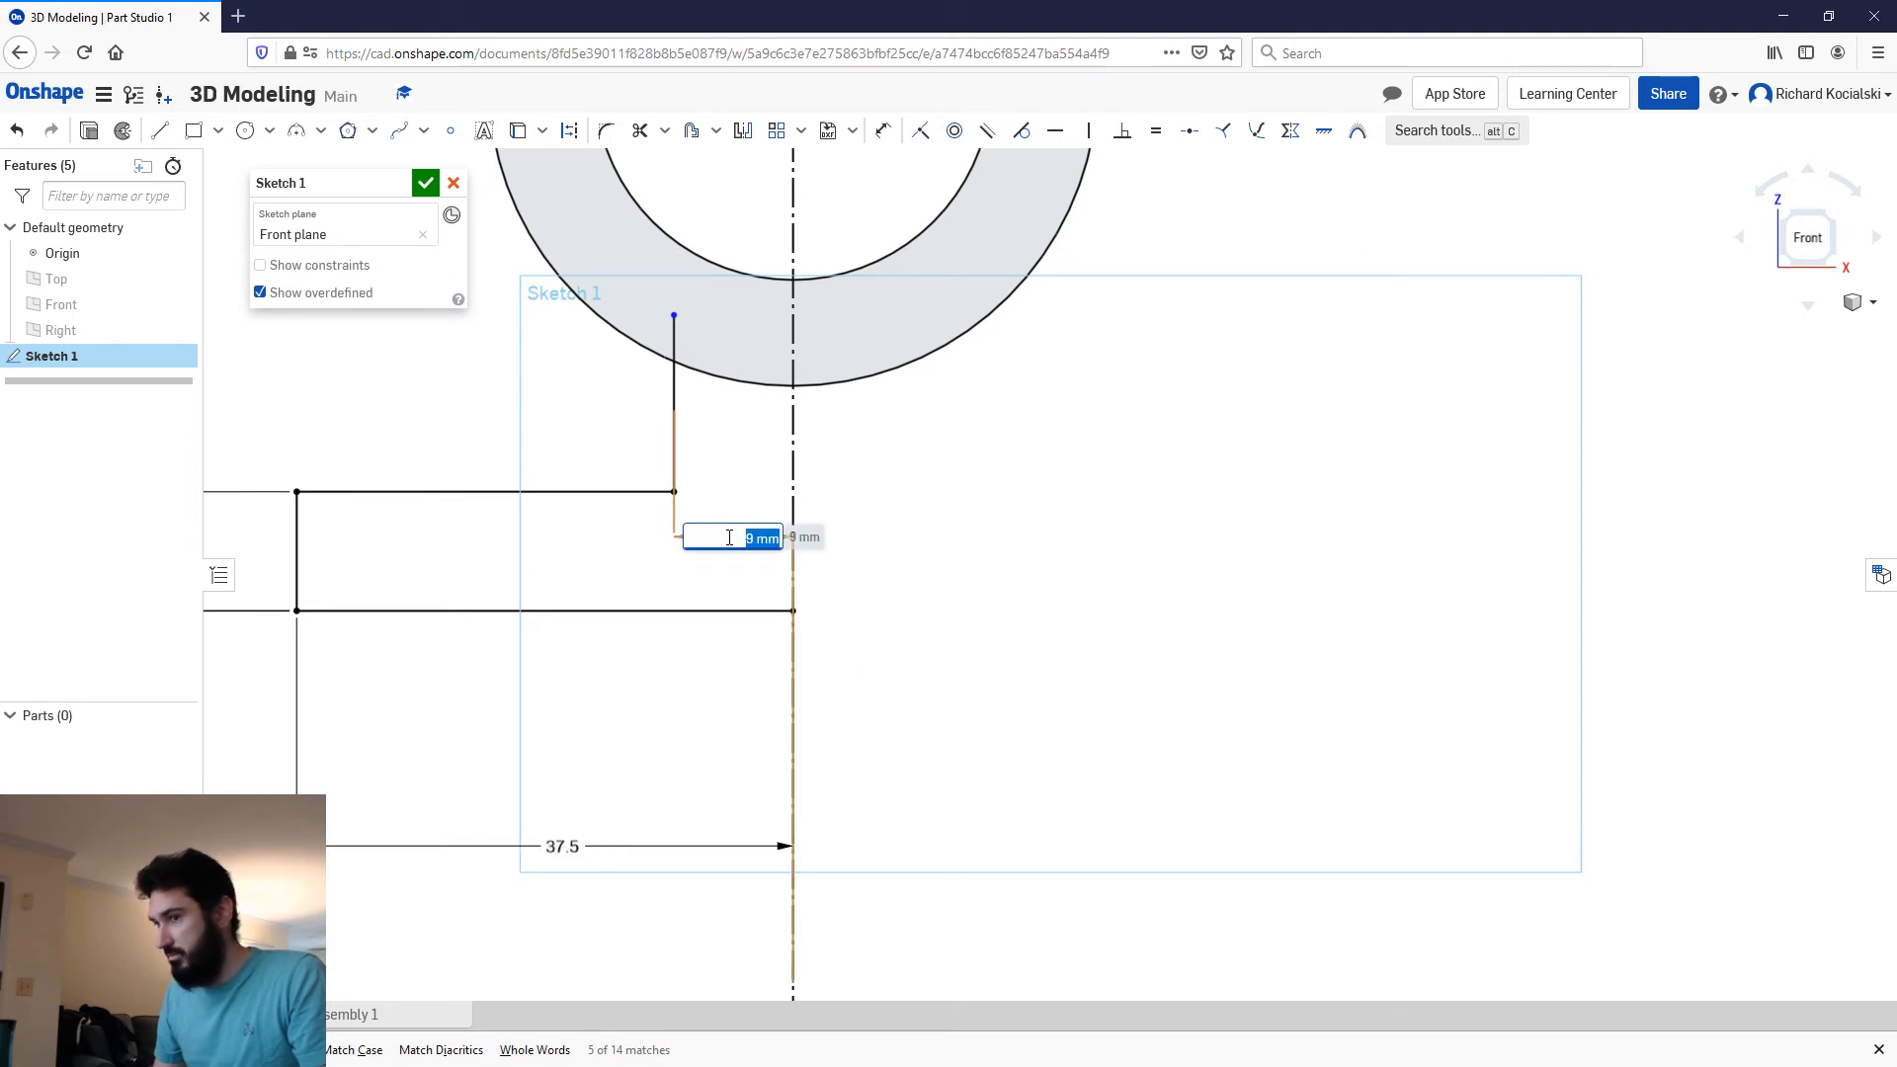
text(4.5)
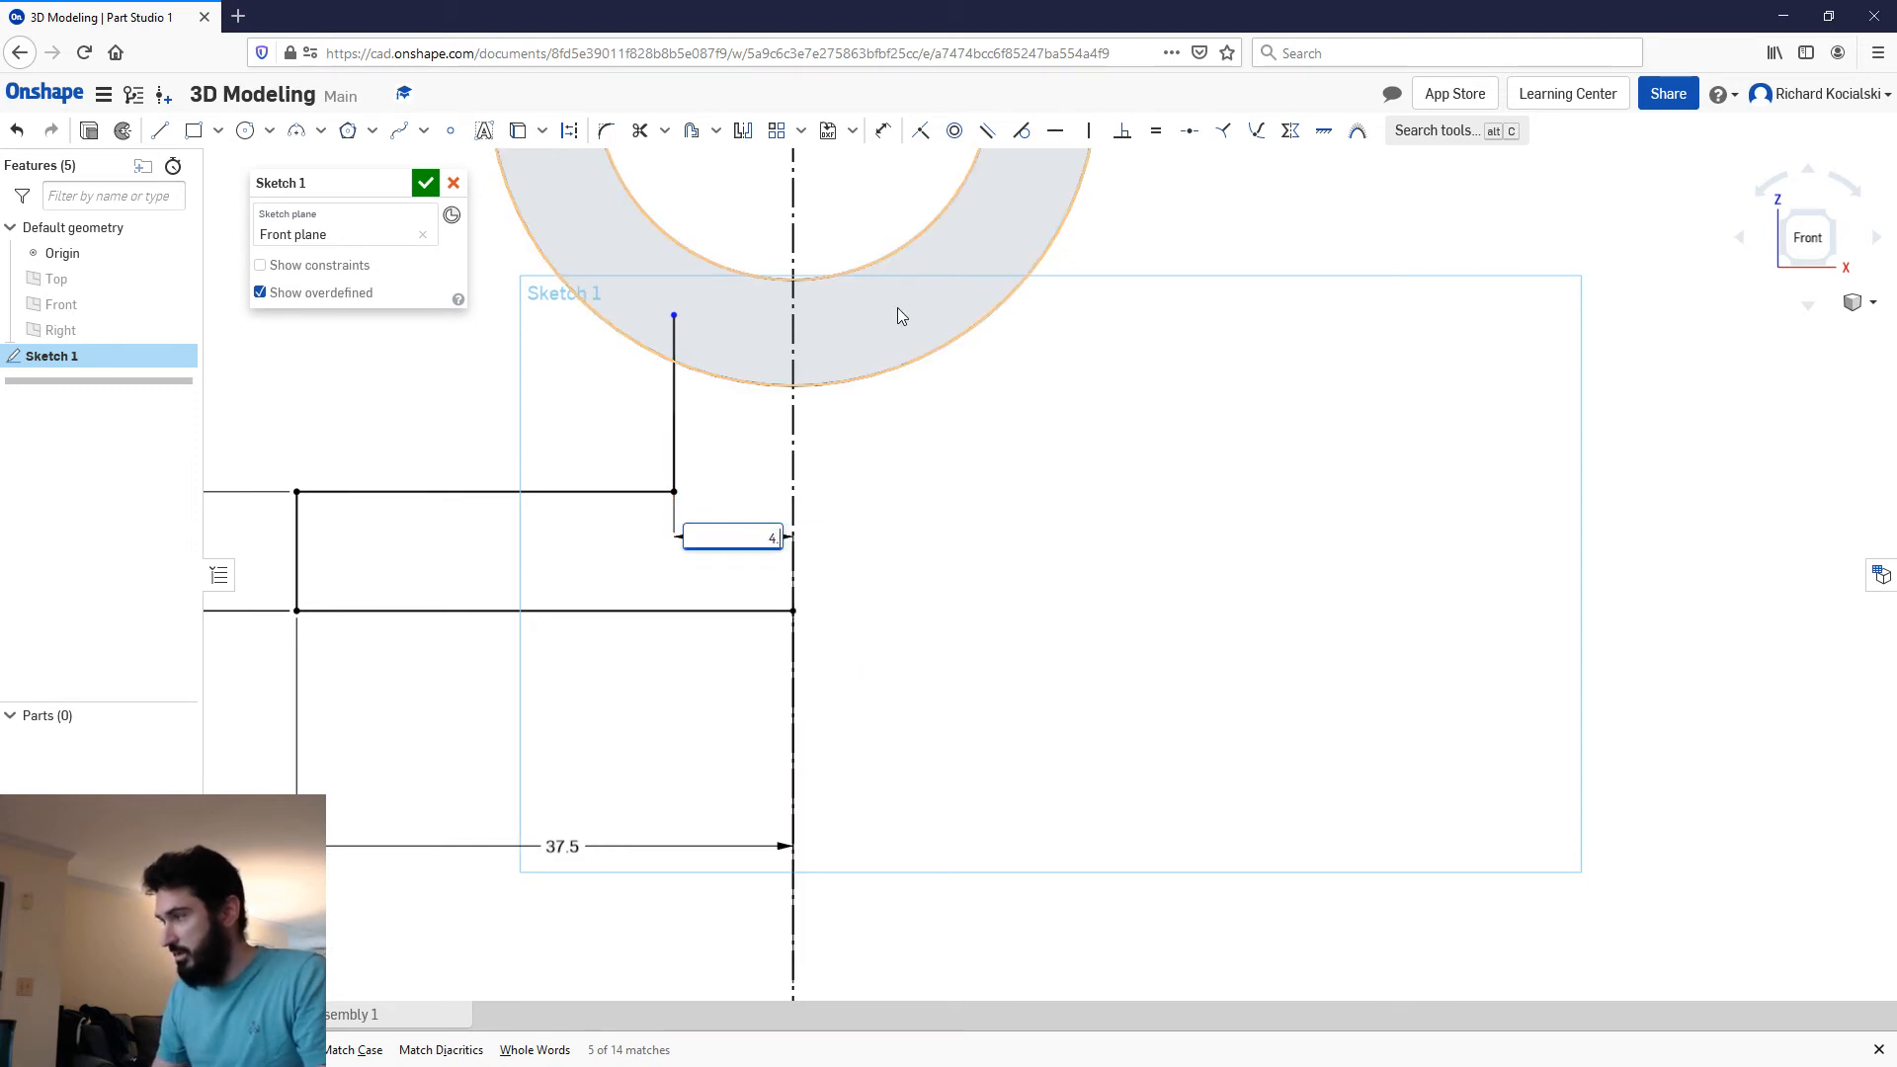
key(Return)
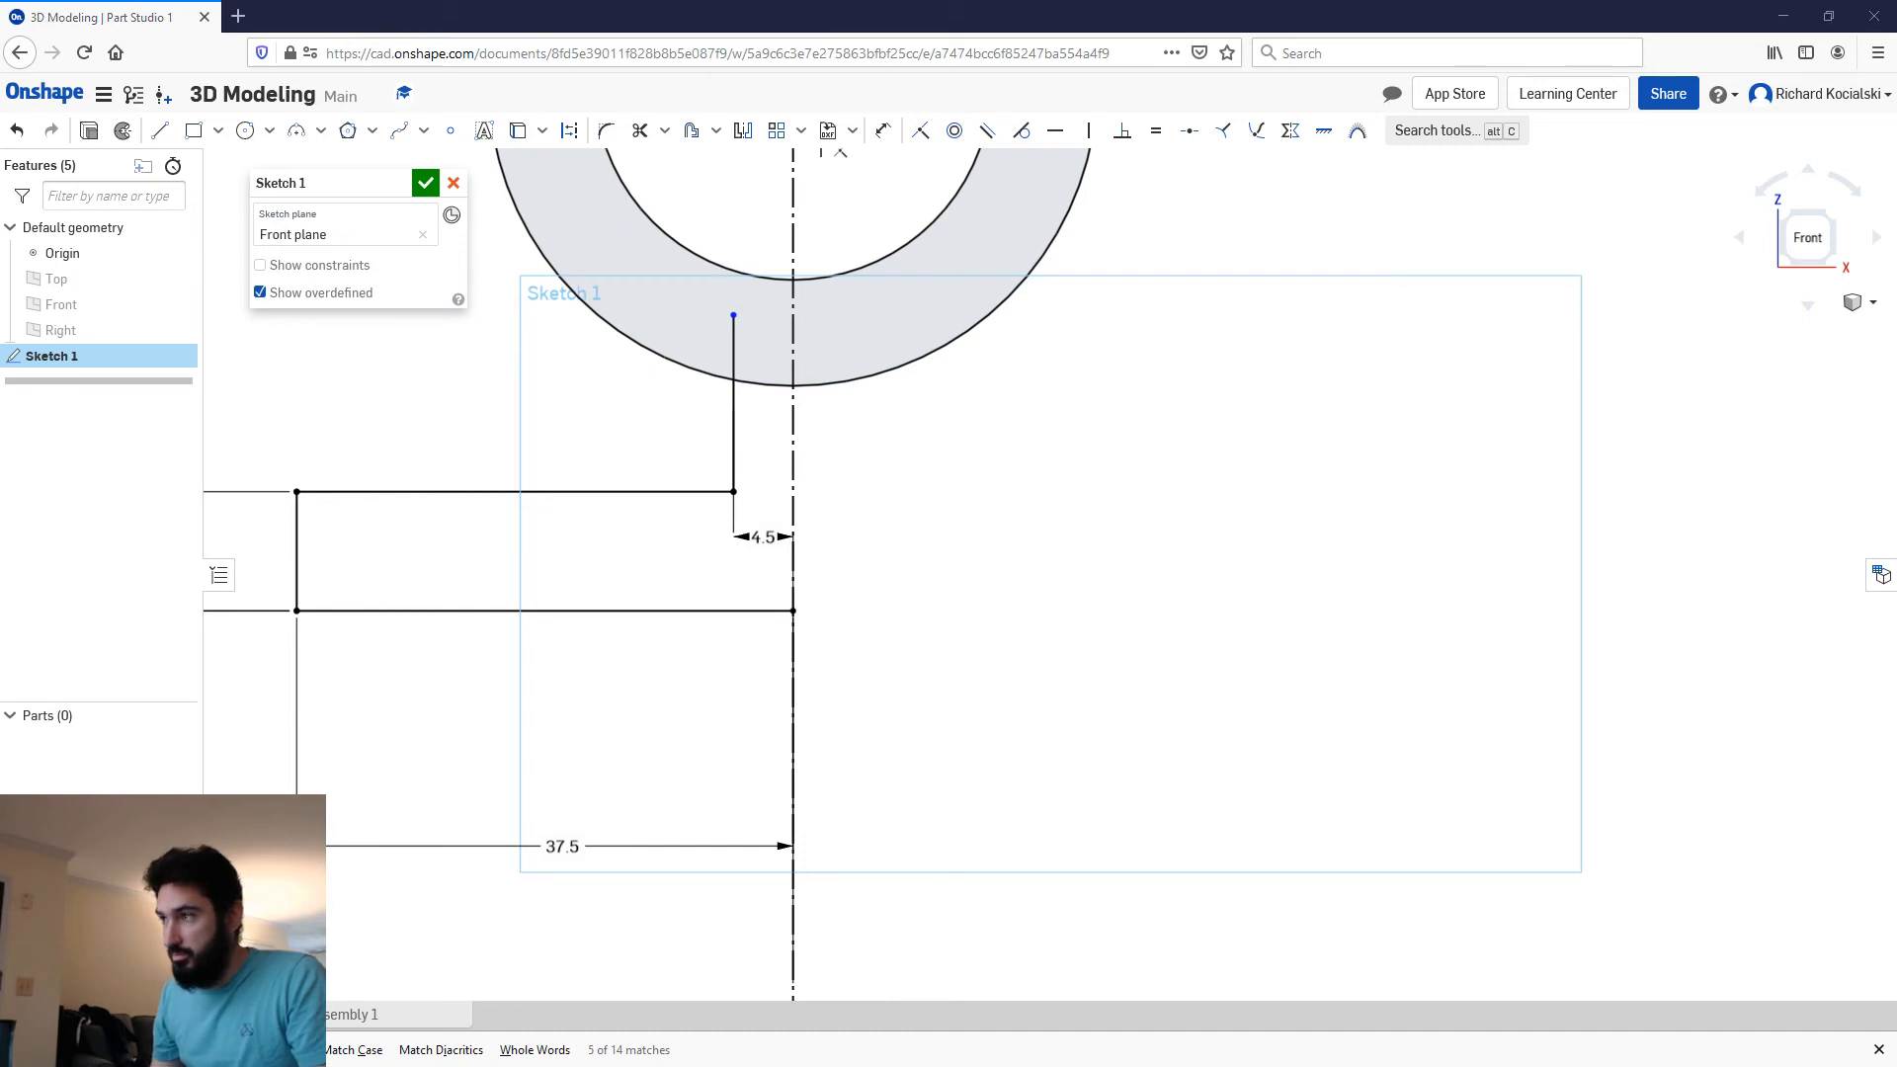
Step: Check the LP2_T2_Model1.jpg reference drawing, and mirror the four left web and base lines across the vertical construction centerline
drag(1896, 533, 987, 66)
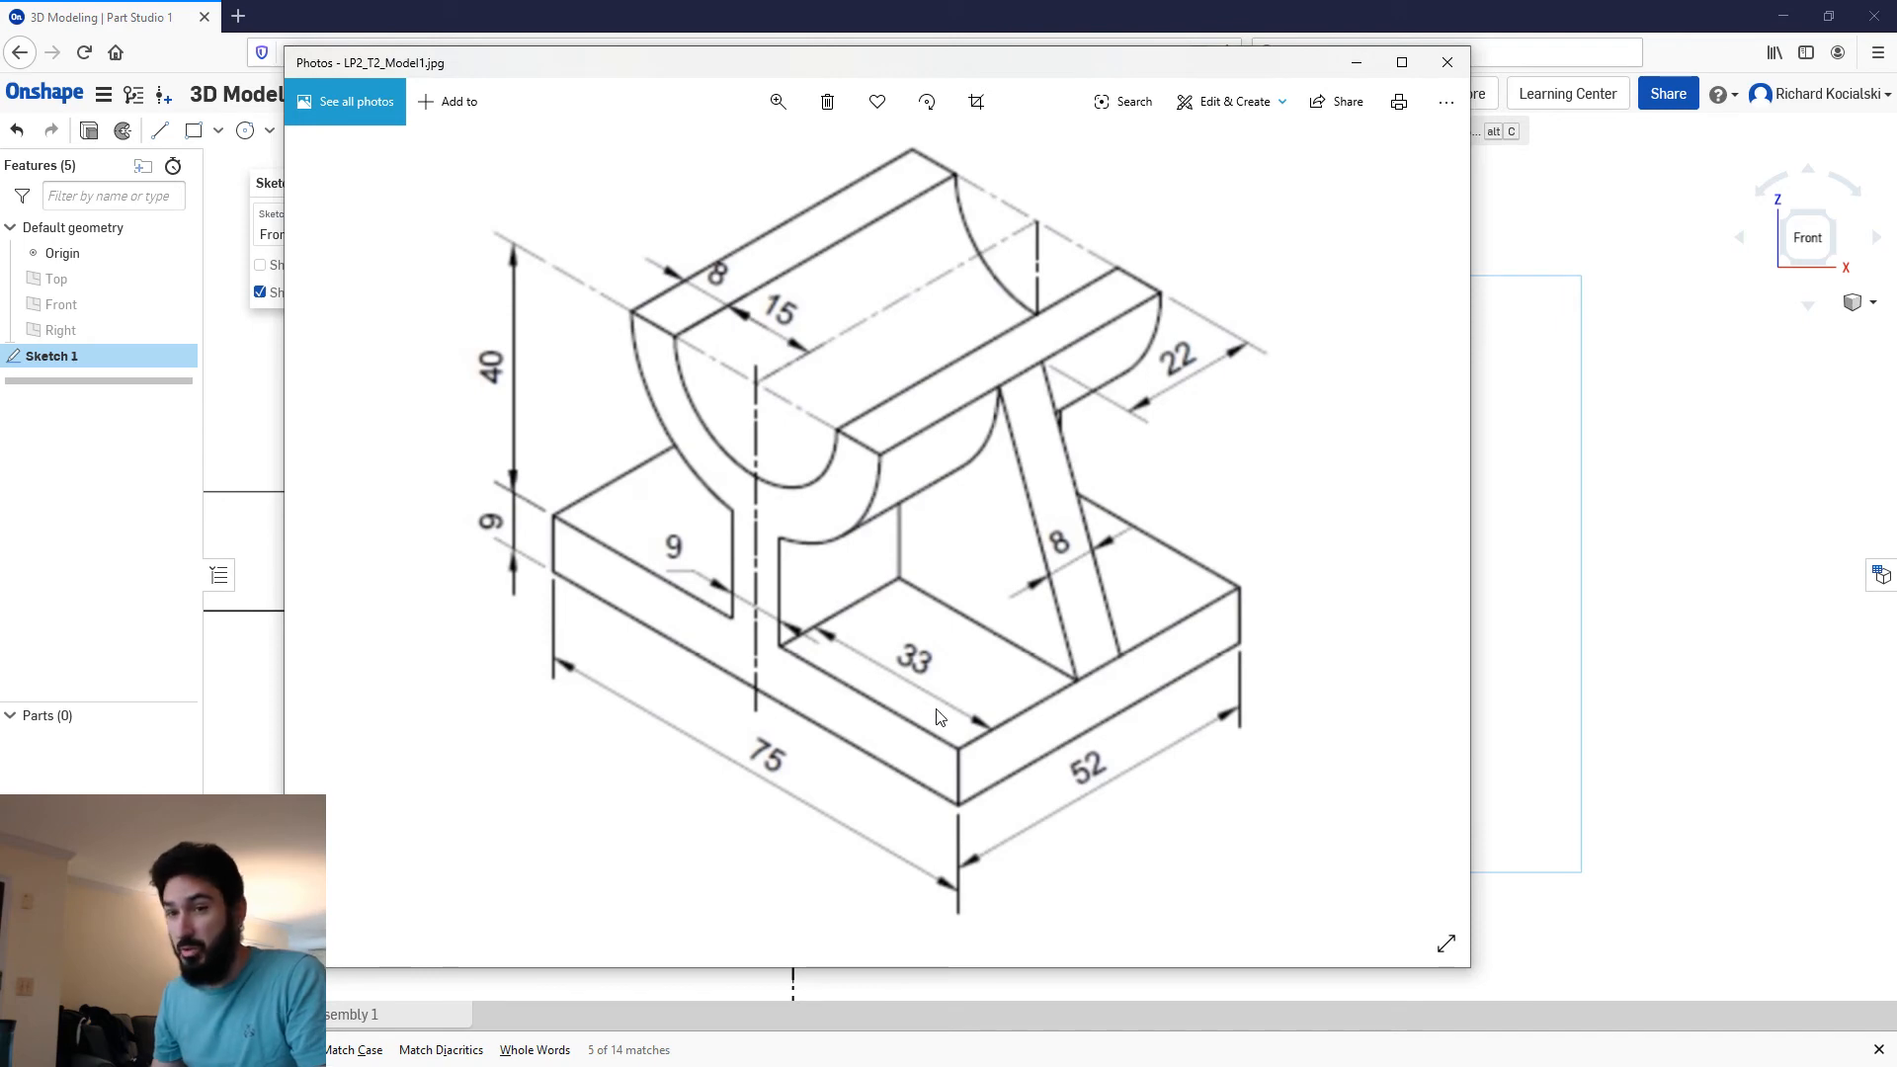
drag(698, 72, 439, 90)
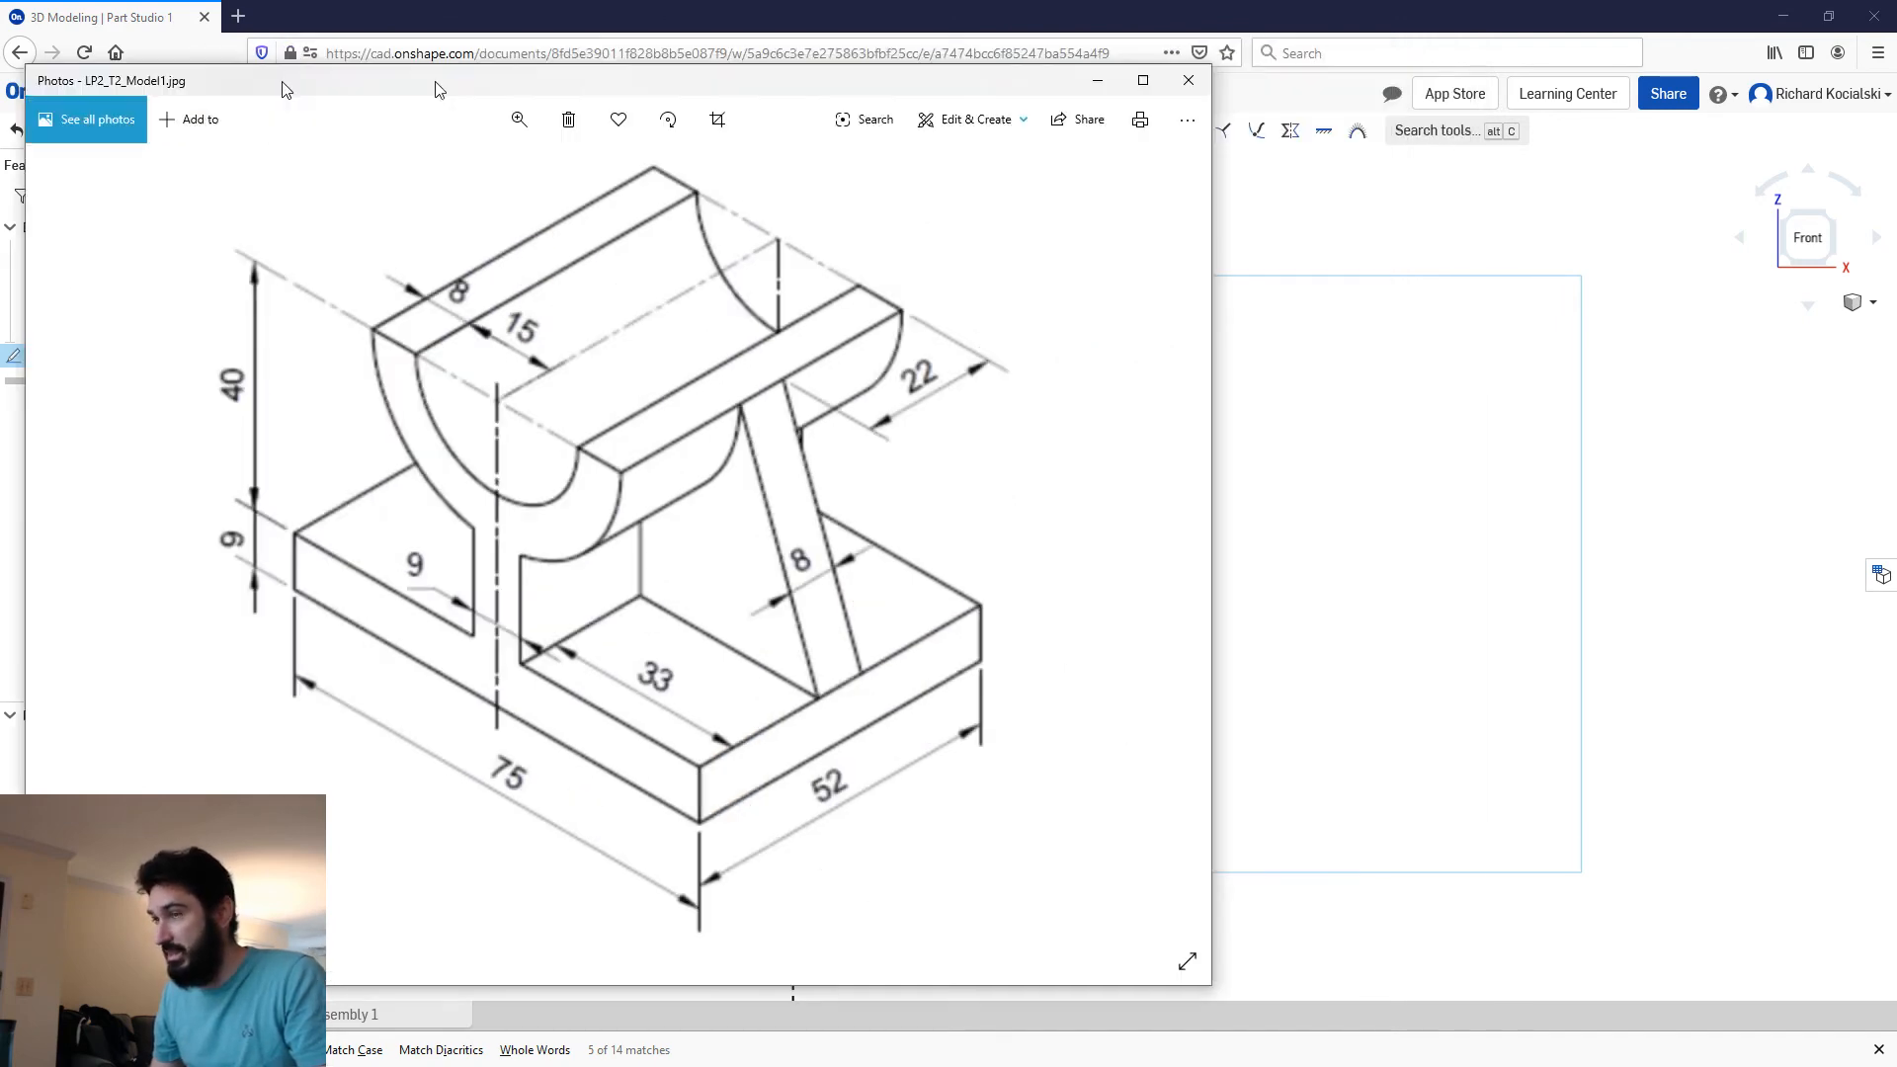
key(alt+Tab)
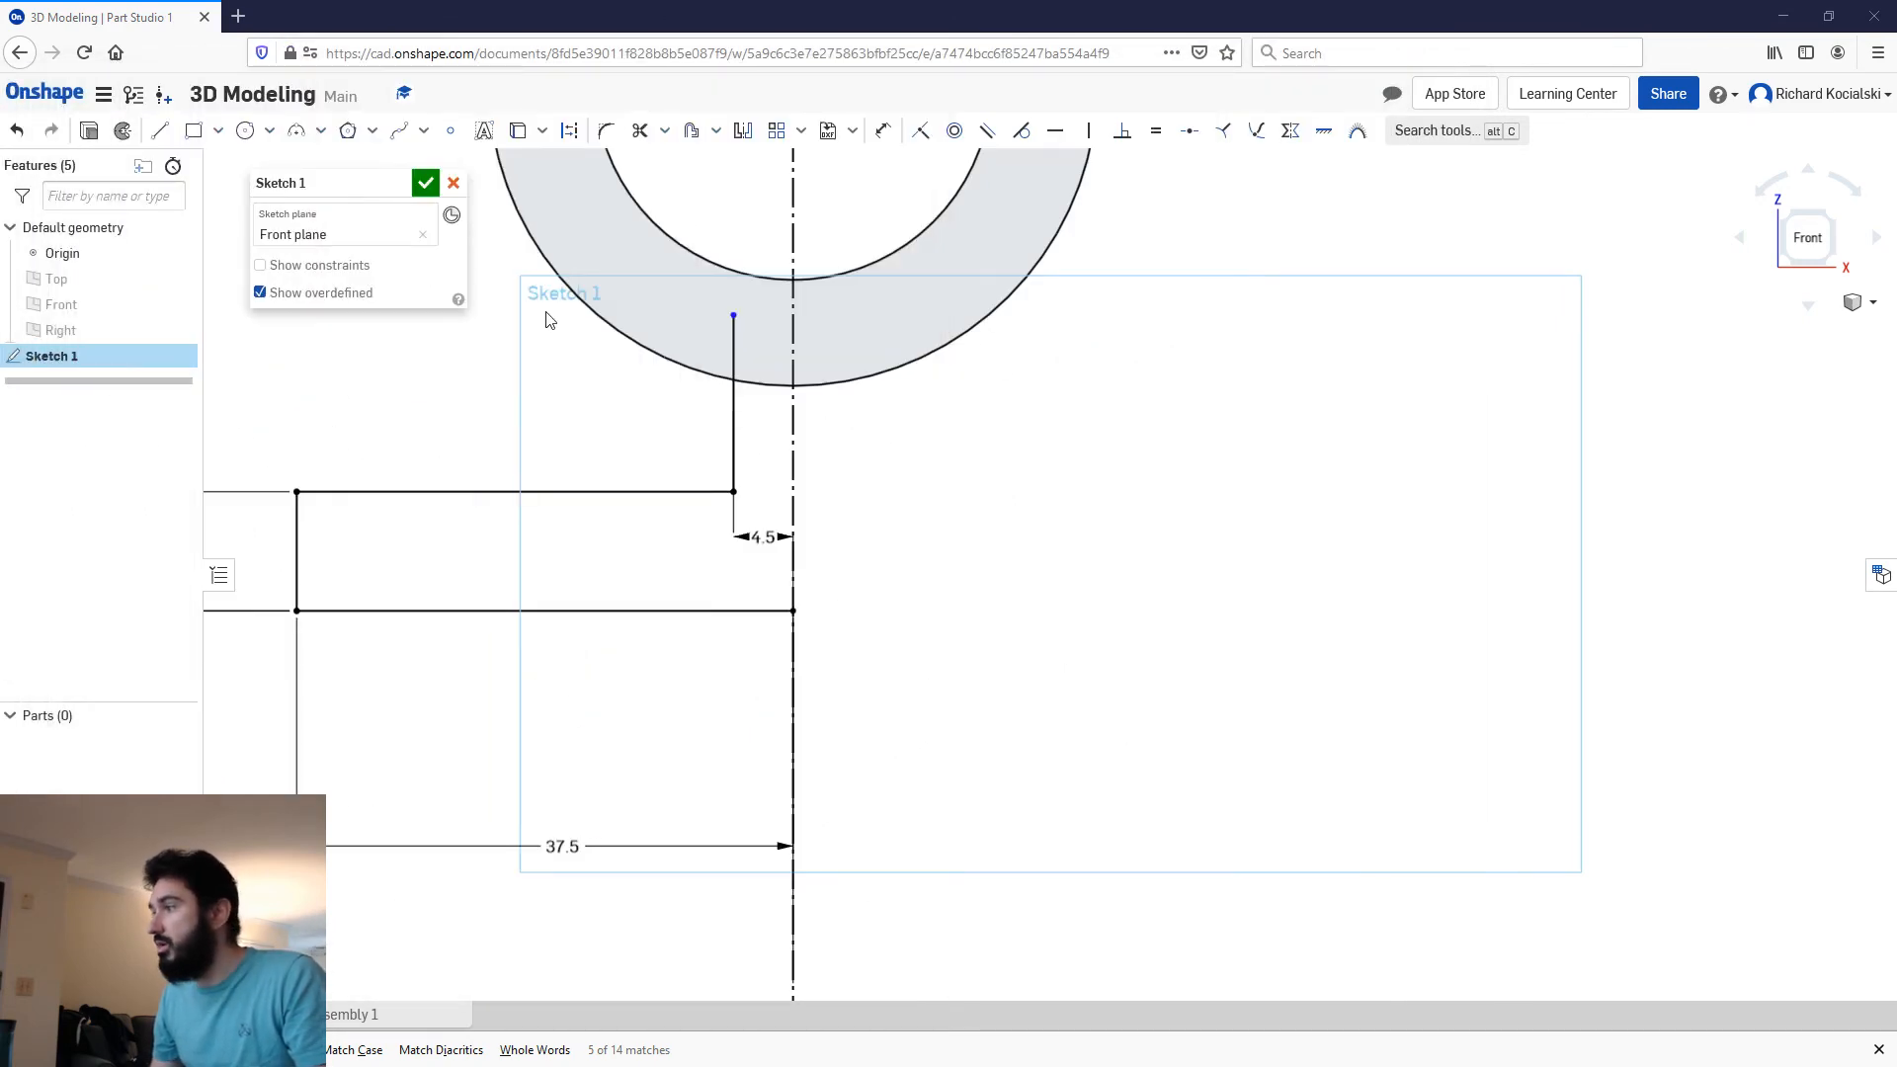
middle_drag(869, 454, 911, 648)
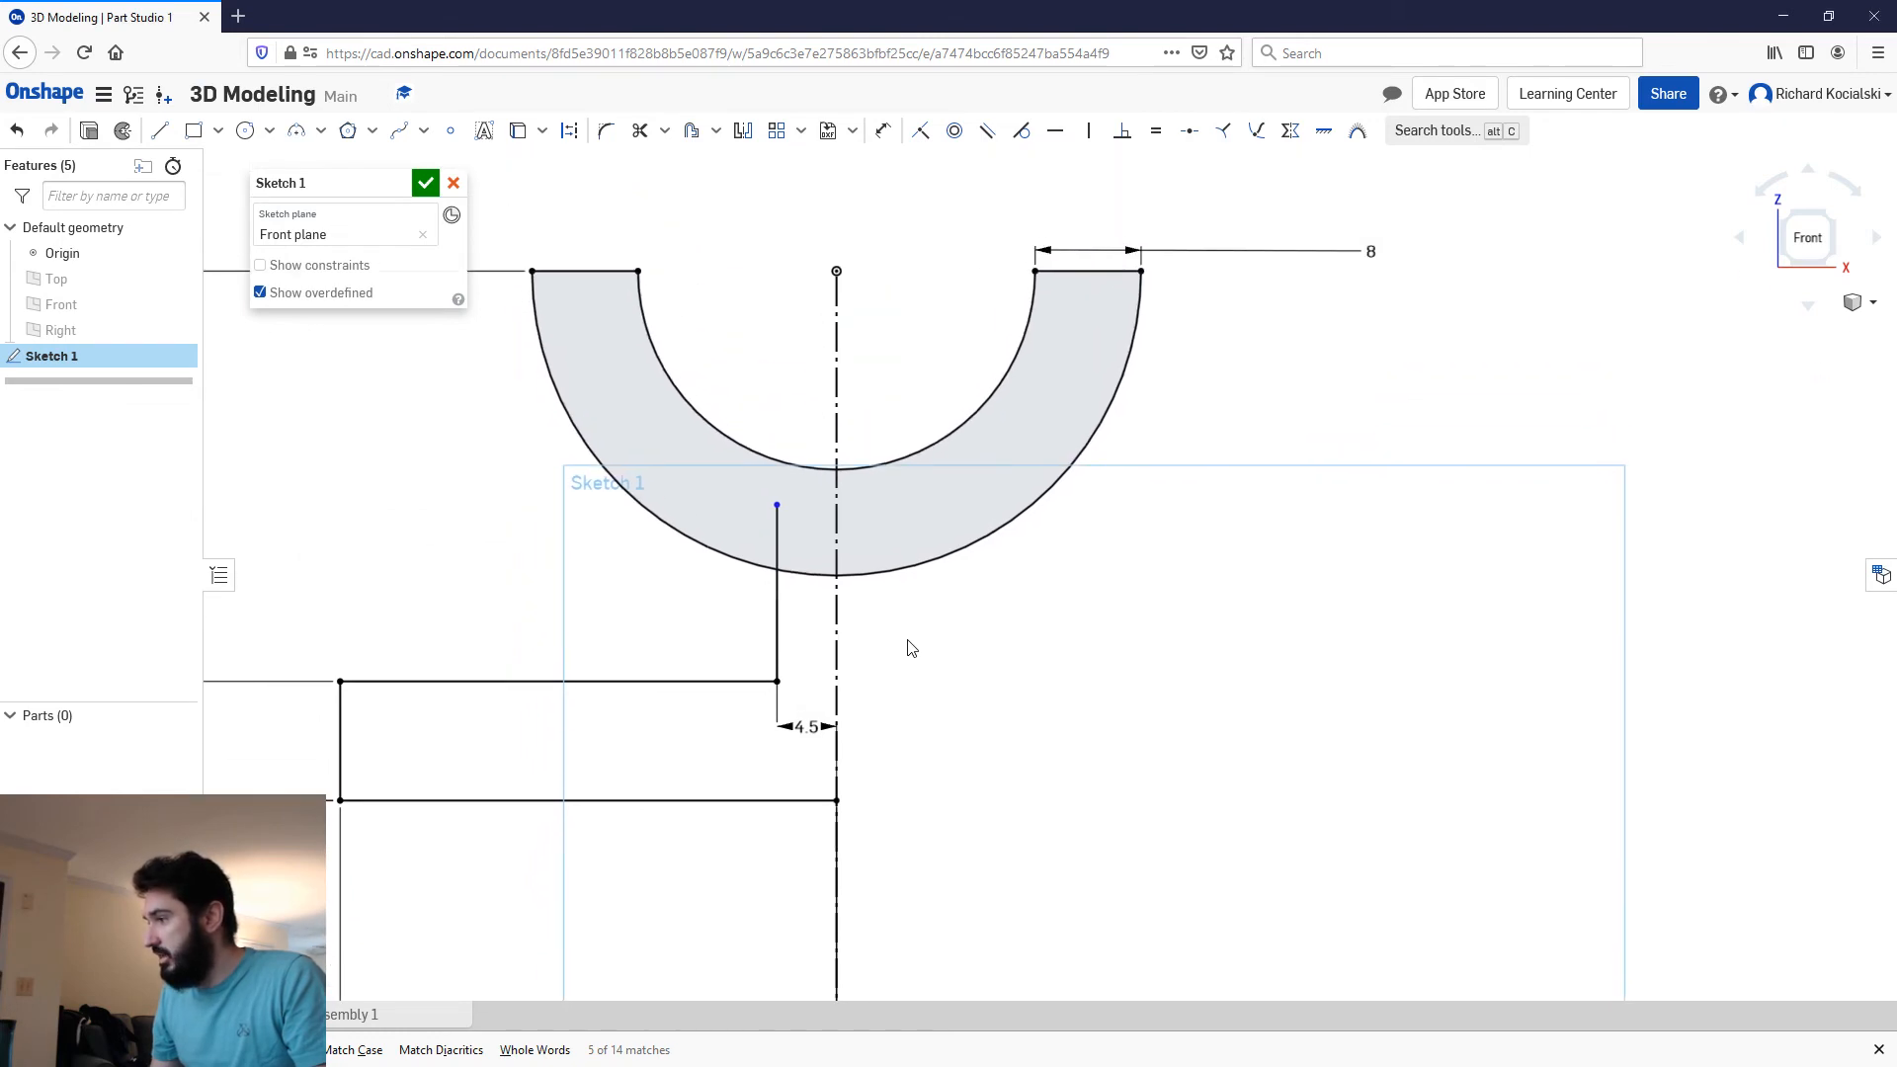
scroll(917, 647, down, 3)
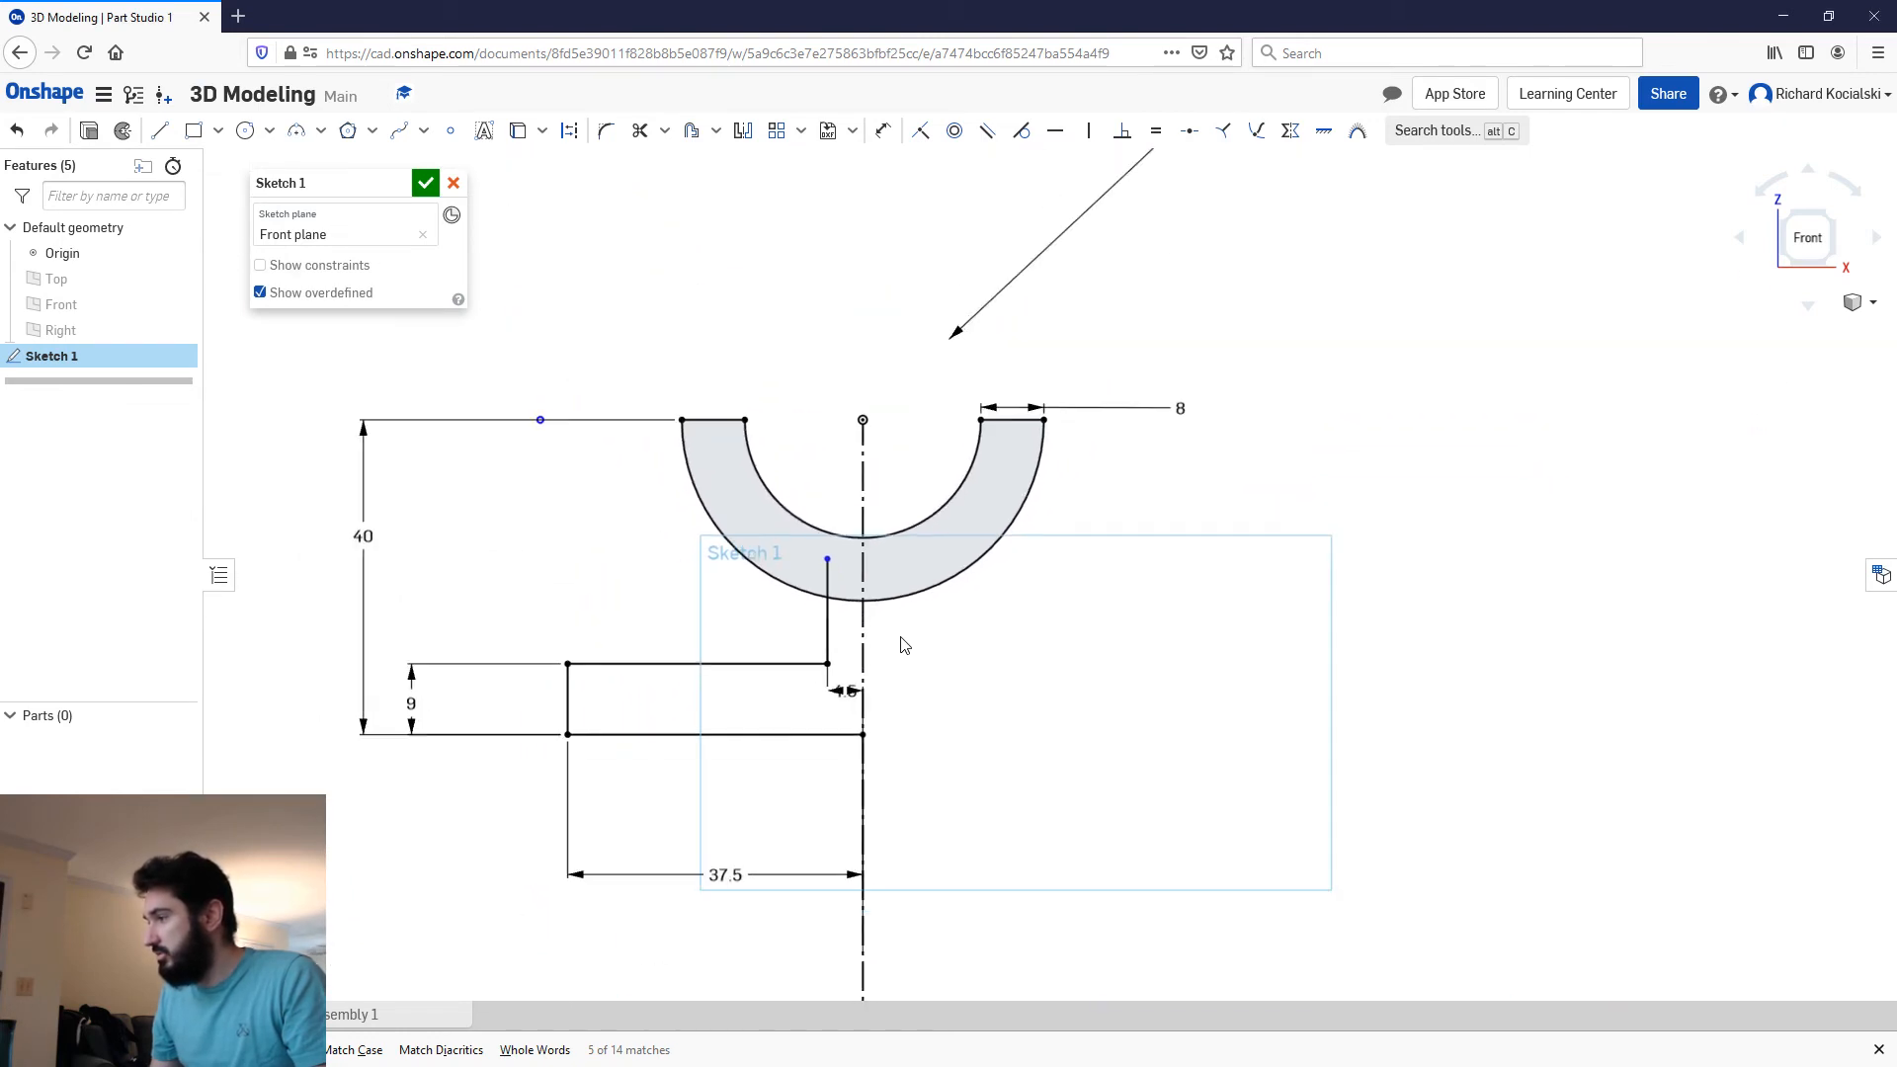
click(827, 640)
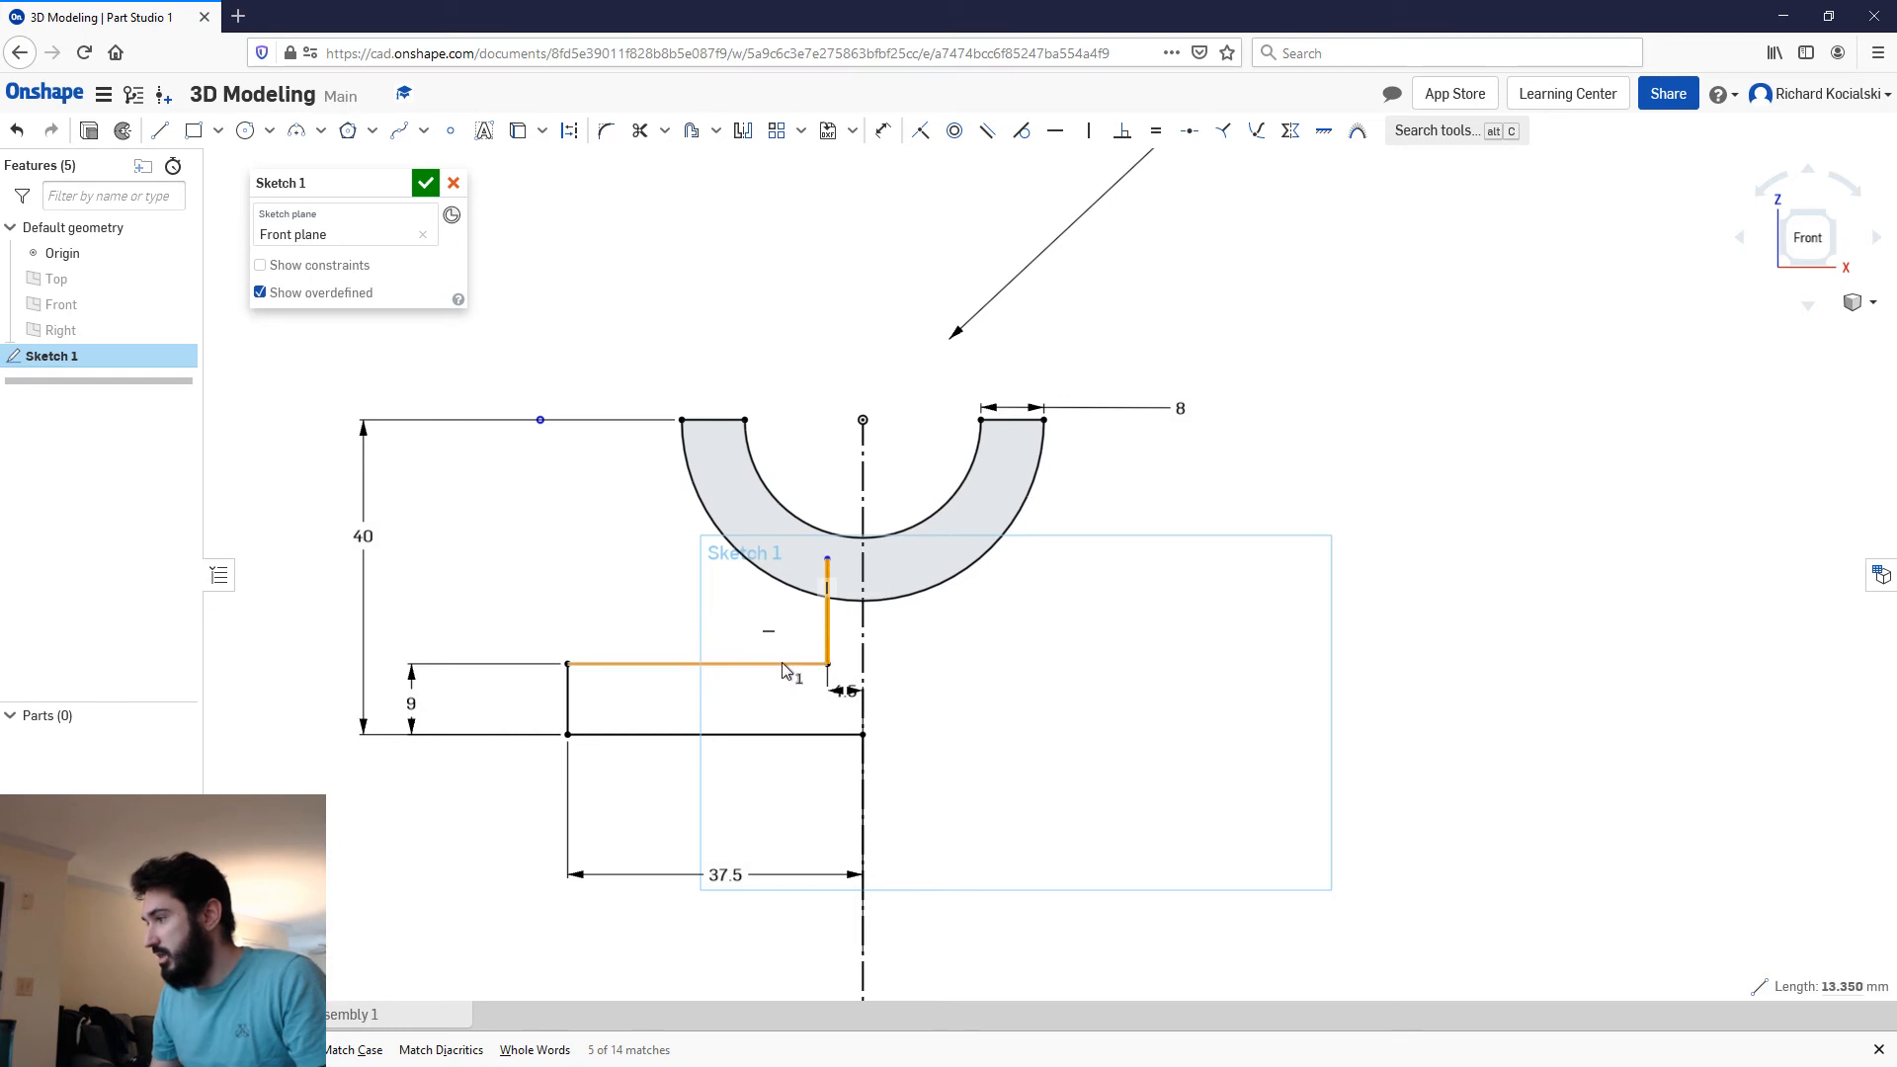
click(780, 663)
click(568, 709)
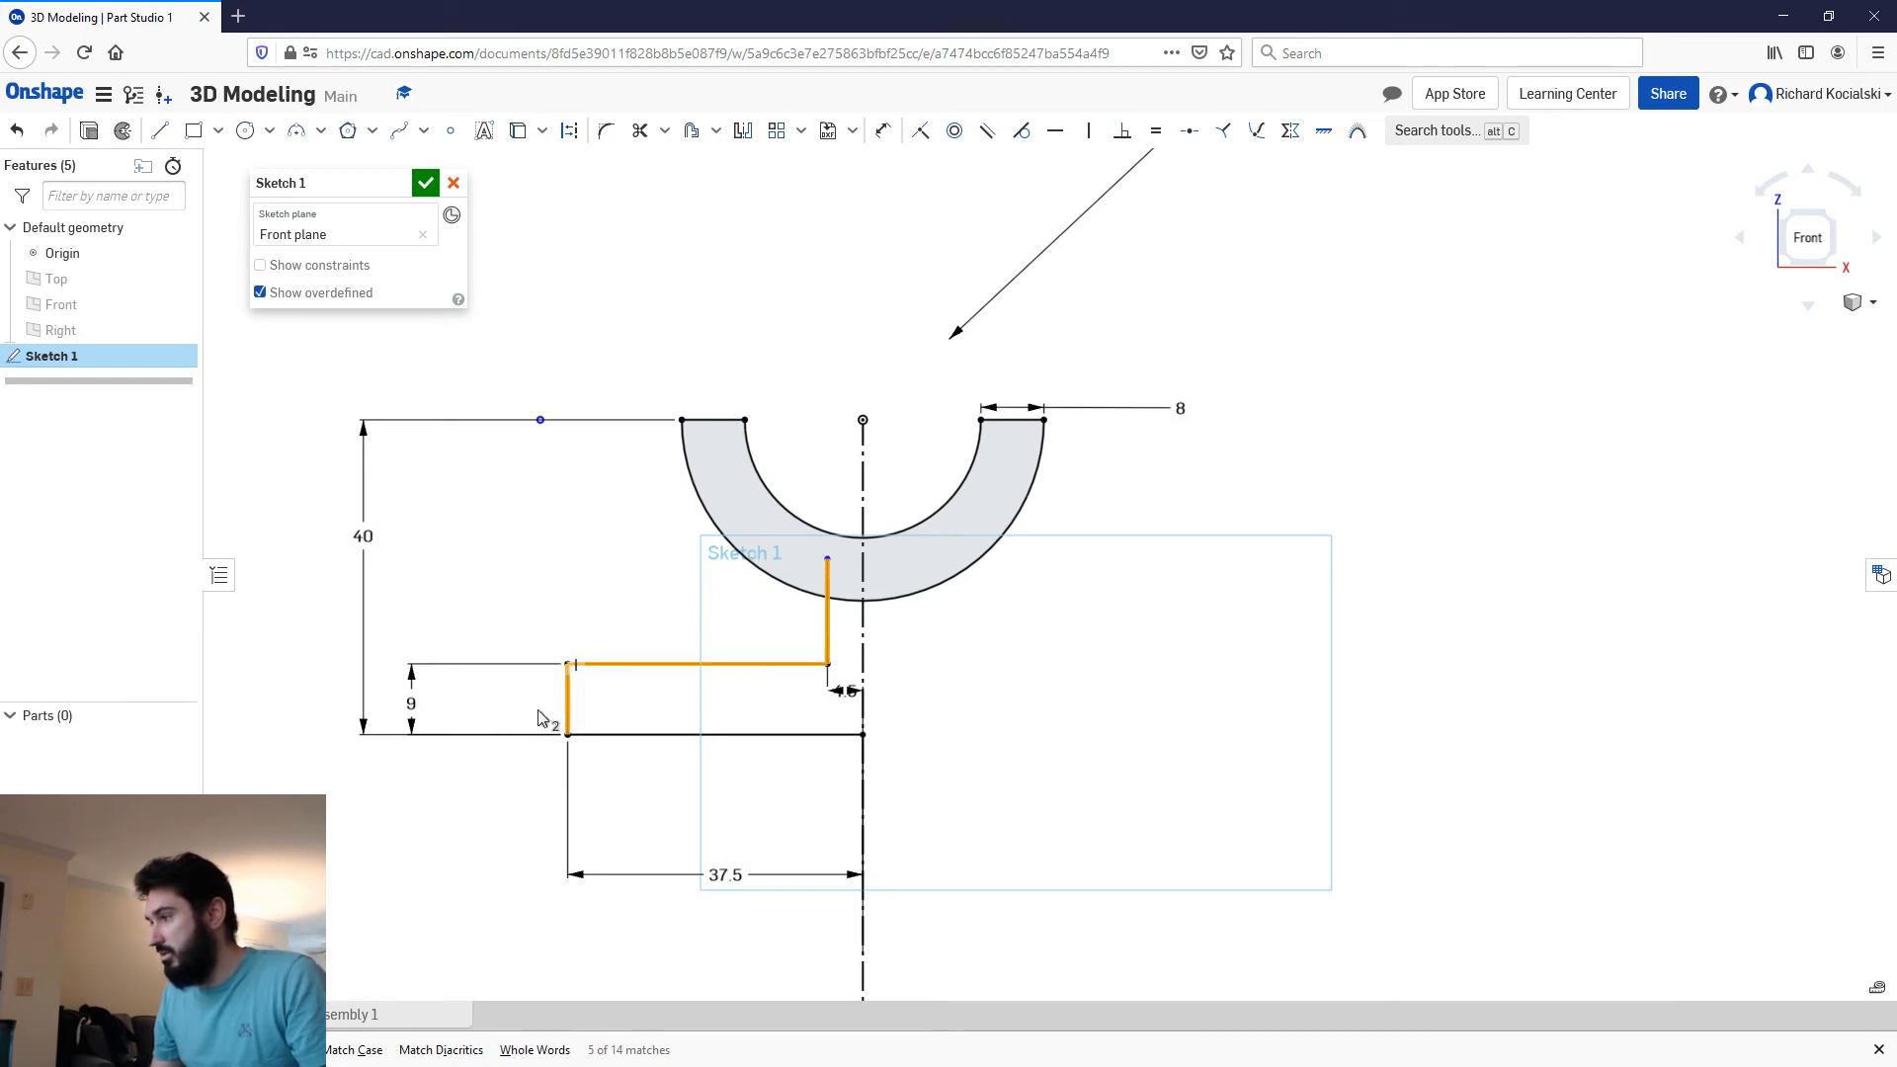
click(769, 735)
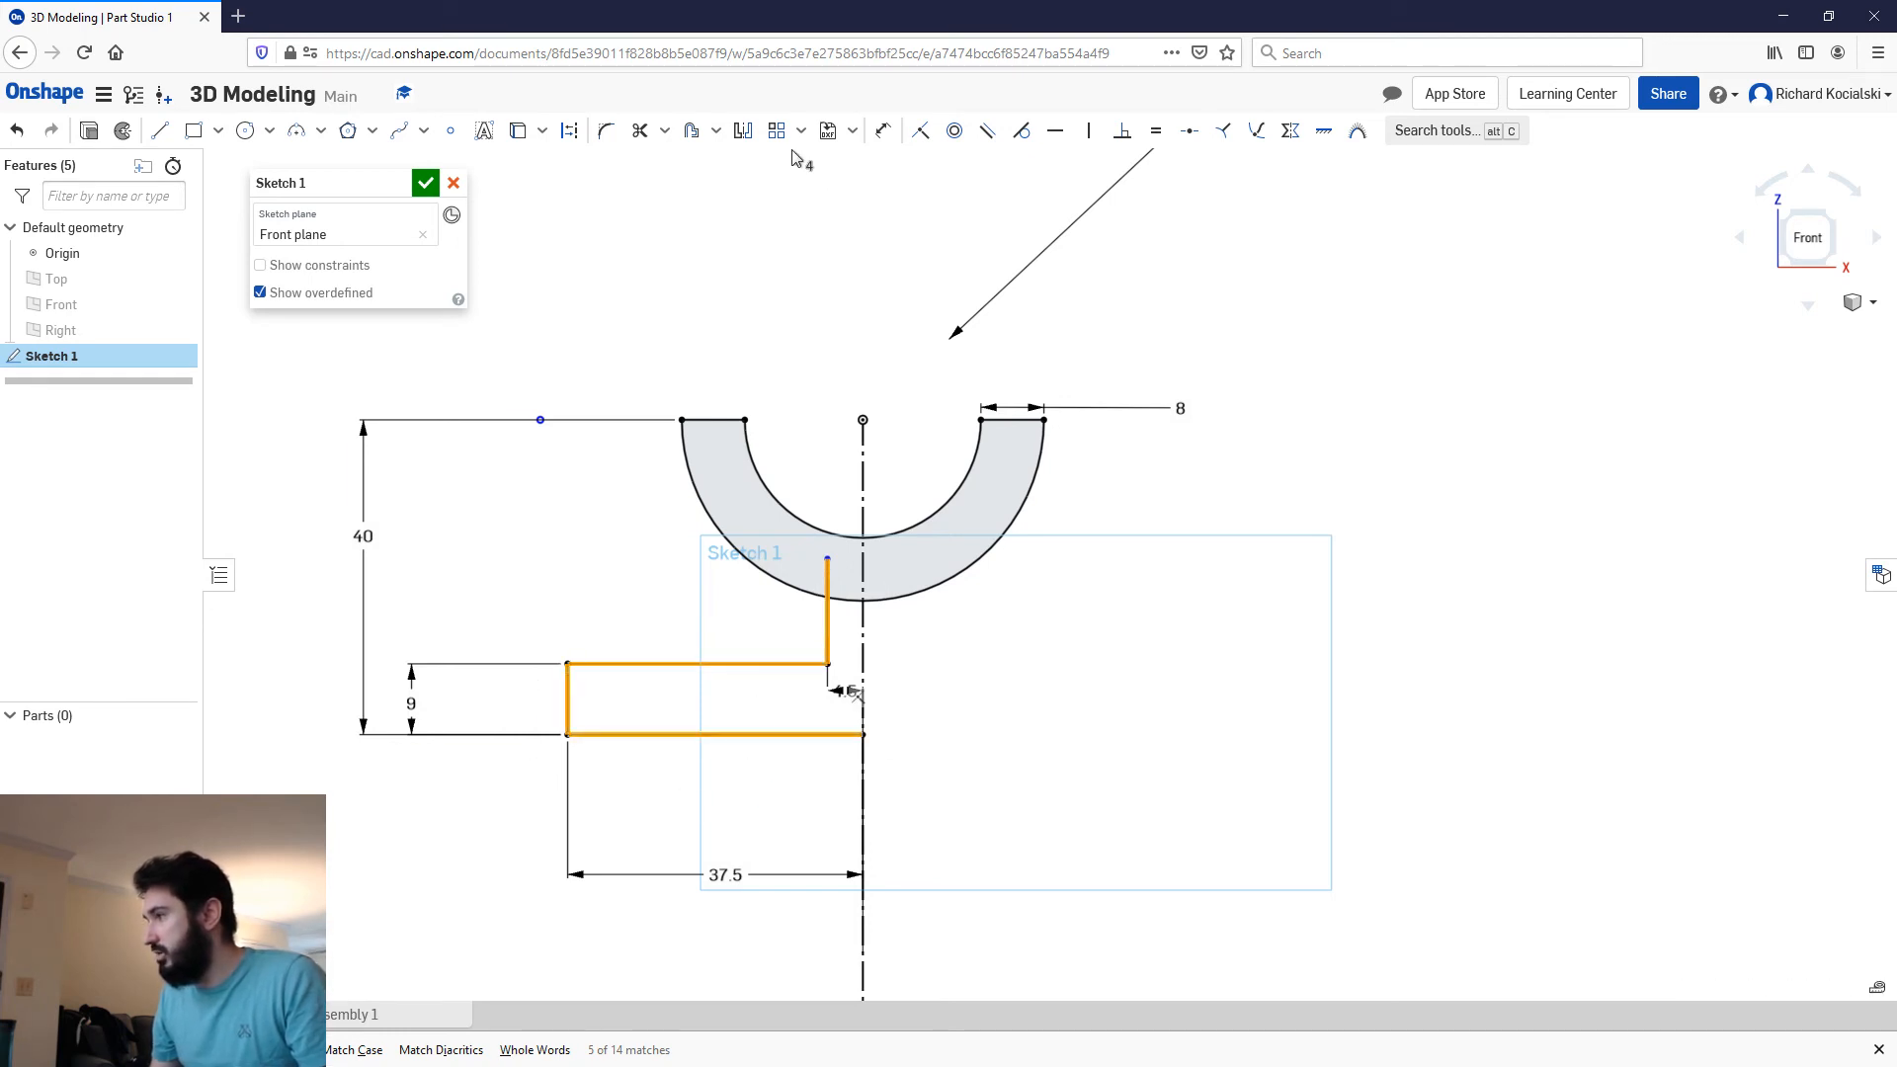
click(743, 131)
click(863, 465)
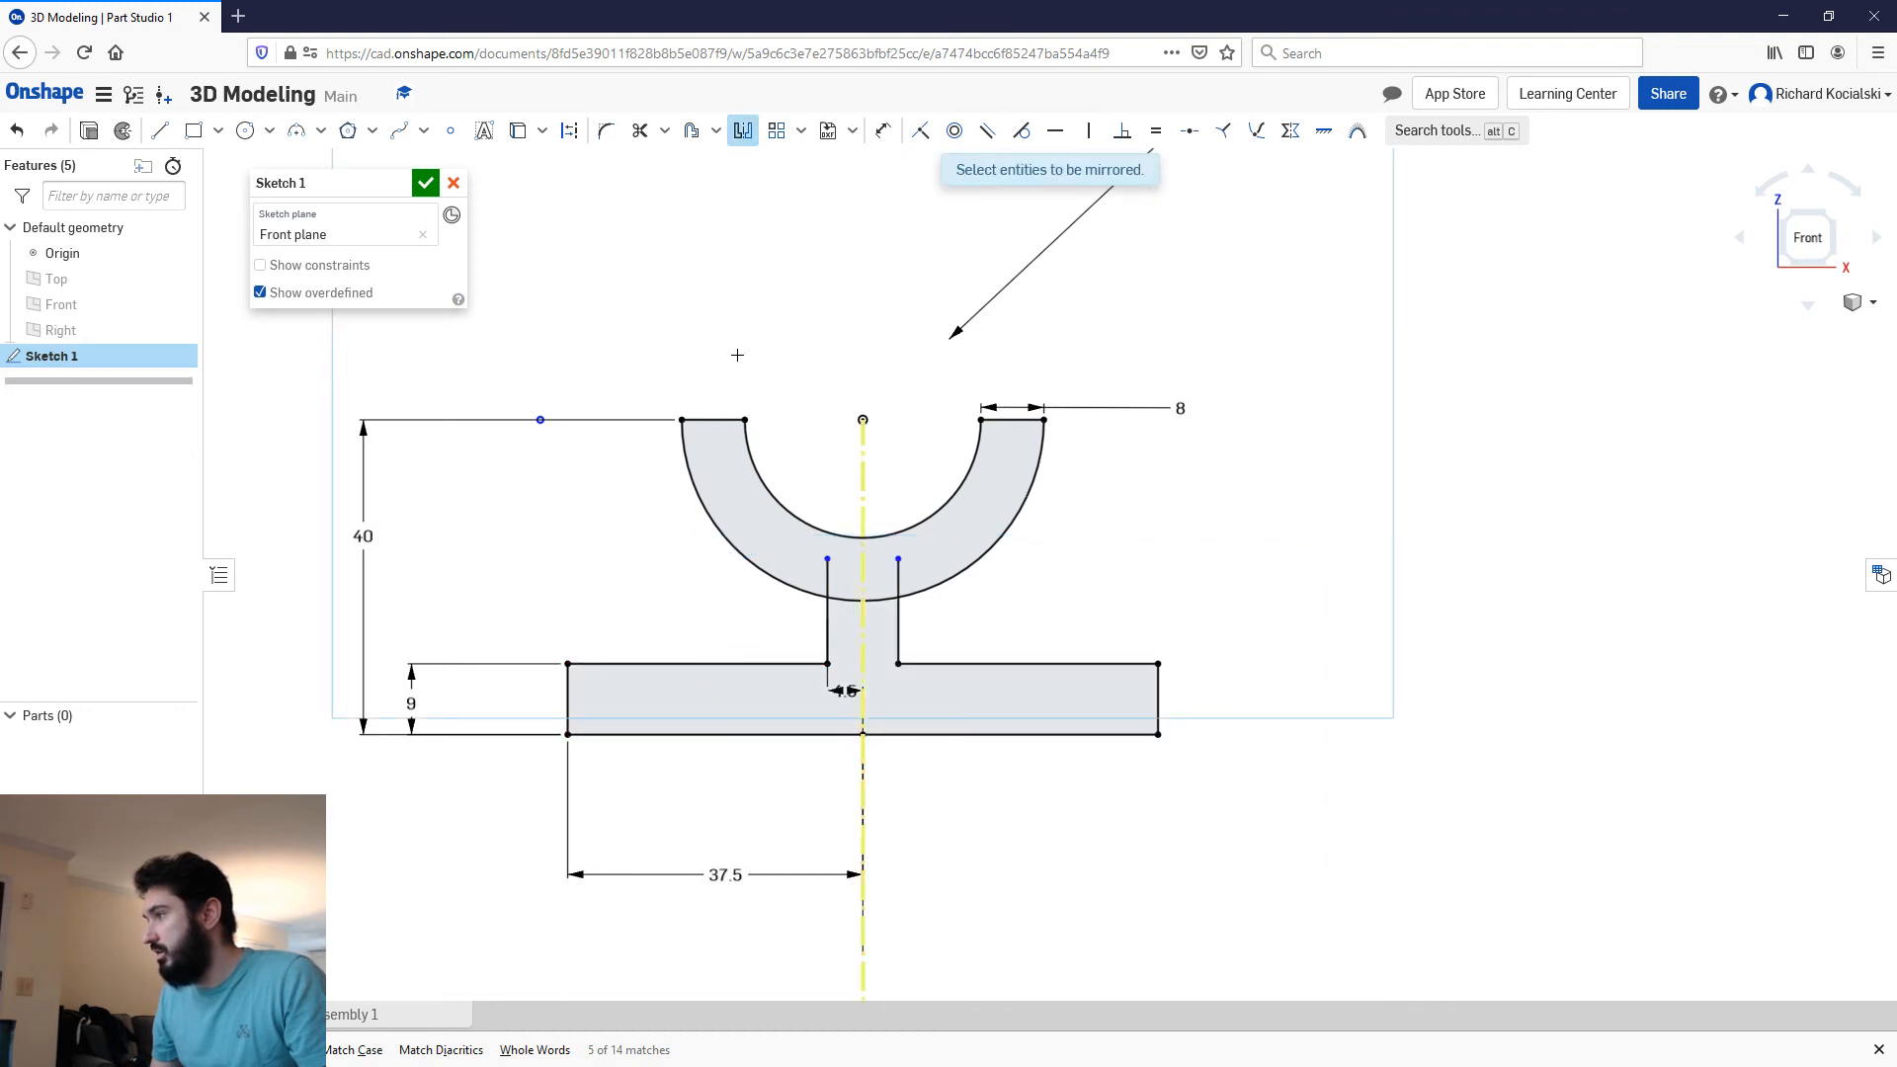
Step: Trim the outer arc between the web lines and both web line ends that extend into the cradle
click(639, 131)
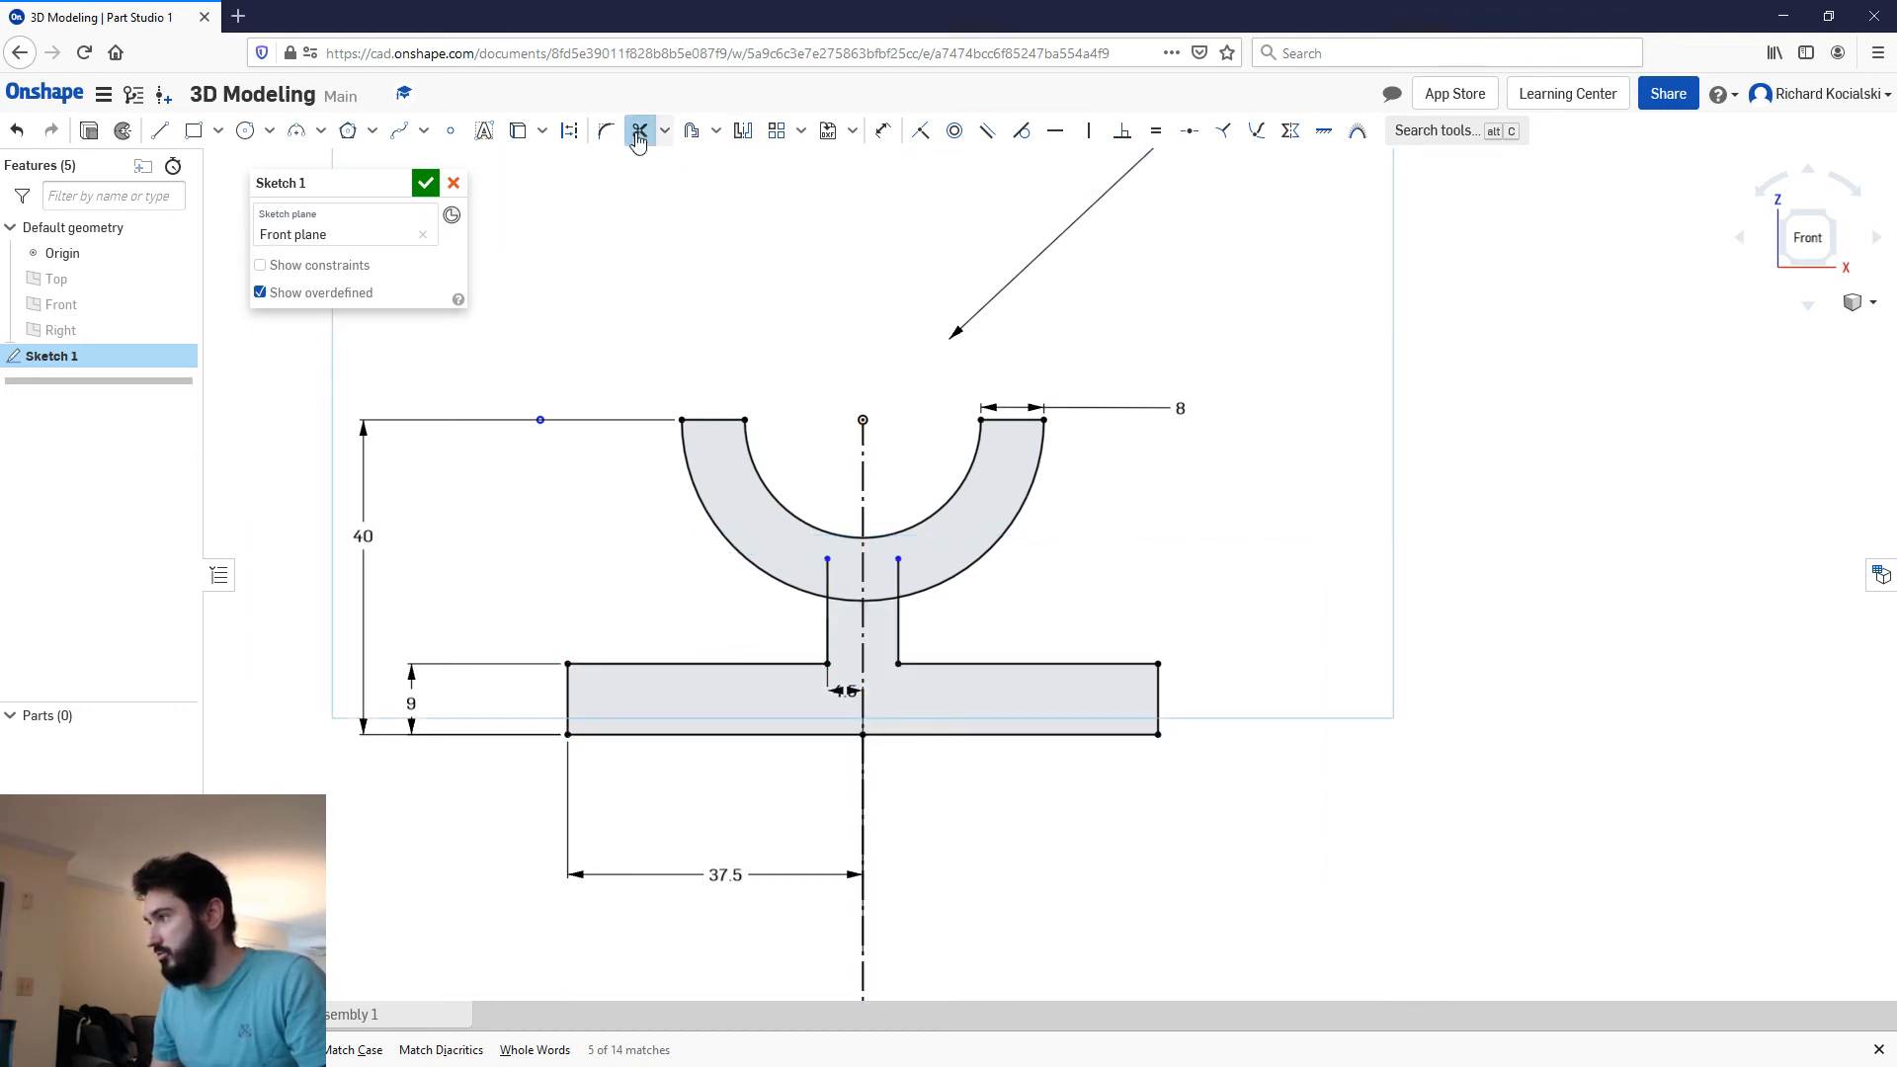
click(847, 599)
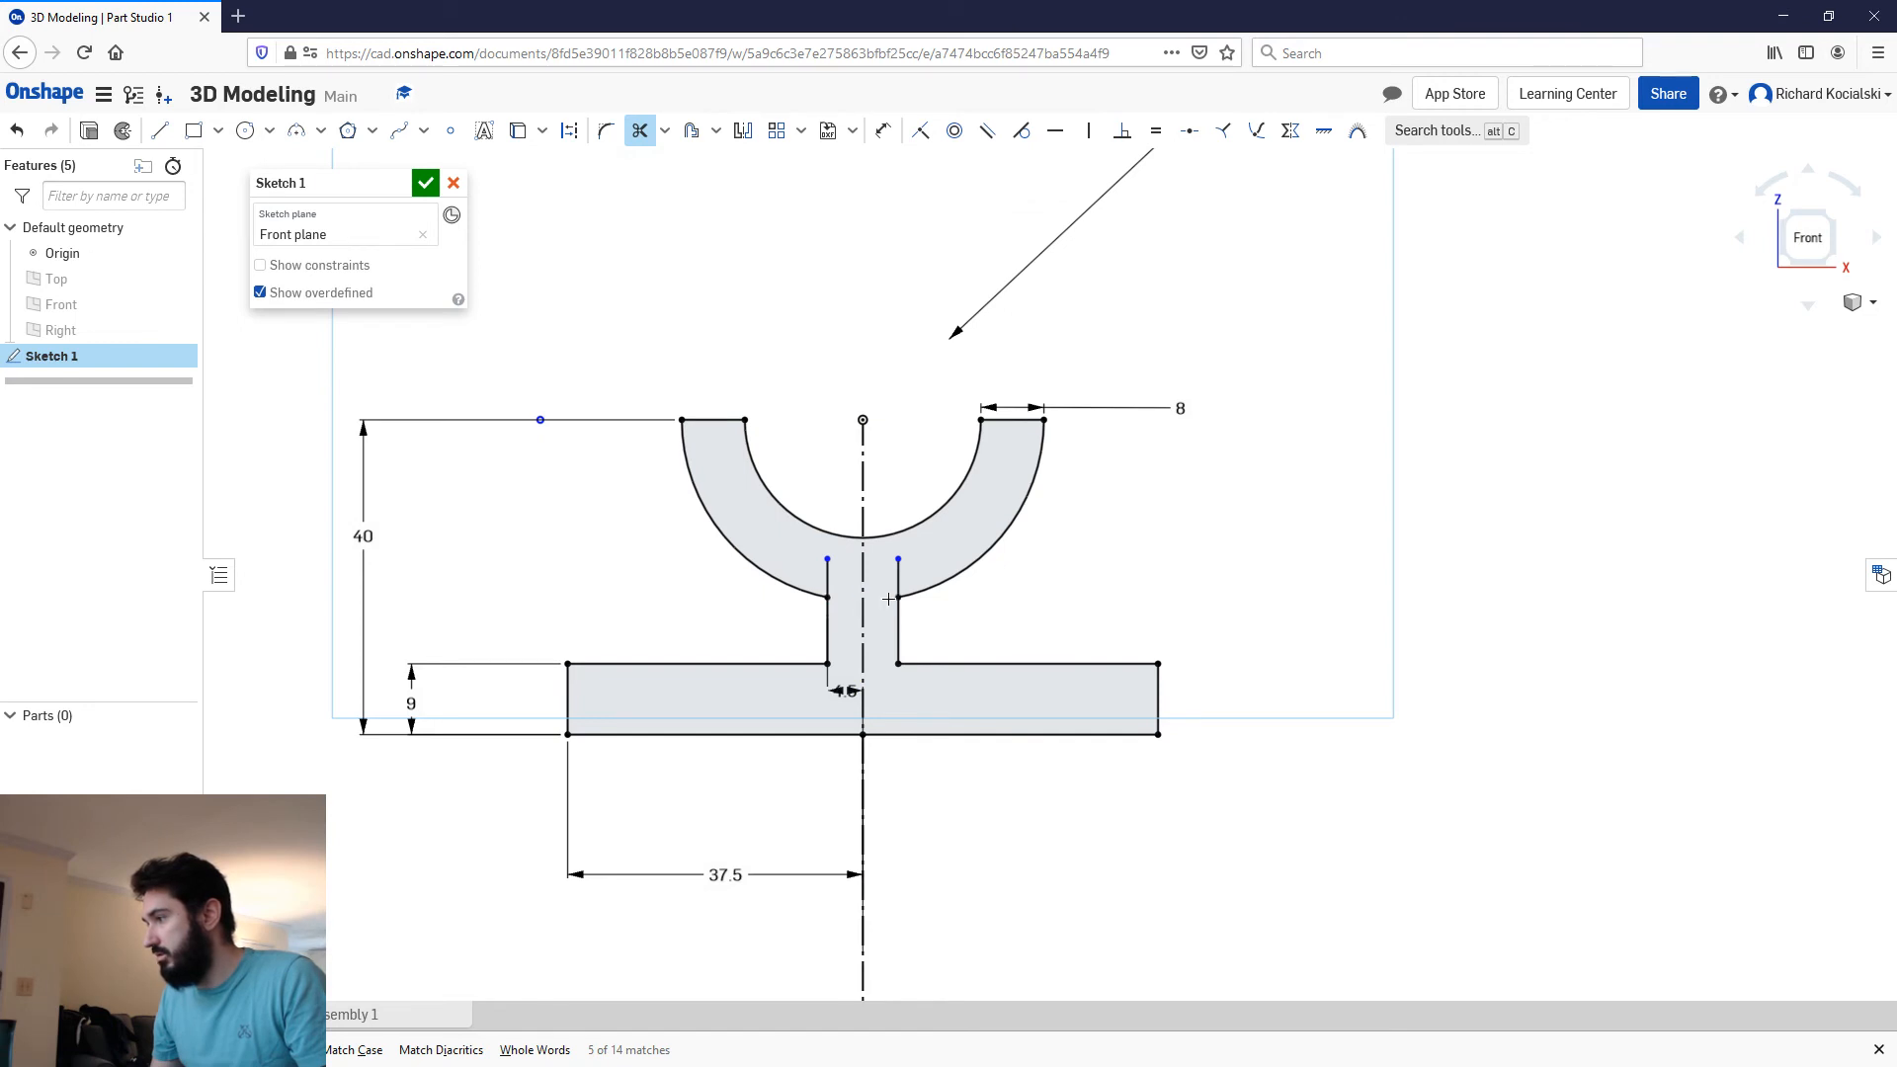
click(898, 579)
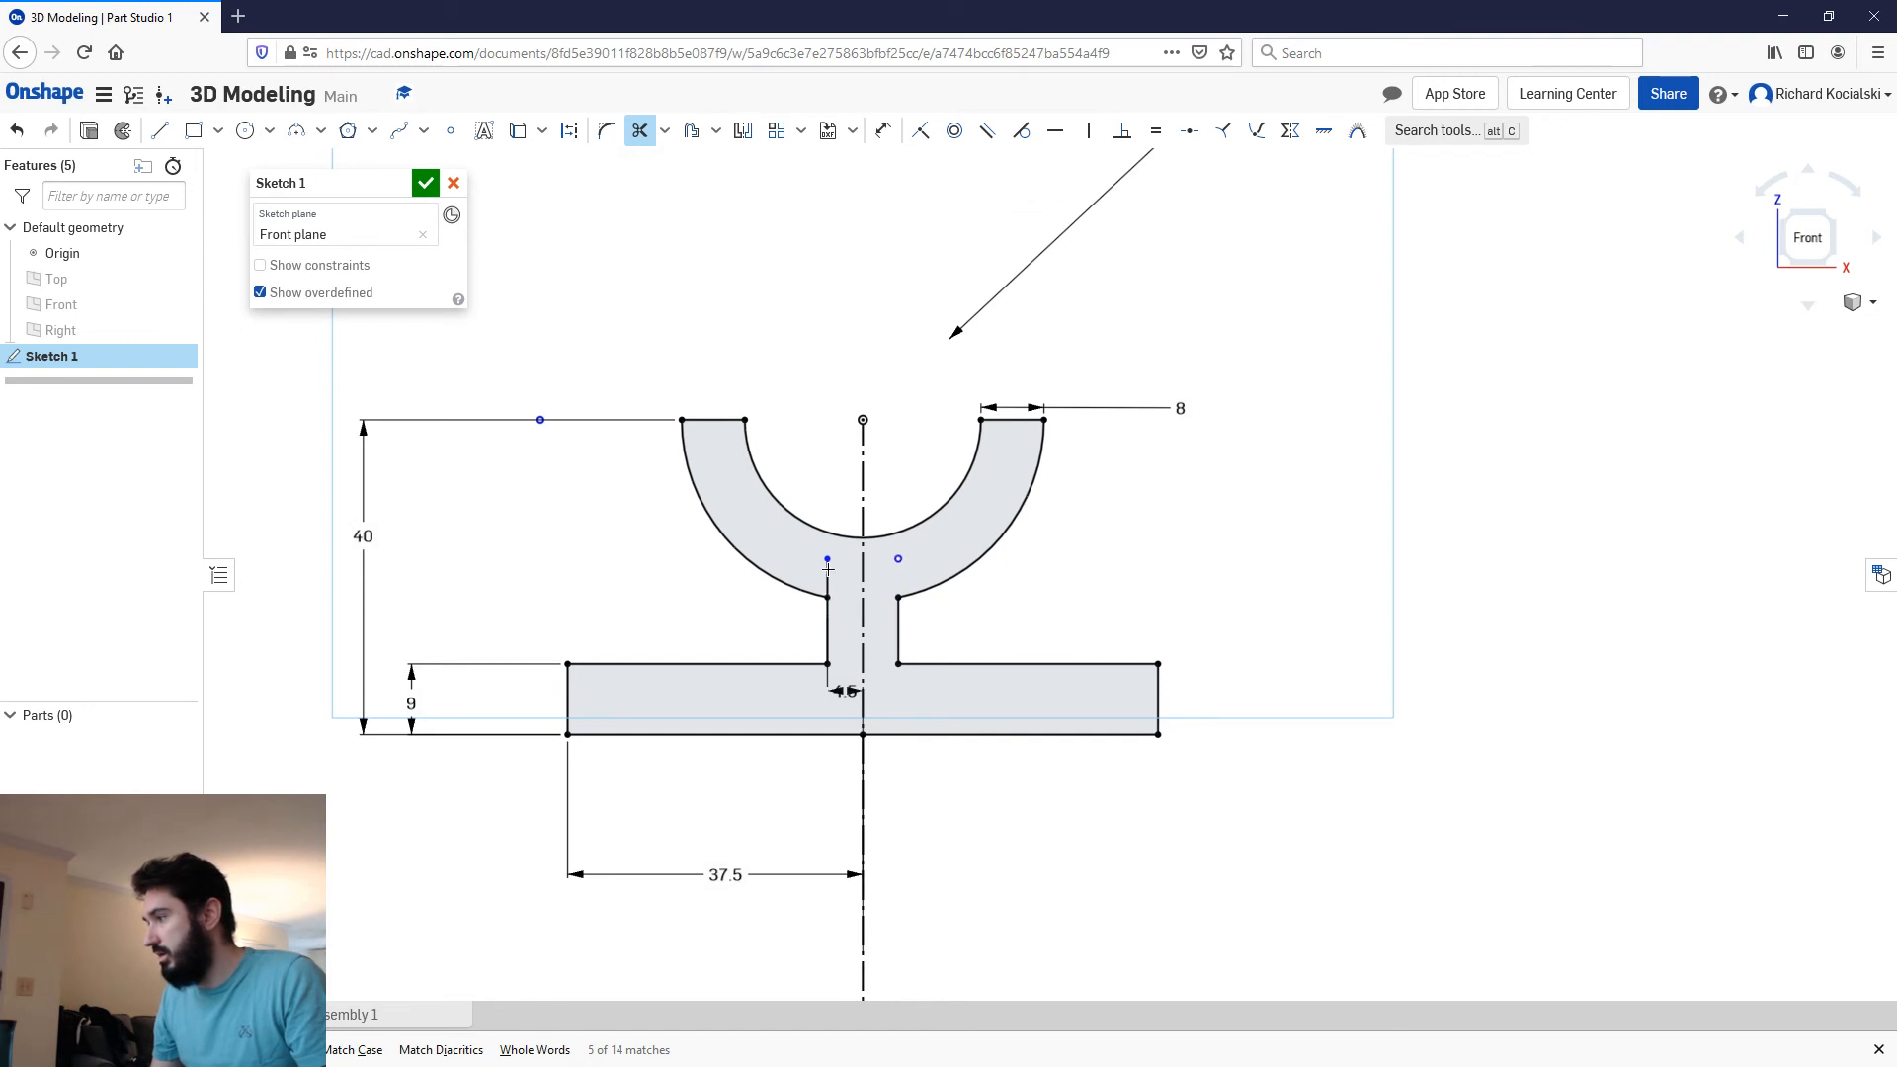
click(828, 571)
key(Escape)
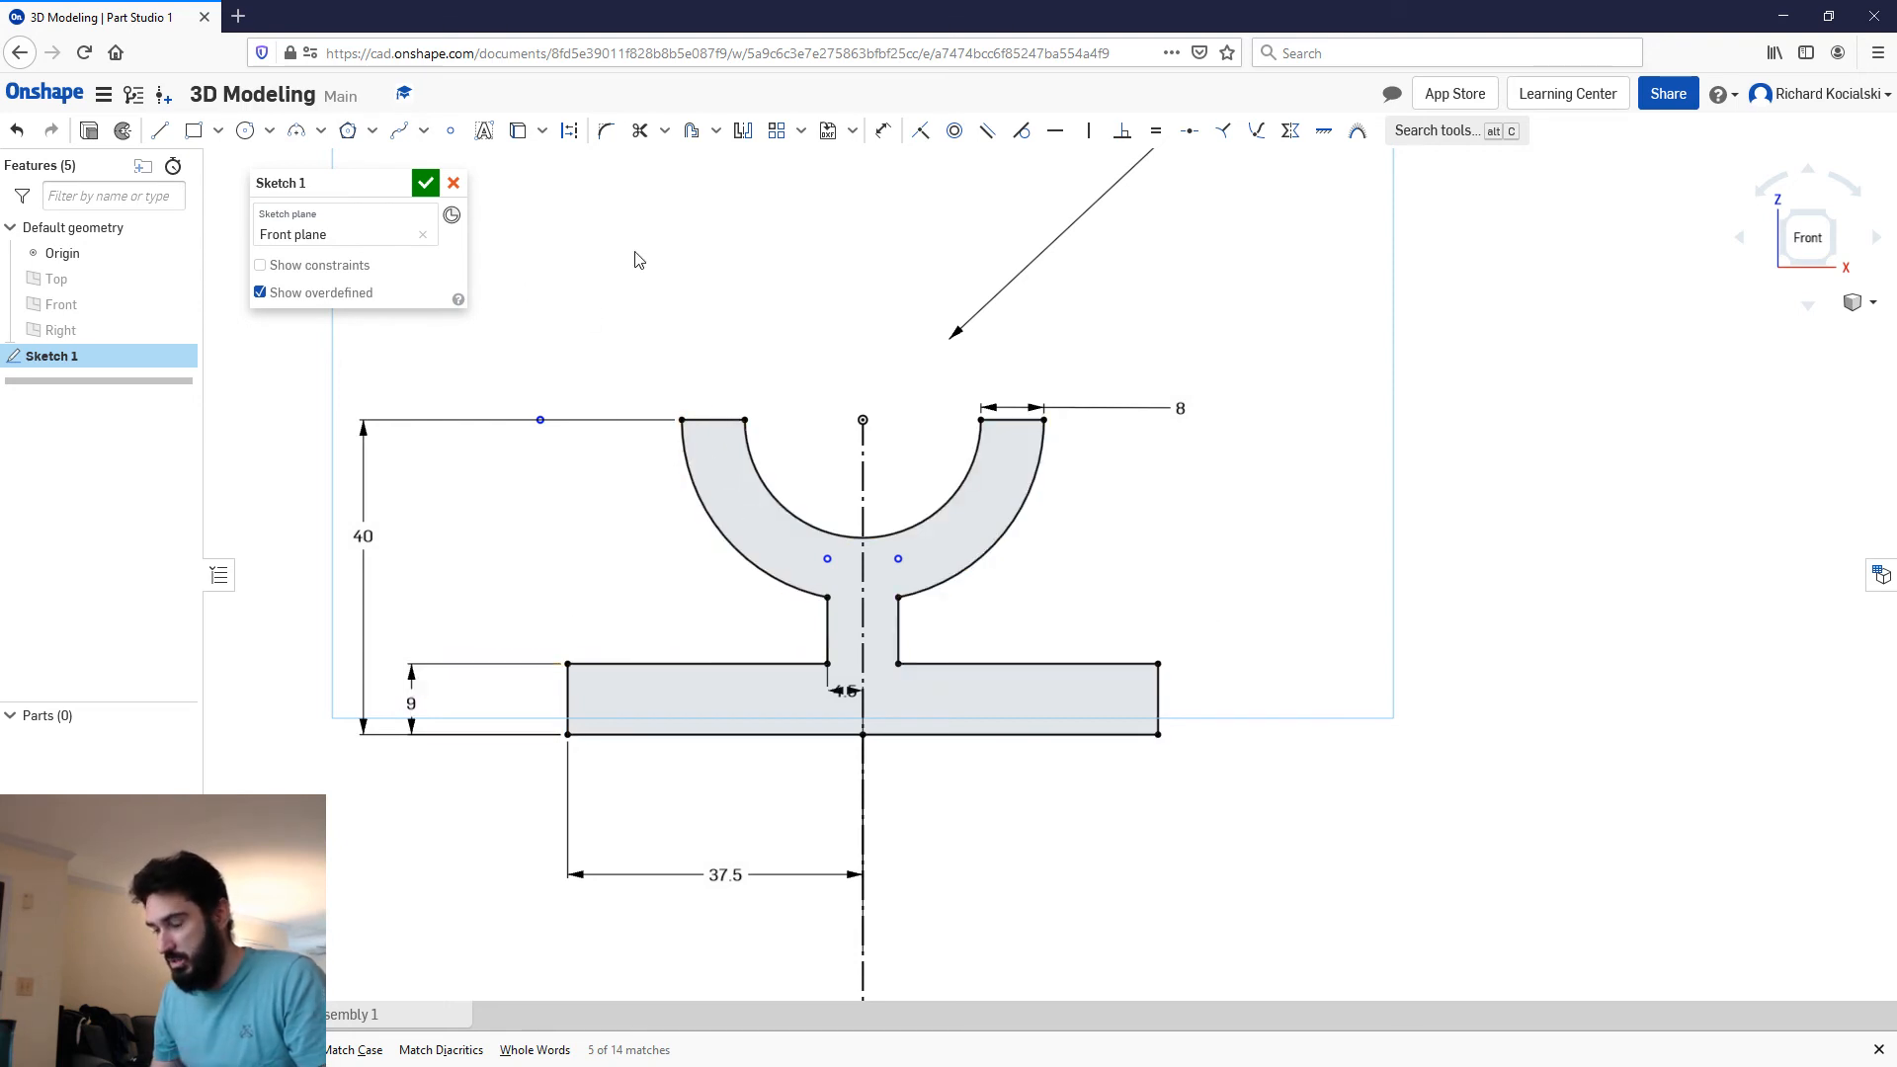
Step: Reposition the Ø30 dimension beside the cradle and the 4.5 mm web dimension below the base to declutter the sketch
scroll(786, 302, down, 2)
middle_drag(787, 302, 681, 480)
mouse_move(947, 357)
mouse_down()
mouse_move(1006, 660)
mouse_move(1016, 646)
mouse_up()
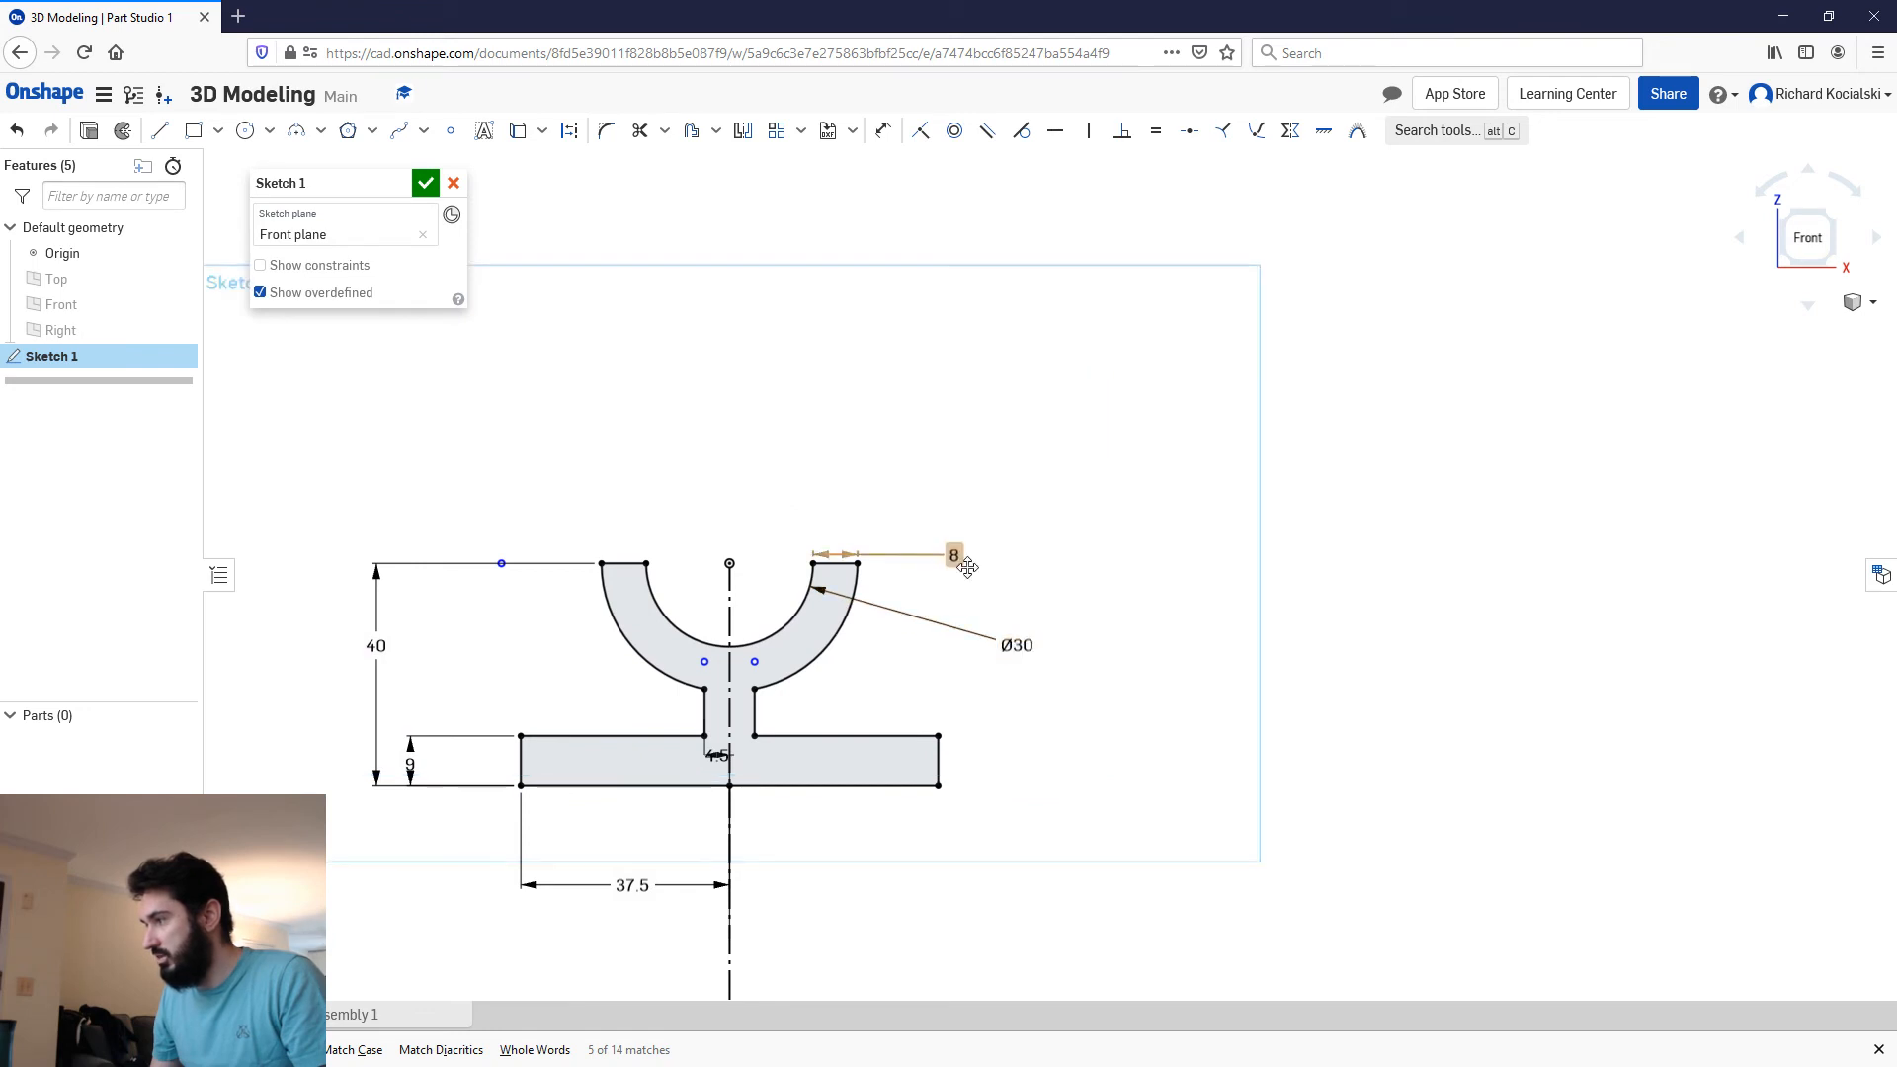
drag(968, 568, 1014, 518)
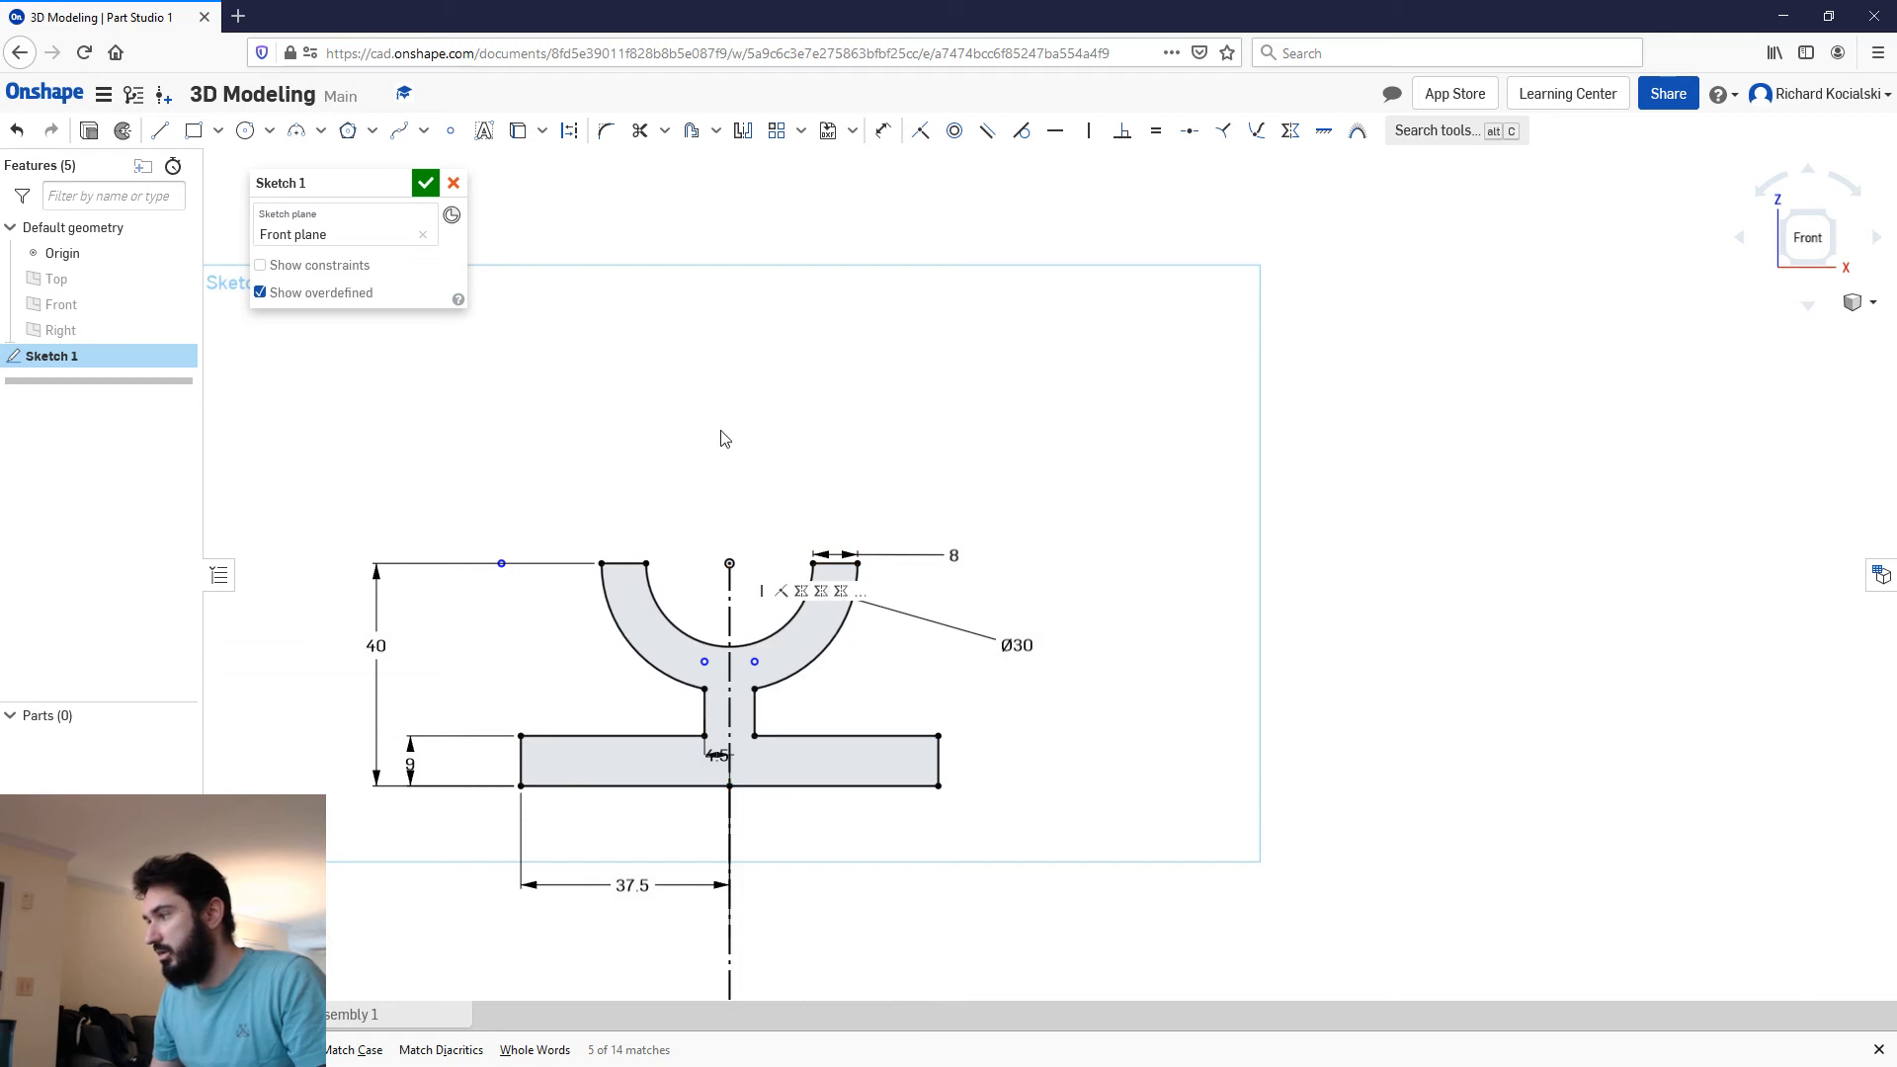
drag(716, 750, 659, 820)
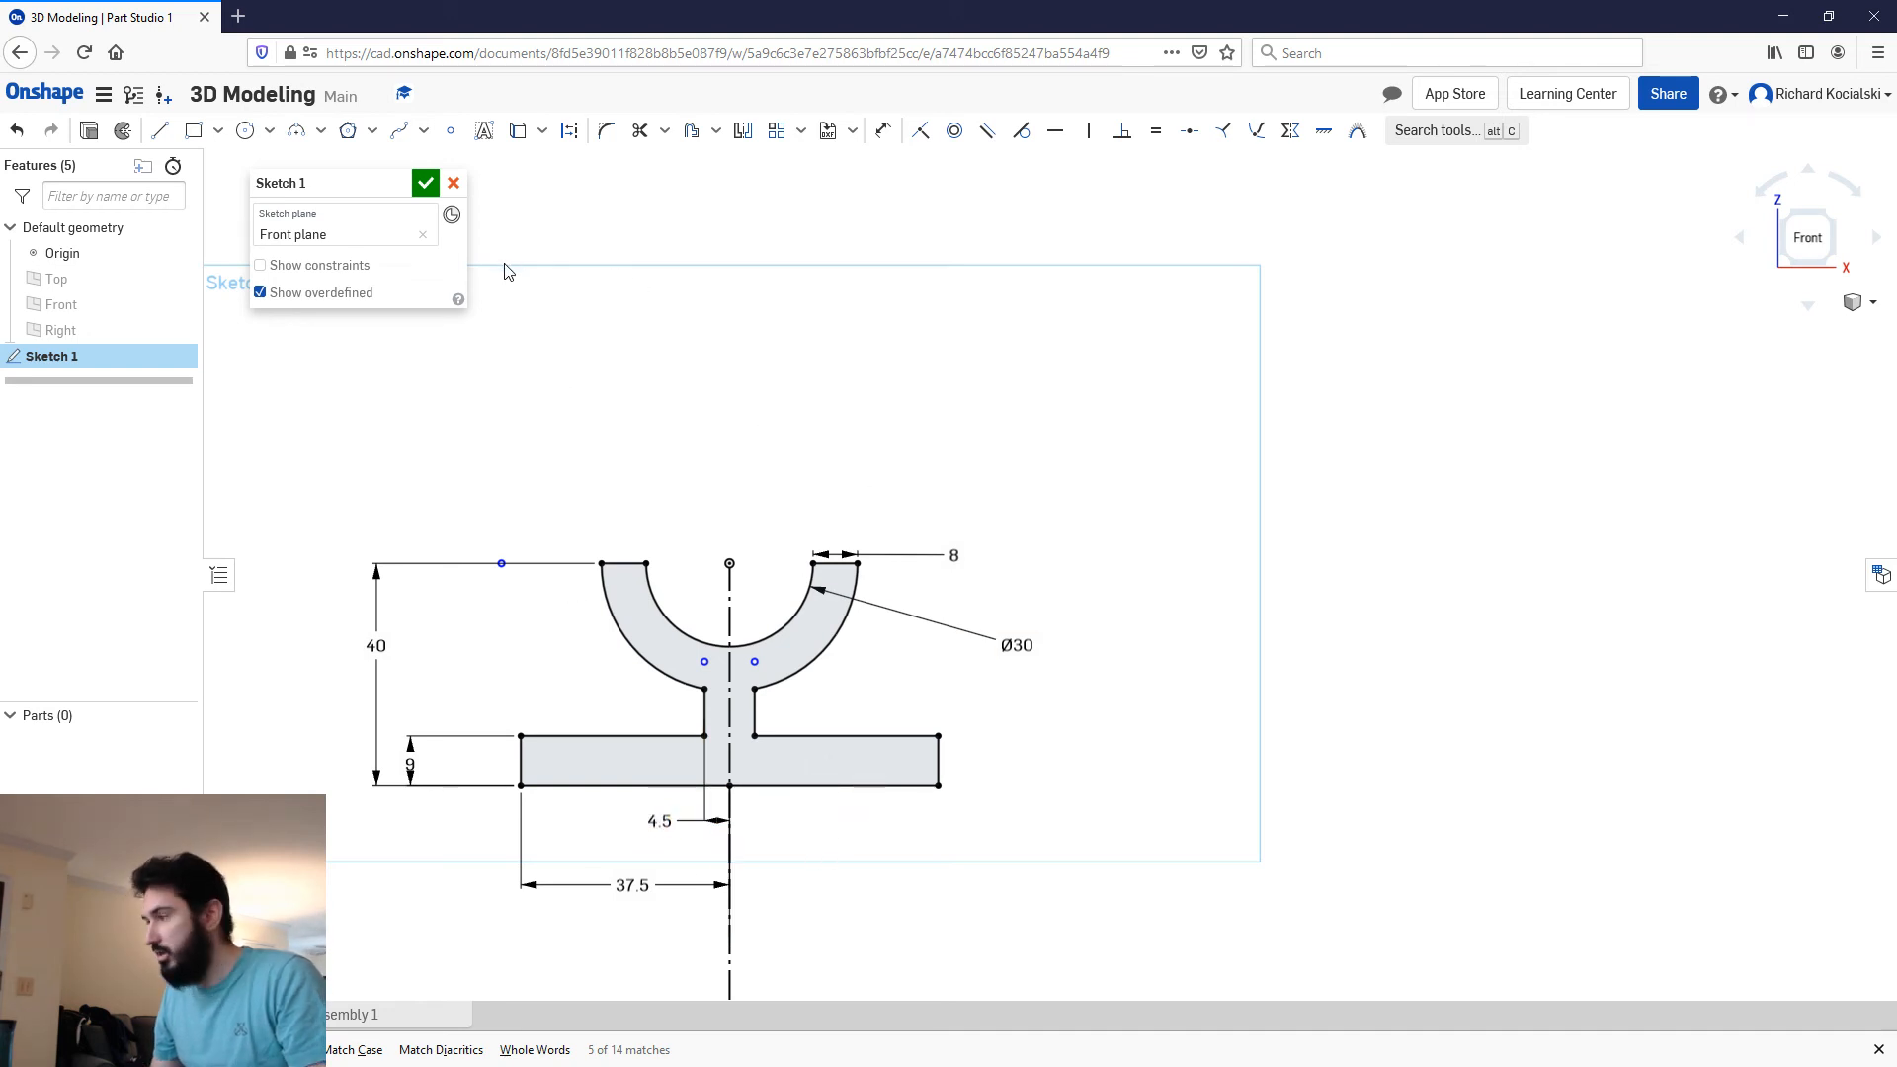
Step: Draw slanted rib lines from the cradle's outer top ends to the base's upper outer corners on both sides, and finish the sketch
key(l)
click(602, 563)
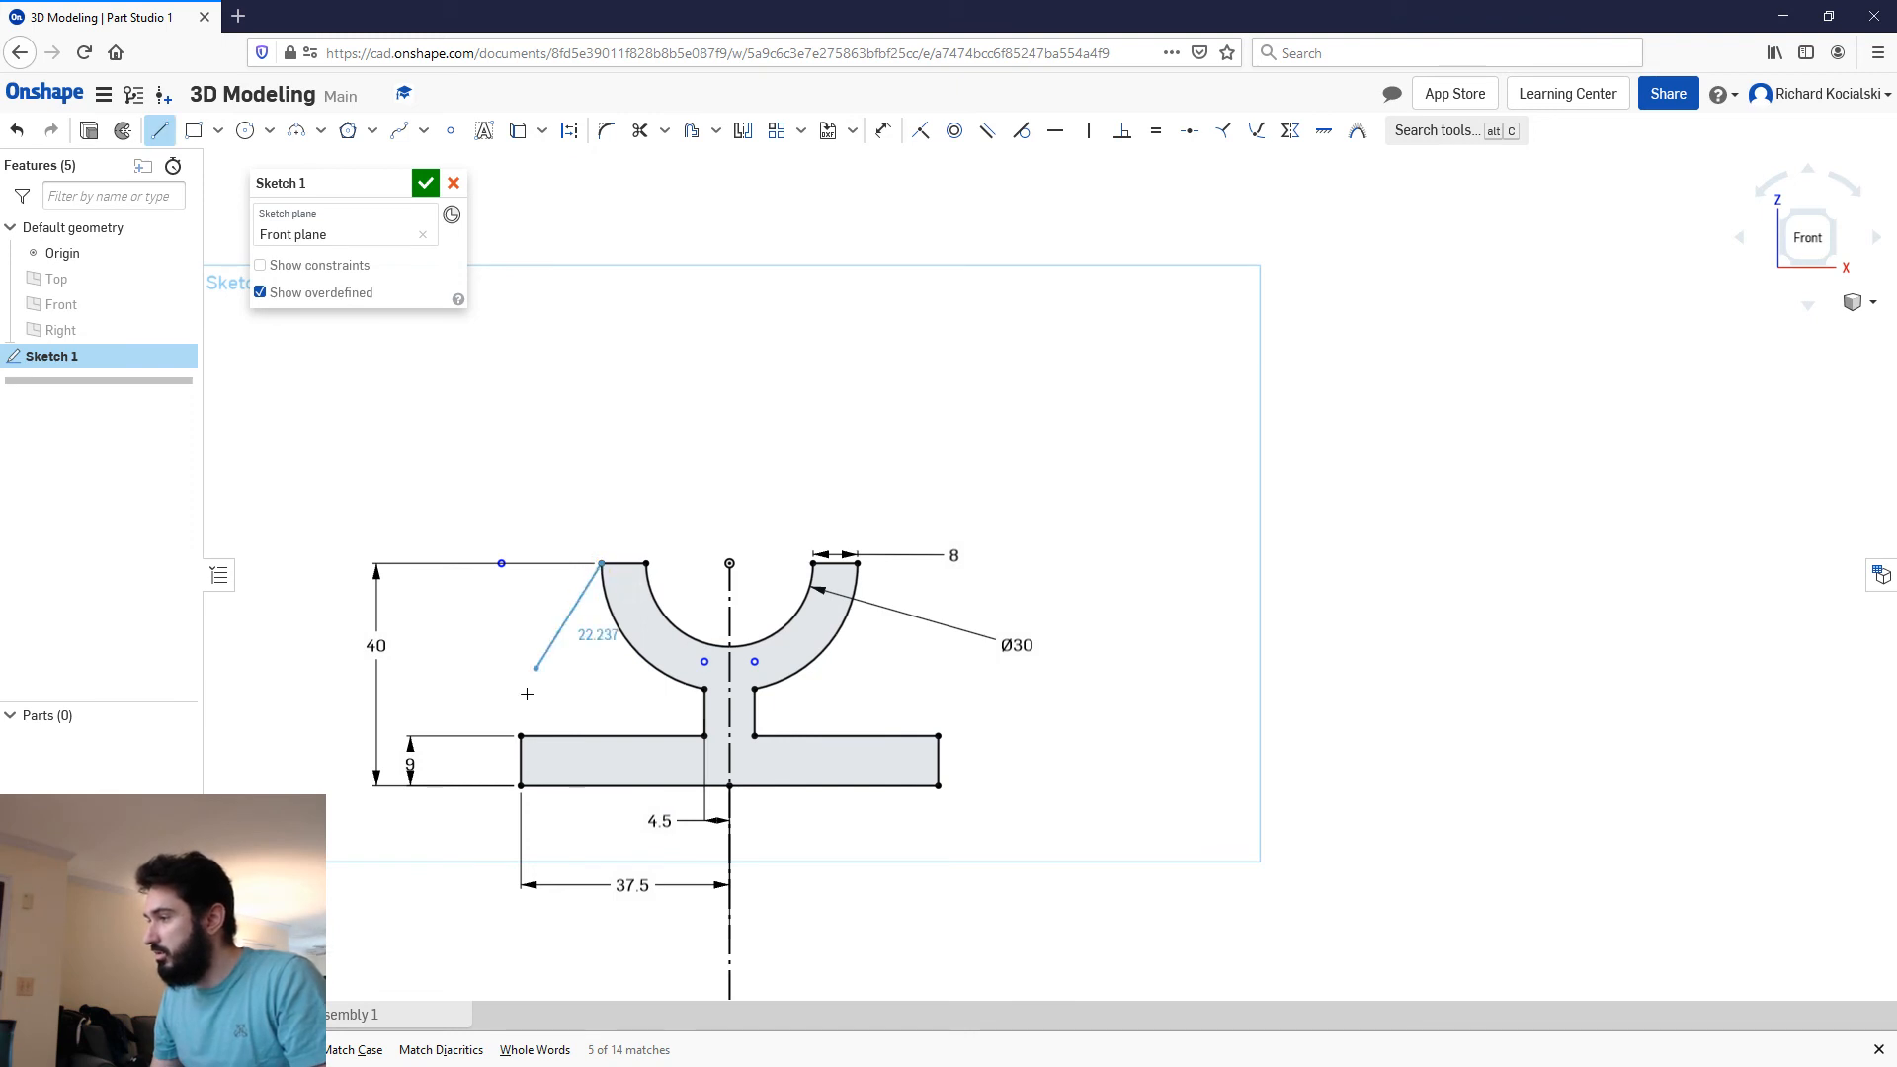
click(520, 736)
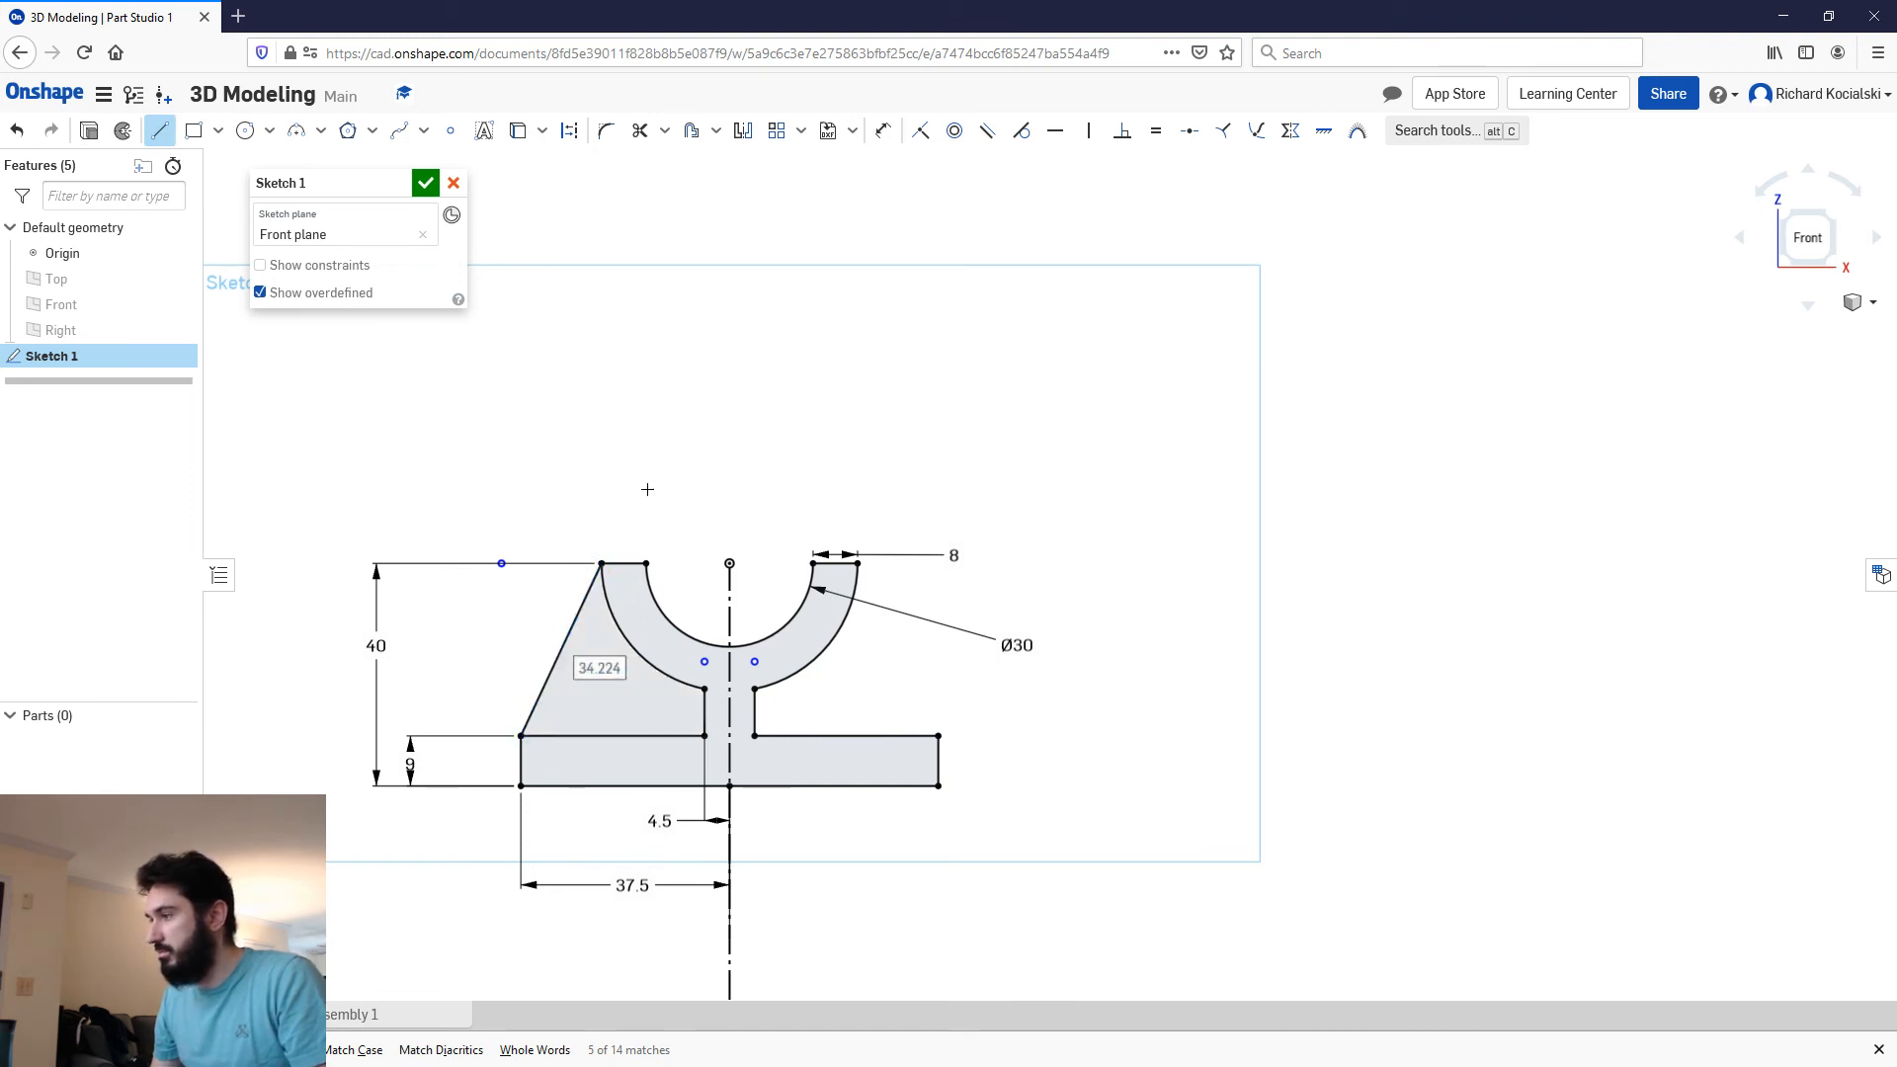
click(939, 735)
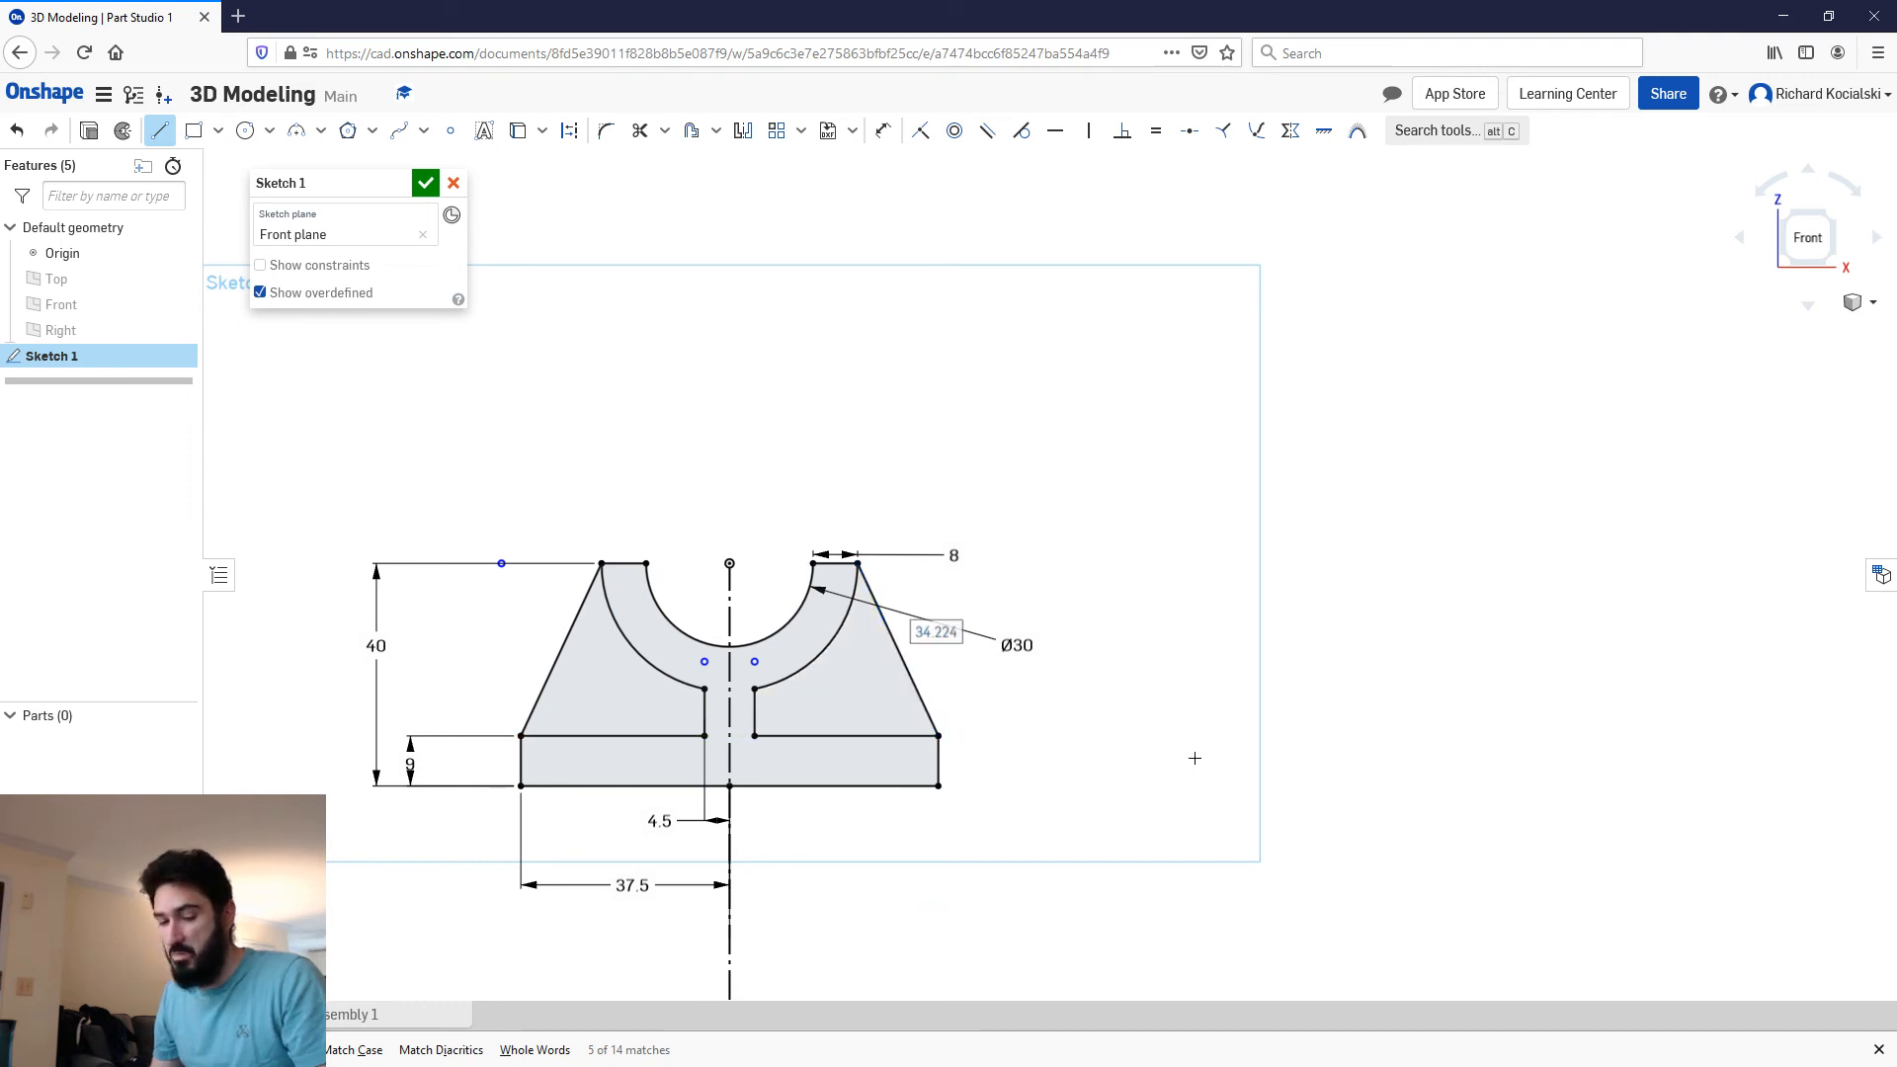
key(Escape)
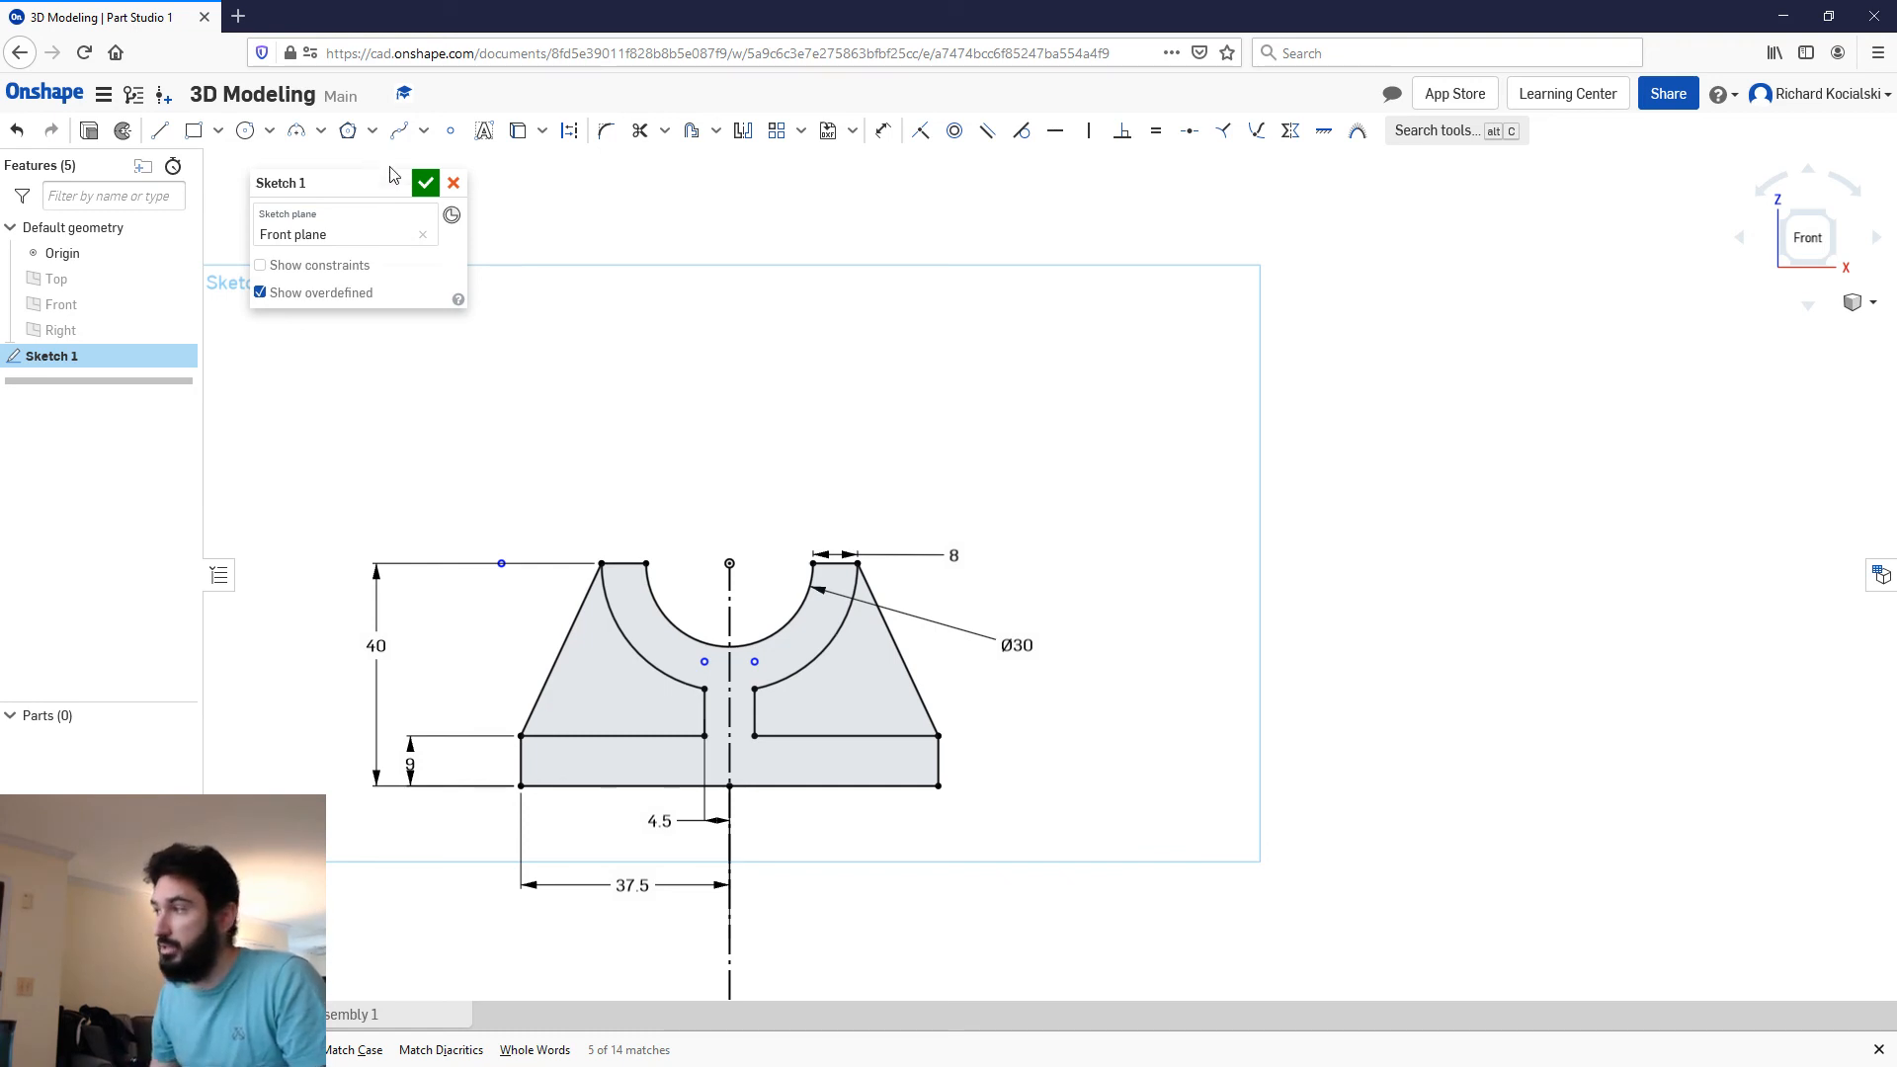
click(424, 183)
Step: Check the LP2_T2_Model1.jpg drawing, and extrude the cradle, web and base region symmetrically as a new 52 mm deep solid
right_drag(832, 503, 750, 529)
click(1798, 235)
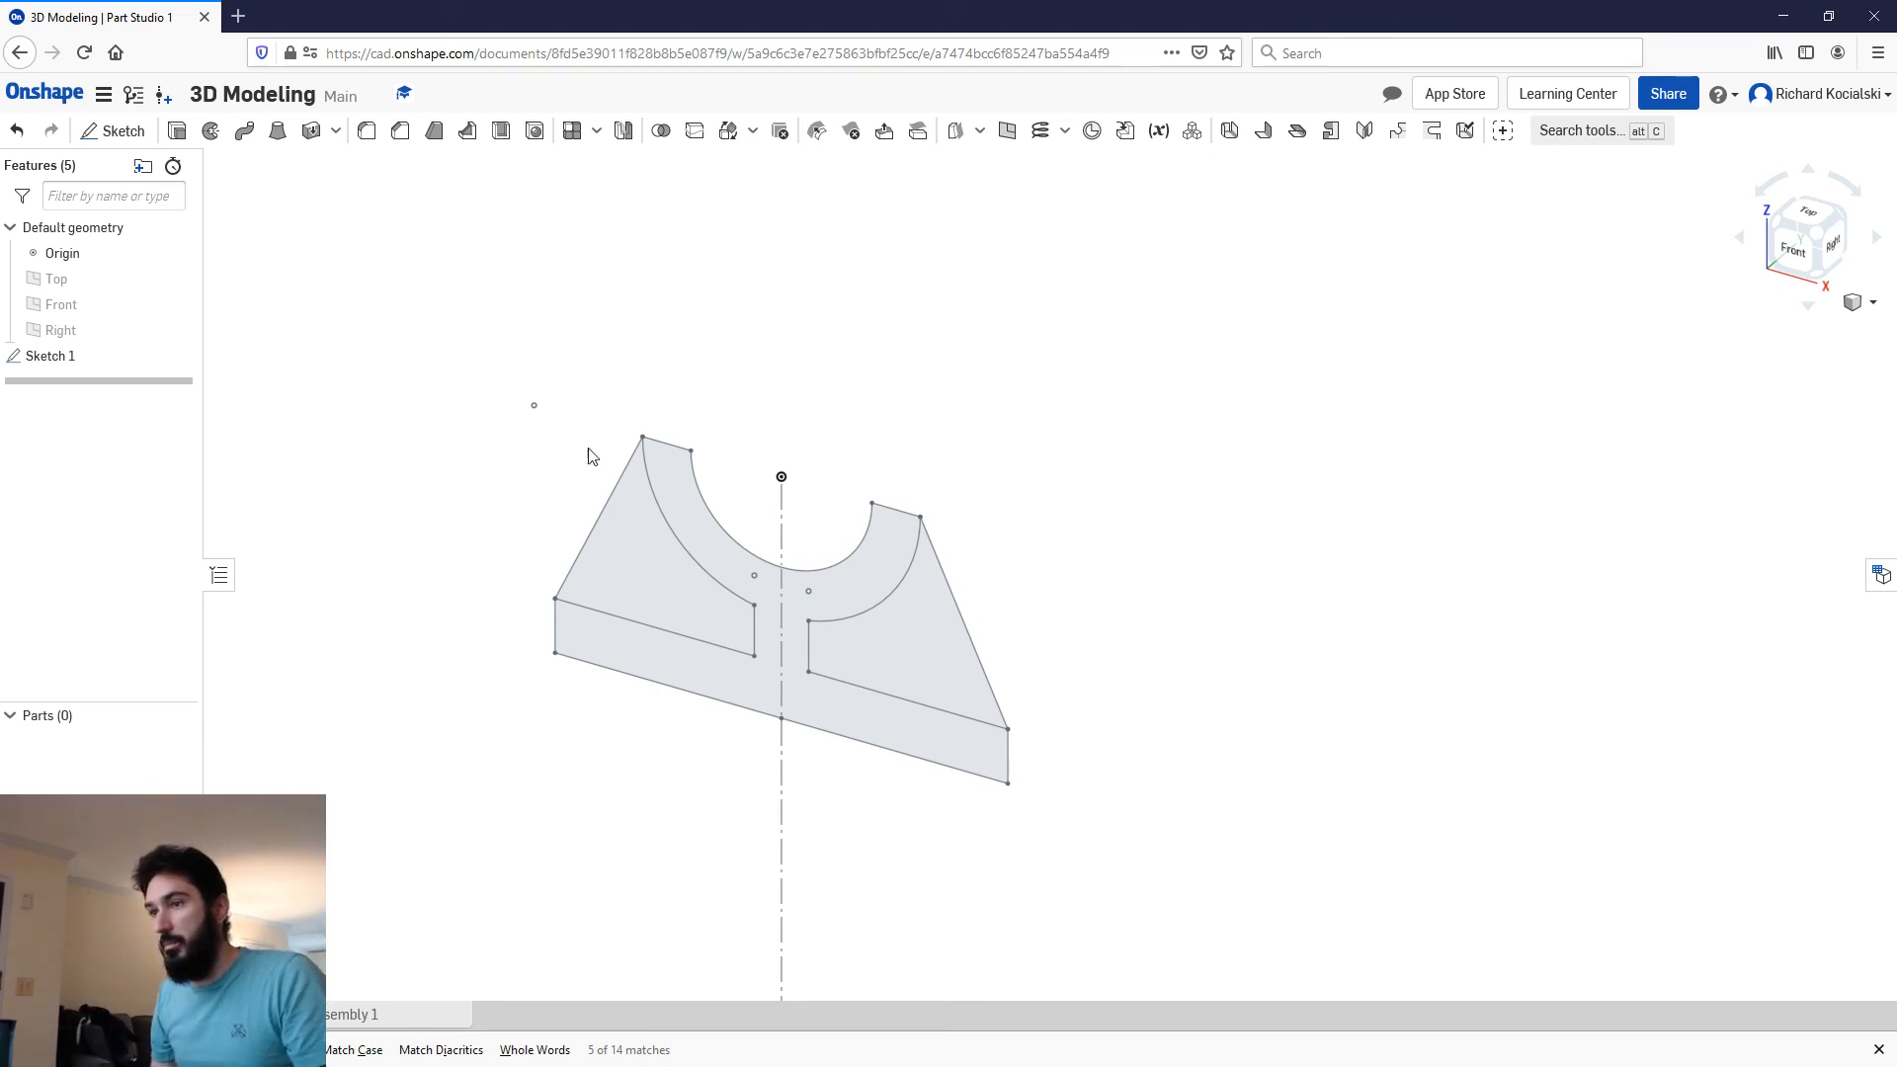
key(alt+Tab)
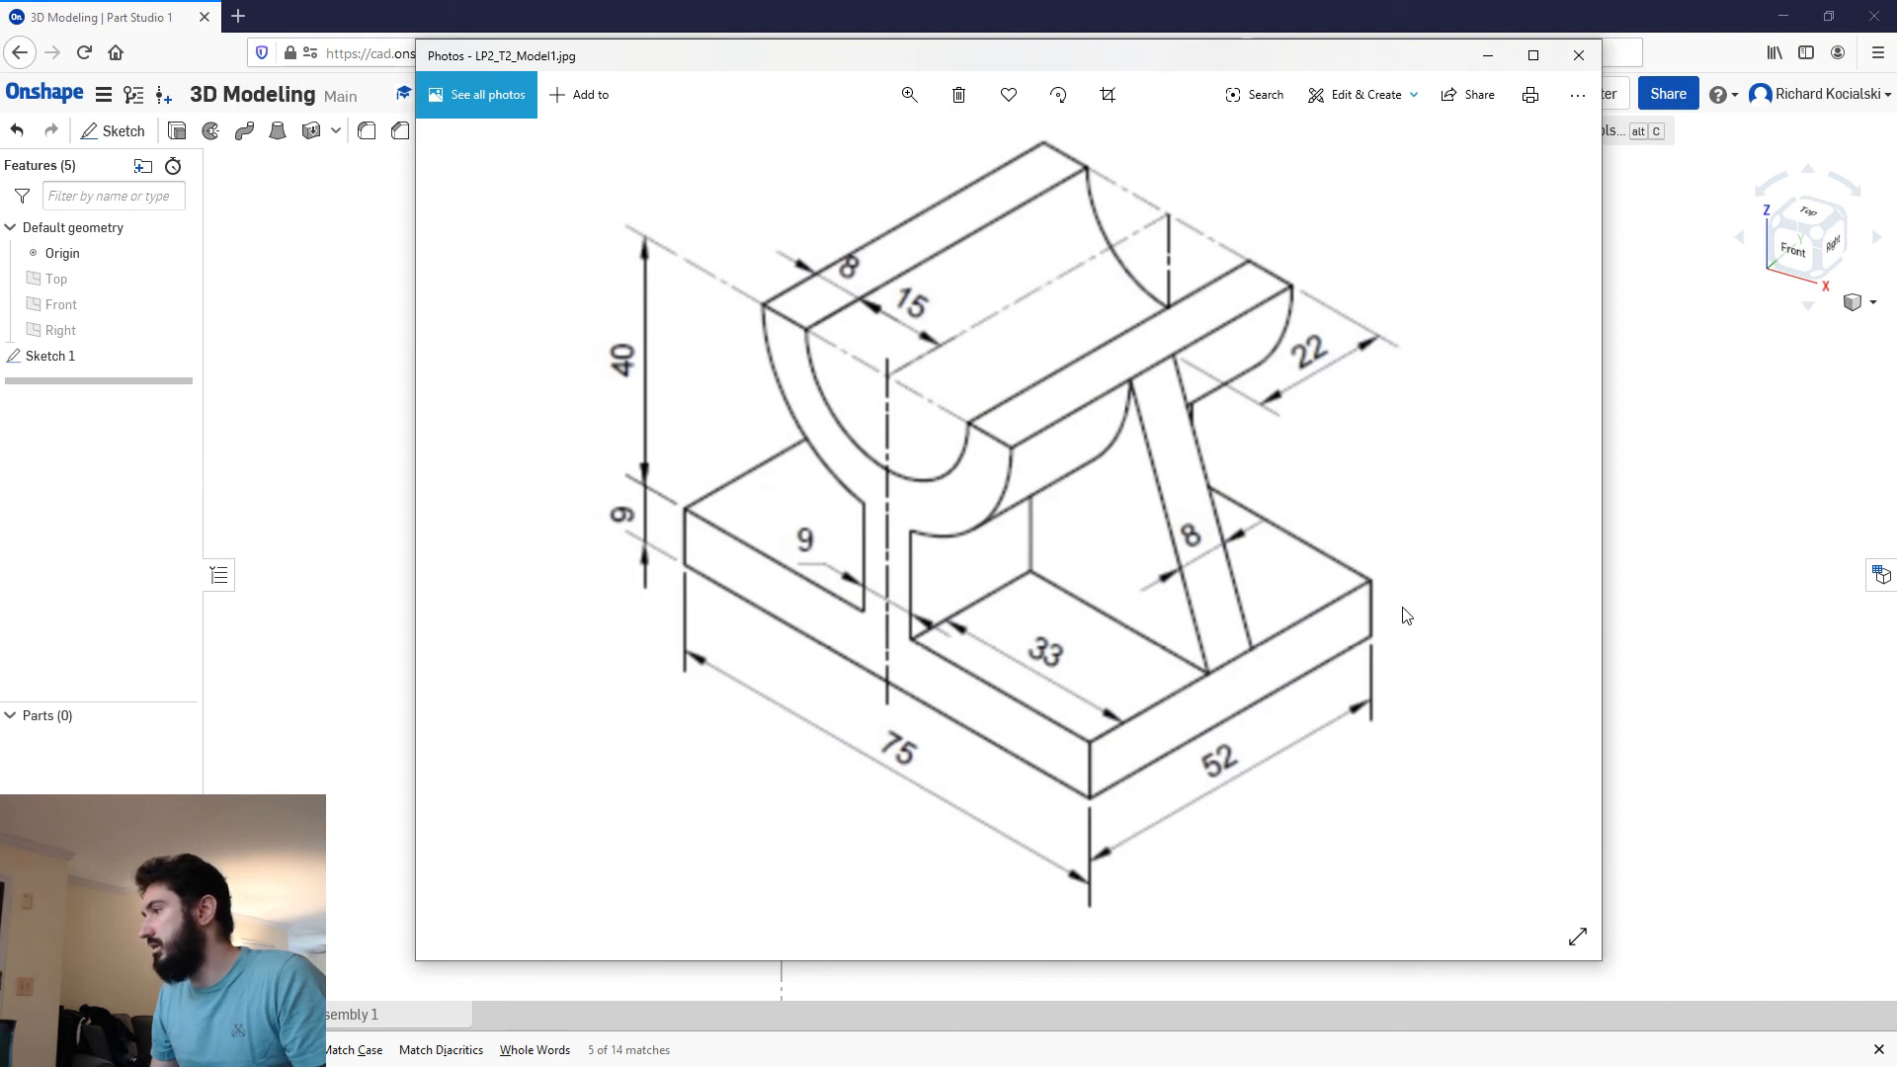
drag(777, 65, 0, 99)
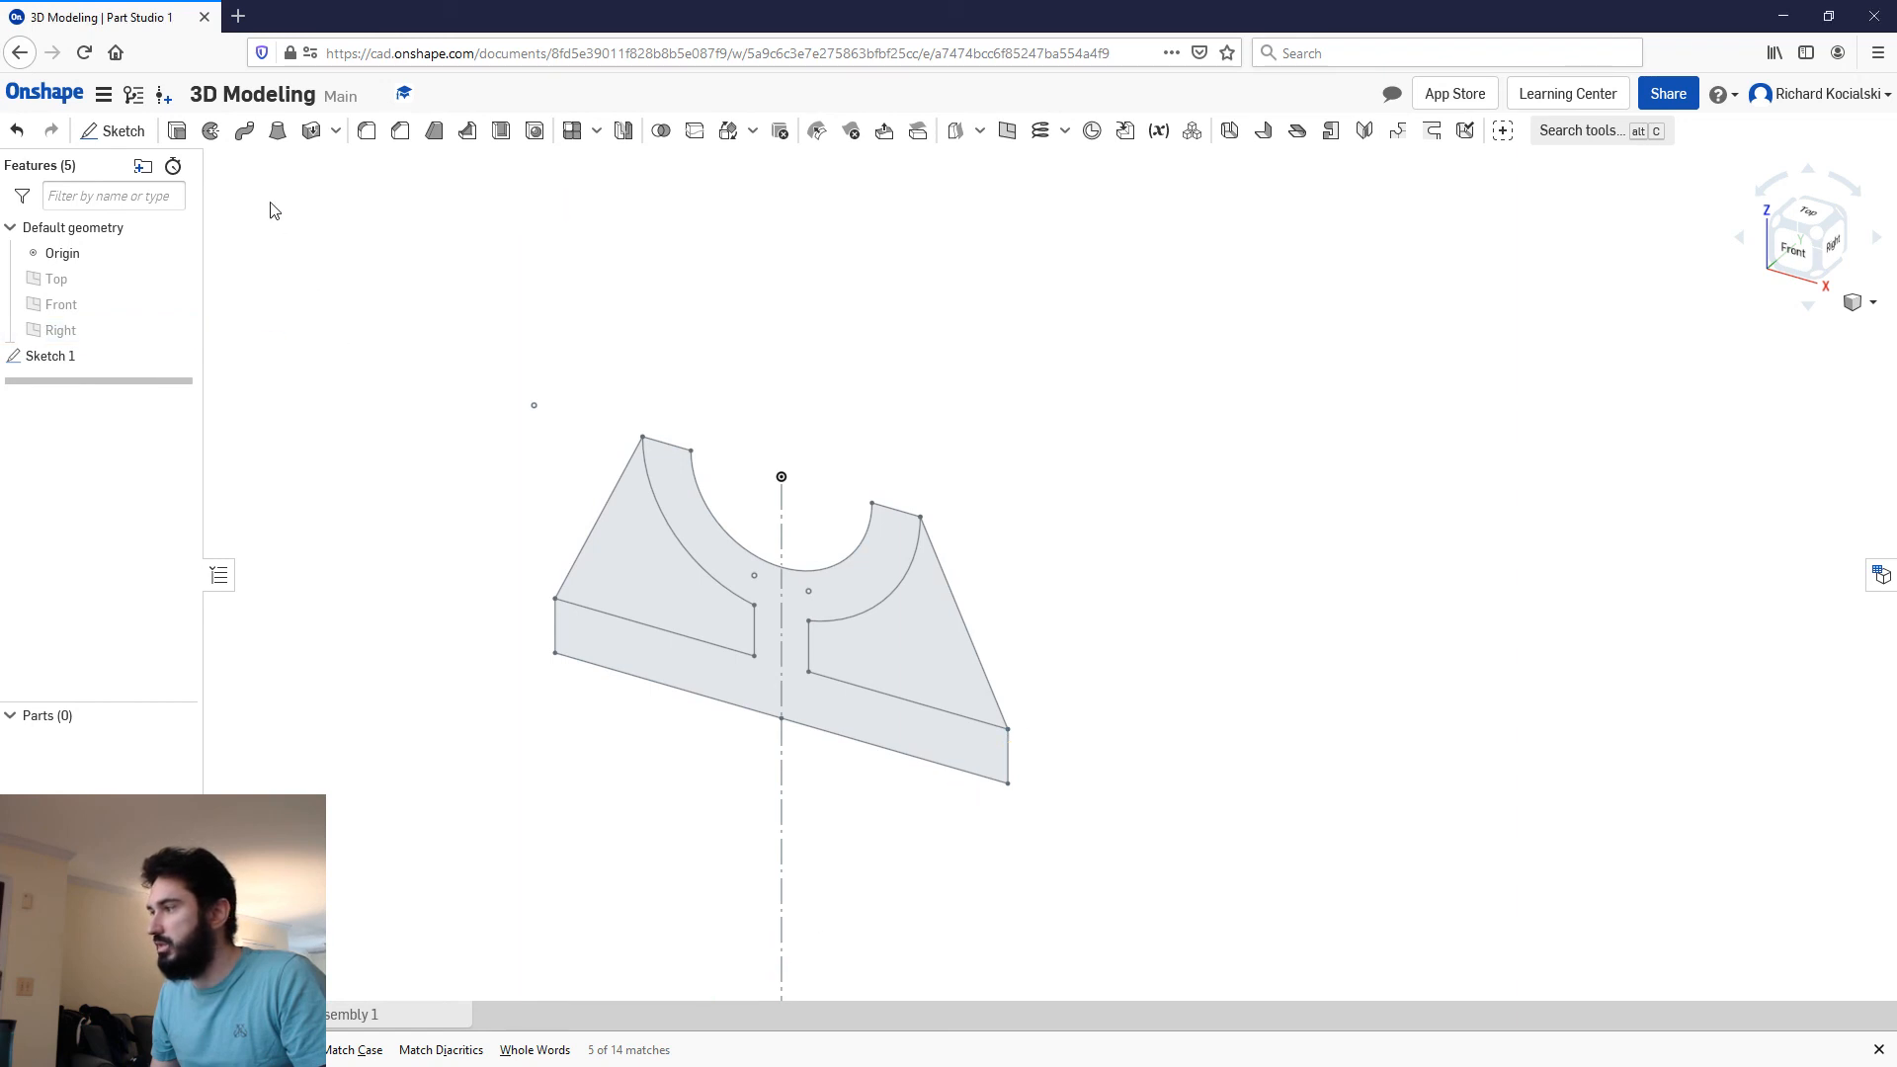
click(178, 131)
click(666, 486)
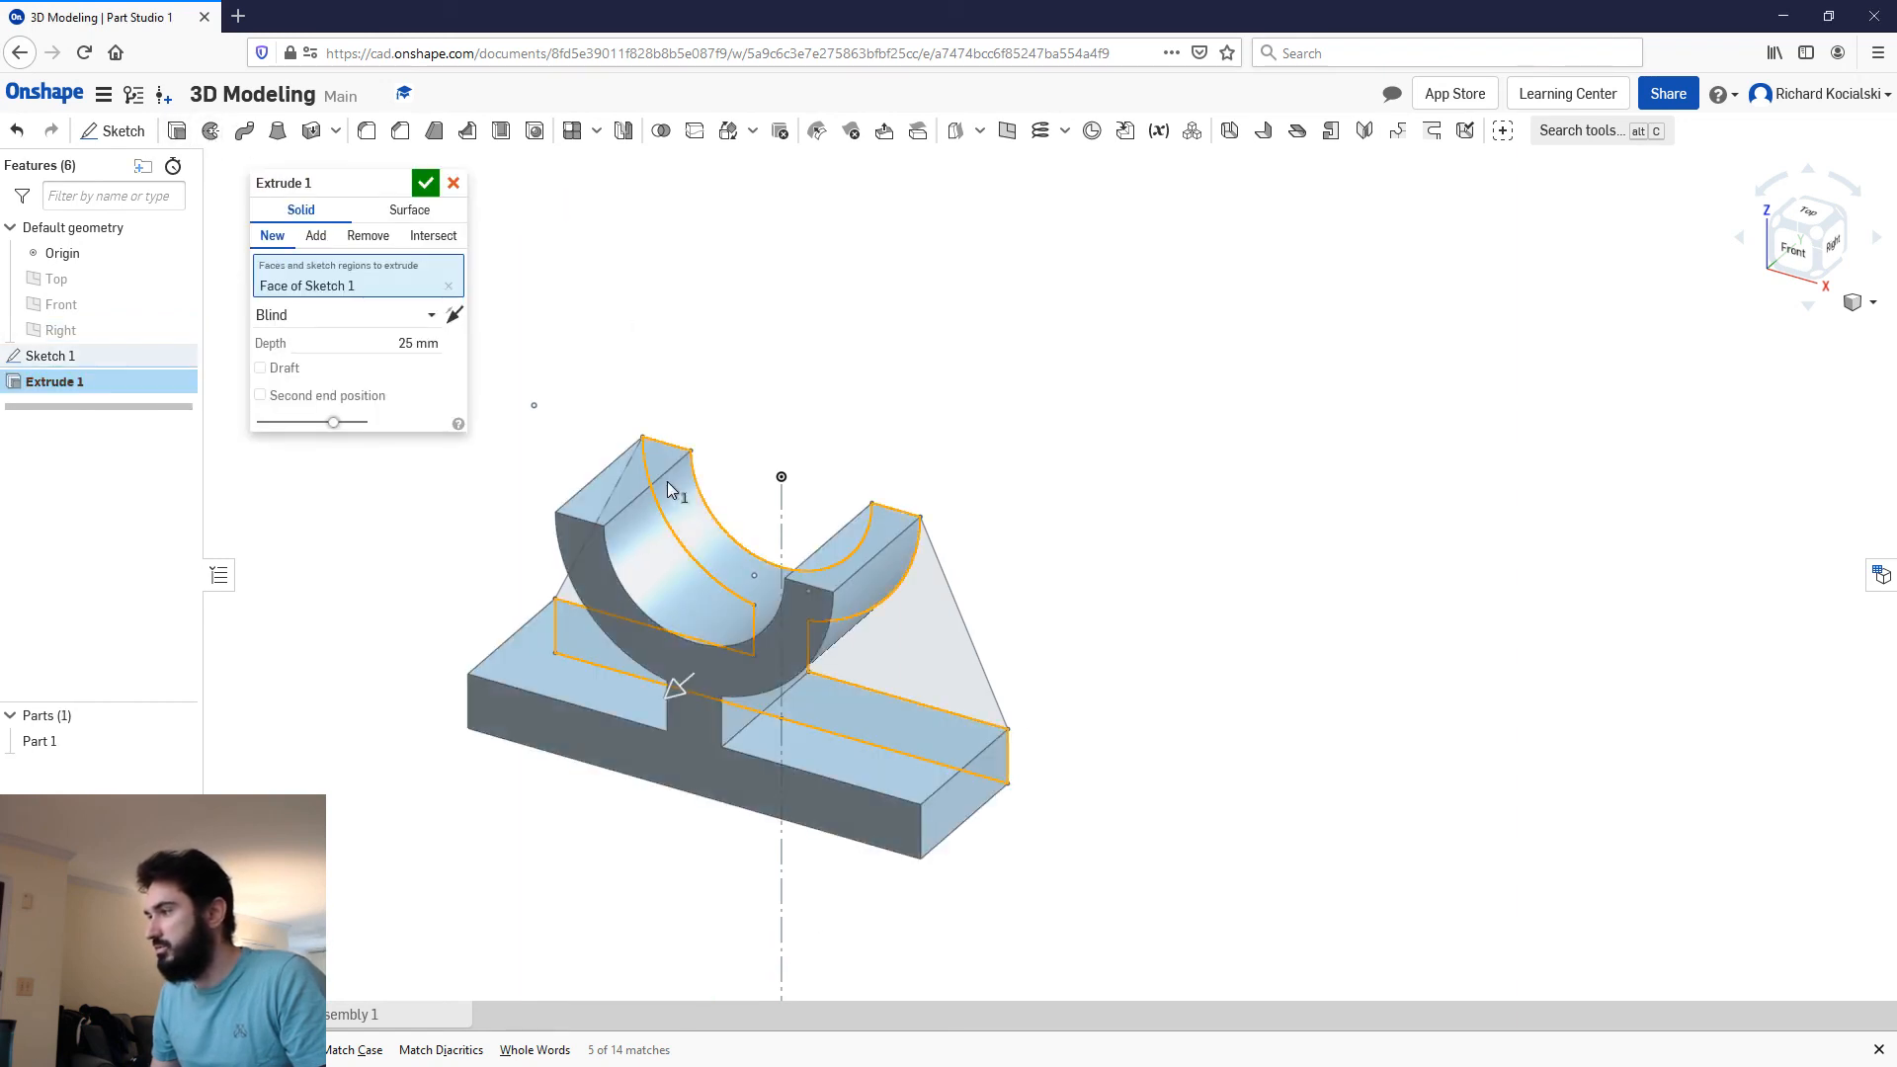
click(419, 348)
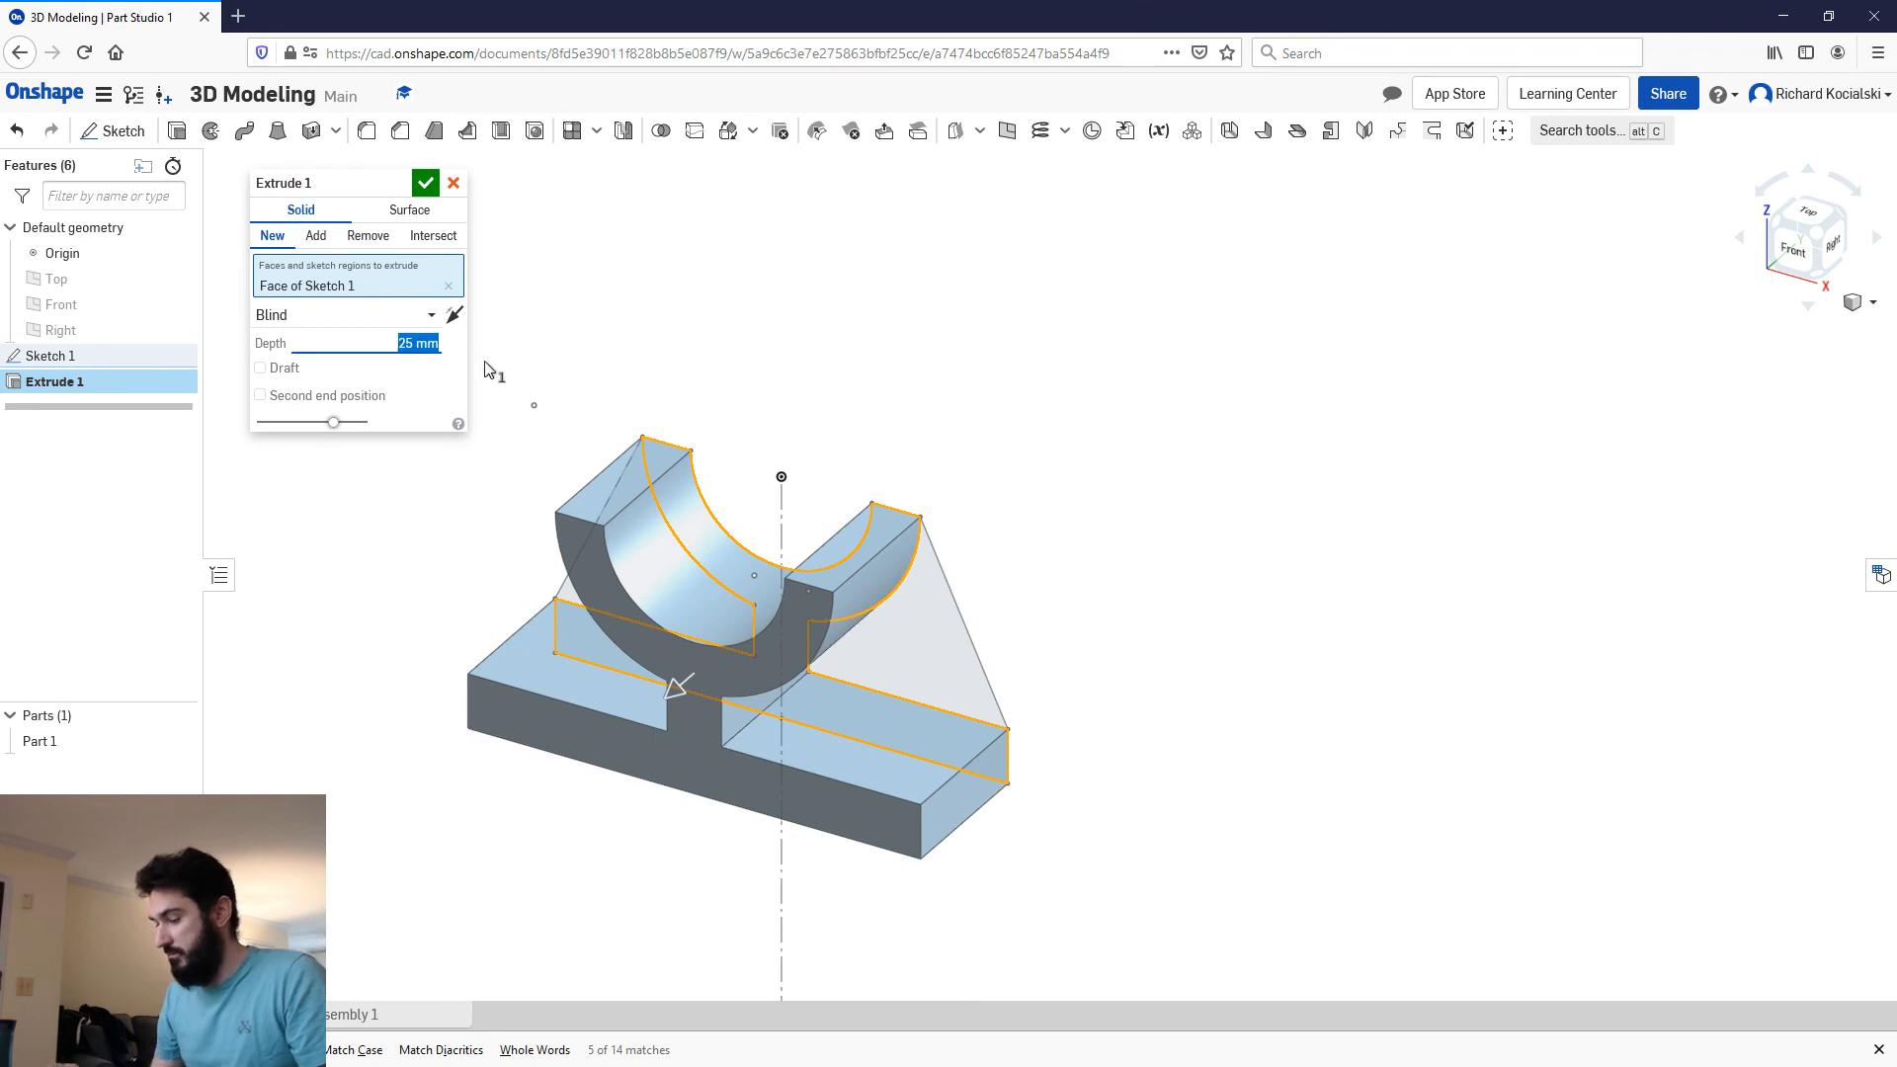
click(390, 314)
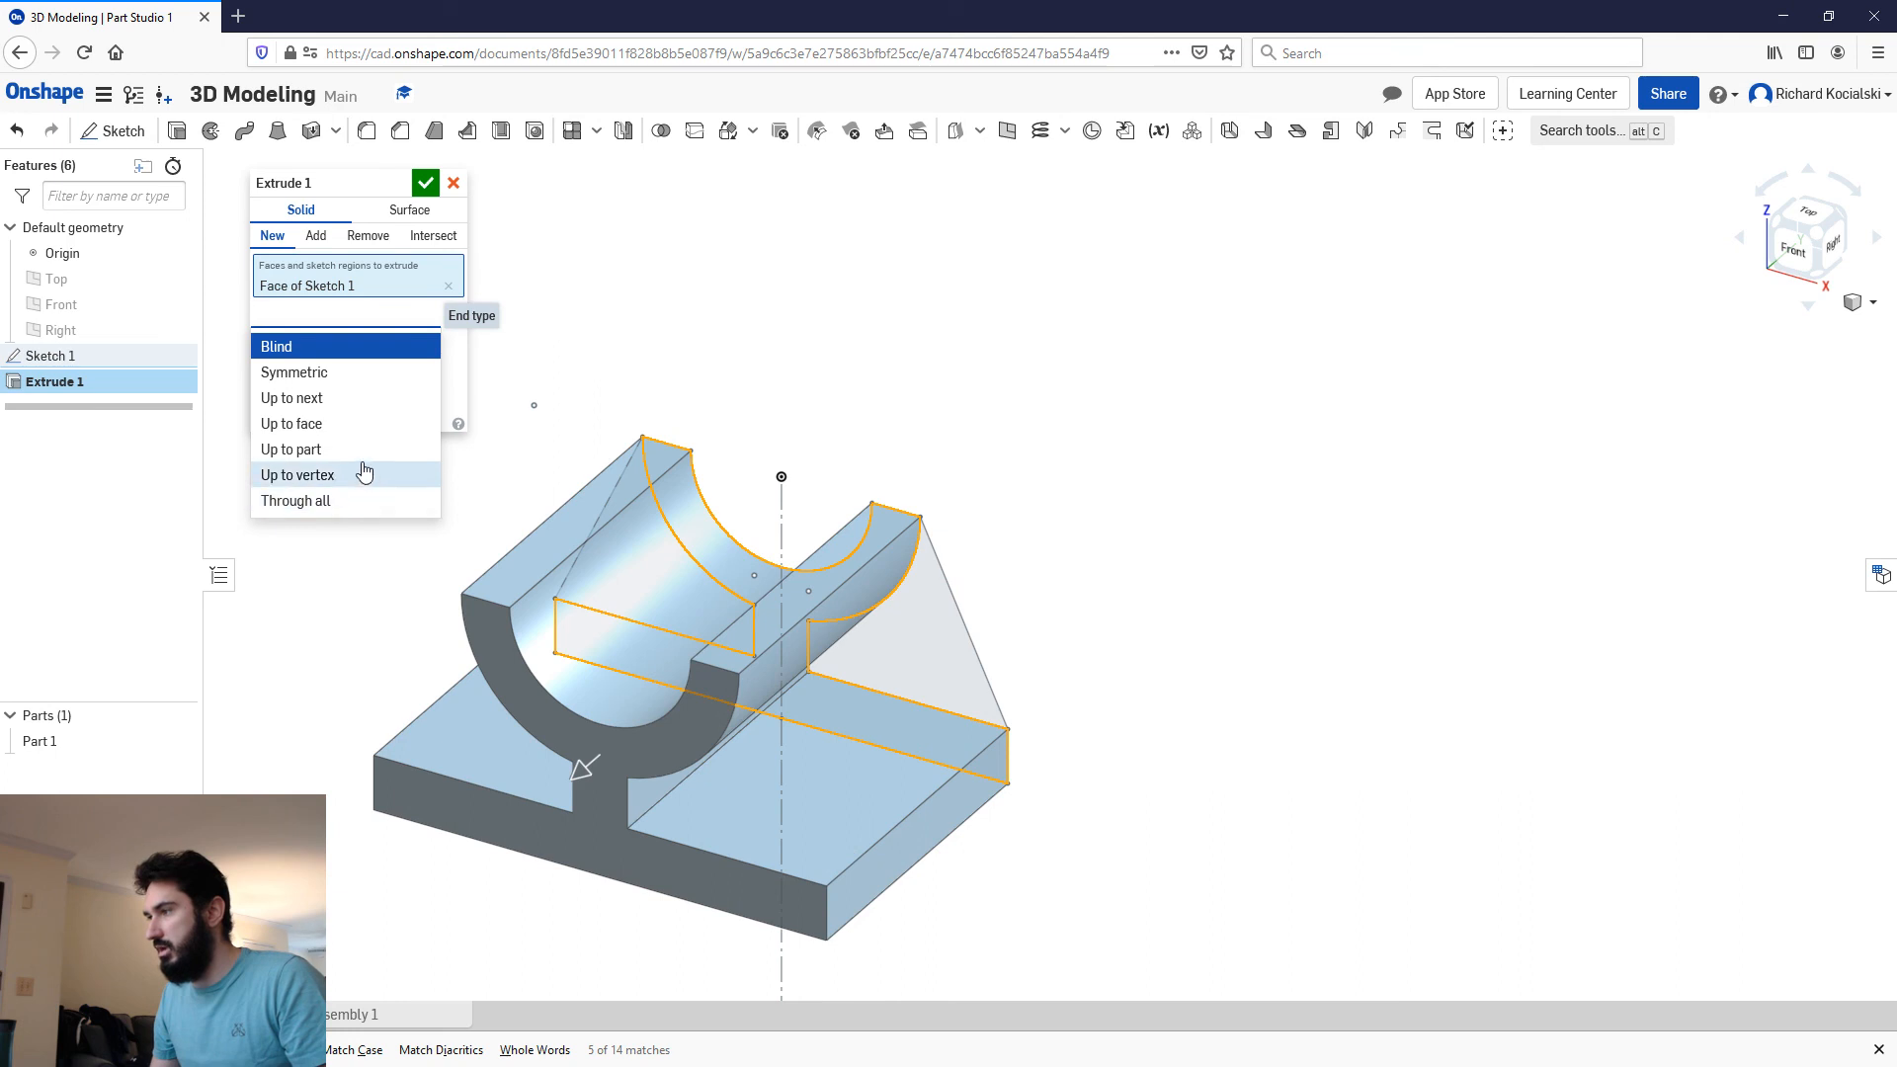
click(339, 373)
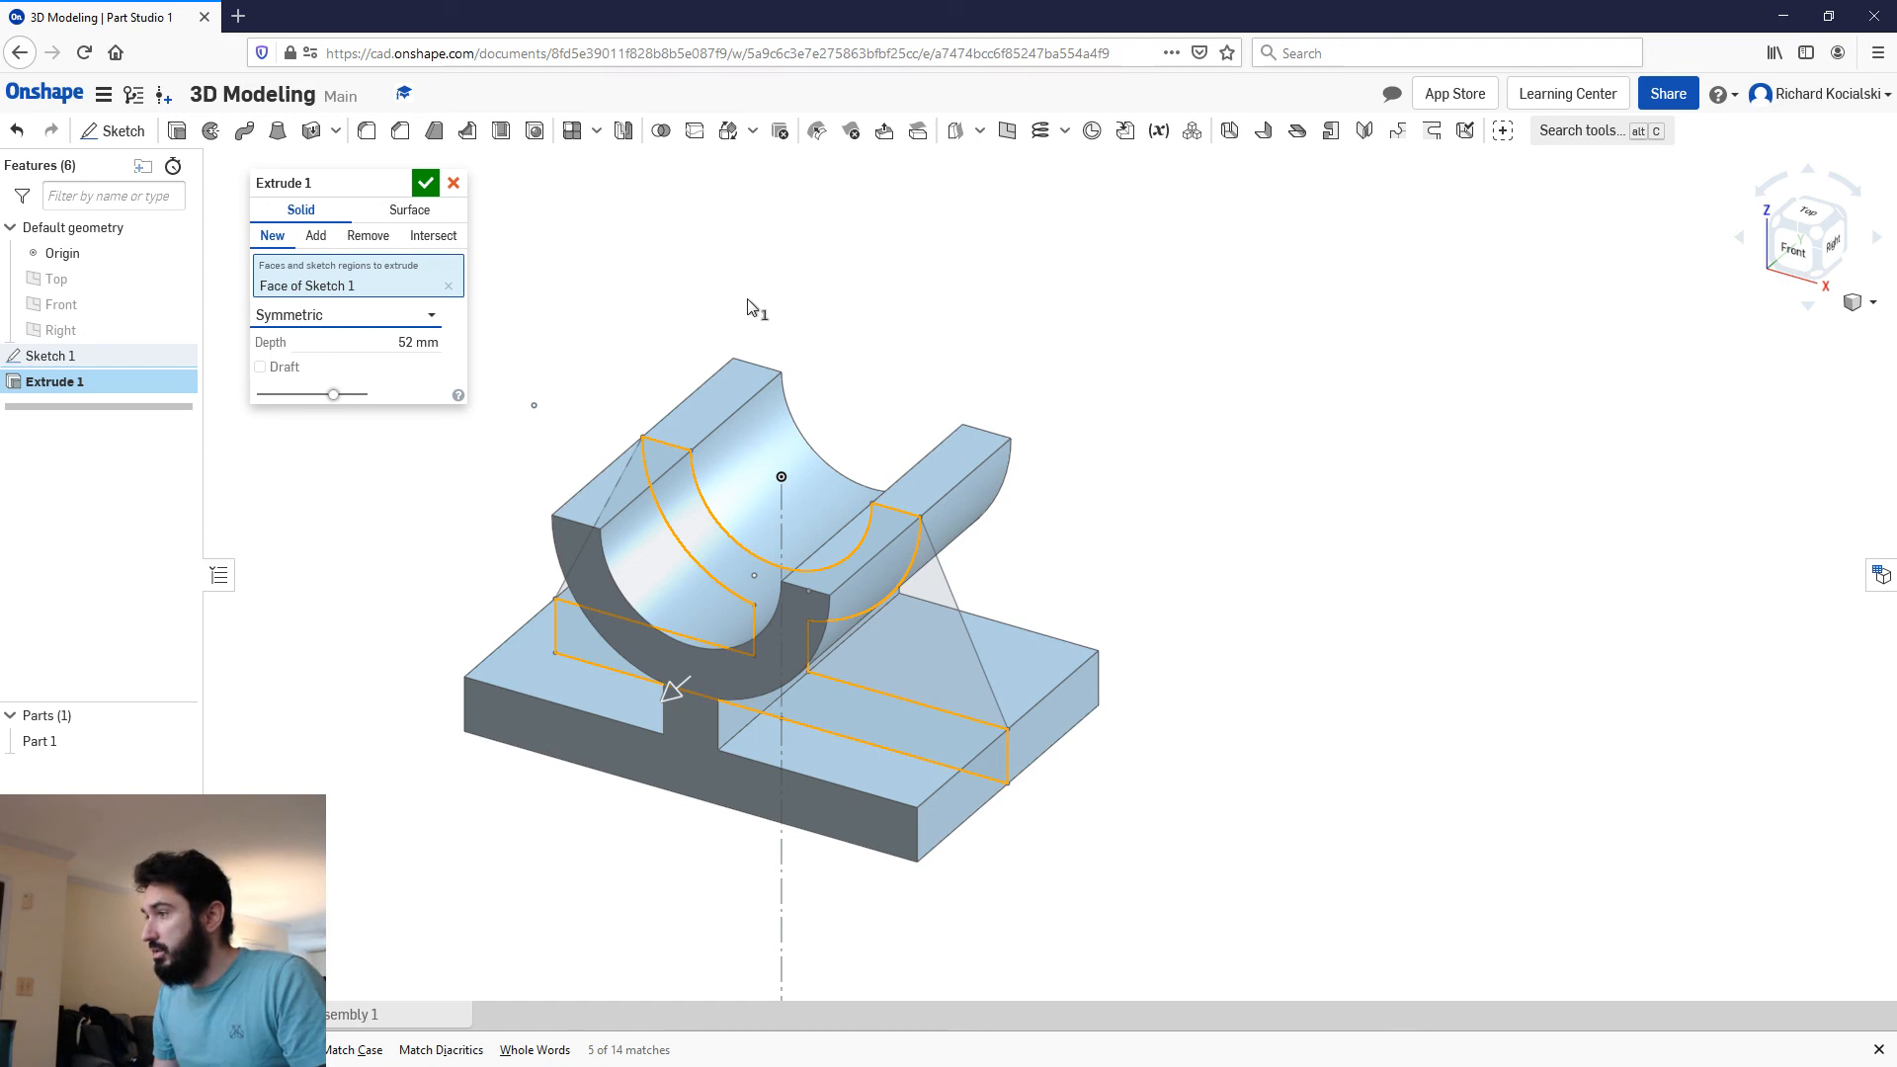
click(426, 185)
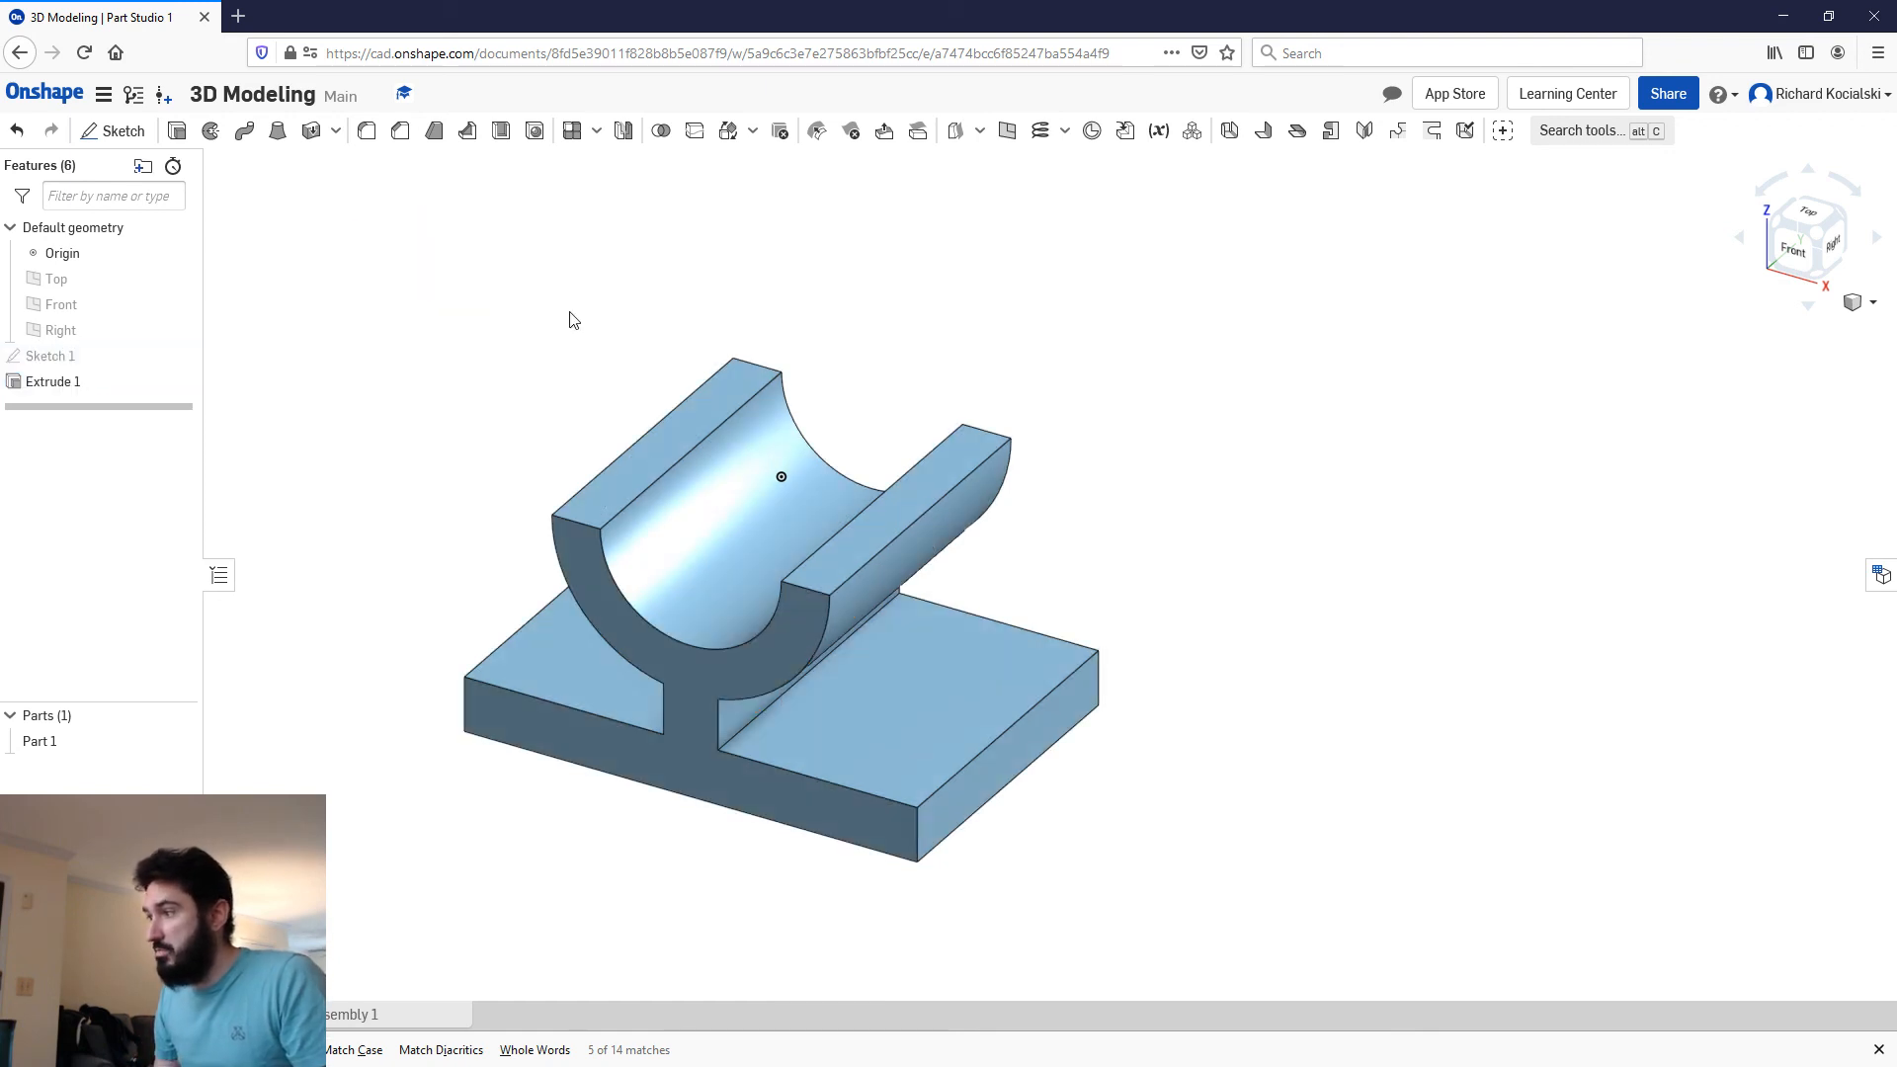
Step: Make Sketch 1 visible again on the extruded part
right_drag(1133, 594, 1129, 580)
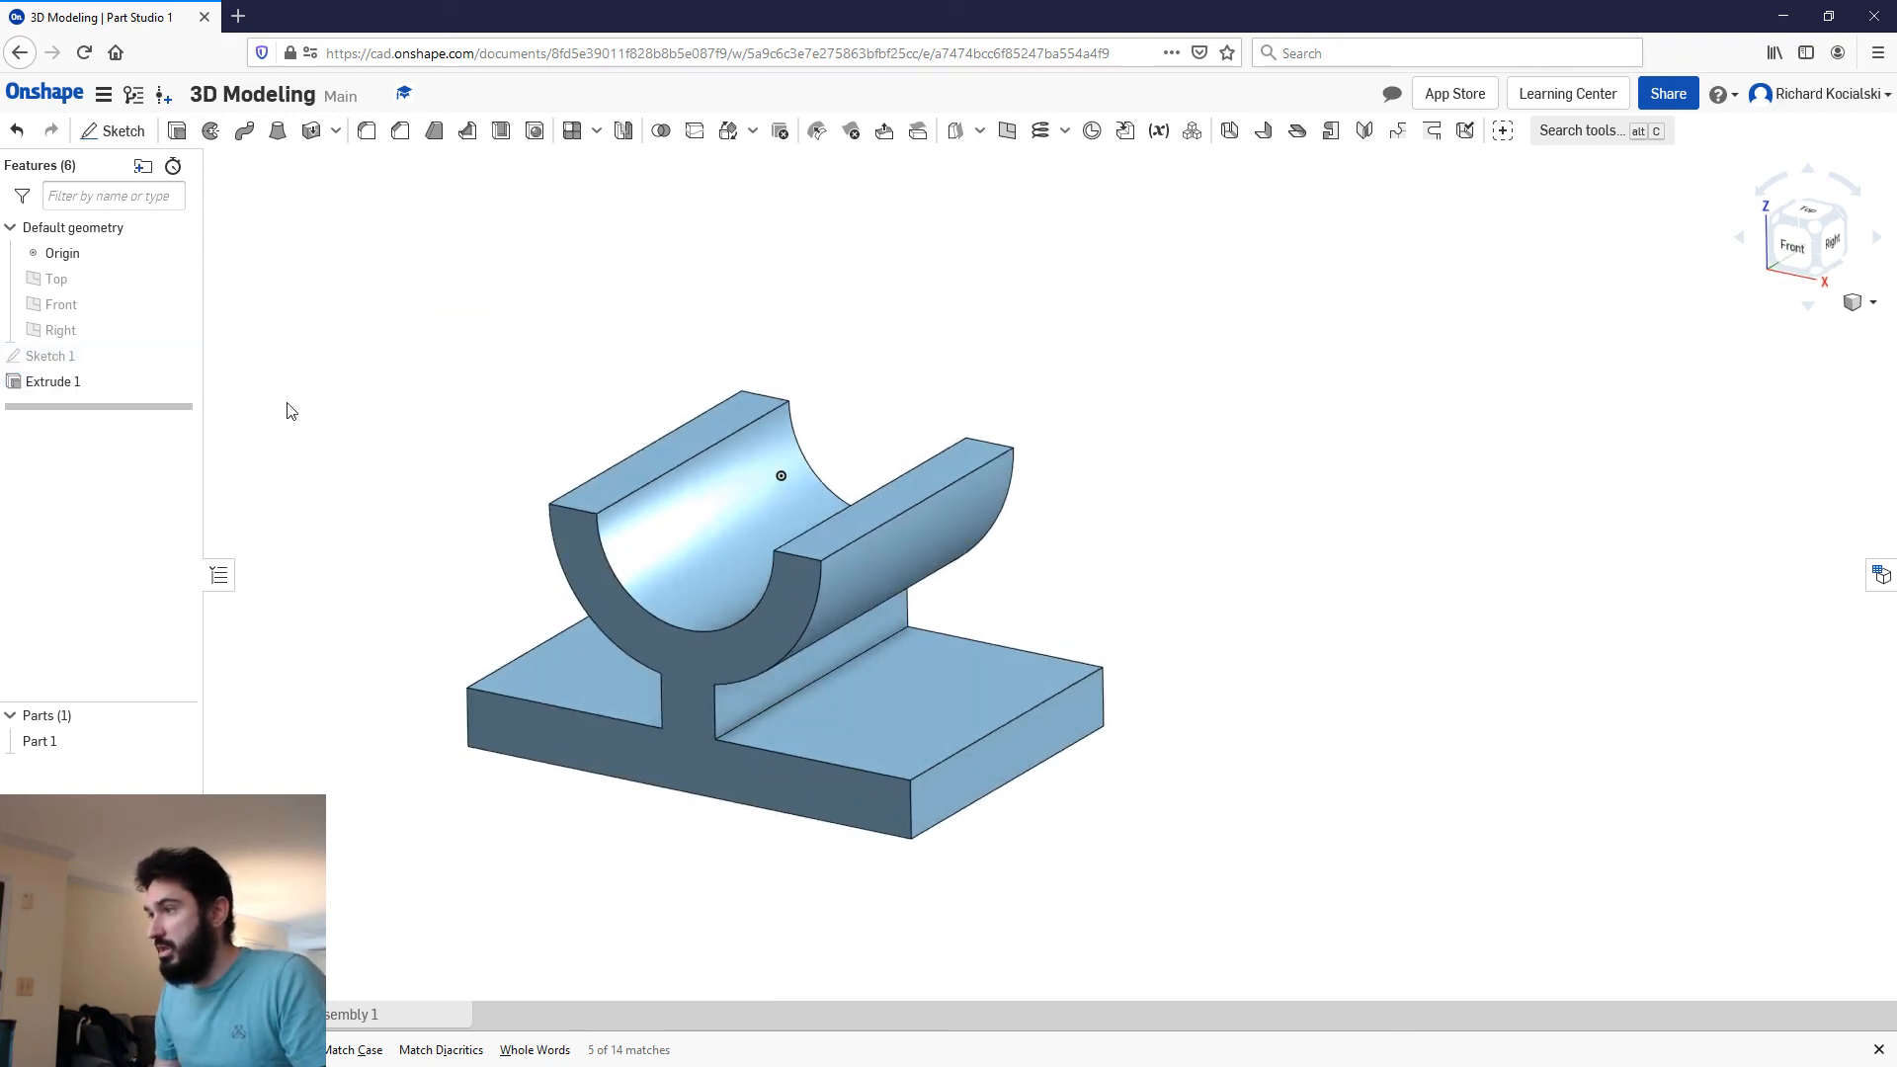
click(181, 357)
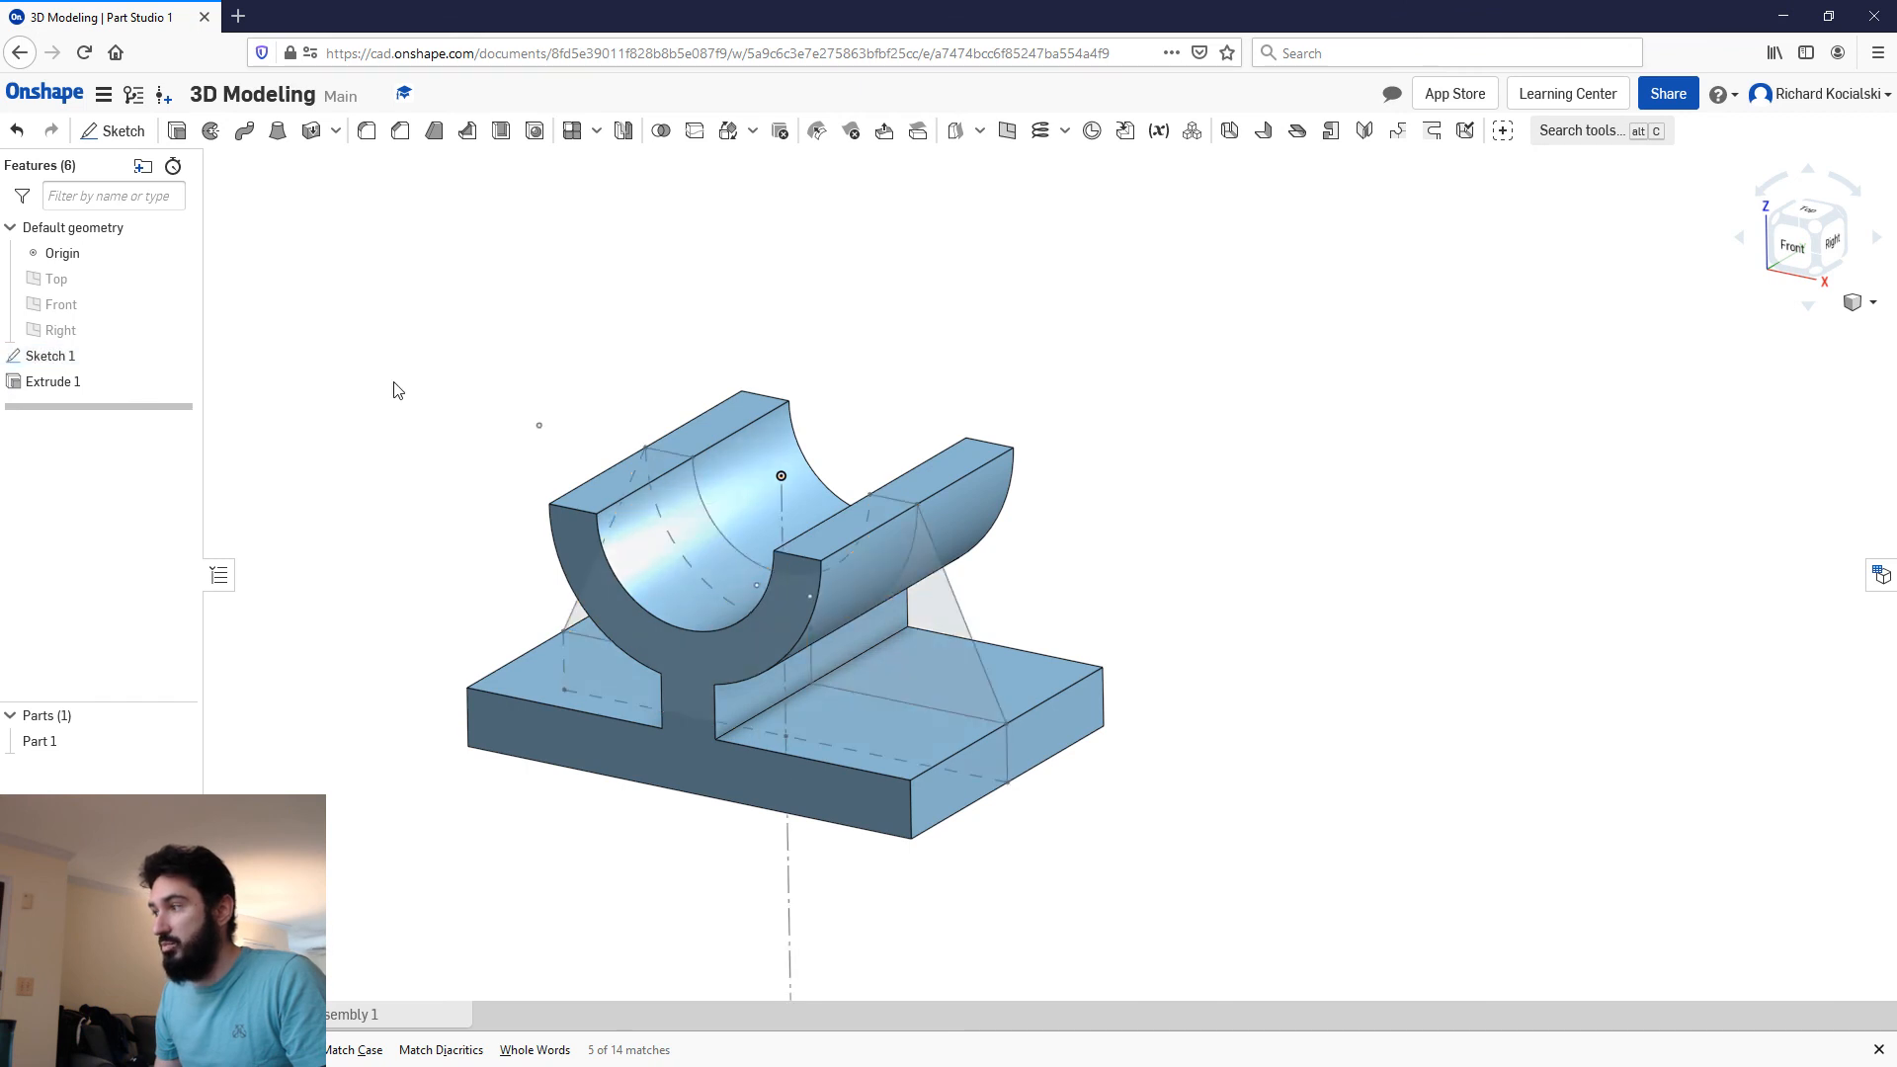
right_drag(485, 328, 521, 317)
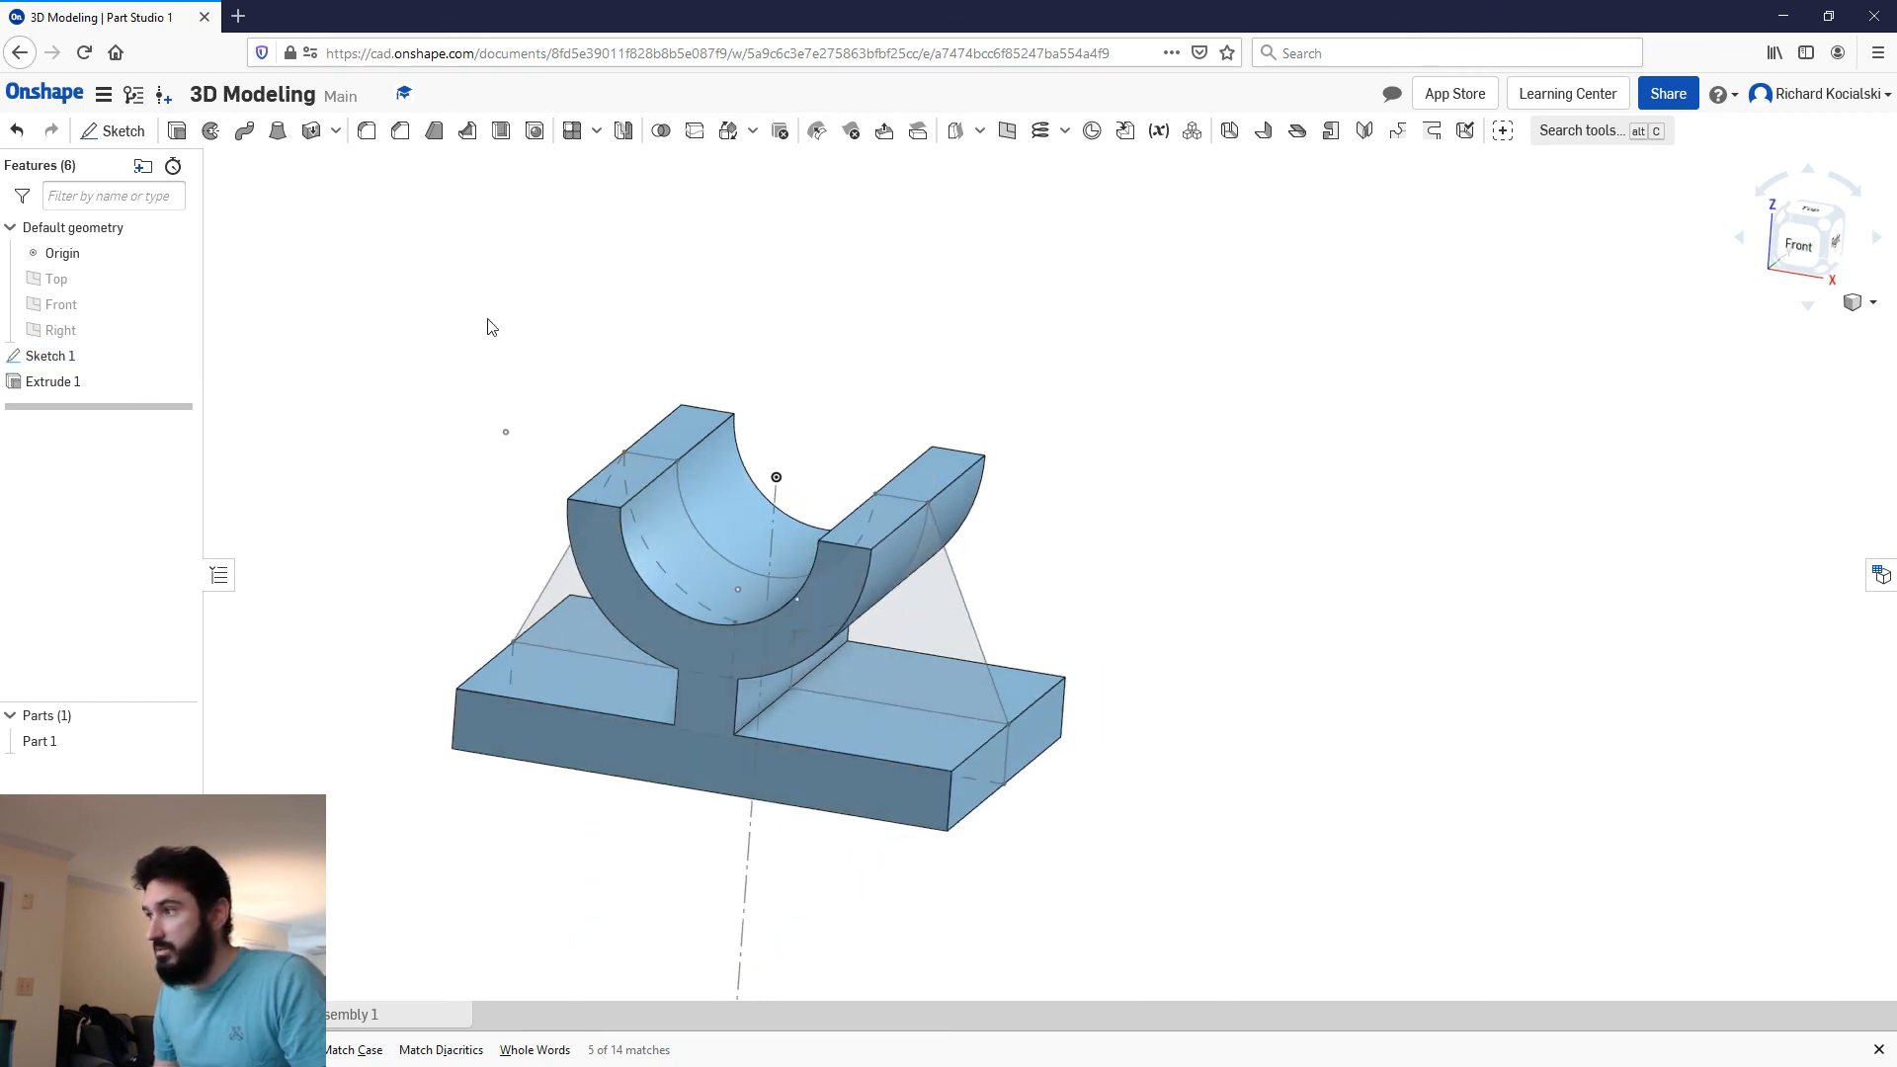
Step: Extrude the two triangular rib regions of Sketch 1 symmetrically to a depth of 8 mm, adding them to Part 1
click(179, 132)
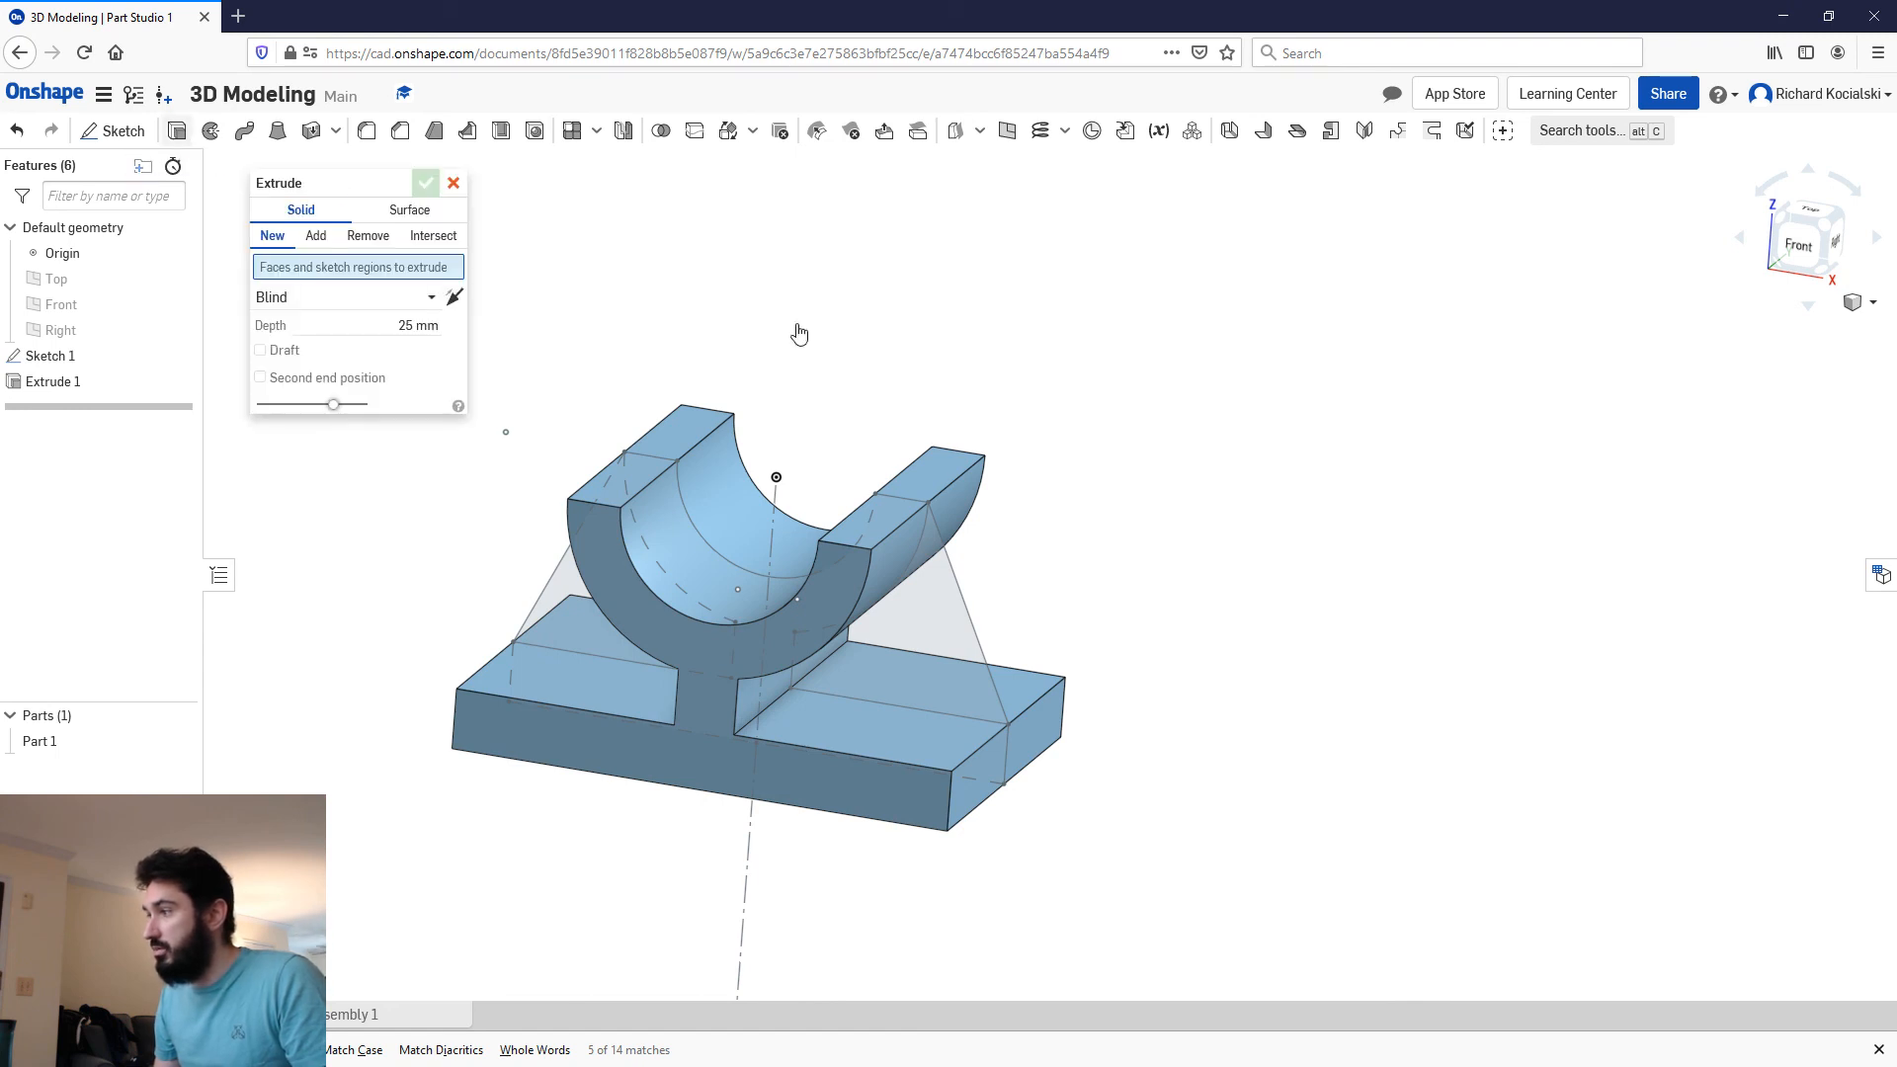
click(928, 617)
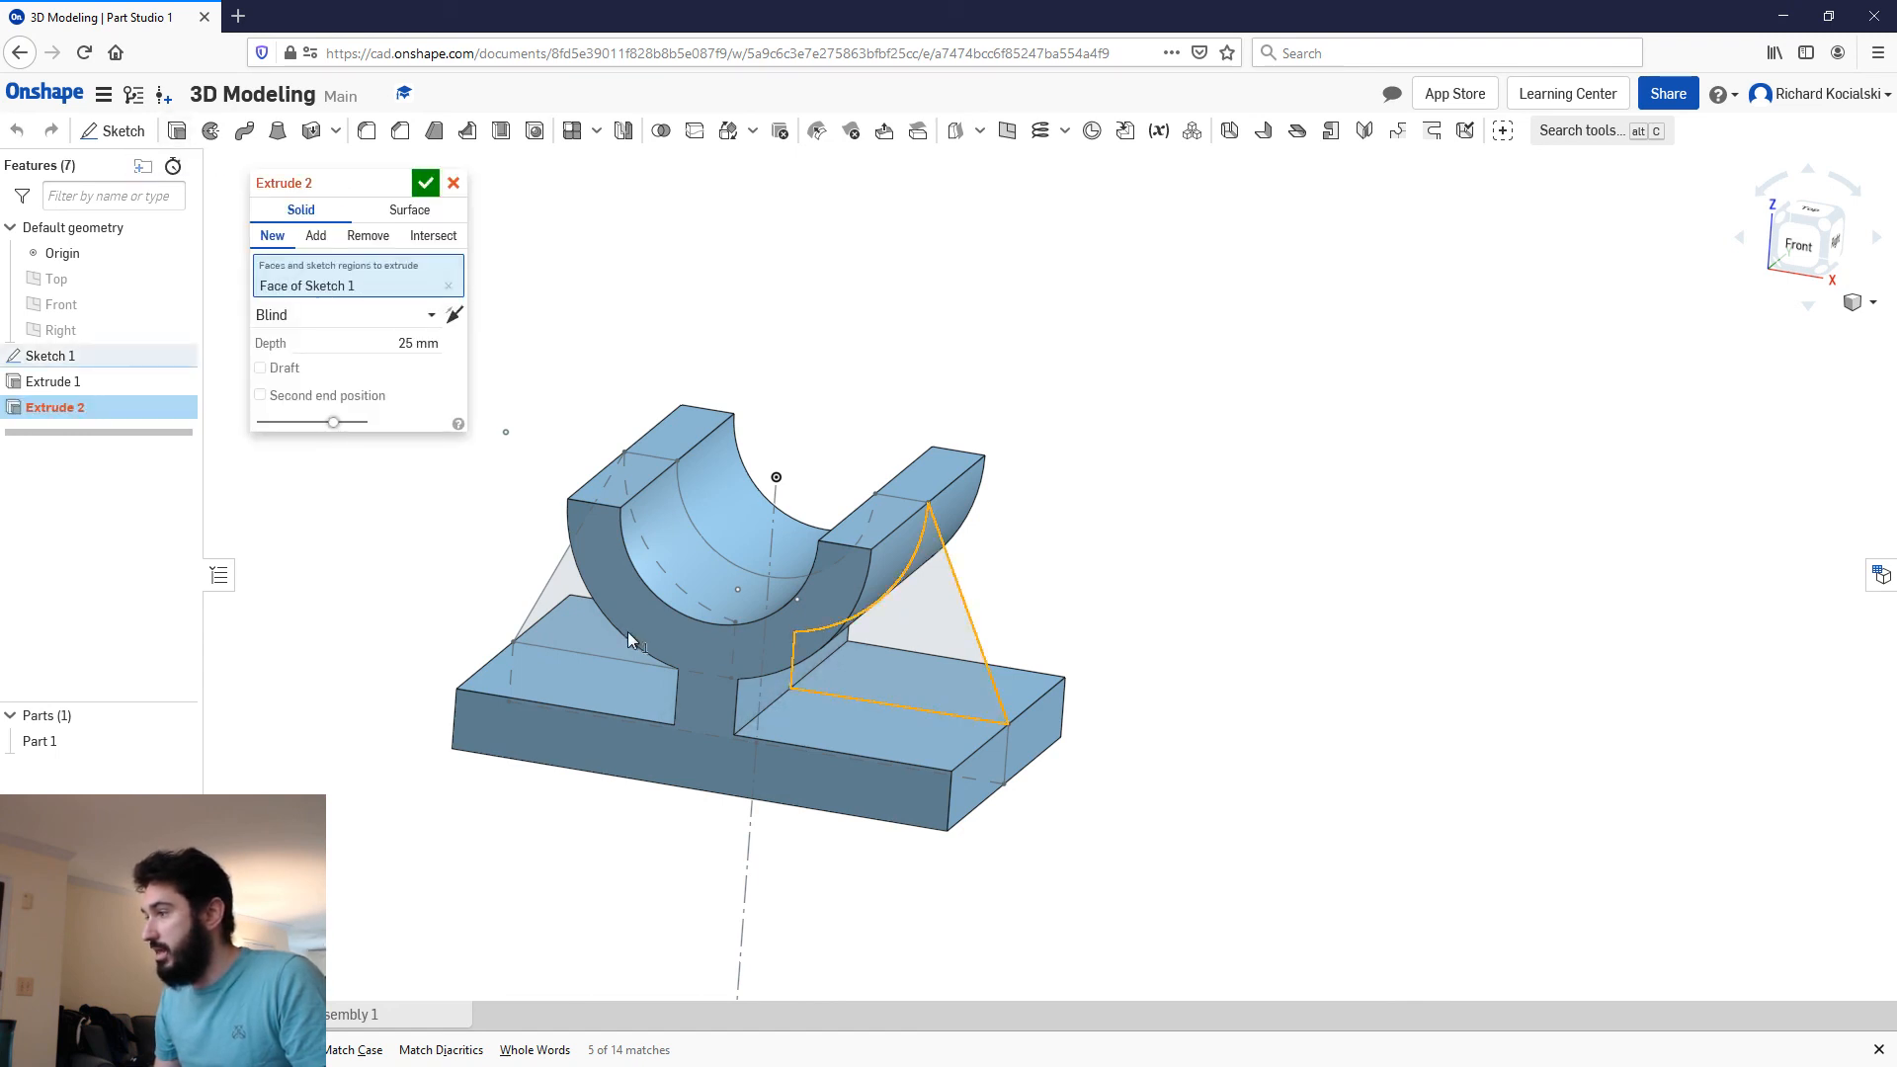
click(557, 593)
click(399, 367)
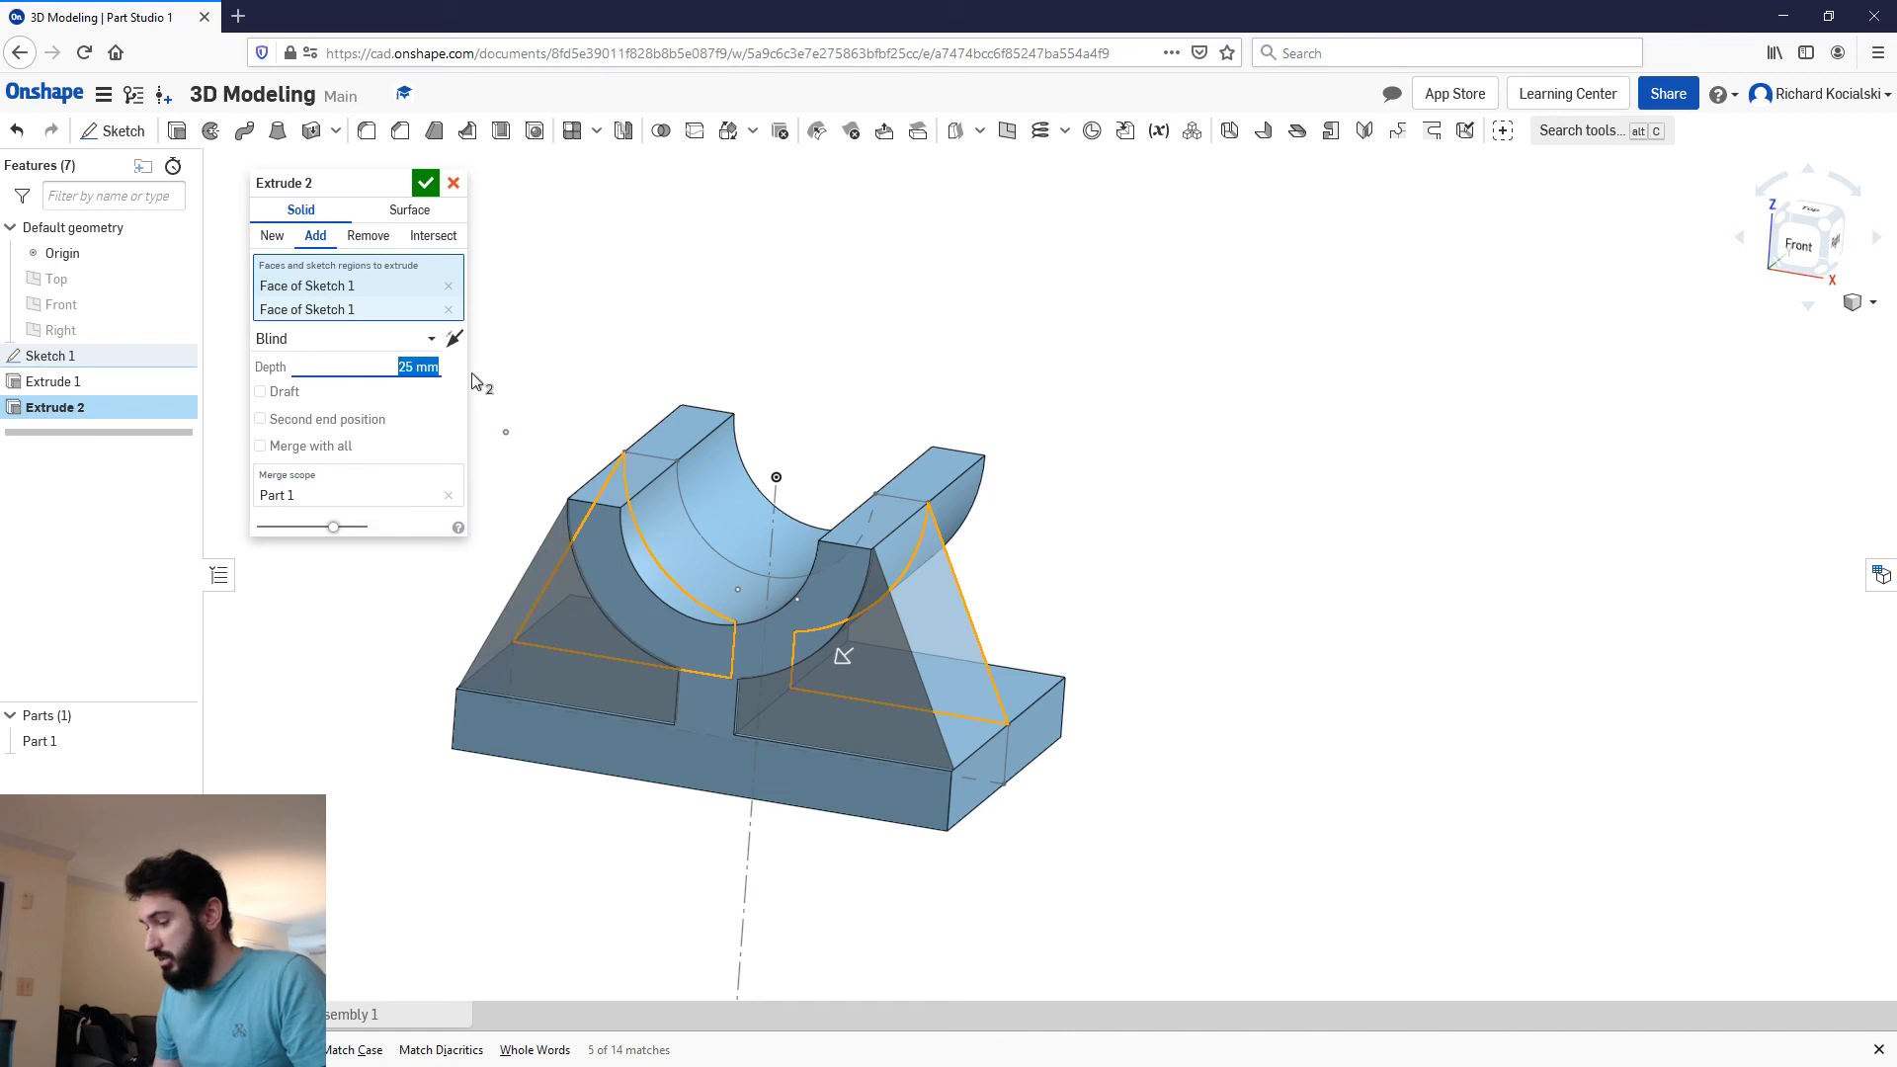
text(8)
click(386, 339)
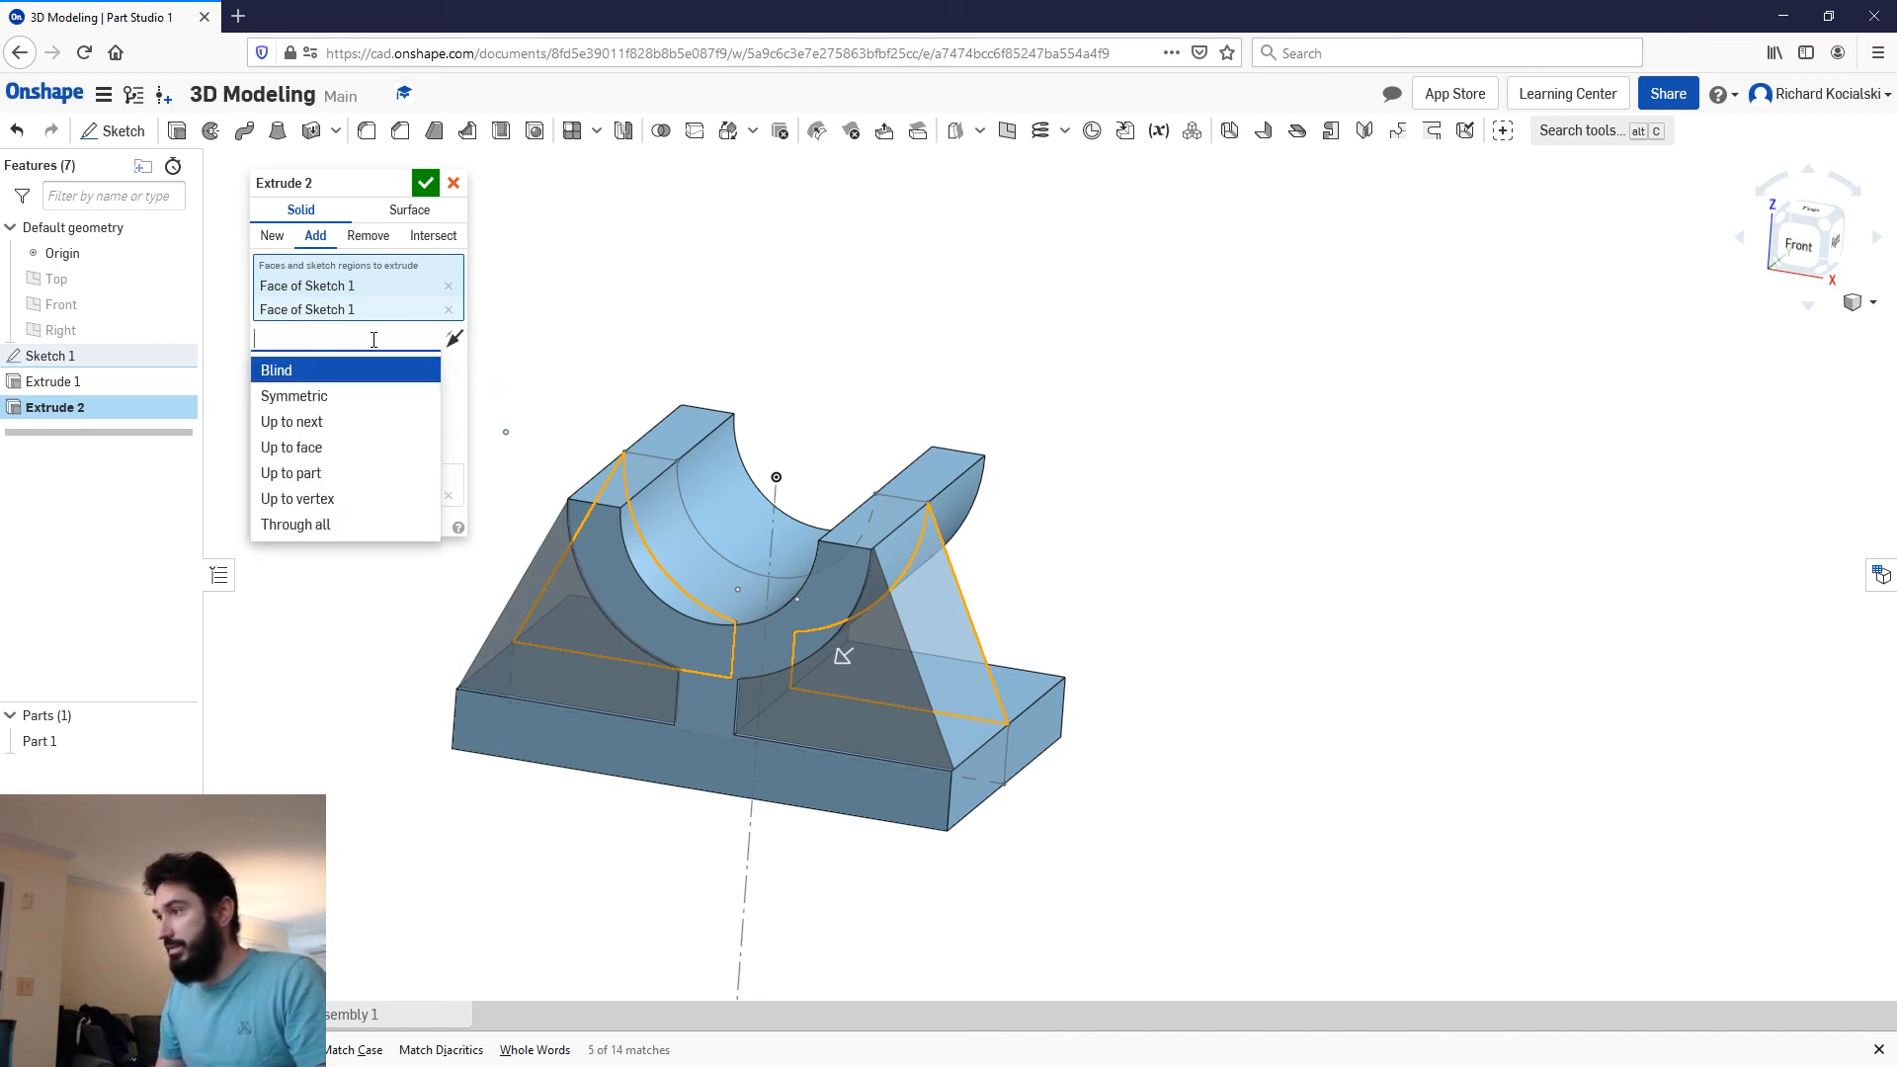
click(341, 395)
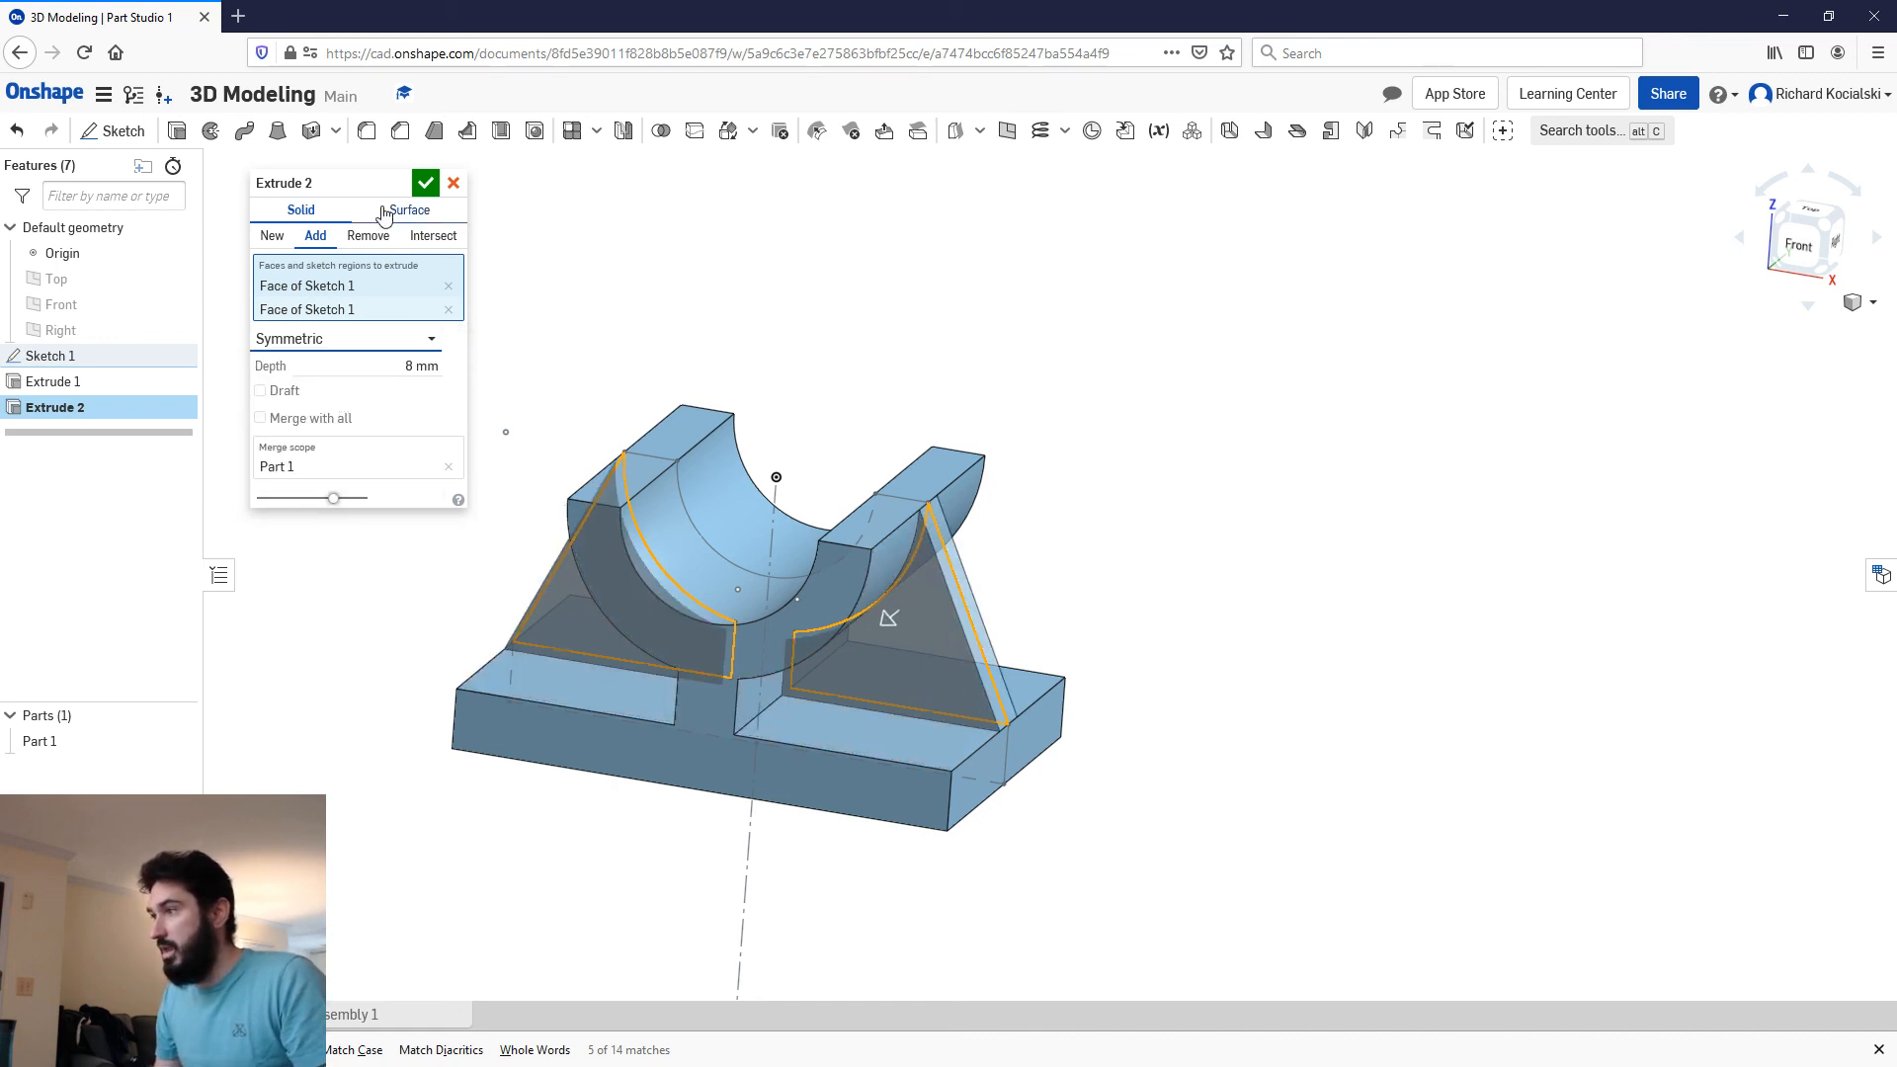
mouse_move(868, 293)
right_down()
mouse_move(826, 310)
mouse_move(841, 310)
right_up()
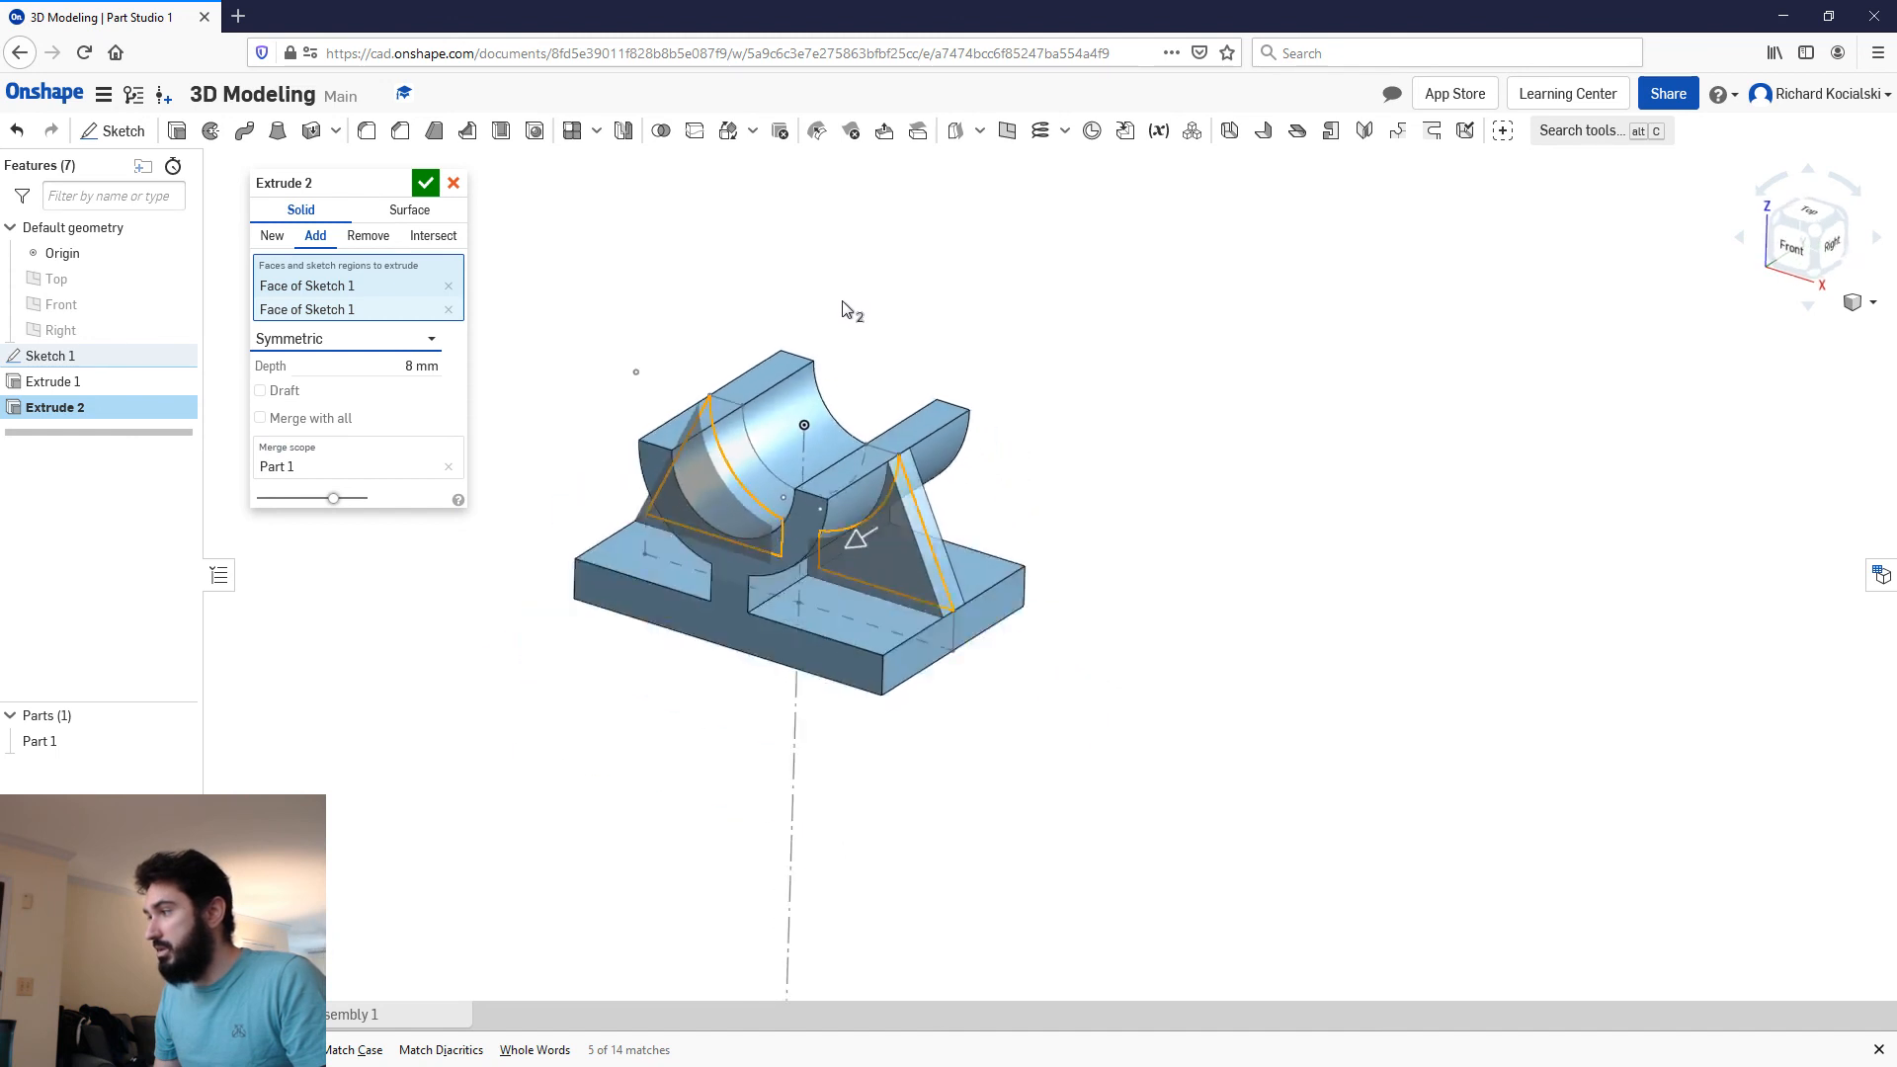
middle_drag(847, 309, 948, 276)
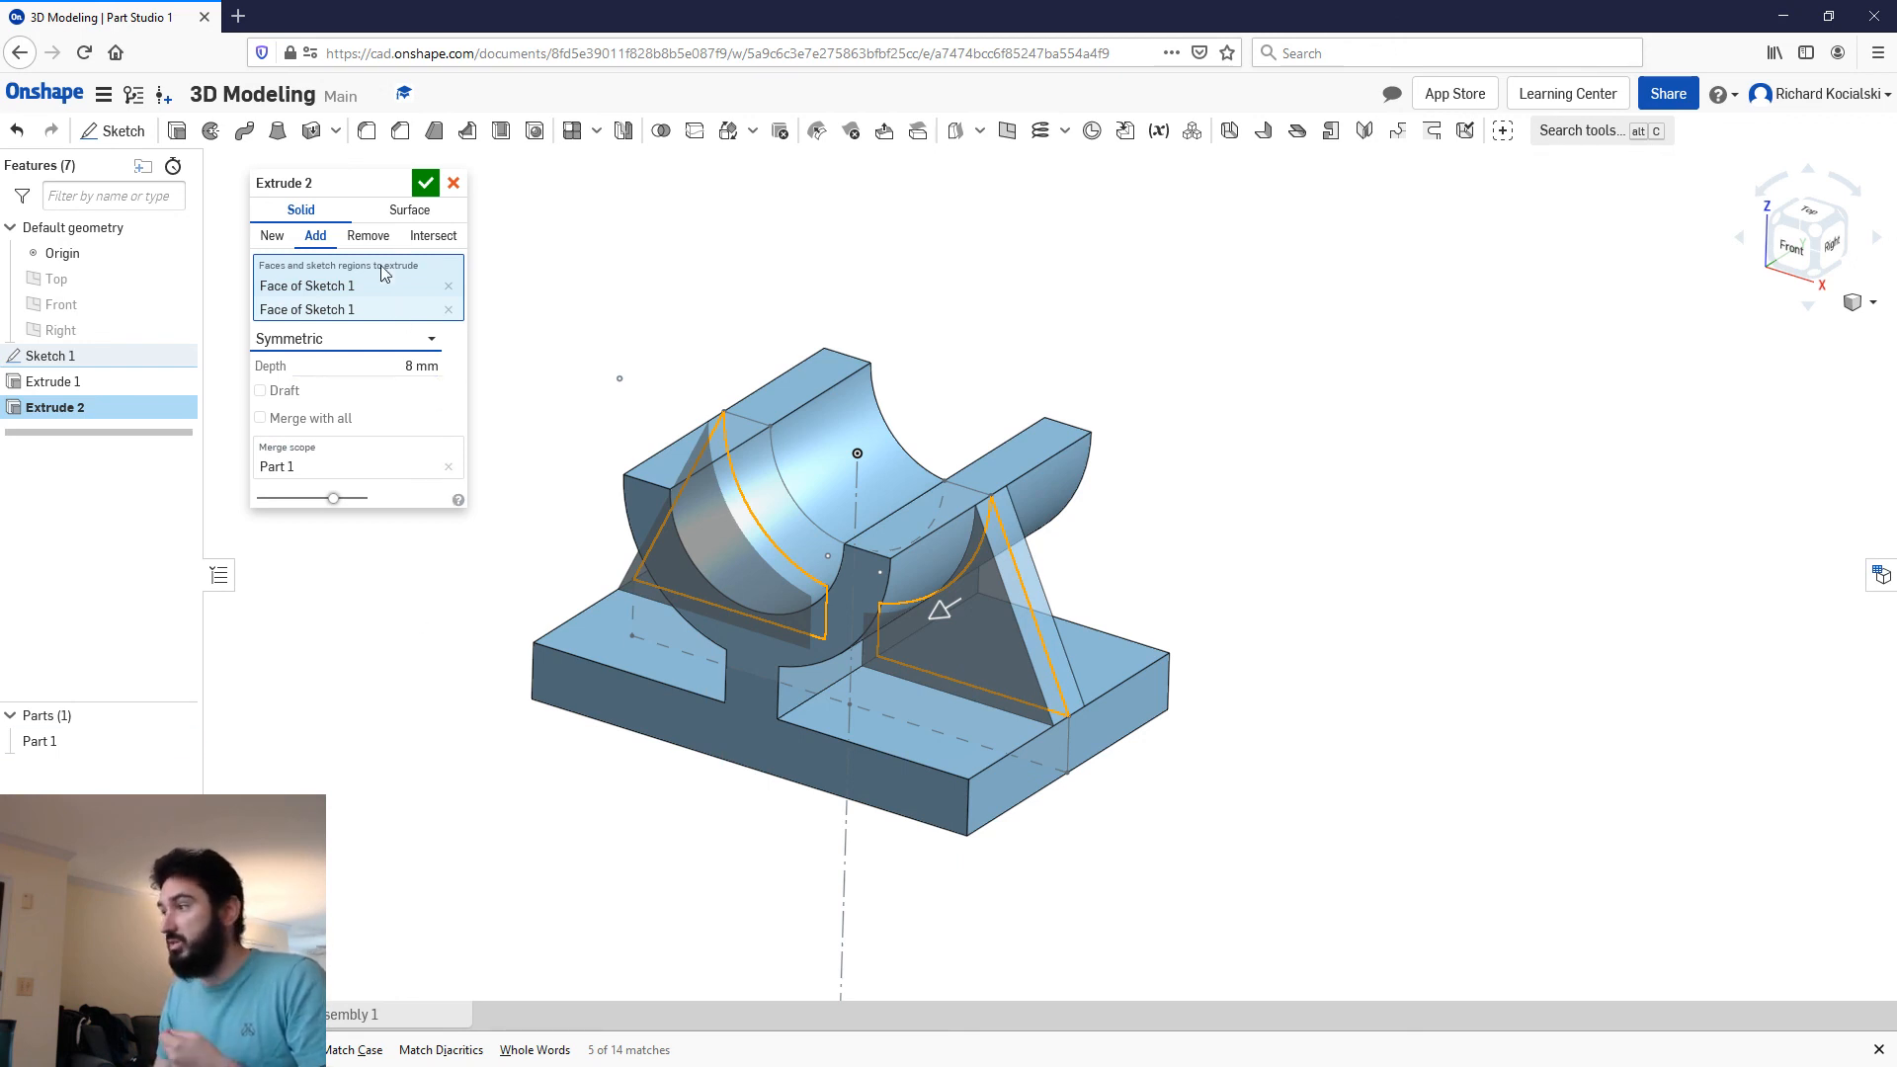
click(426, 185)
right_drag(485, 390, 513, 358)
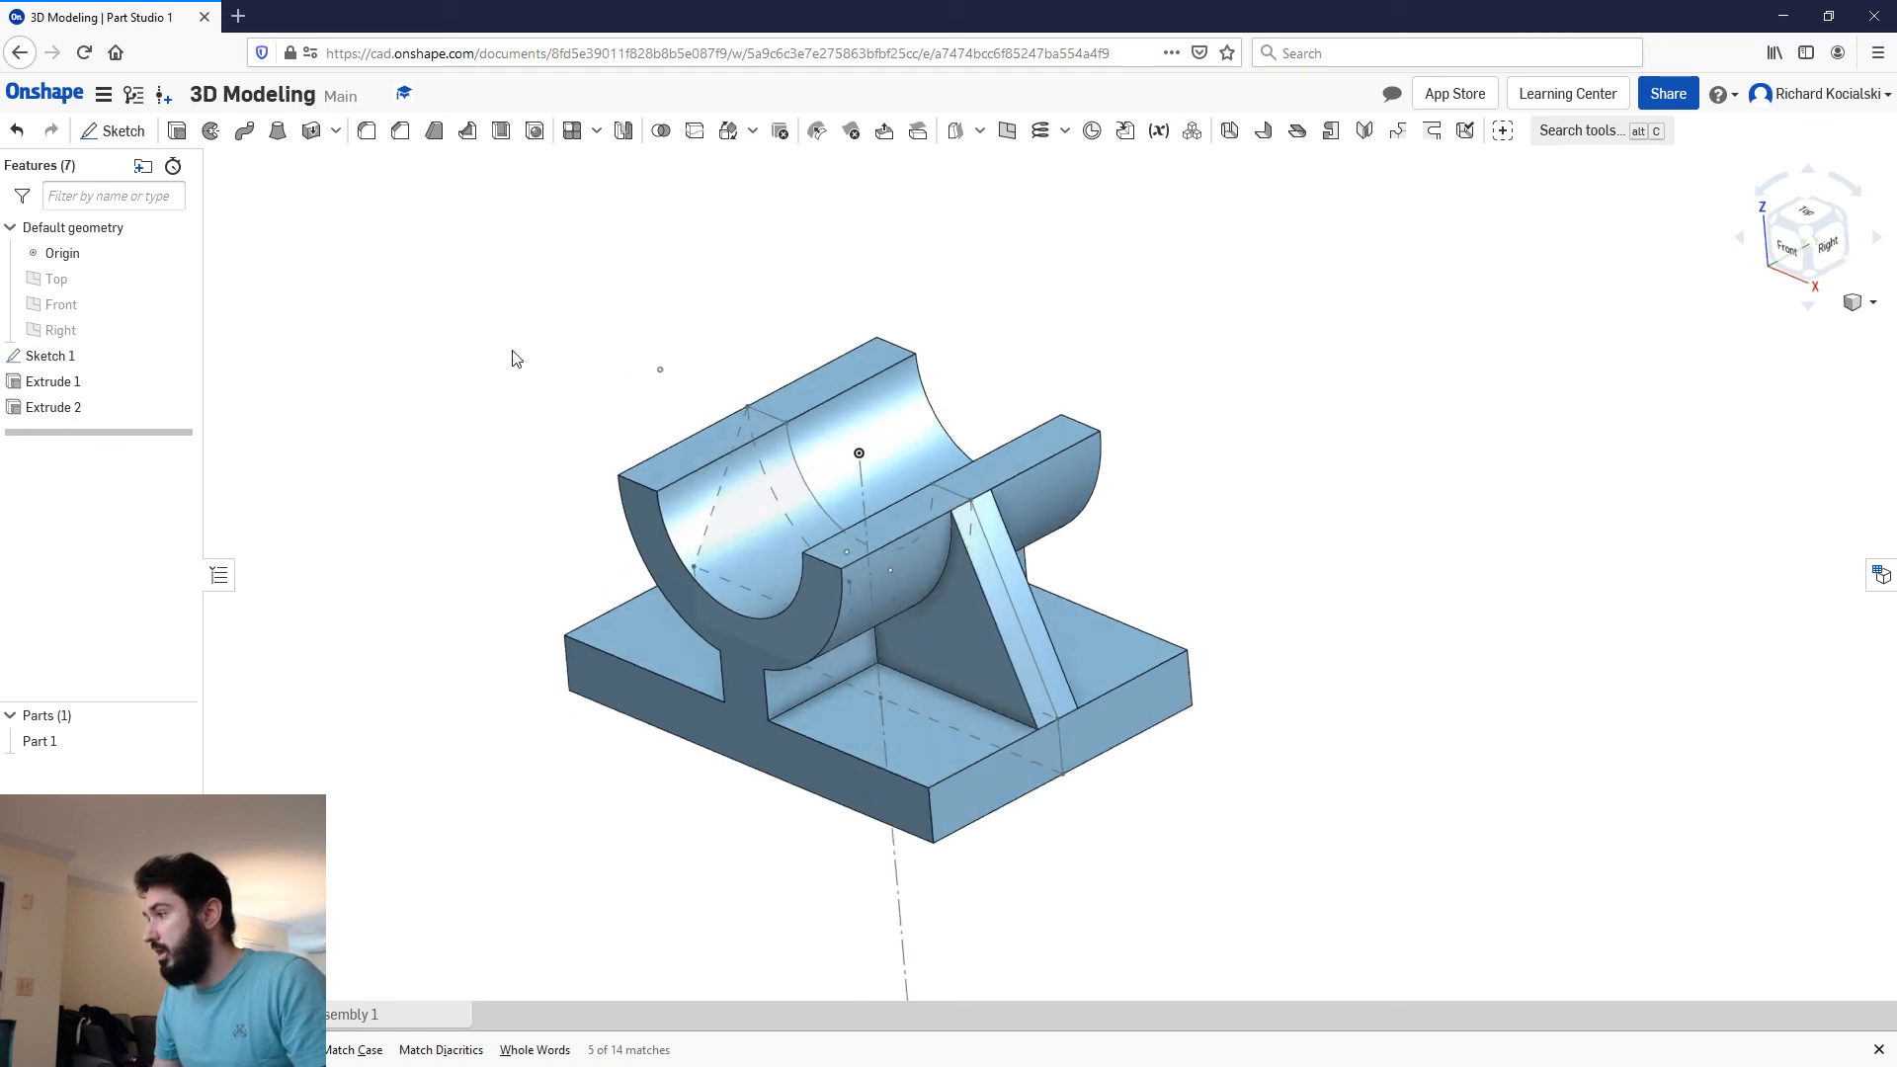
click(1810, 236)
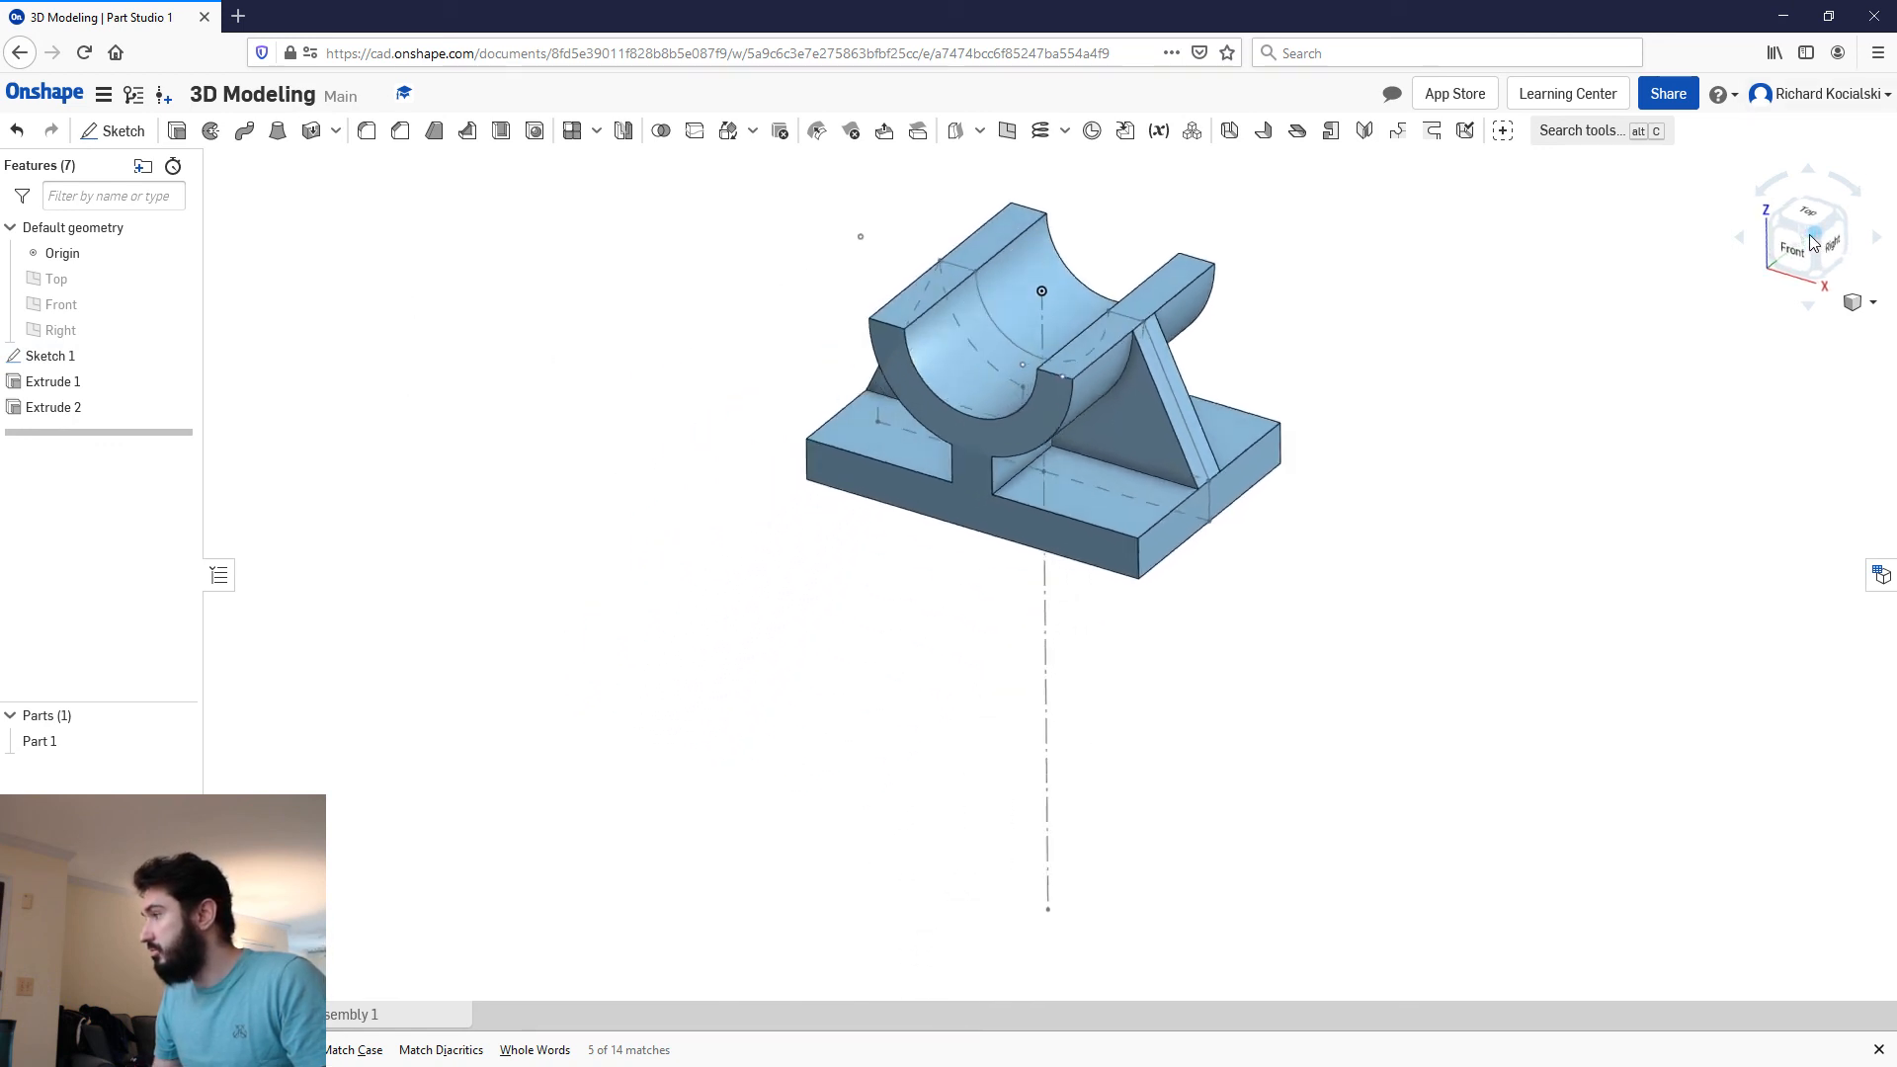
middle_drag(1305, 188, 1268, 254)
scroll(1272, 246, up, 2)
scroll(1274, 254, up, 2)
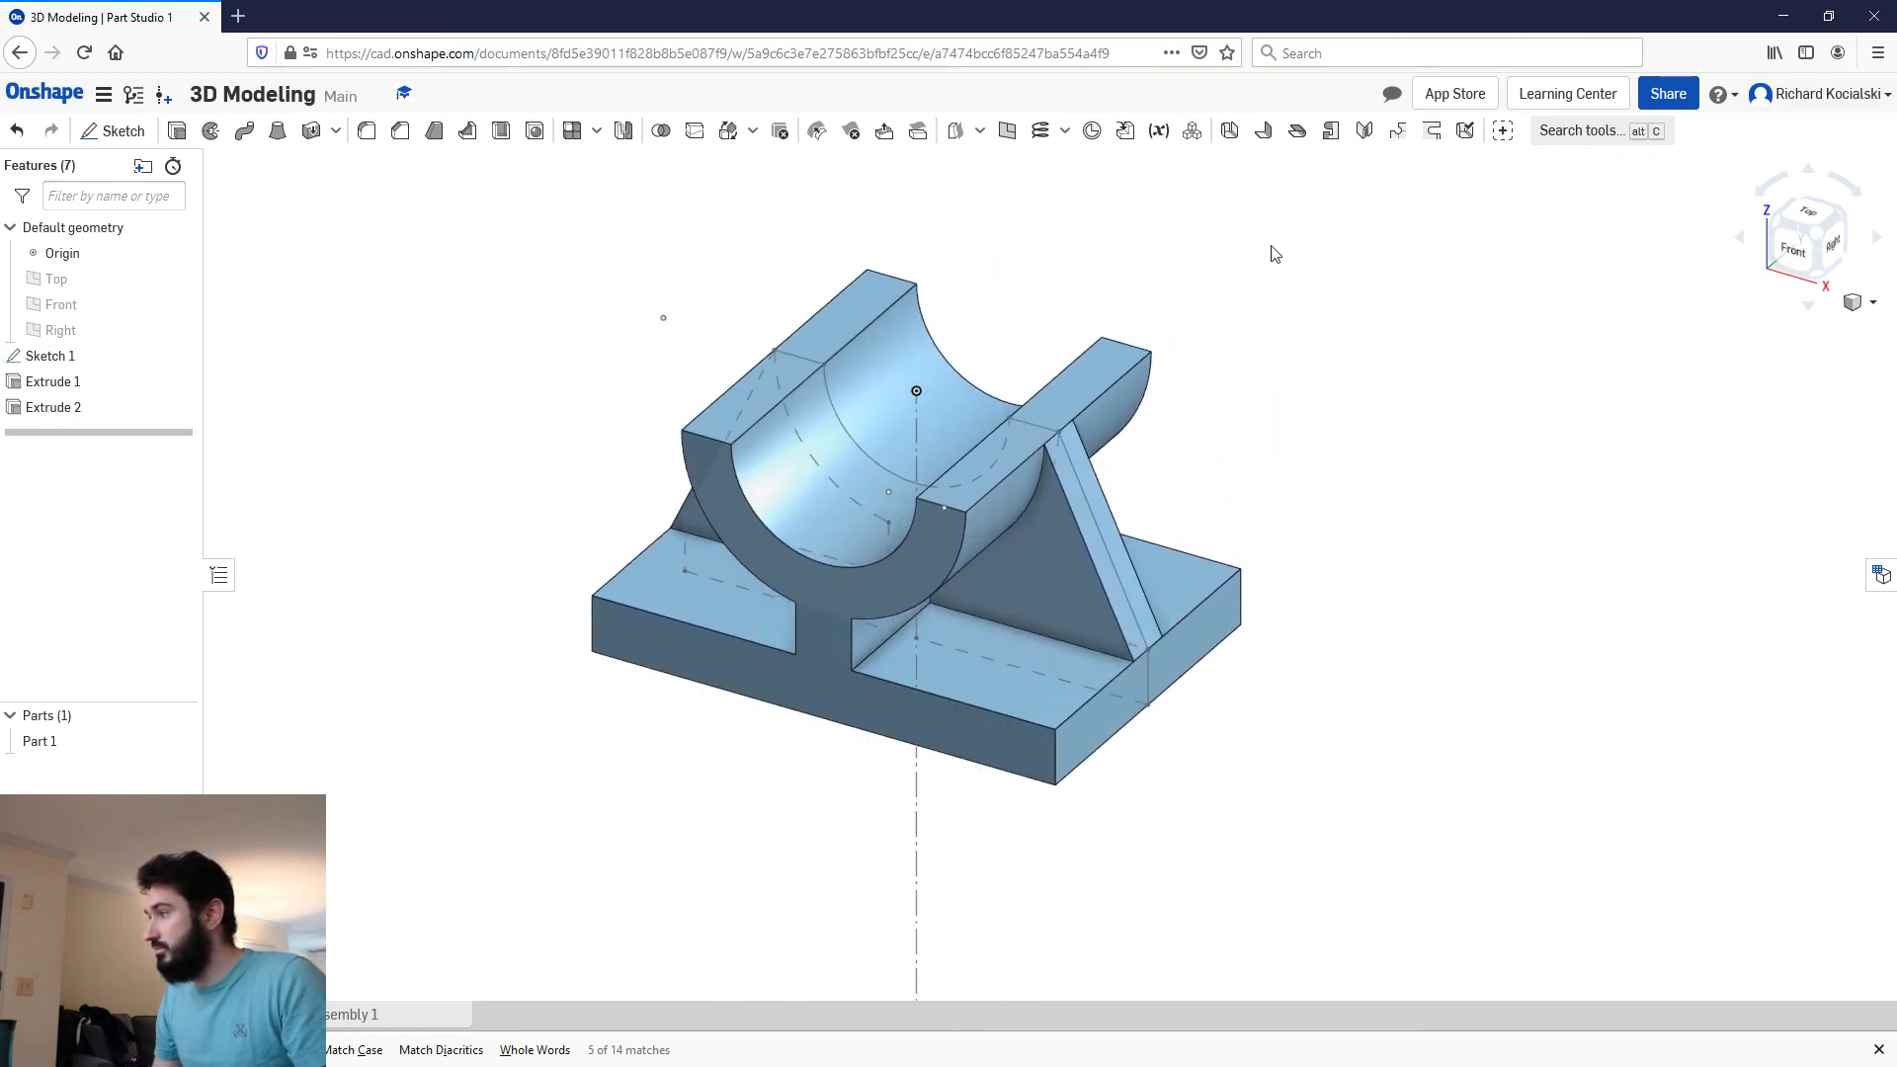